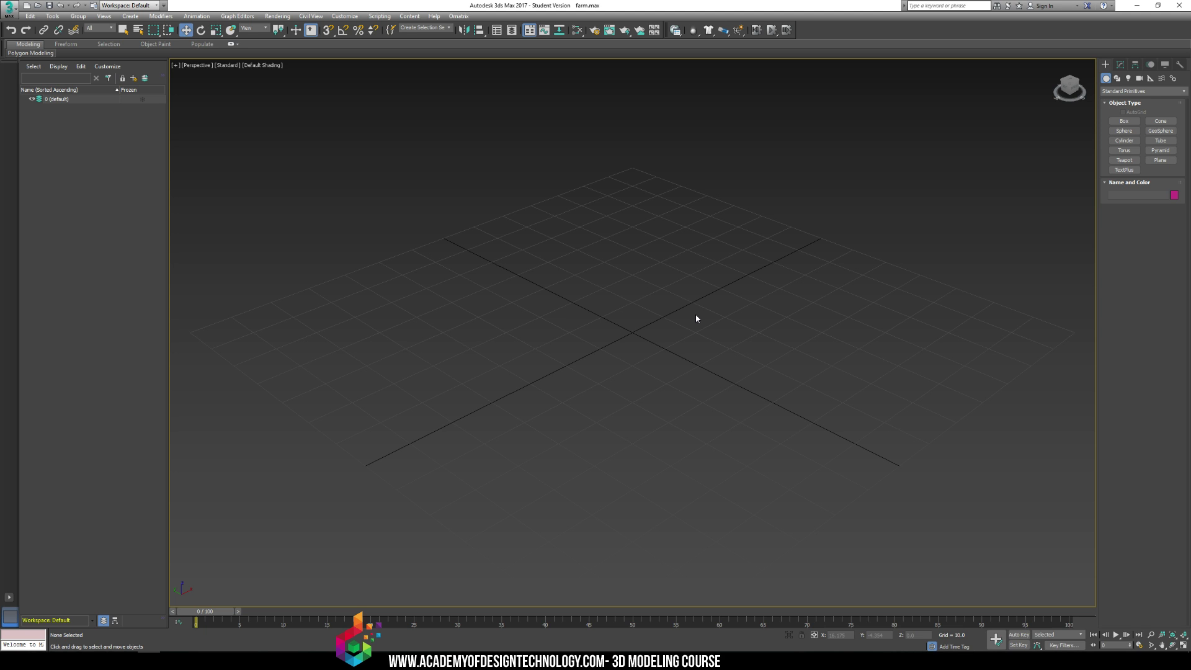
Create a box on the far side of the grid, about 43 wide and 31 high
left_click(1124, 121)
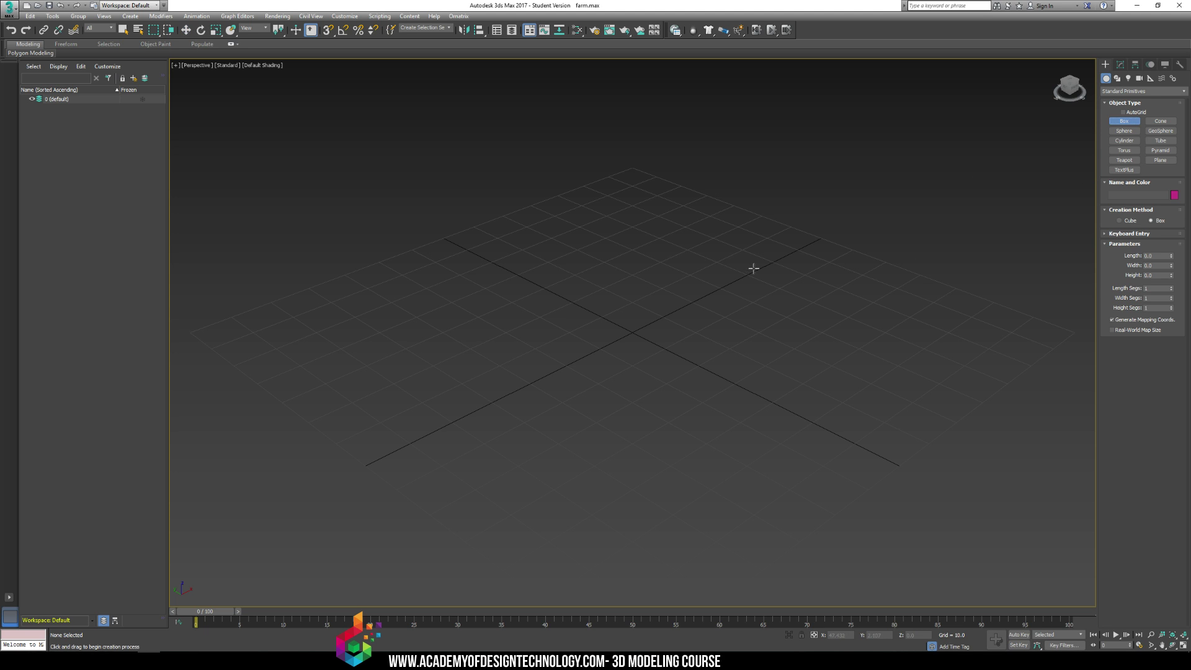
left_click_drag(667, 228, 803, 410)
left_click(818, 261)
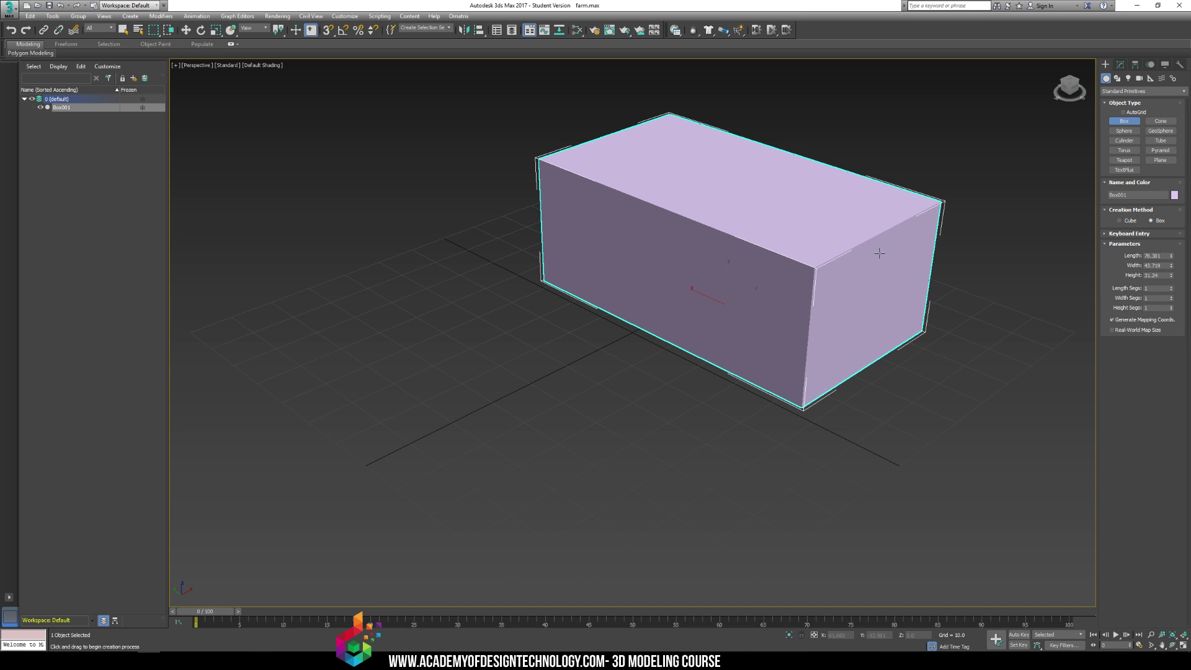
Create a tall cylinder with a radius of about 25 beside the box
left_click(1124, 140)
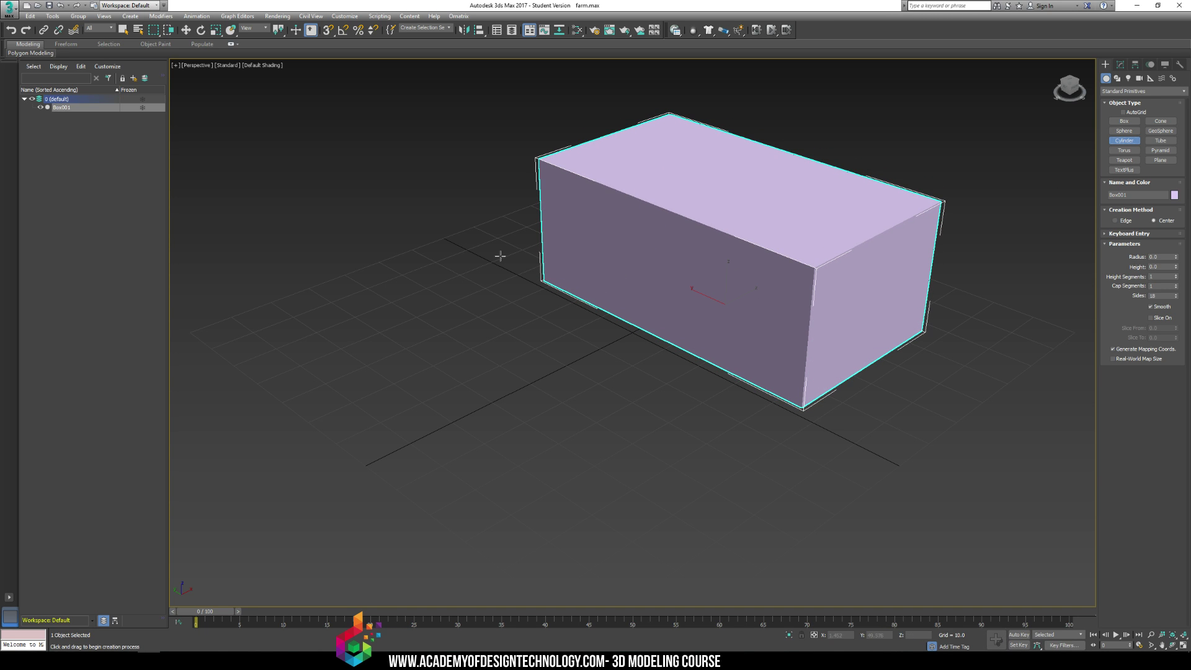
left_click_drag(482, 314, 580, 297)
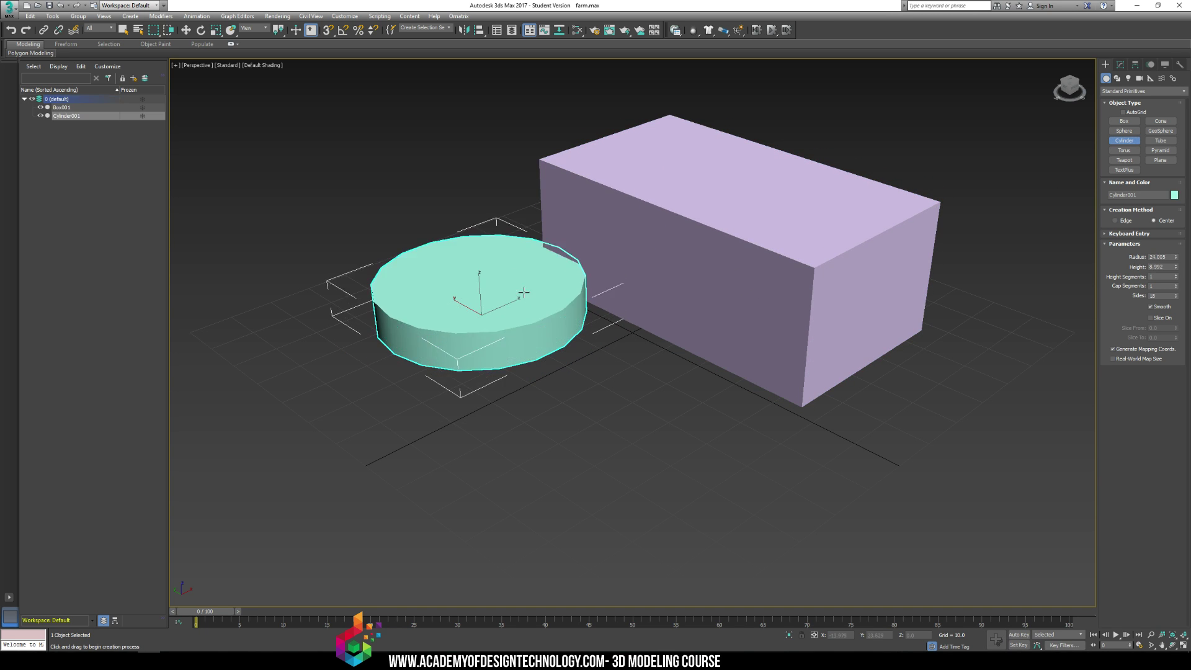
left_click(518, 156)
Create two more cylinders in front of the box: a wide green one and a narrower one, about 11 in radius, inside it
left_click_drag(652, 403, 763, 385)
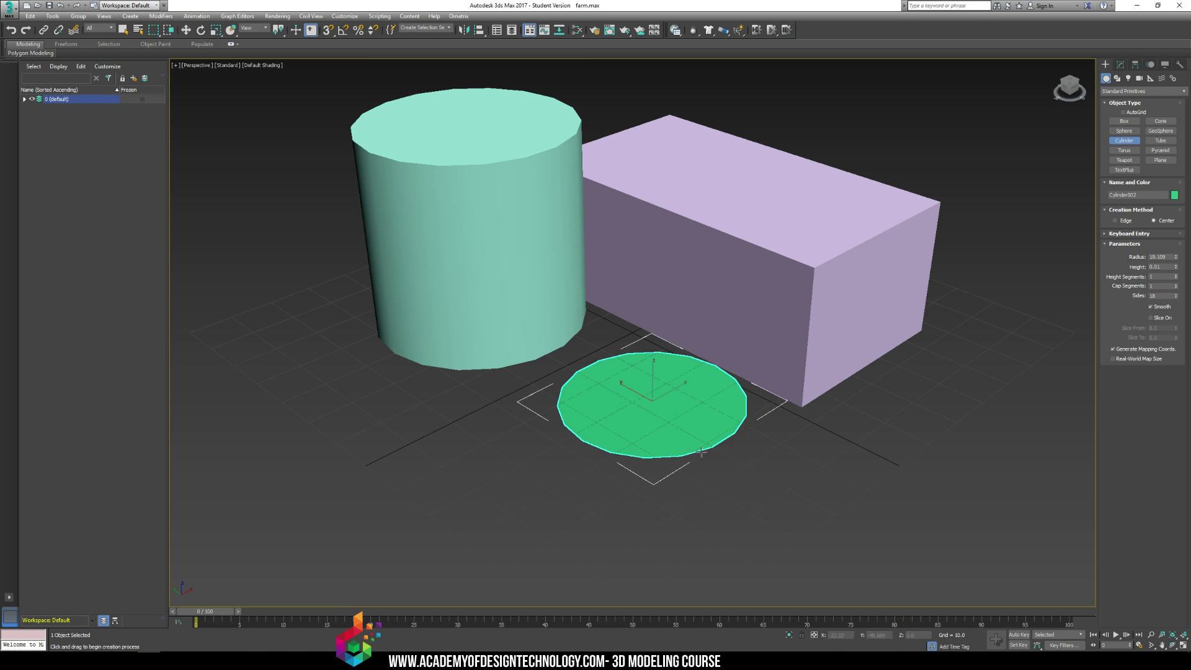
left_click(707, 348)
left_click(706, 330)
left_click_drag(621, 398, 566, 402)
left_click(660, 317)
Raise the green cylinder above the grid and reposition the narrow cream cylinder beneath it
key("w")
left_click(701, 341)
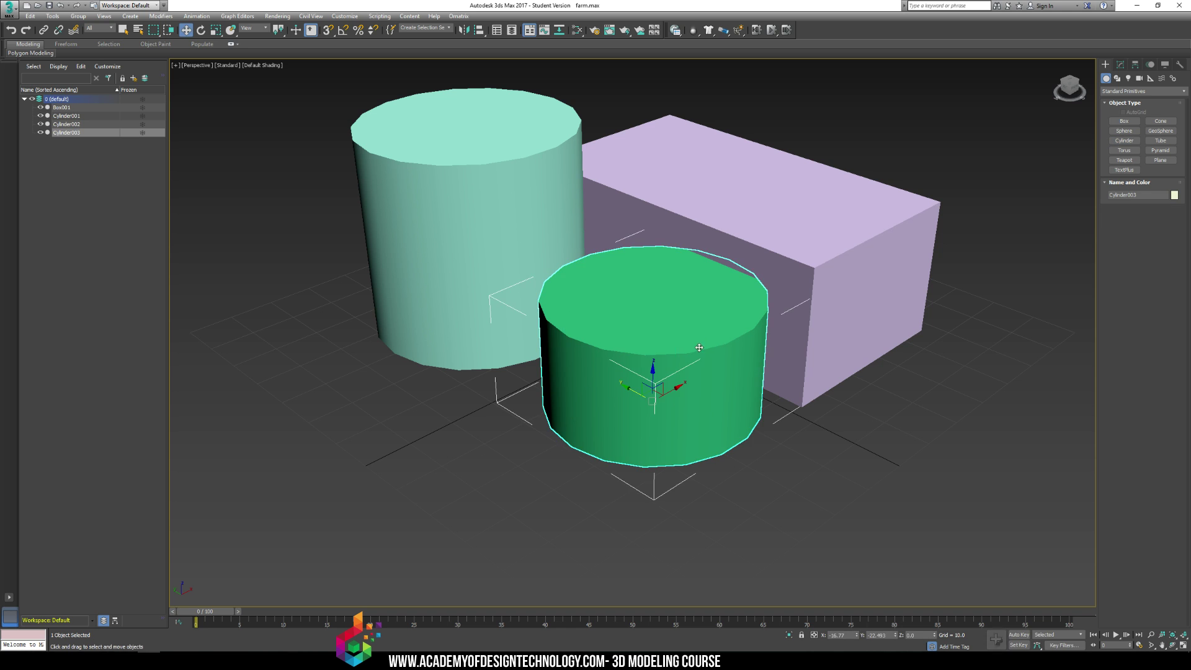
left_click_drag(637, 379, 627, 344)
left_click(621, 391, "ctrl")
middle_click_drag(687, 238, 688, 471, "alt")
left_click(661, 541)
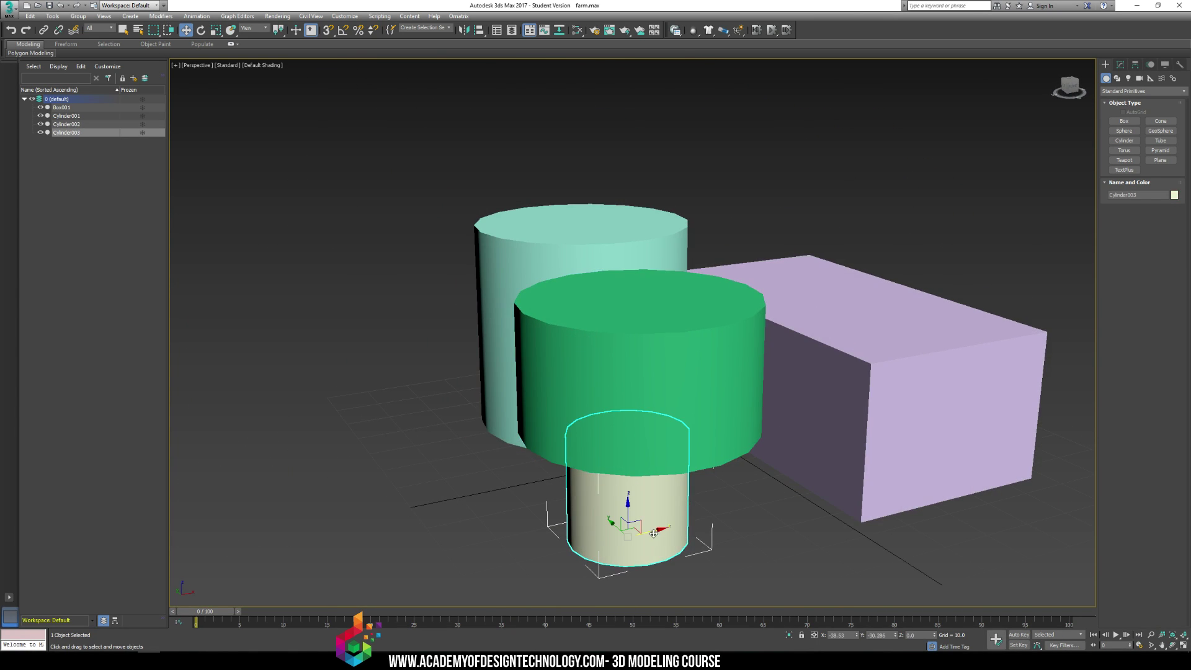
left_click_drag(640, 522, 629, 515)
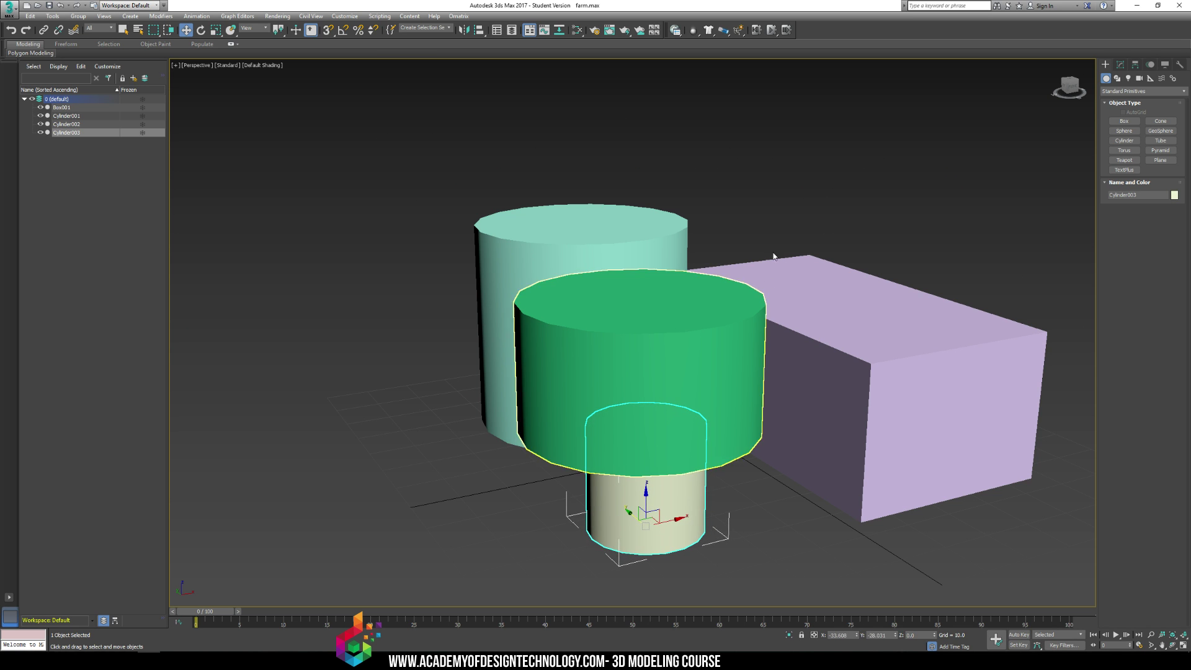
Make the narrow cream cylinder see-through in its object properties
left_click(772, 253)
middle_click_drag(772, 253, 712, 447, "alt")
right_click(712, 447)
left_click(742, 529)
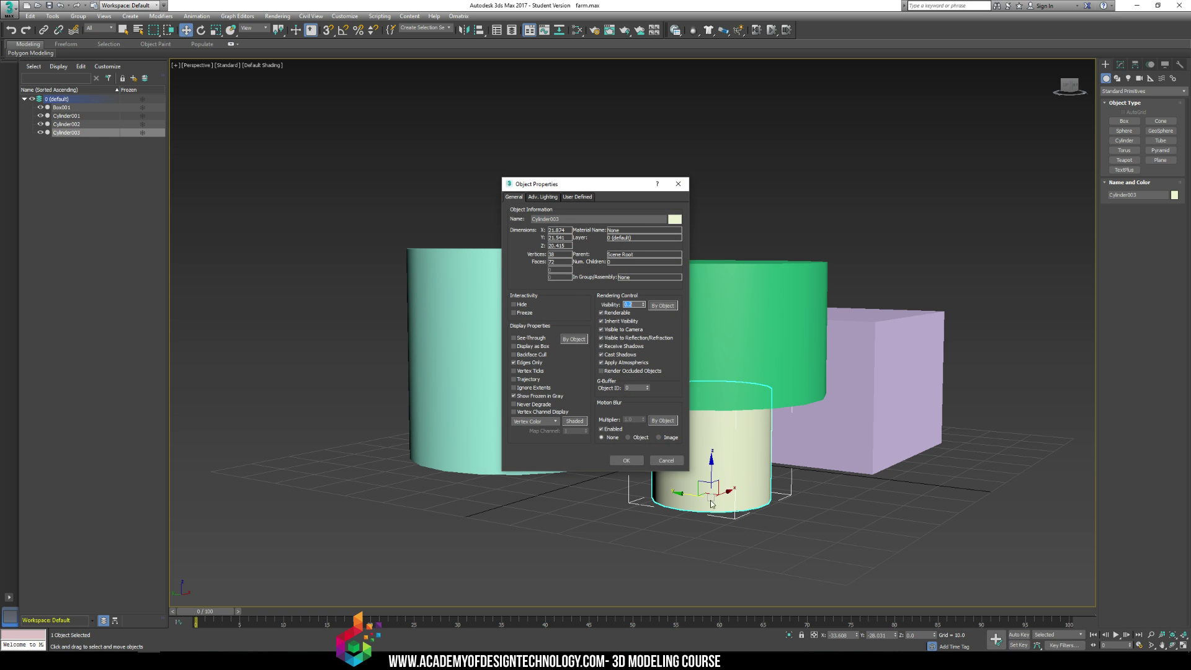
left_click(626, 460)
Clone the green cylinder by scaling it down uniformly into a much smaller copy
left_click(707, 379)
key("r")
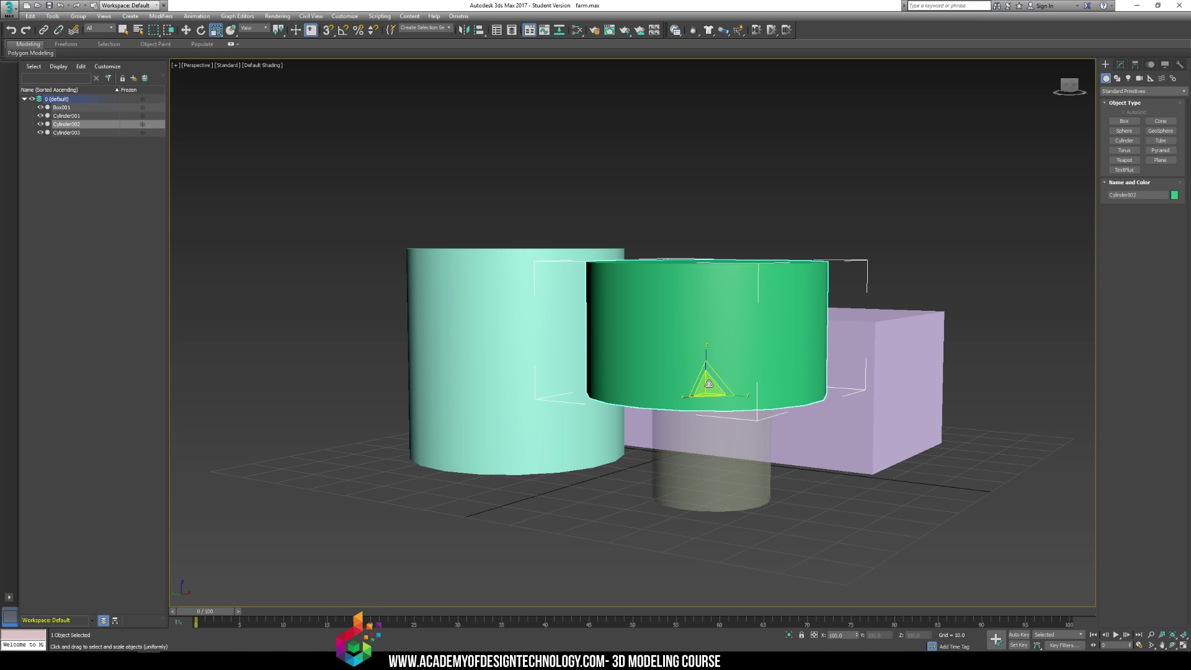
left_click_drag(707, 387, 731, 361, "shift")
key("Return")
key("w")
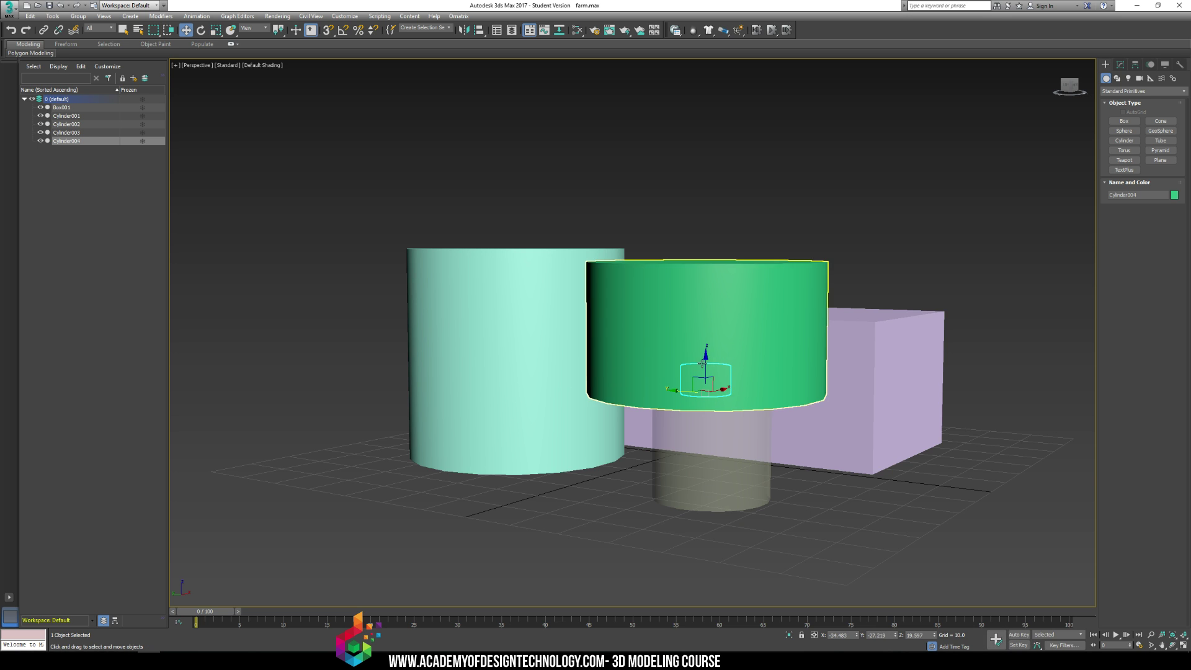
Lower the small green copy into the see-through cylinder and deselect it
left_click(708, 387)
left_click(709, 387)
left_click_drag(707, 386, 686, 478)
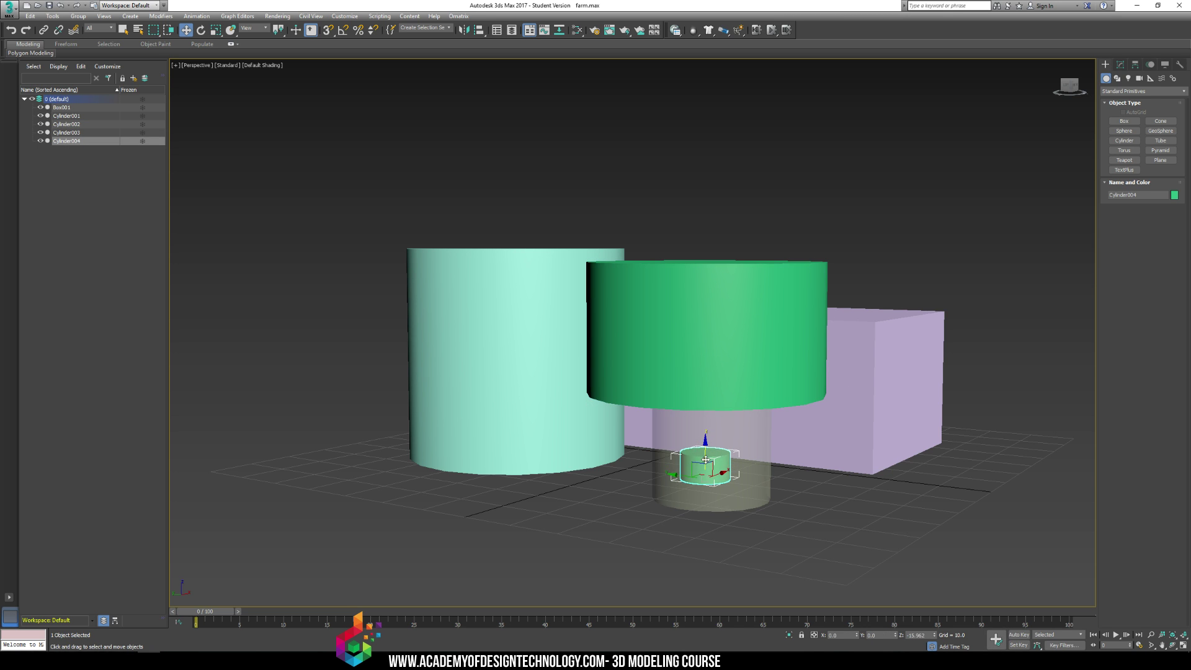
left_click(823, 519)
Render the perspective view of the scene, examine the image and close the rendered frame
middle_click_drag(824, 520, 781, 459, "alt")
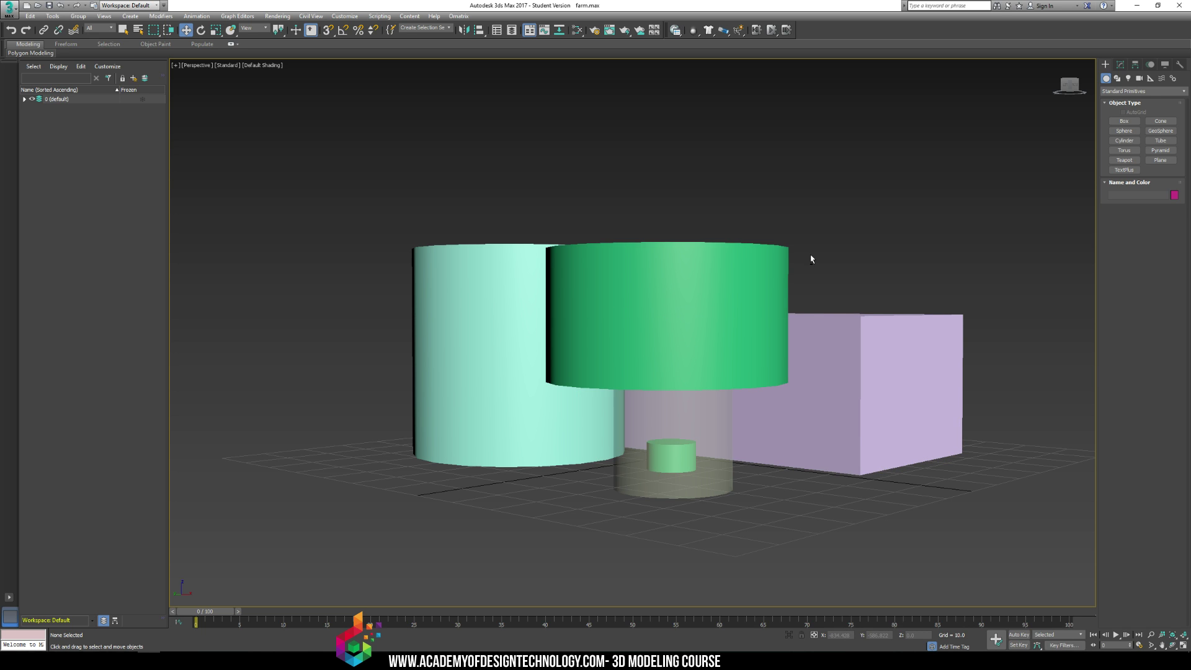
middle_click_drag(811, 255, 810, 257, "alt")
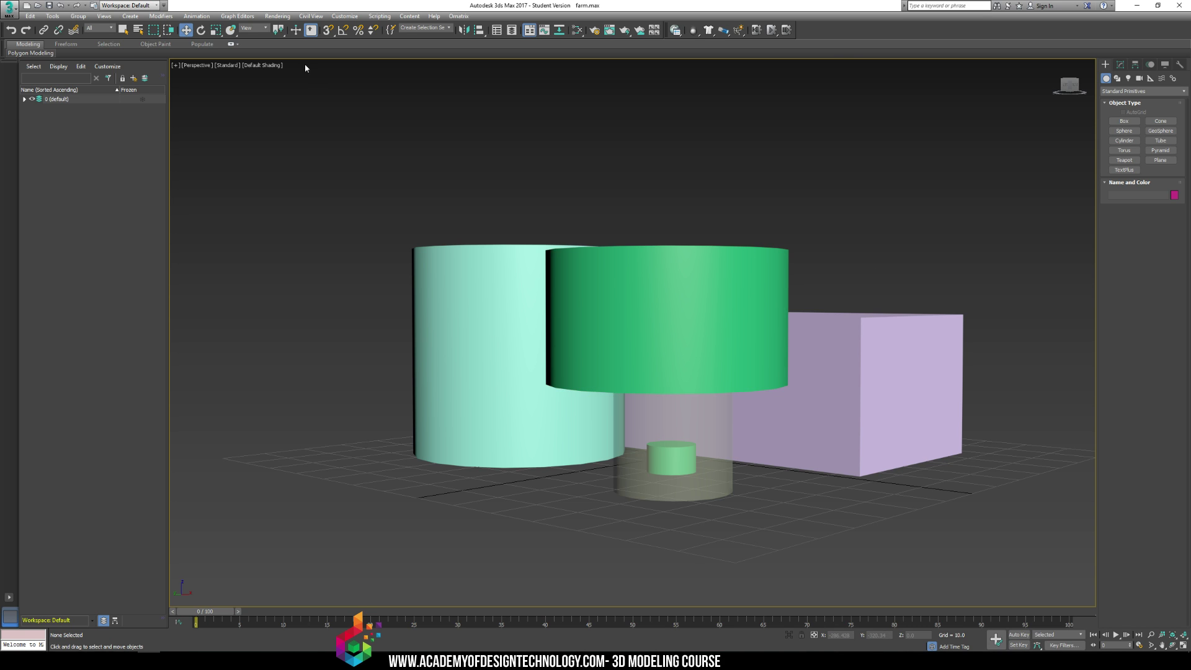
left_click(271, 17)
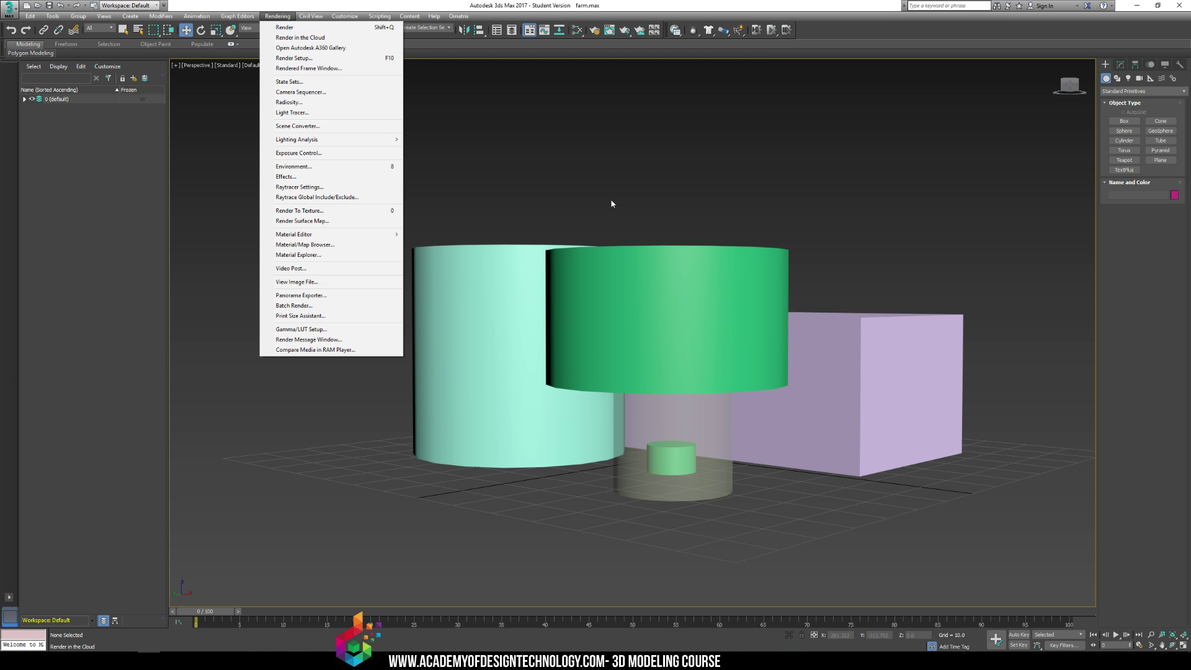
left_click(712, 222)
key("shift+q")
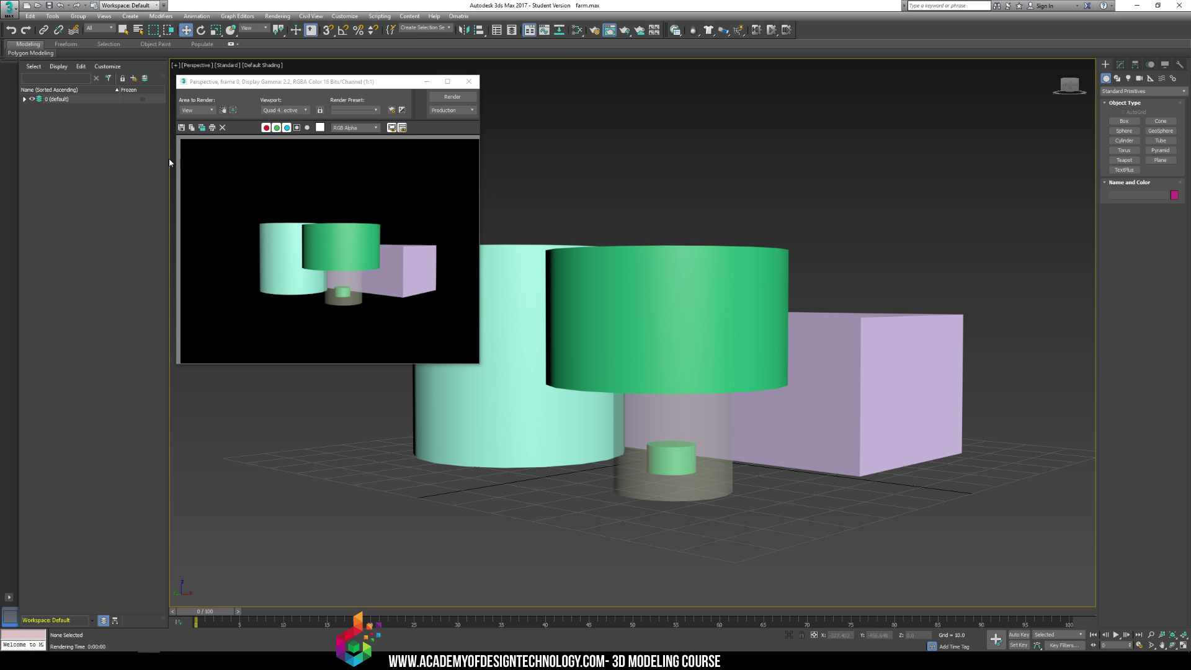
left_click(475, 83)
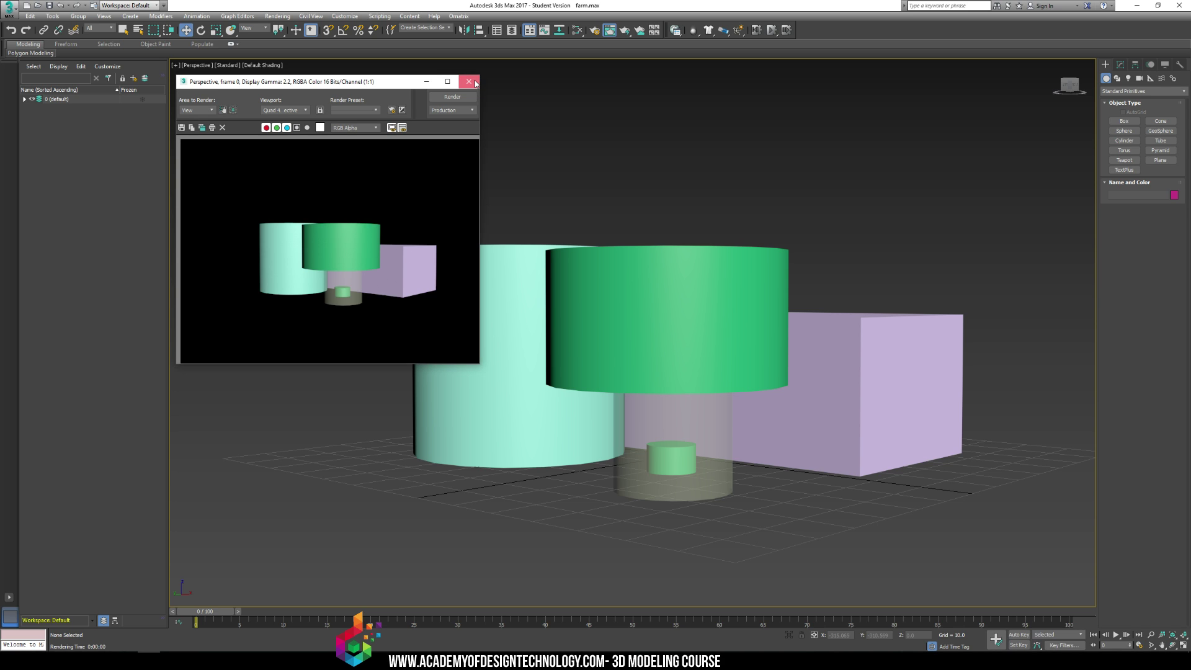
left_click(475, 83)
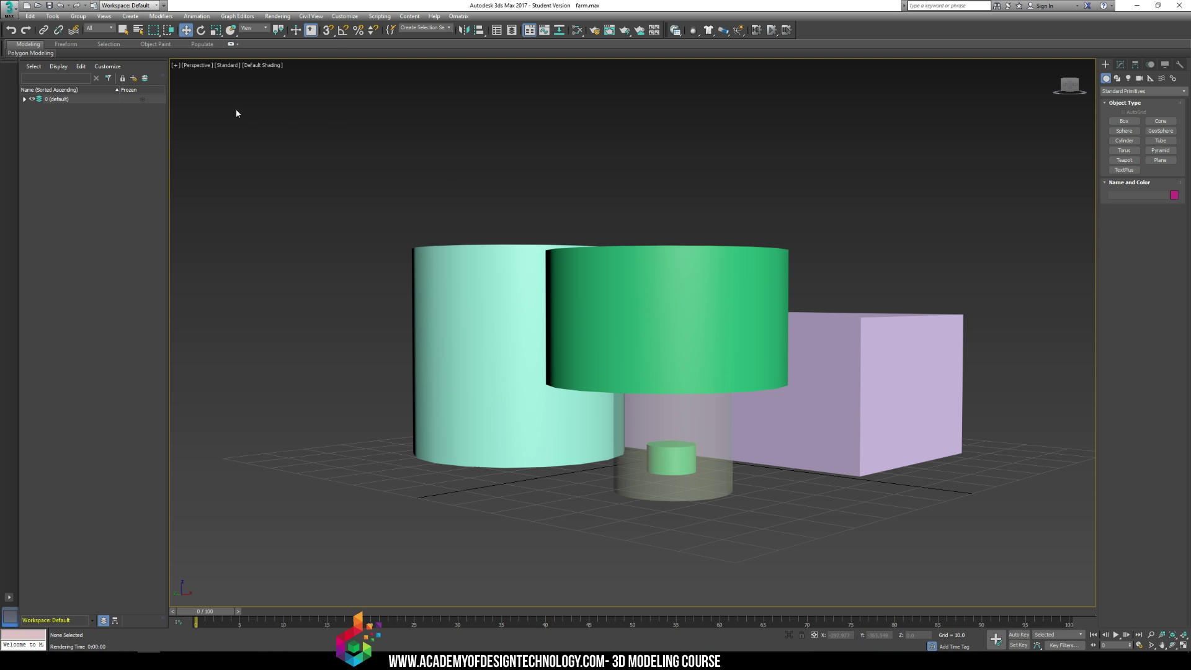
Open Render Setup and enlarge its window to show all of the common parameters
left_click(278, 16)
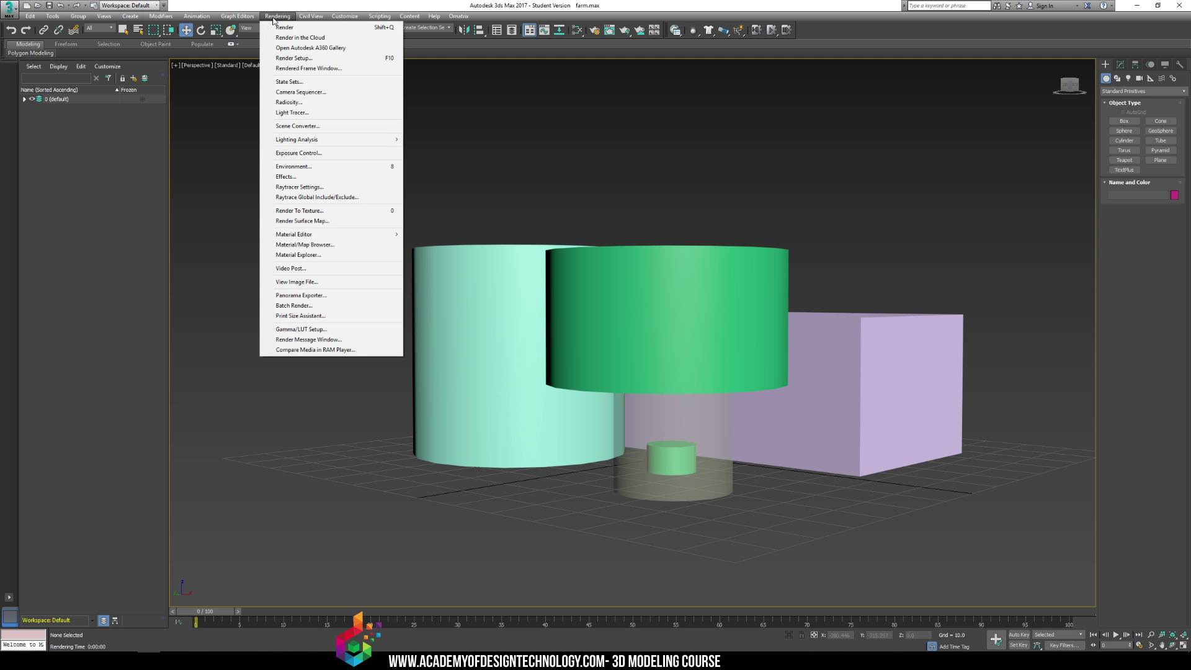
left_click(324, 62)
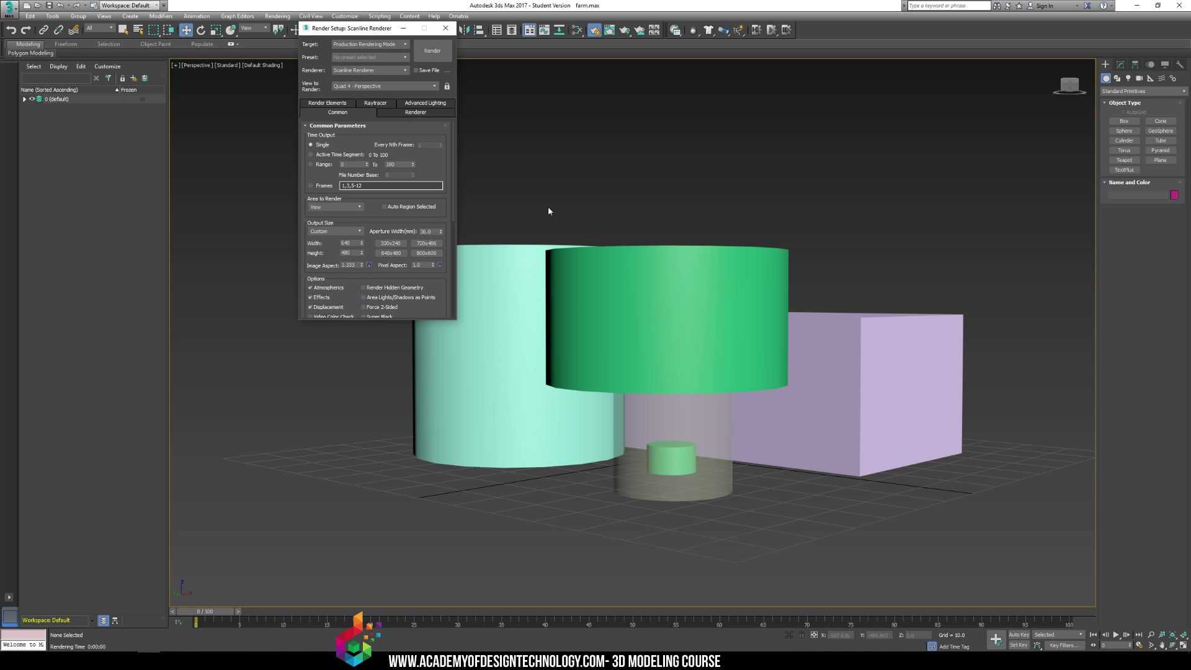
left_click(401, 72)
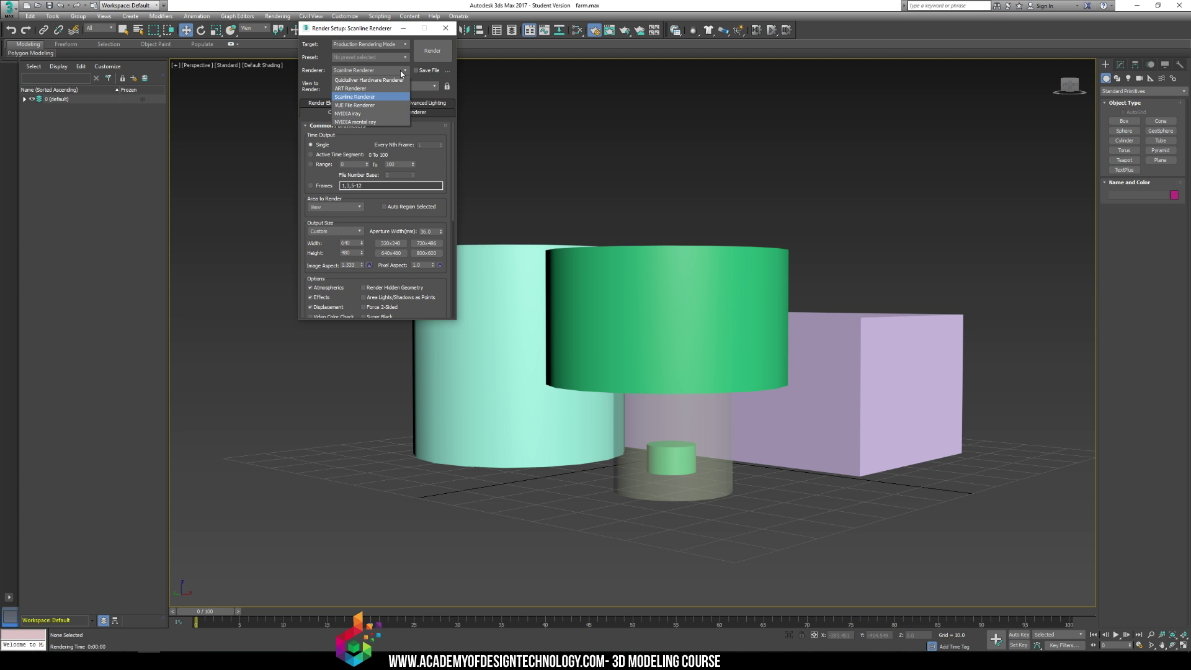
left_click(384, 33)
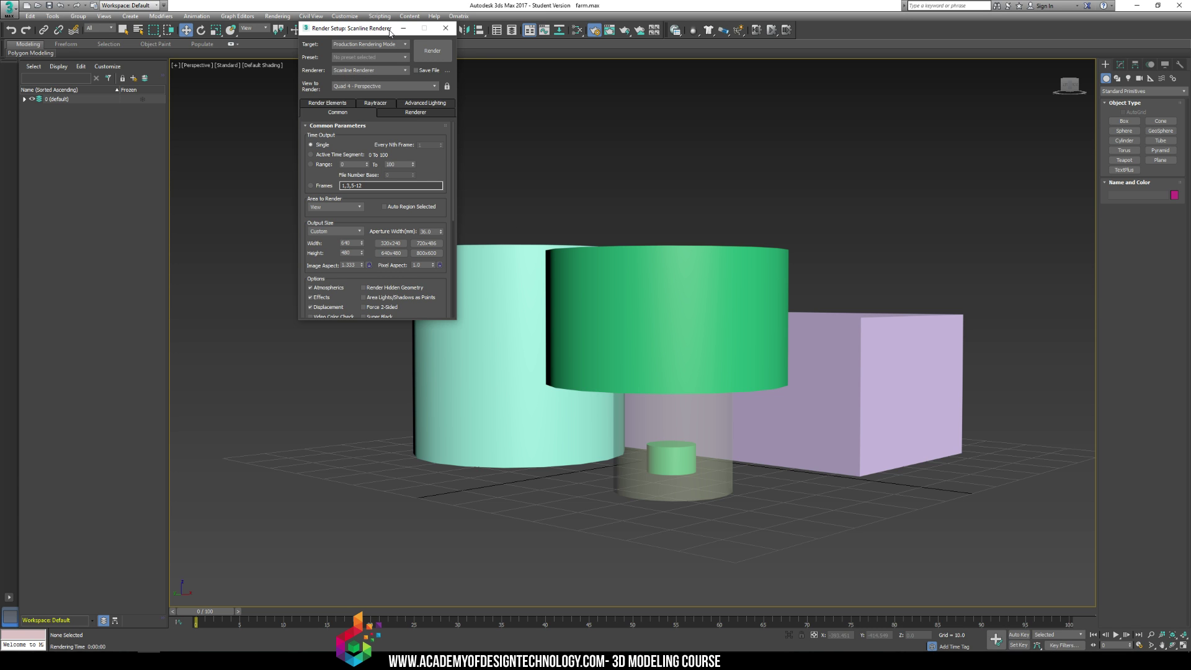
left_click_drag(389, 35, 361, 62)
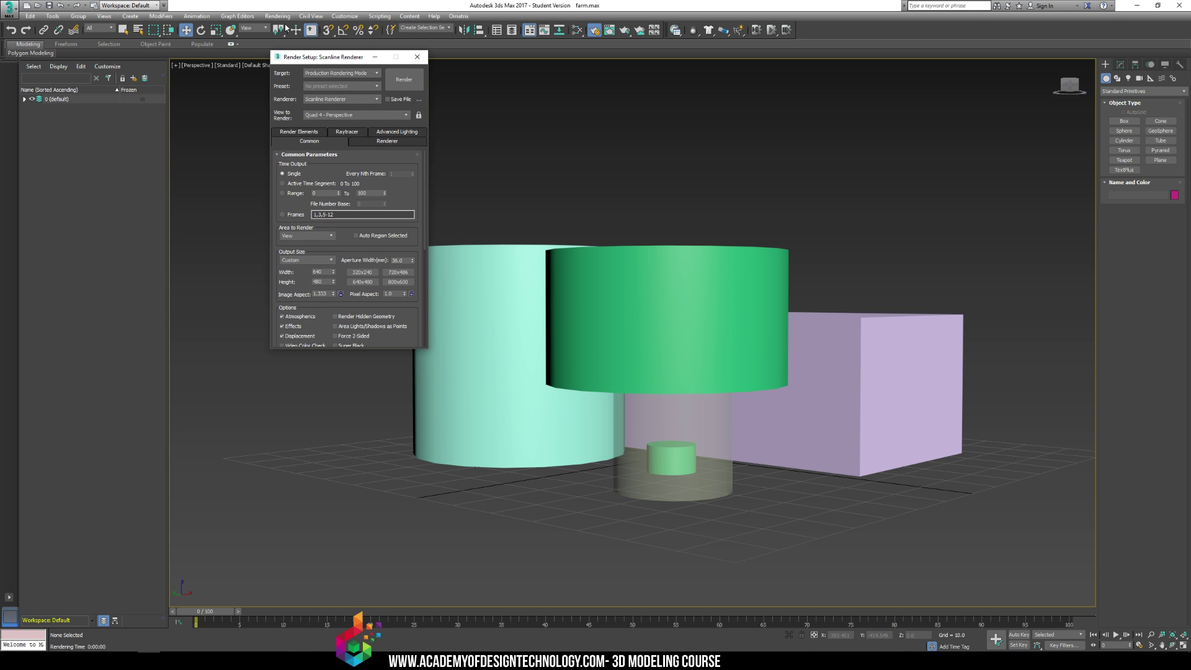
left_click(277, 16)
left_click(286, 29)
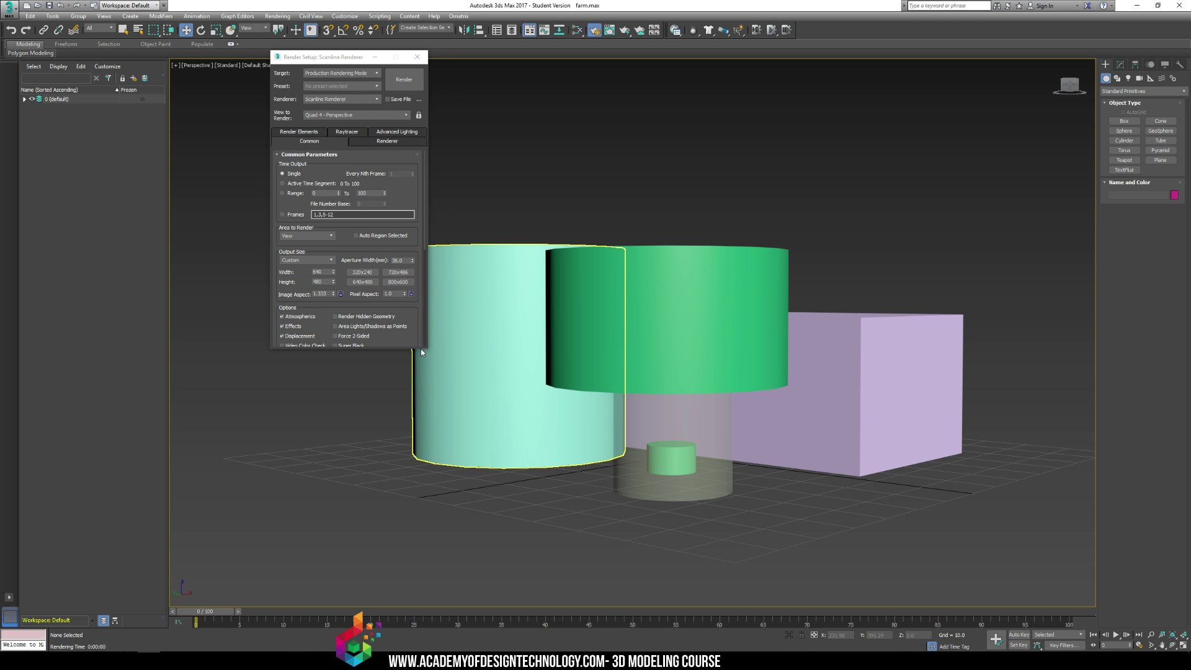
left_click_drag(417, 348, 408, 601)
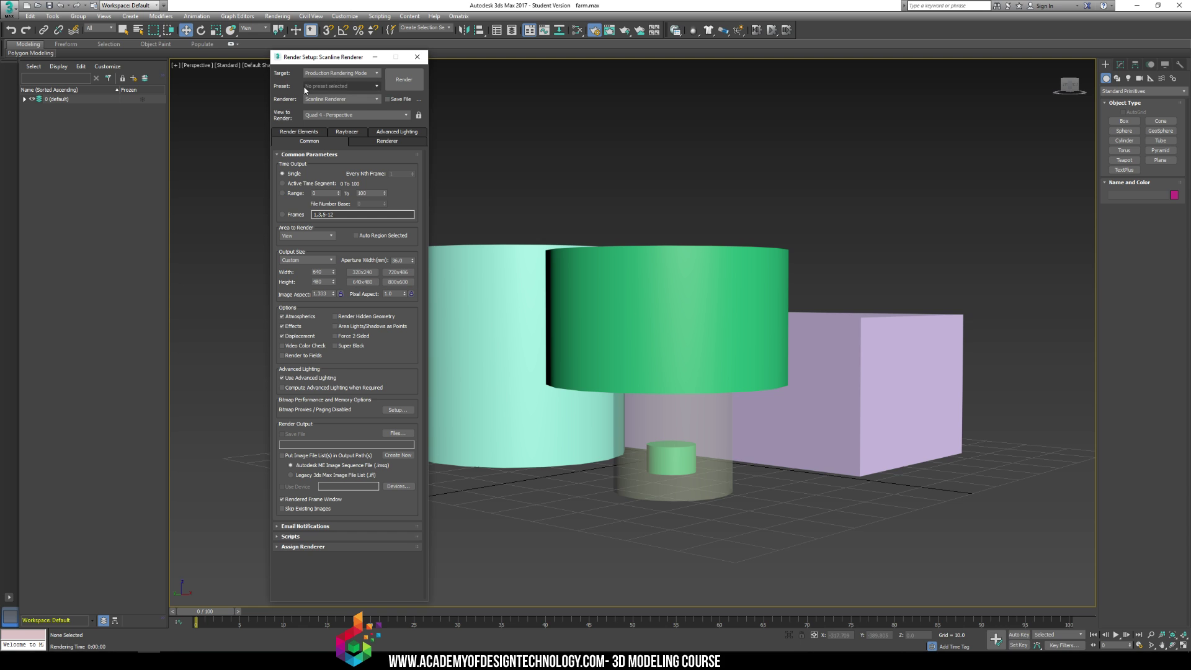
Choose Production Rendering Mode as the render target and Scanline Renderer as the renderer
left_click(347, 74)
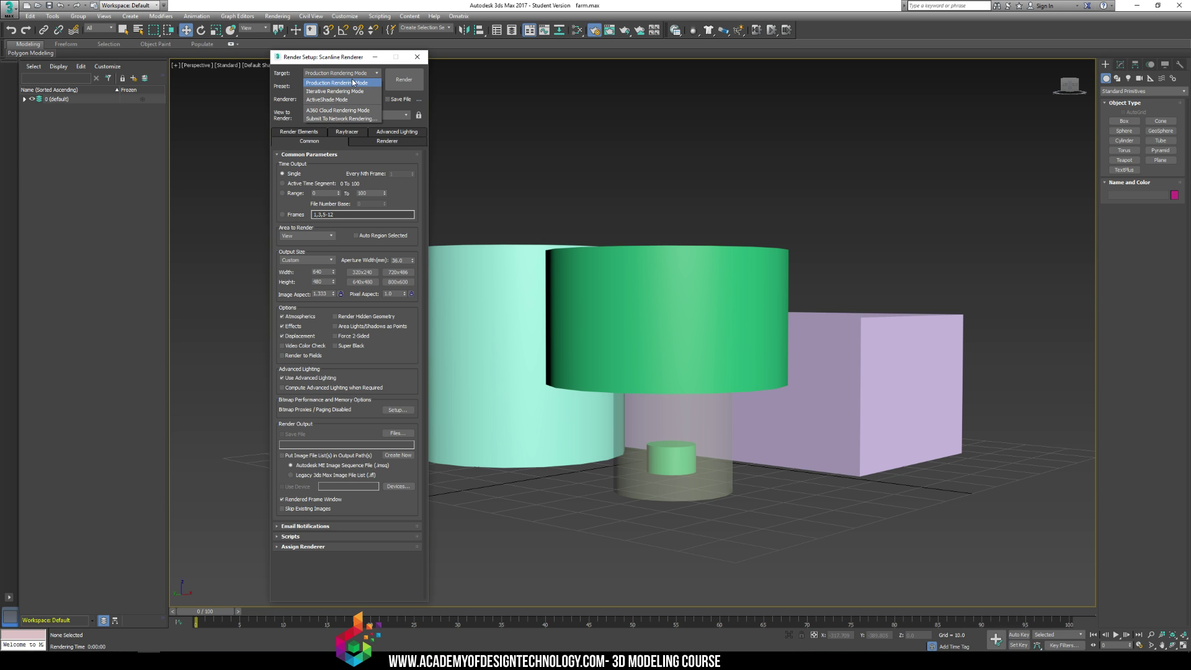
left_click(352, 85)
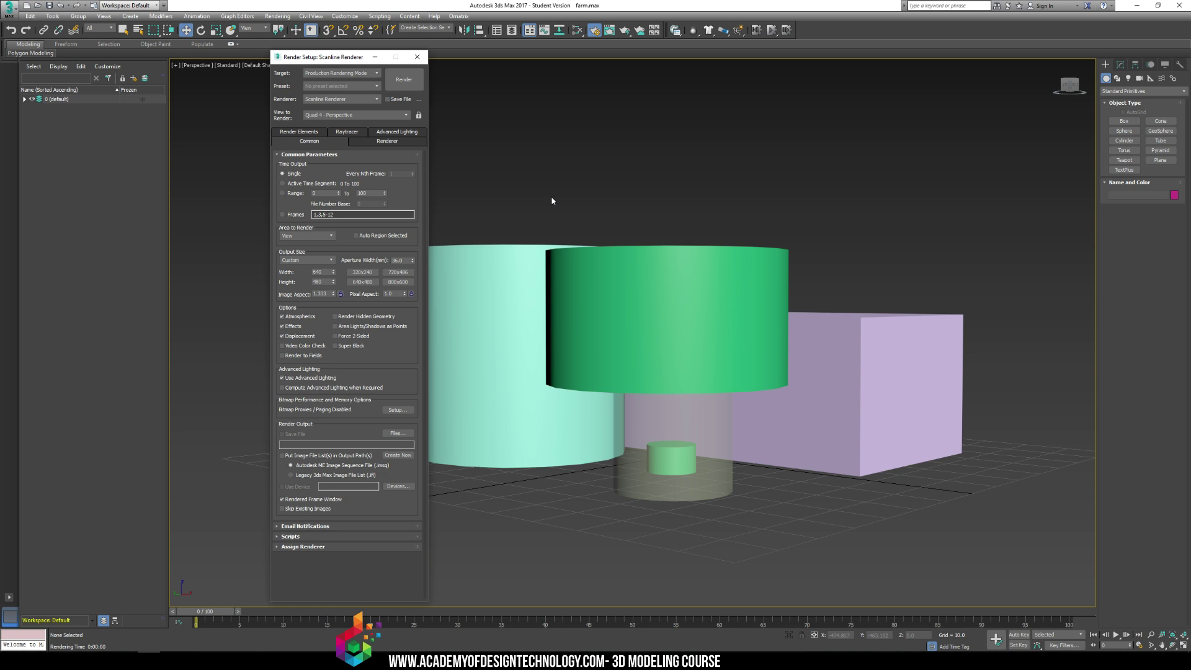
left_click(376, 100)
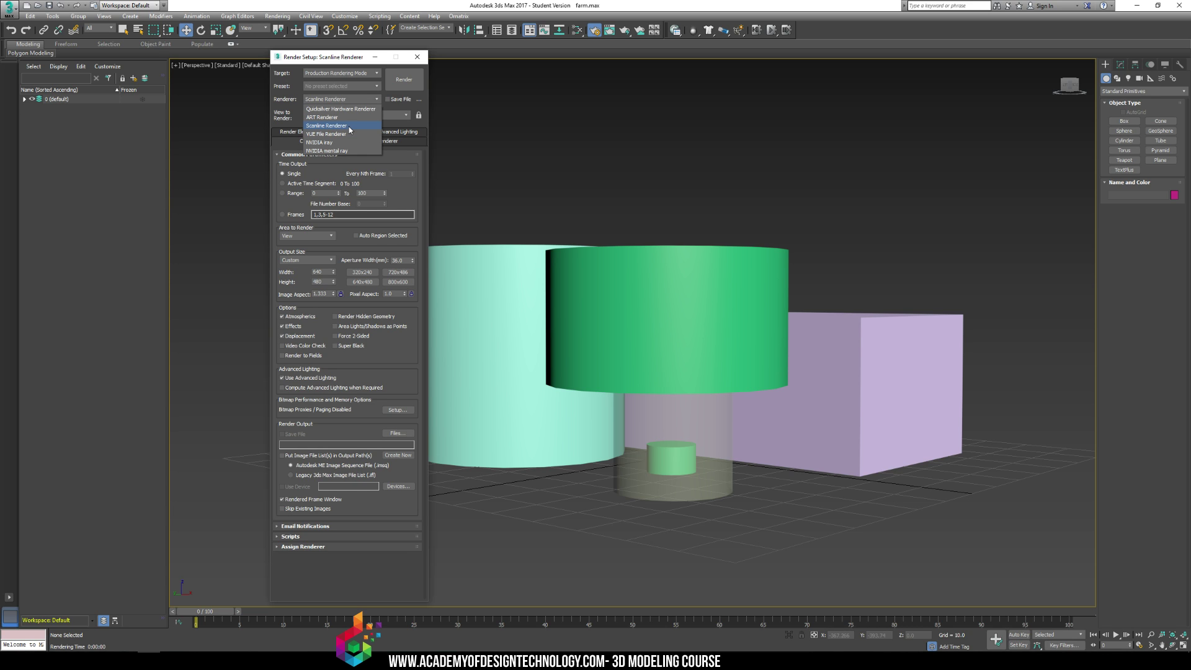
left_click(350, 128)
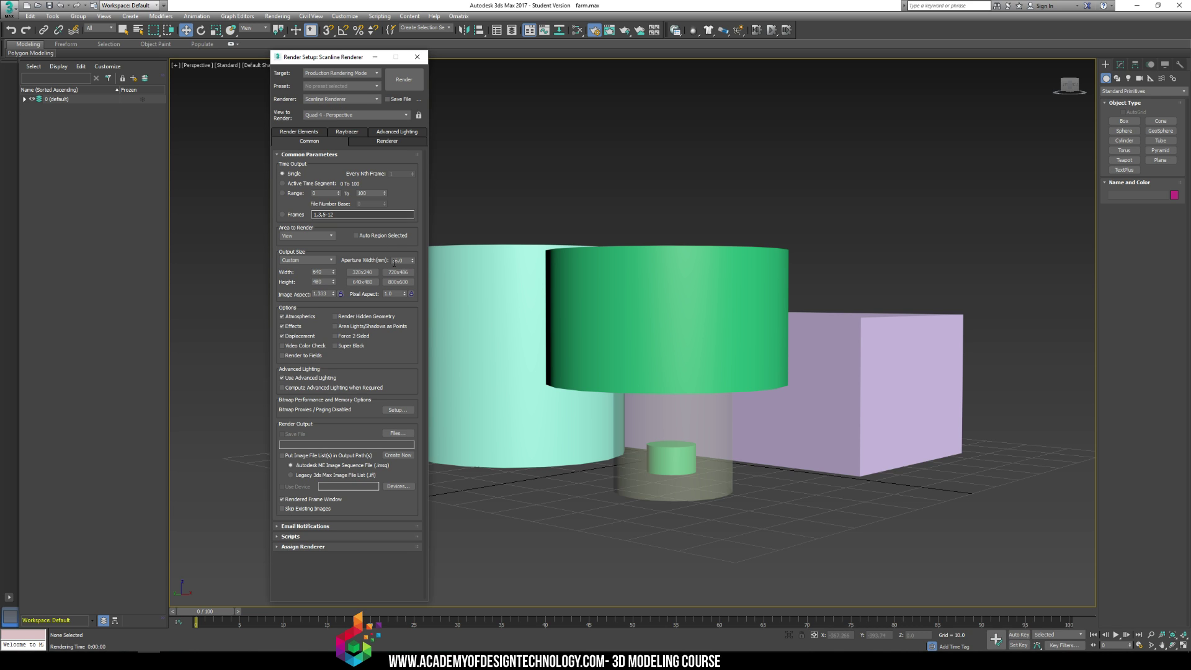
Examine the options available for the view to render and the area to render
left_click(342, 113)
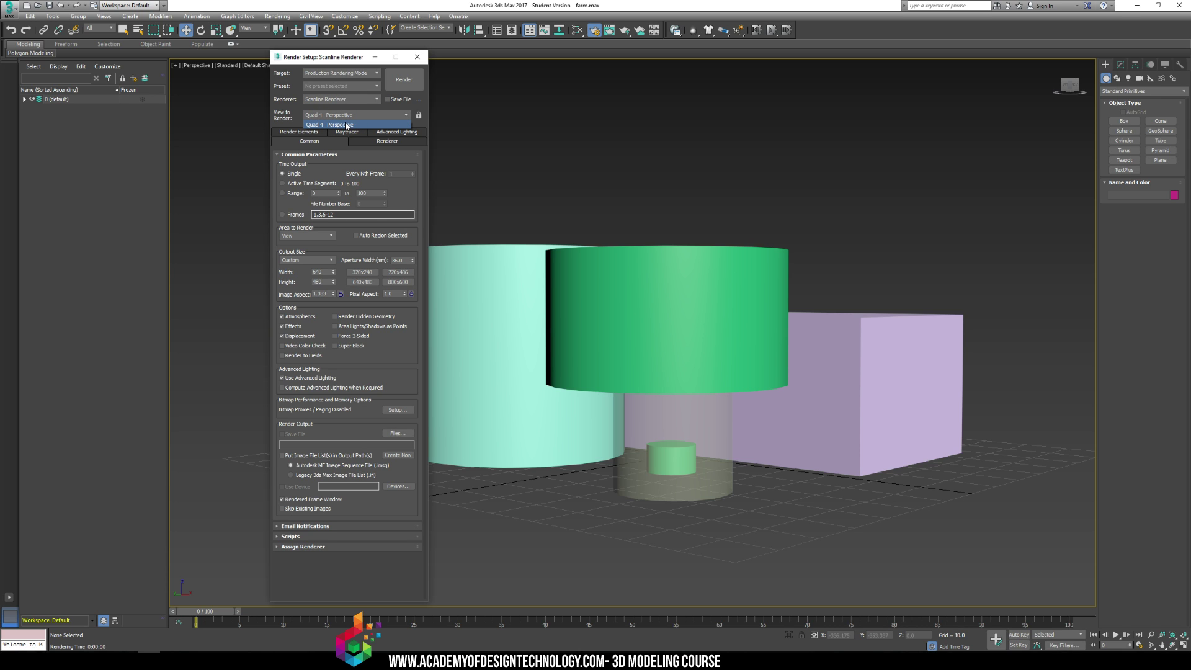
left_click(428, 125)
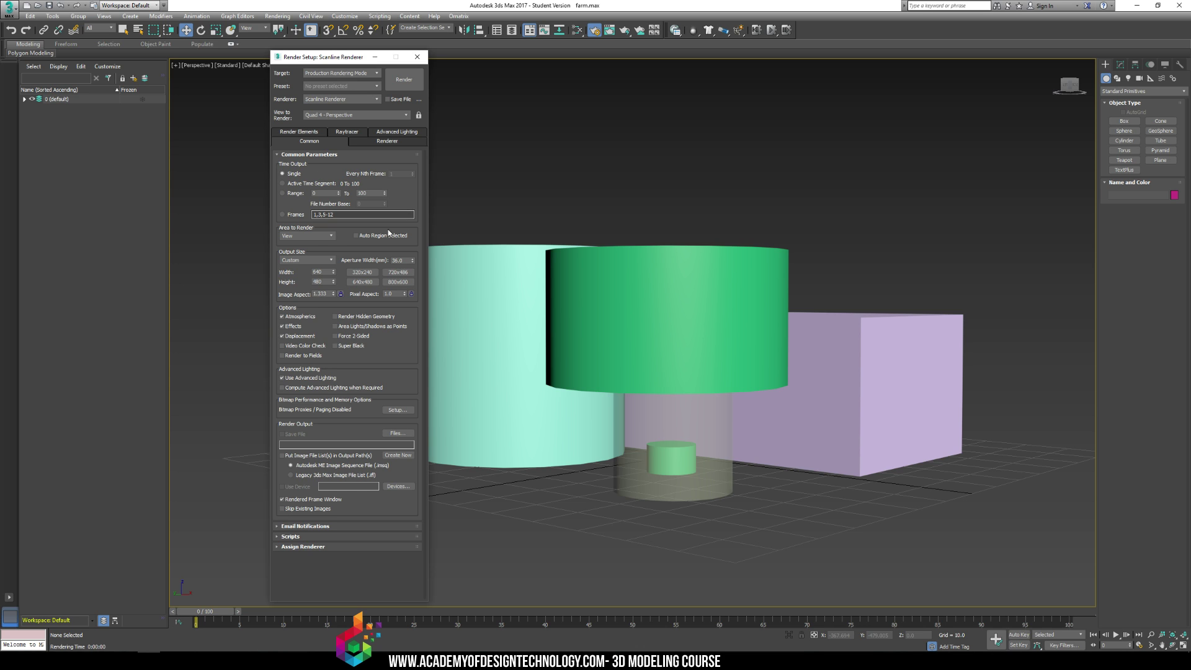
left_click(332, 237)
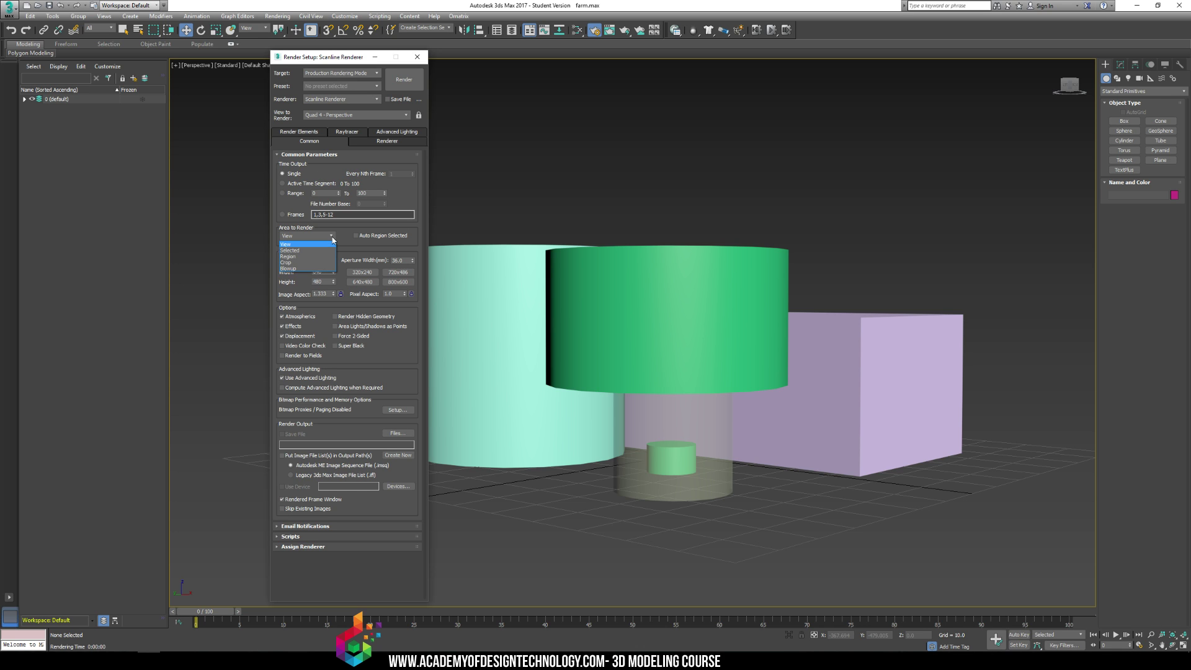
left_click(333, 235)
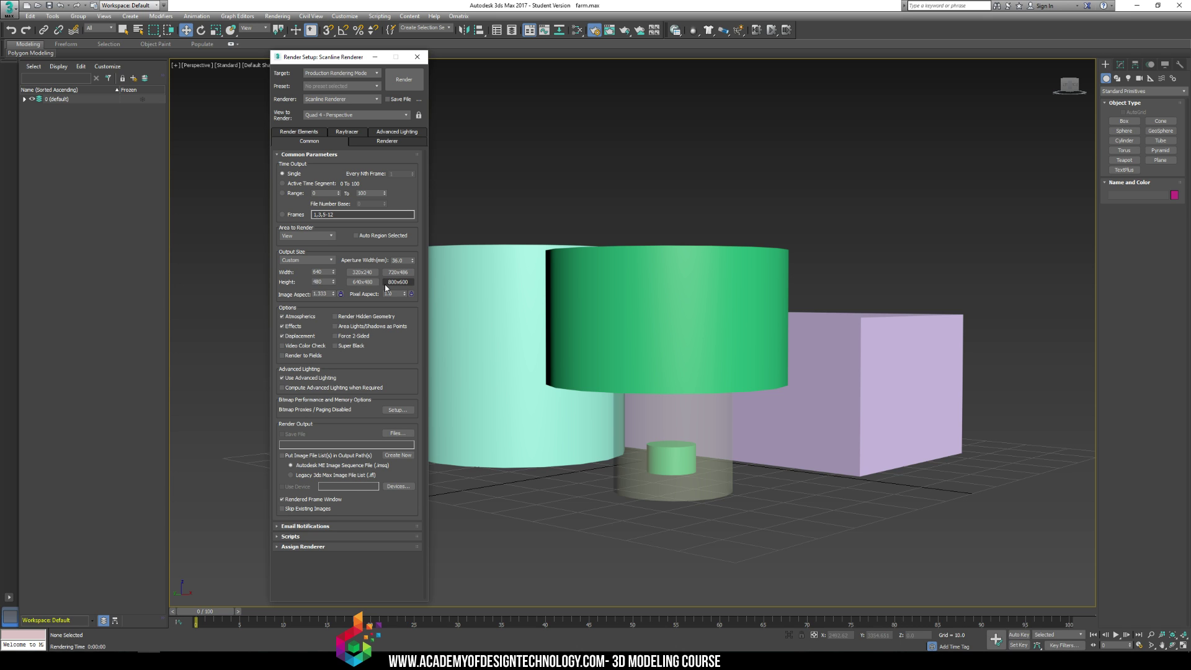
Set the render output size to the HDTV (video) preset at 1920 x 1080
left_click(331, 261)
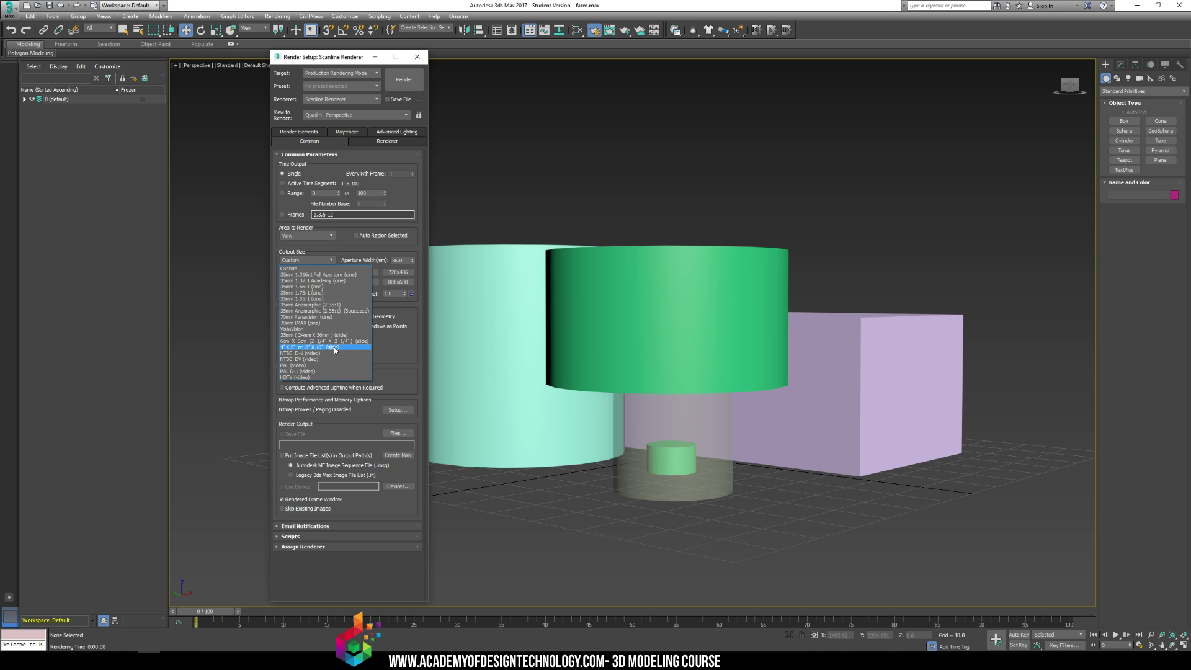
left_click(320, 377)
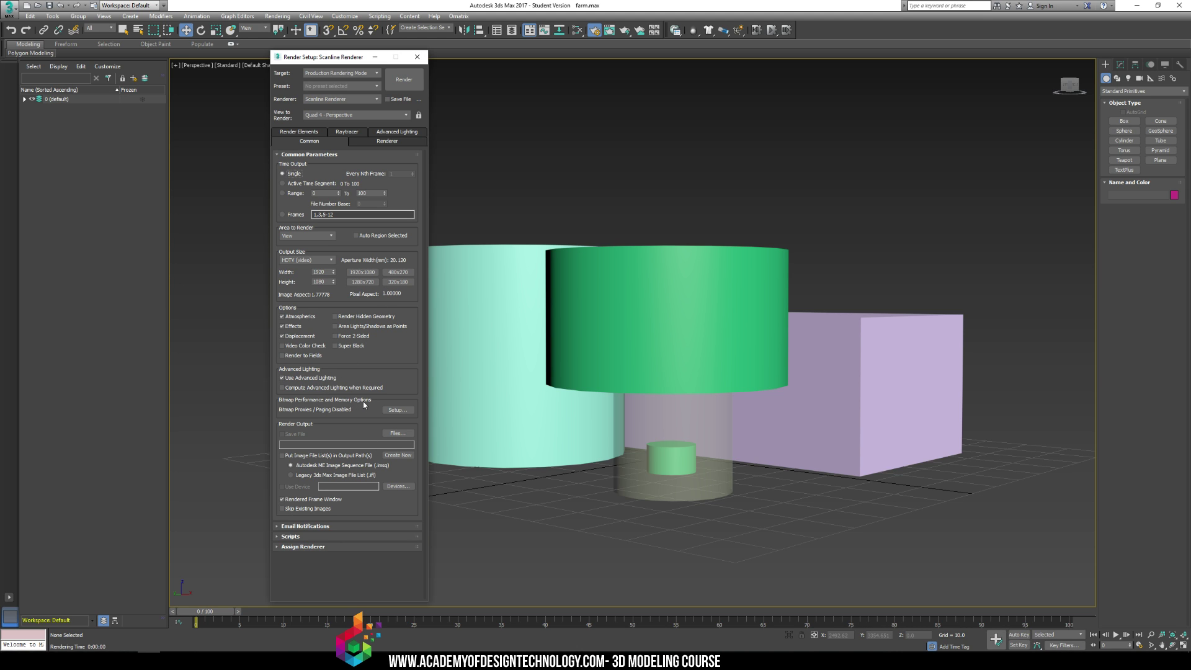
Check the Email Notifications settings and render the Perspective view in the rendered frame window
left_click(307, 527)
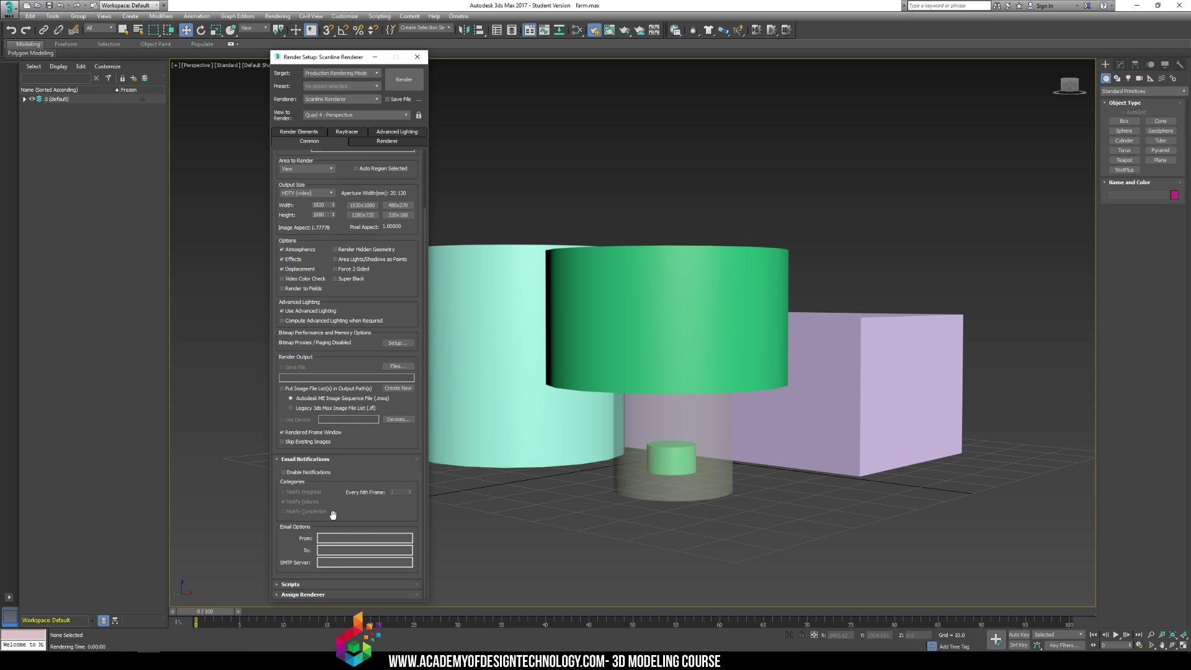
left_click(300, 461)
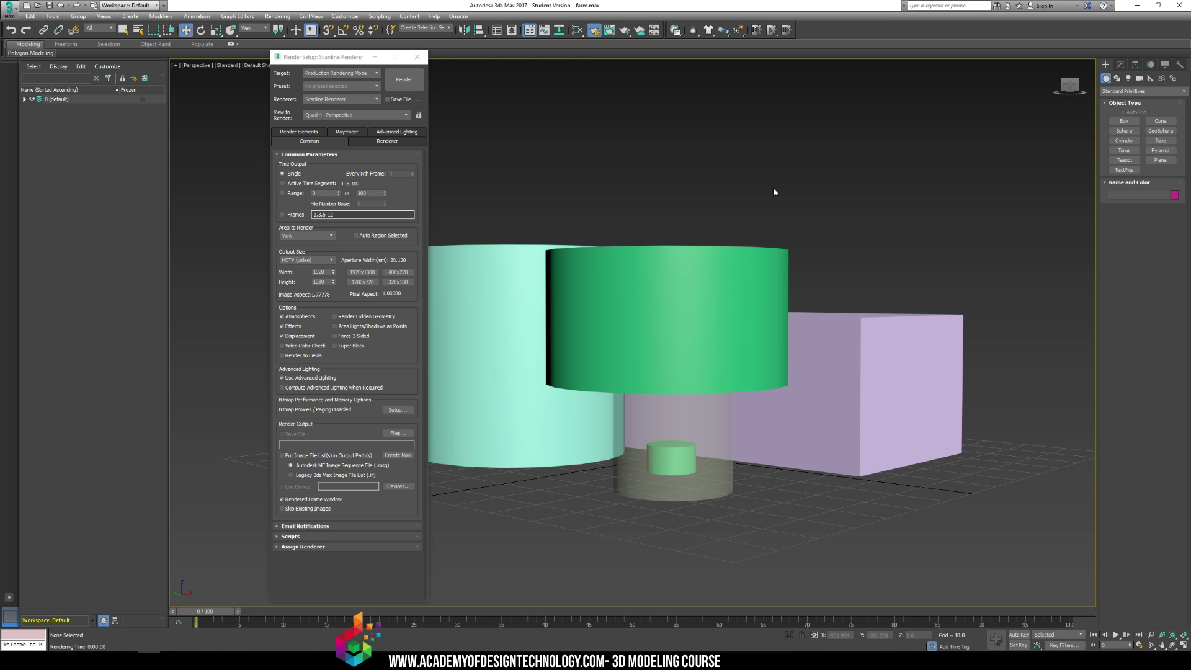
key("shift+q")
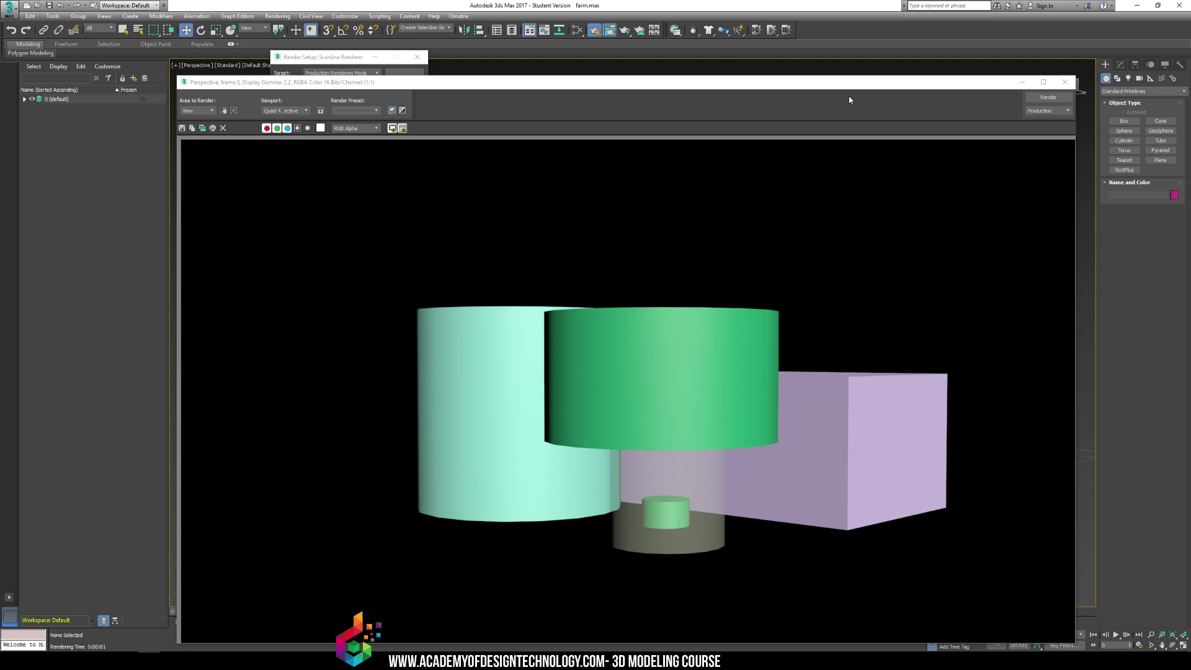
left_click_drag(736, 84, 690, 39)
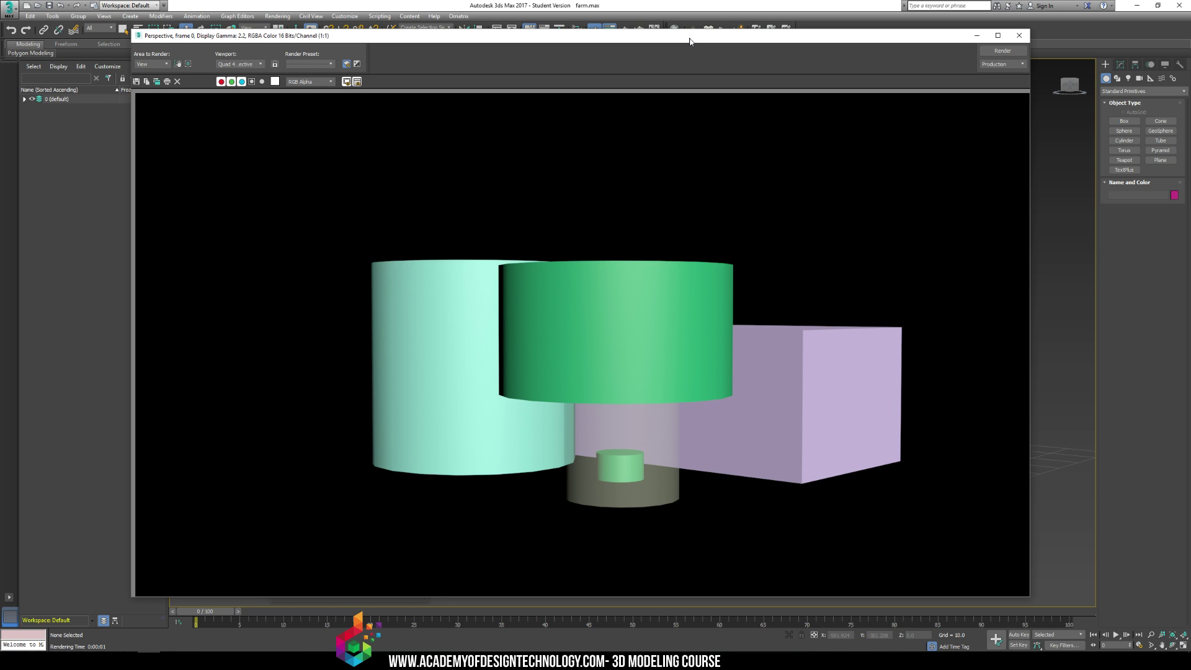
Compare the render's alpha channel with its full-color image
left_click(254, 84)
left_click(253, 84)
left_click(252, 84)
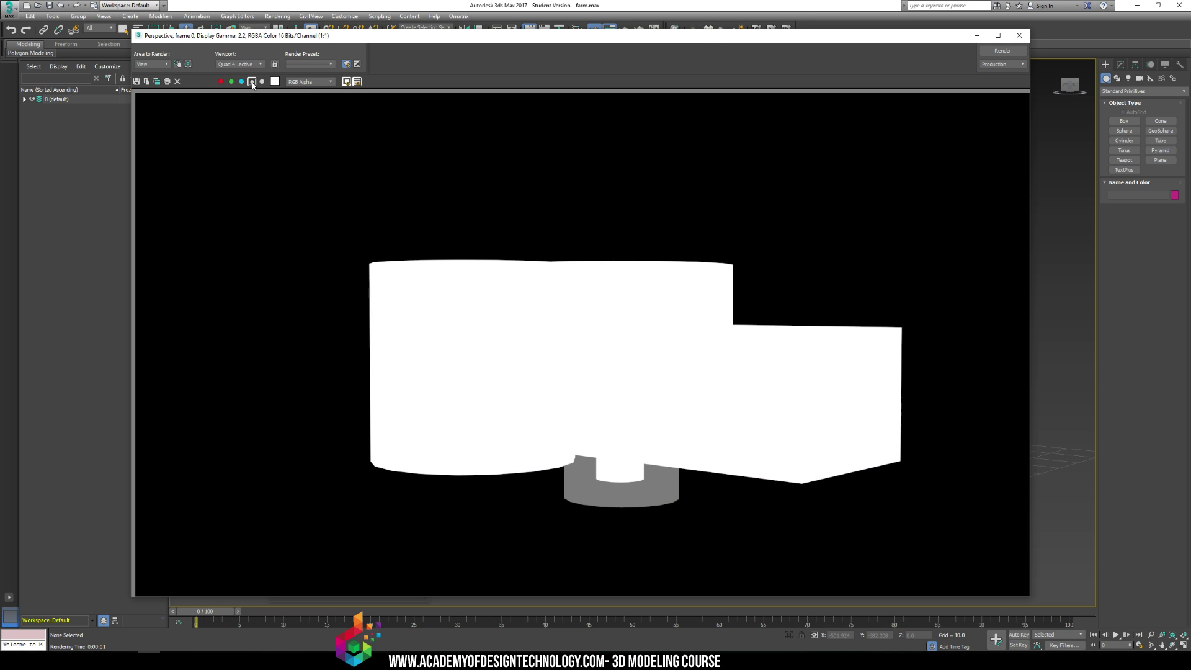
left_click(252, 84)
left_click(253, 84)
left_click(253, 82)
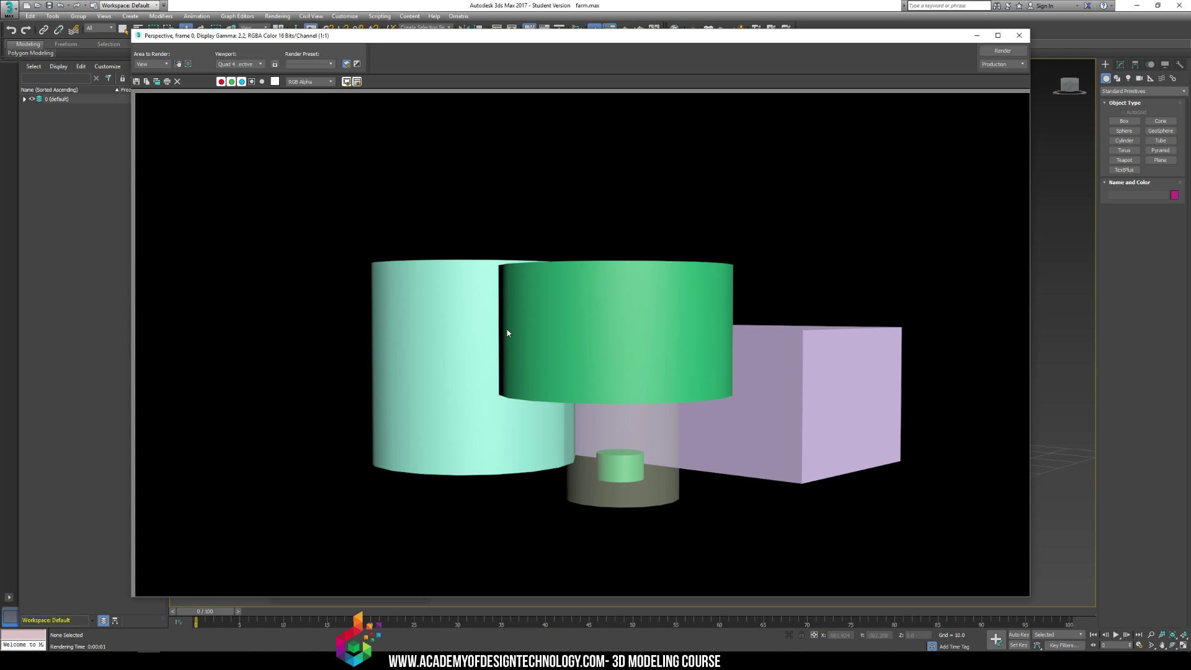
left_click(252, 82)
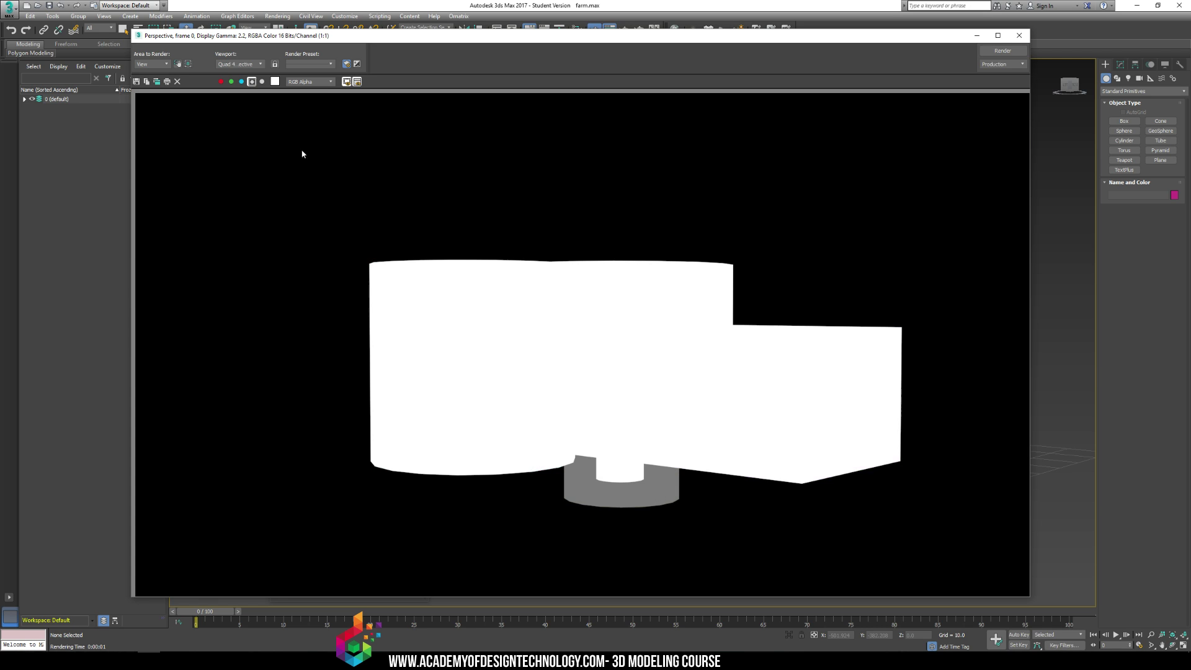
Inspect the render's red channel, re-enable green and blue, and preview it in monochrome before restoring full color
left_click(222, 82)
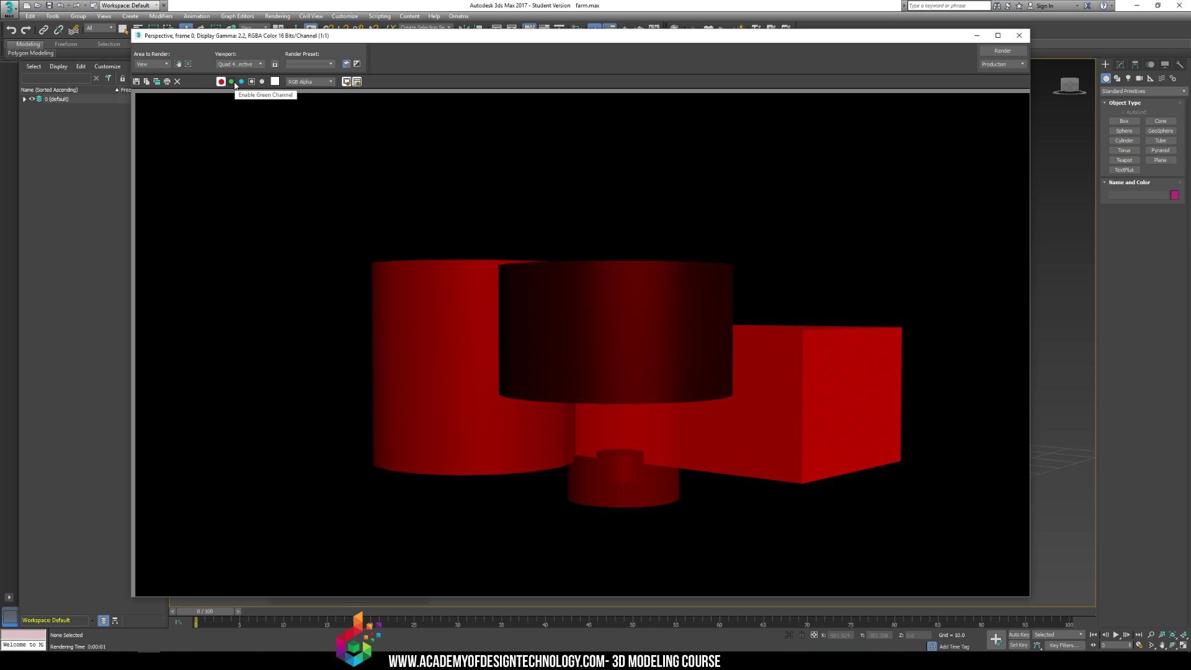
left_click(231, 82)
left_click(241, 82)
left_click(262, 82)
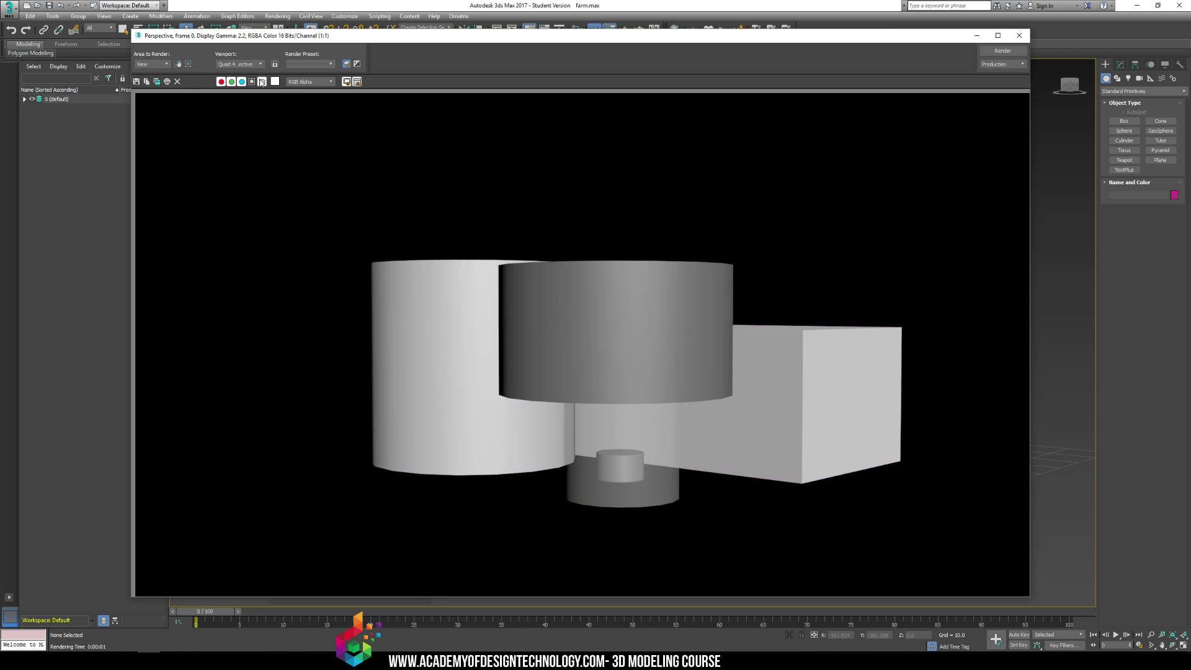
left_click(262, 82)
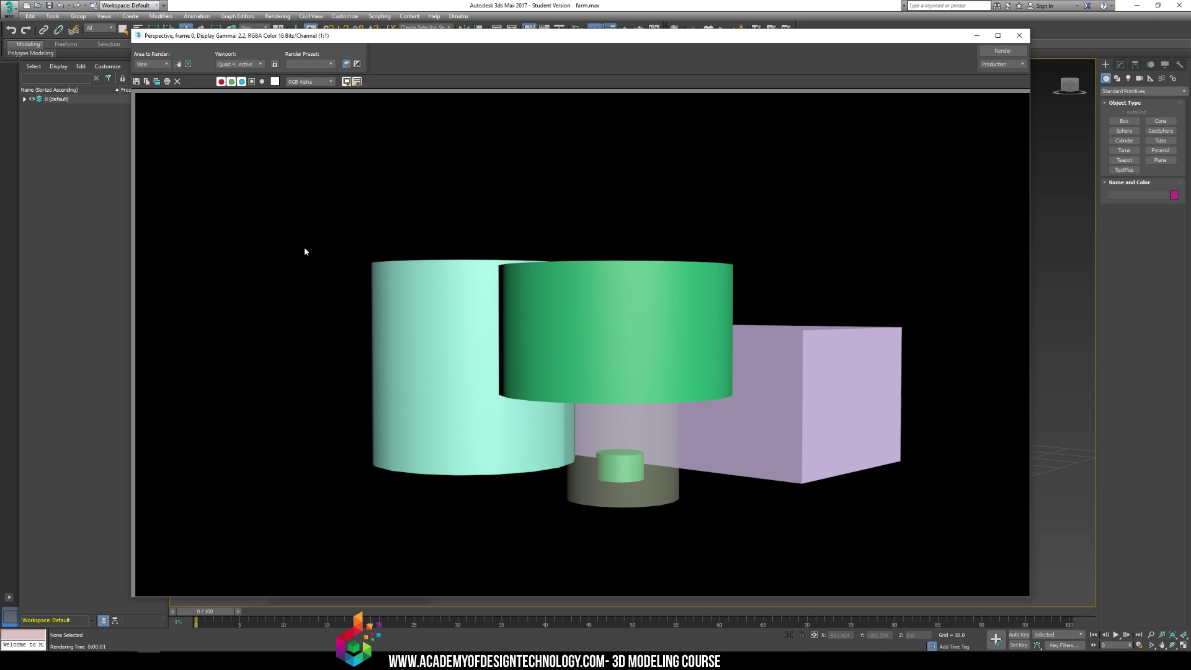
Save the rendered image to the Desktop as quickfarm in PNG format, using RGB 48 bit with the alpha channel
left_click(138, 82)
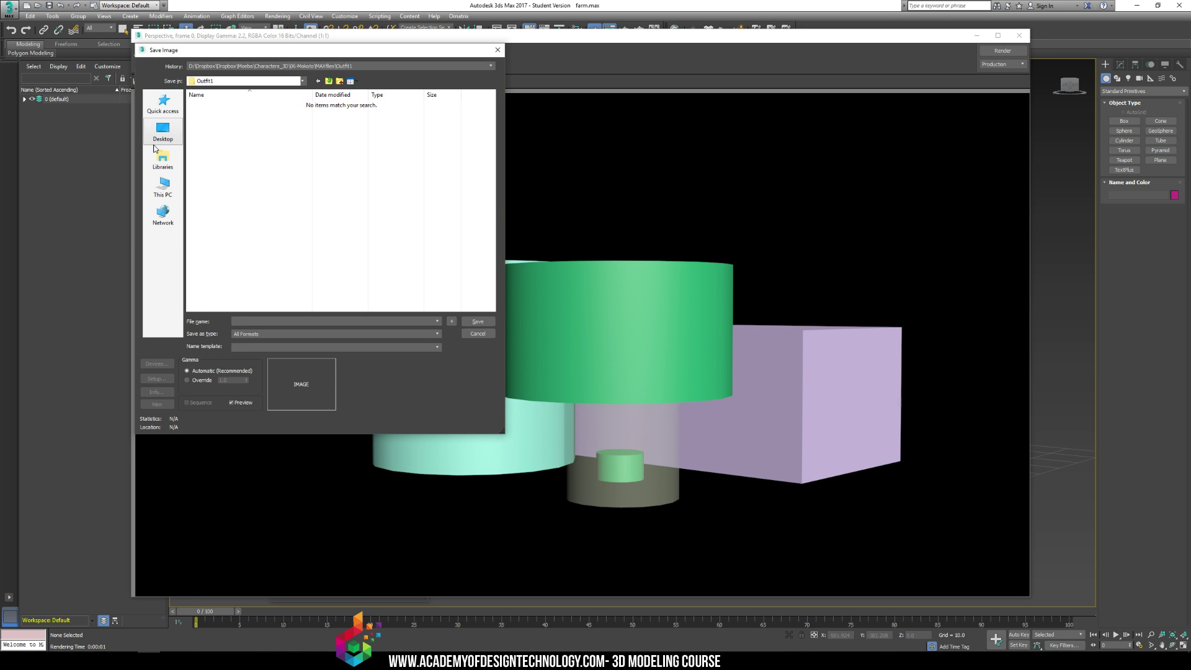
left_click(158, 138)
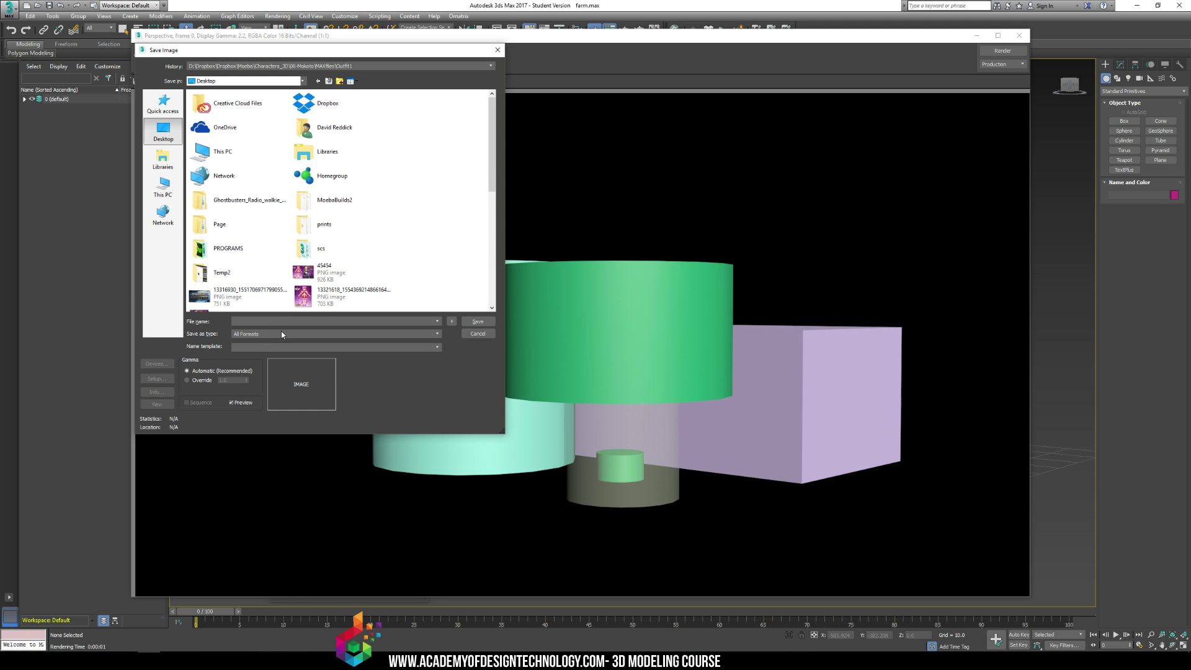
type("quickfarm")
left_click(250, 335)
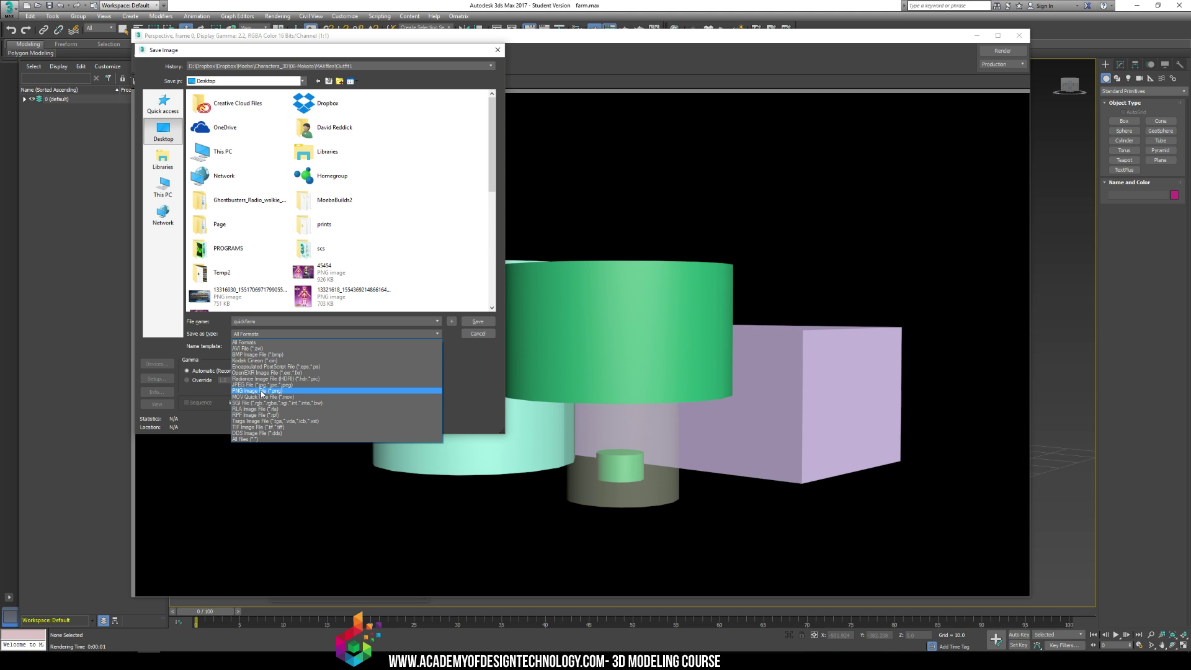
left_click(261, 389)
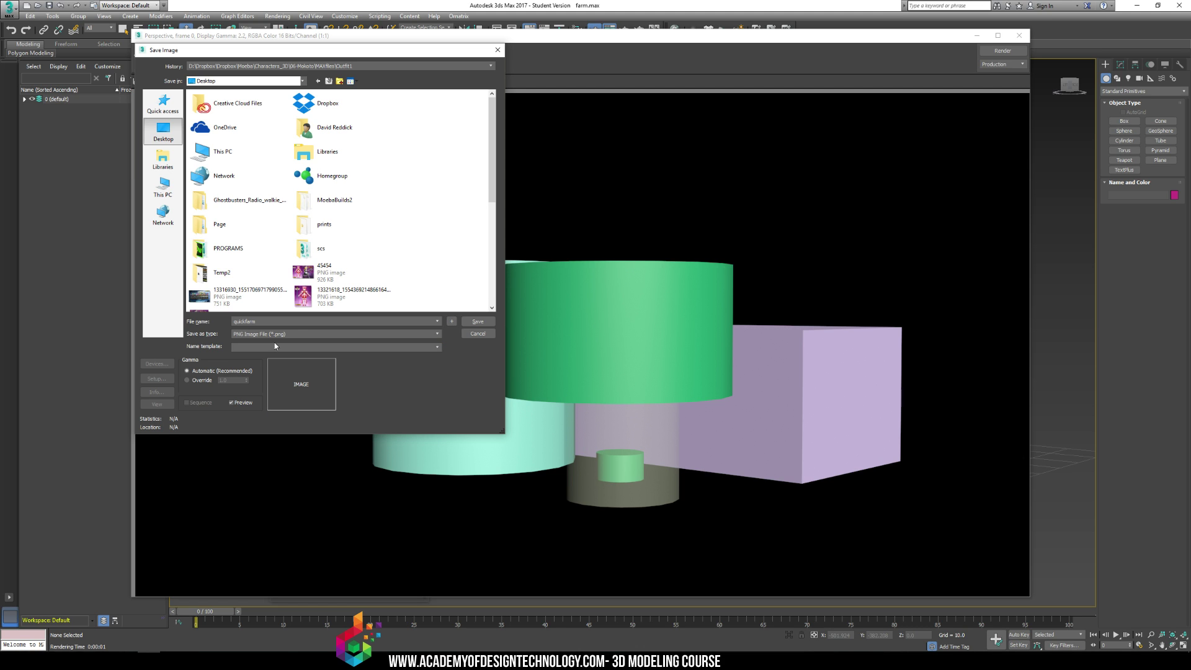
left_click(477, 321)
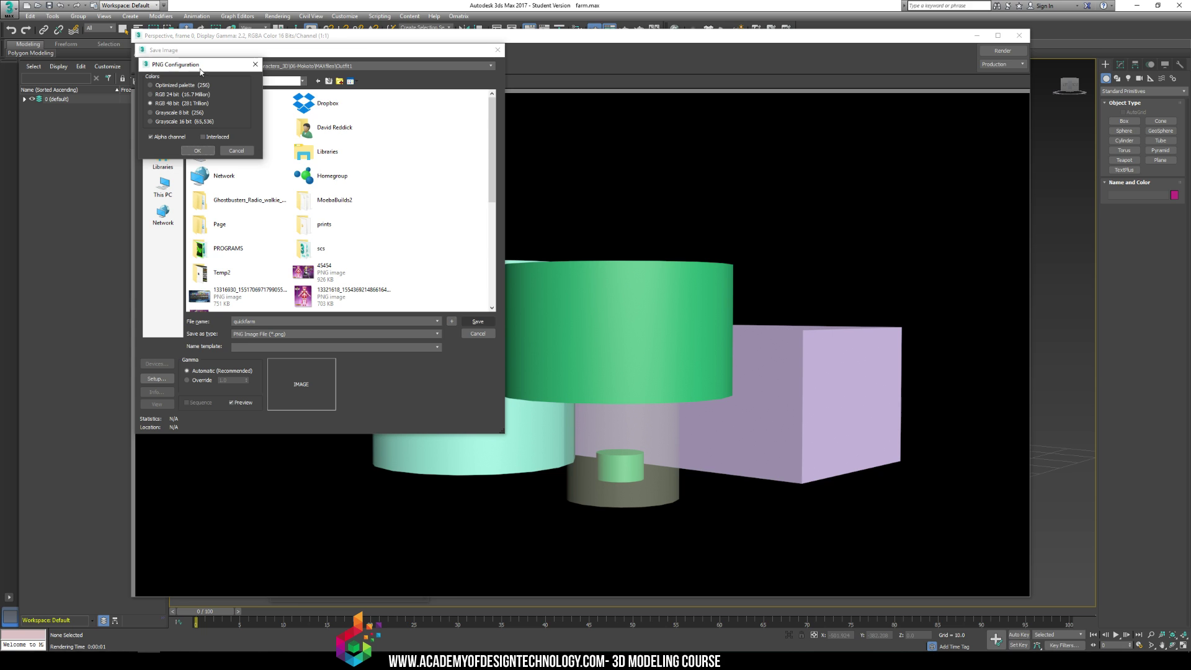
left_click_drag(200, 71, 334, 156)
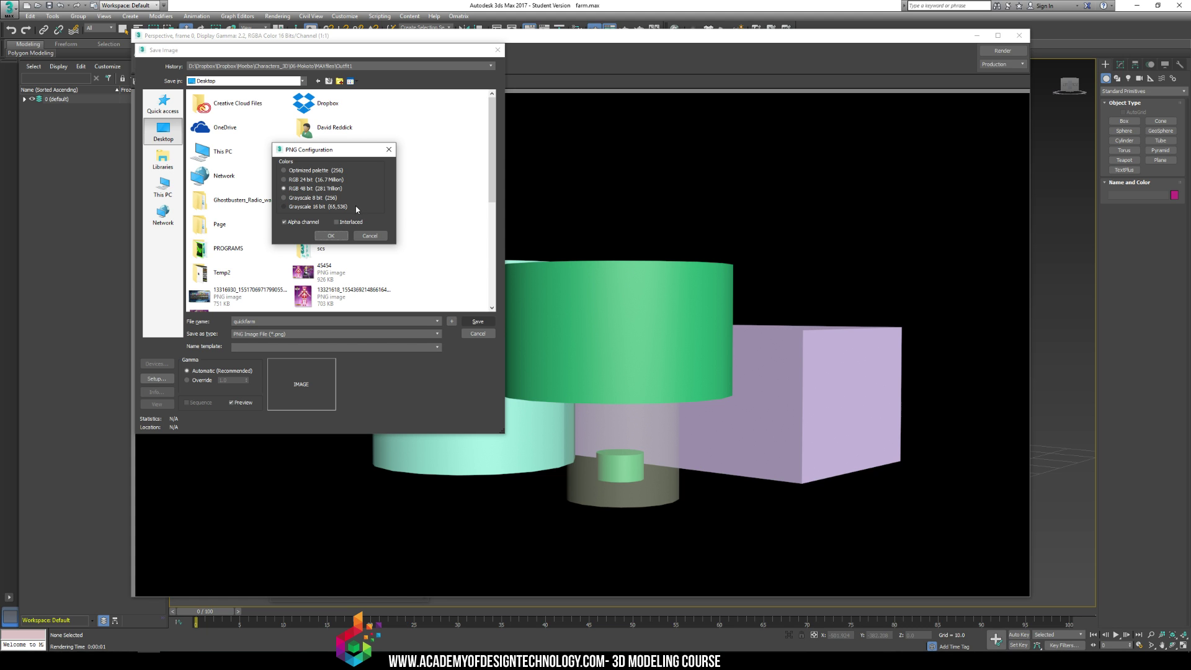
left_click(330, 235)
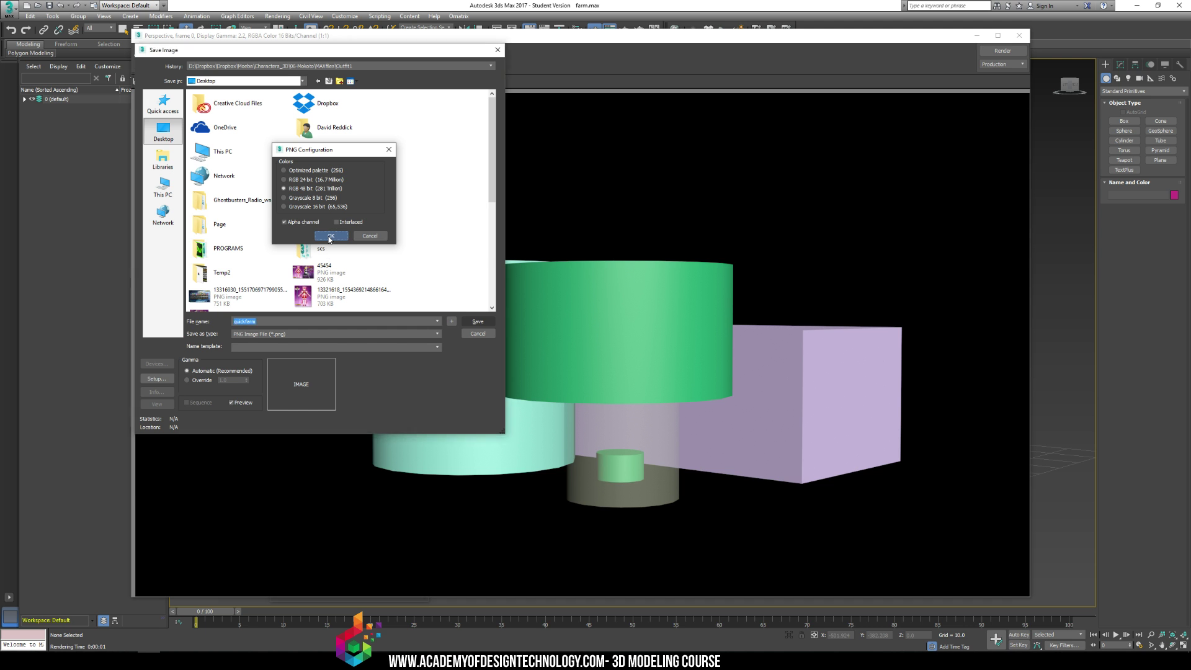
Clear the windows covering the desktop and open the saved quickfarm image to check its transparent background
left_click_drag(405, 33, 455, 47)
left_click_drag(454, 5, 565, 86)
left_click(893, 80)
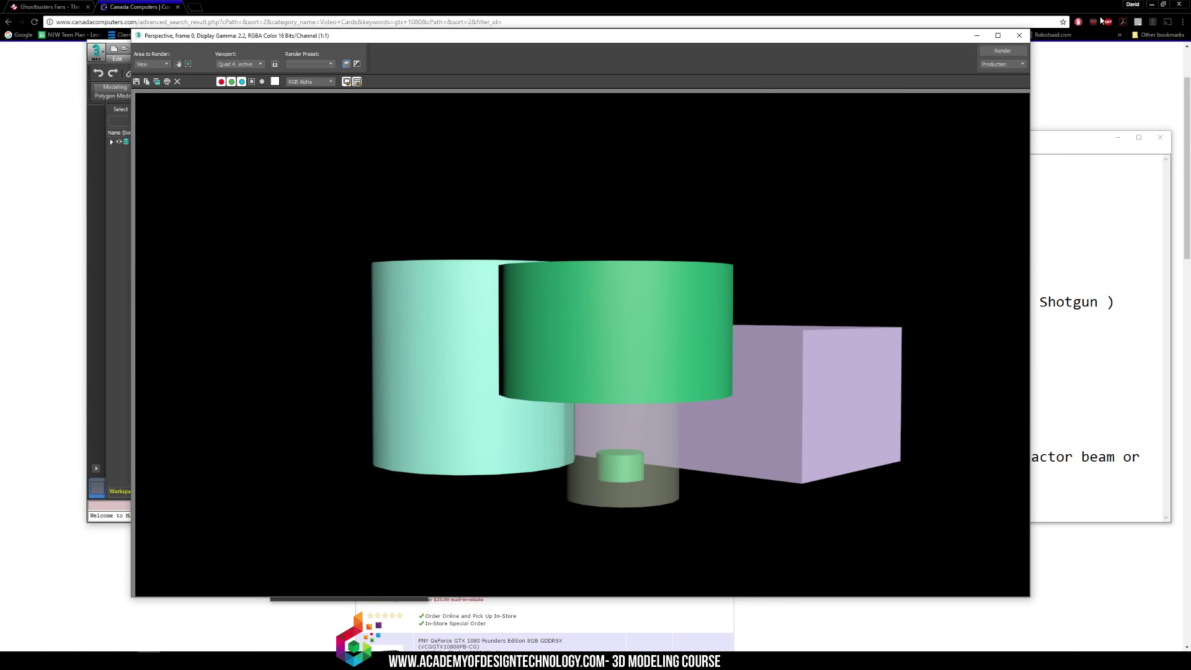
left_click(1151, 5)
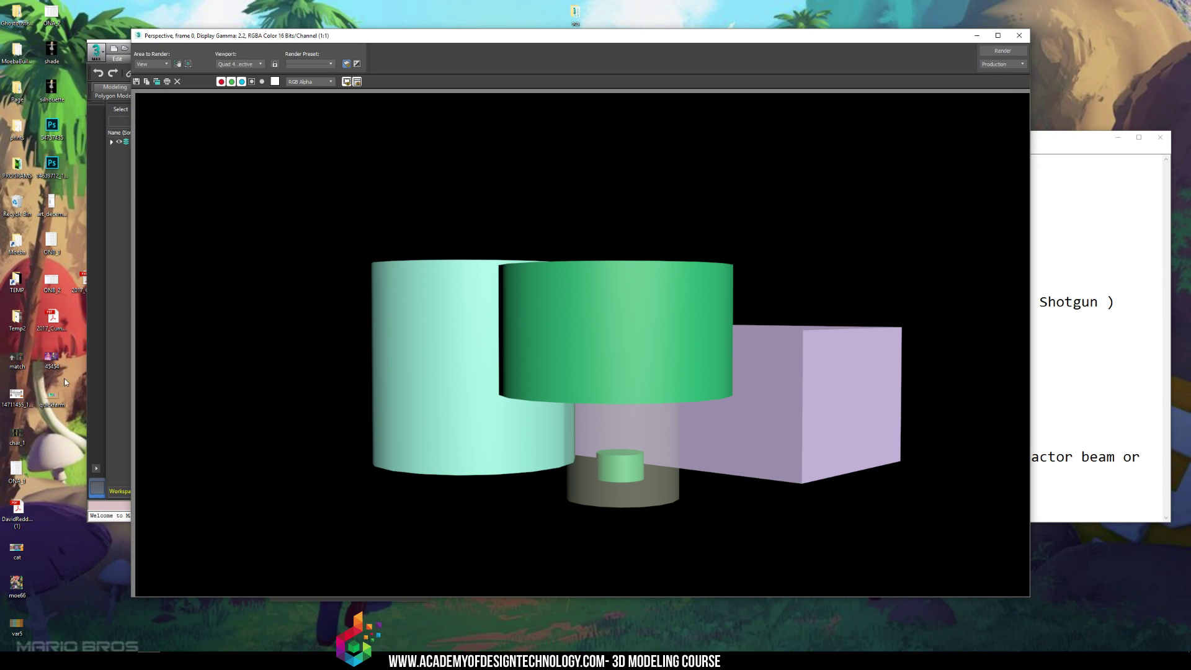
double_click(59, 390)
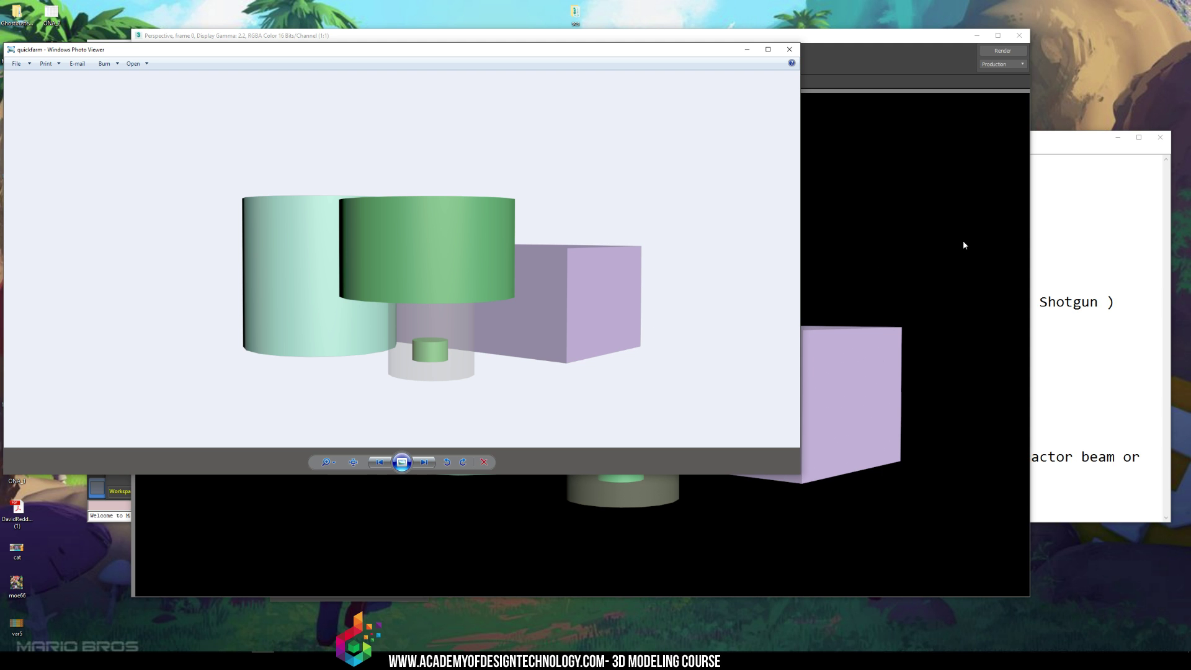
Switch back to 3ds Max, maximize its main window and close Render Setup
left_click(149, 660)
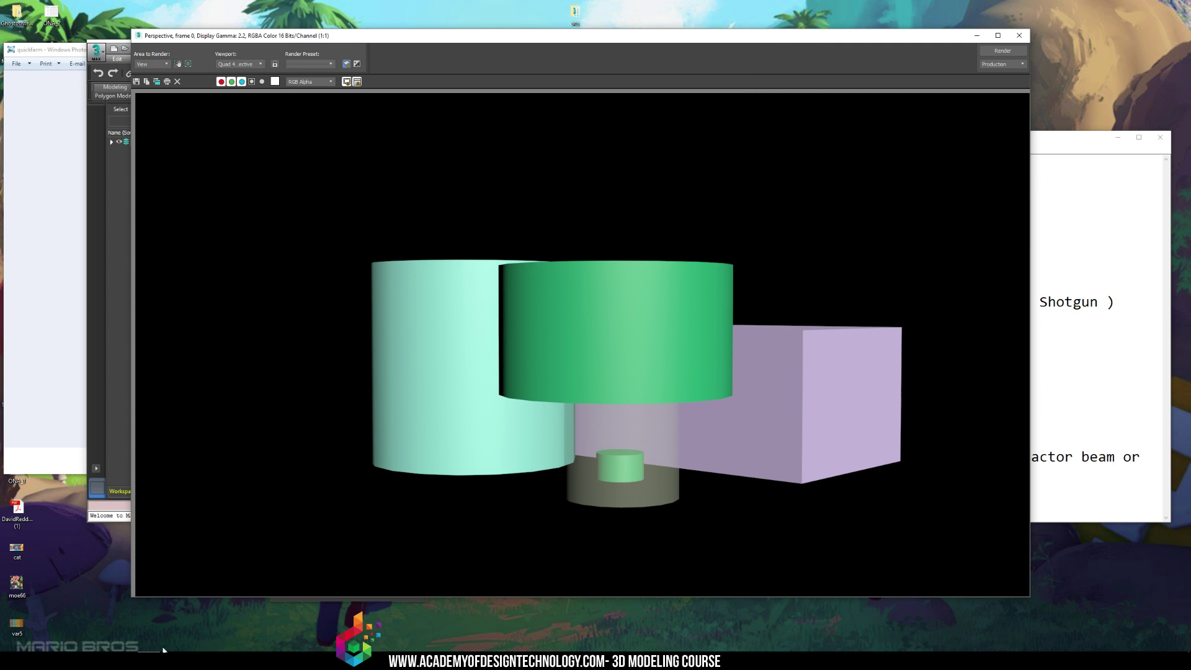
left_click_drag(714, 41, 582, 123)
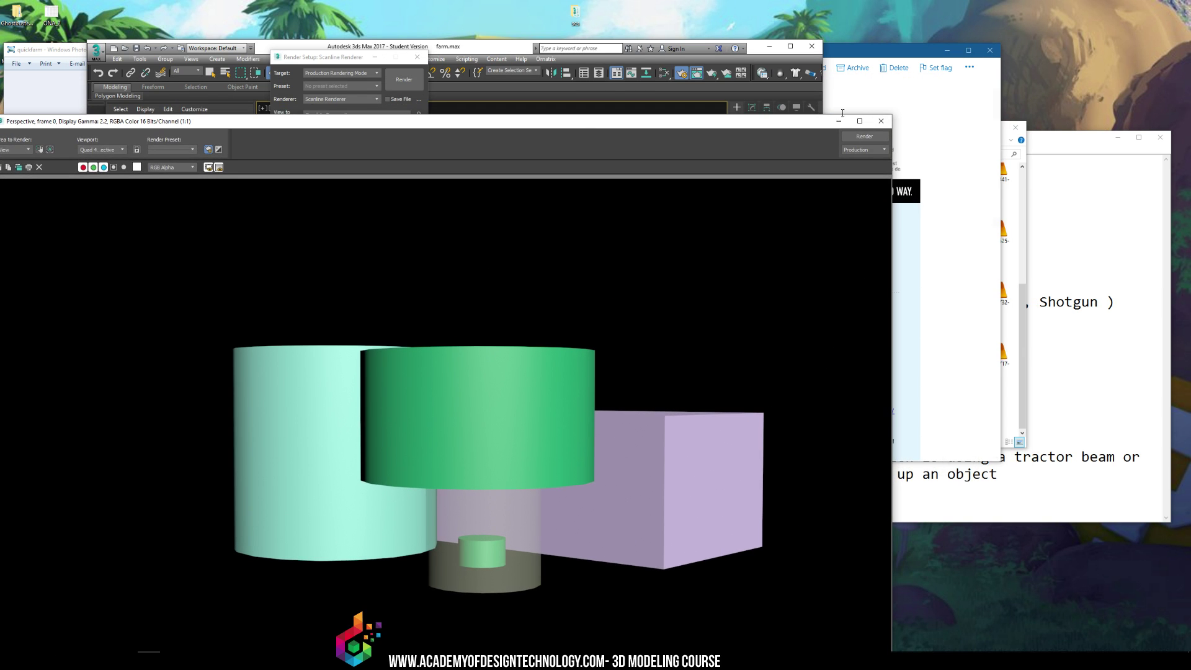
left_click(450, 50)
double_click(451, 50)
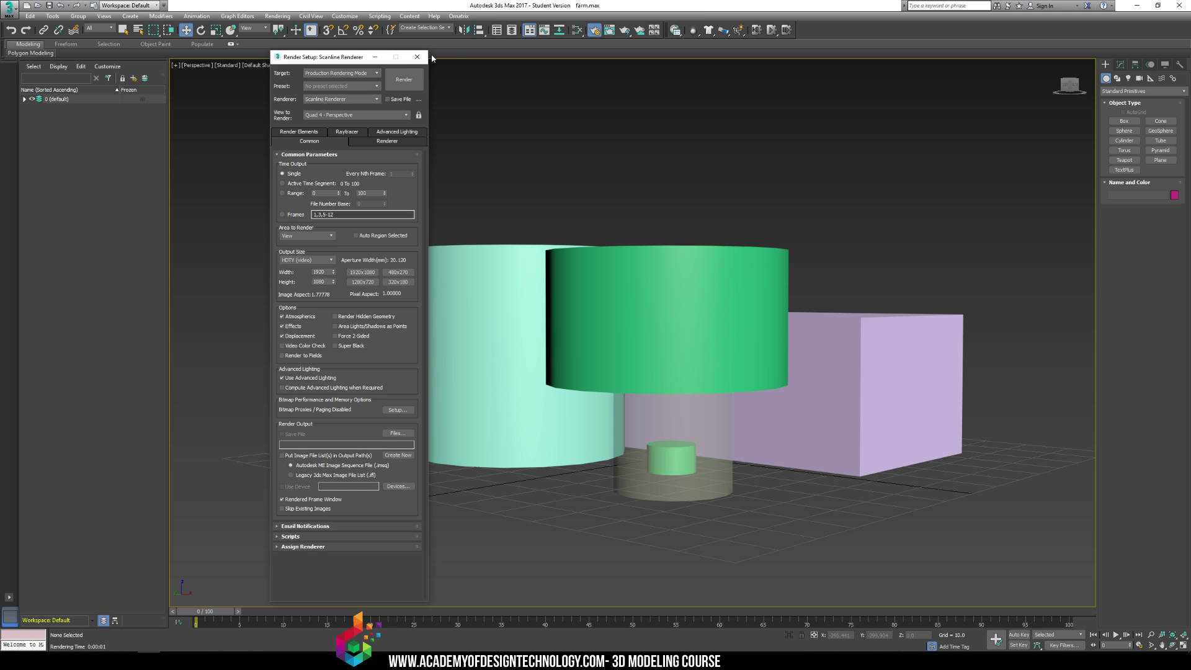
left_click(418, 57)
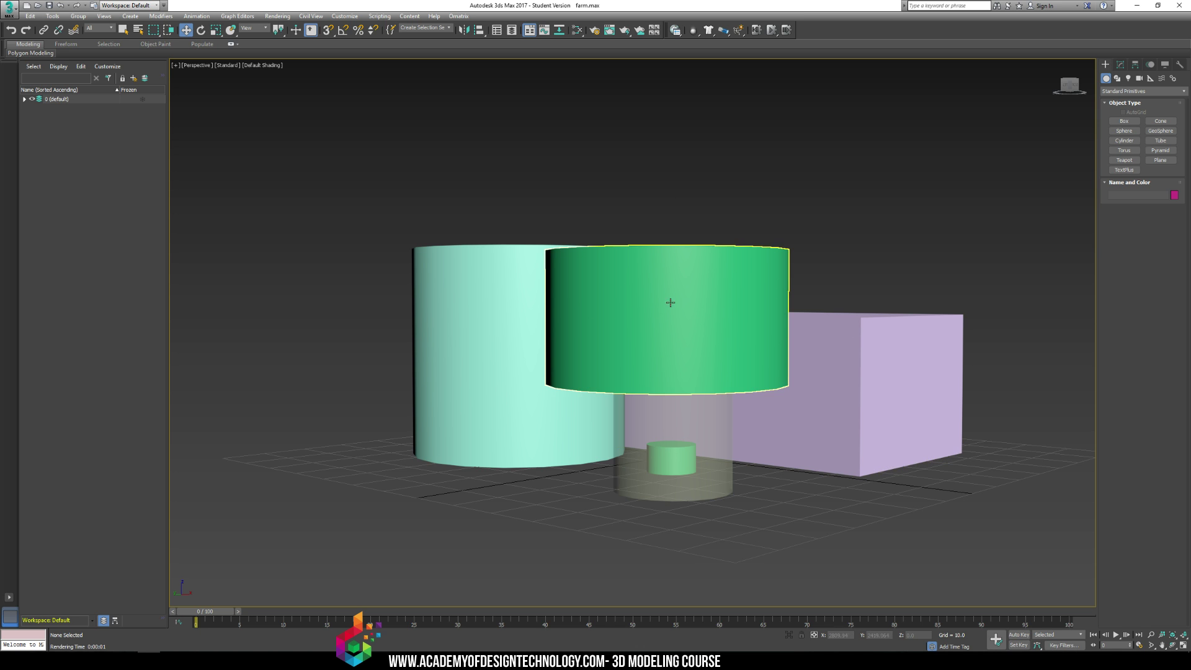
Examine the box and cylinders in the Perspective view from several angles and distances
middle_click_drag(890, 341, 733, 310)
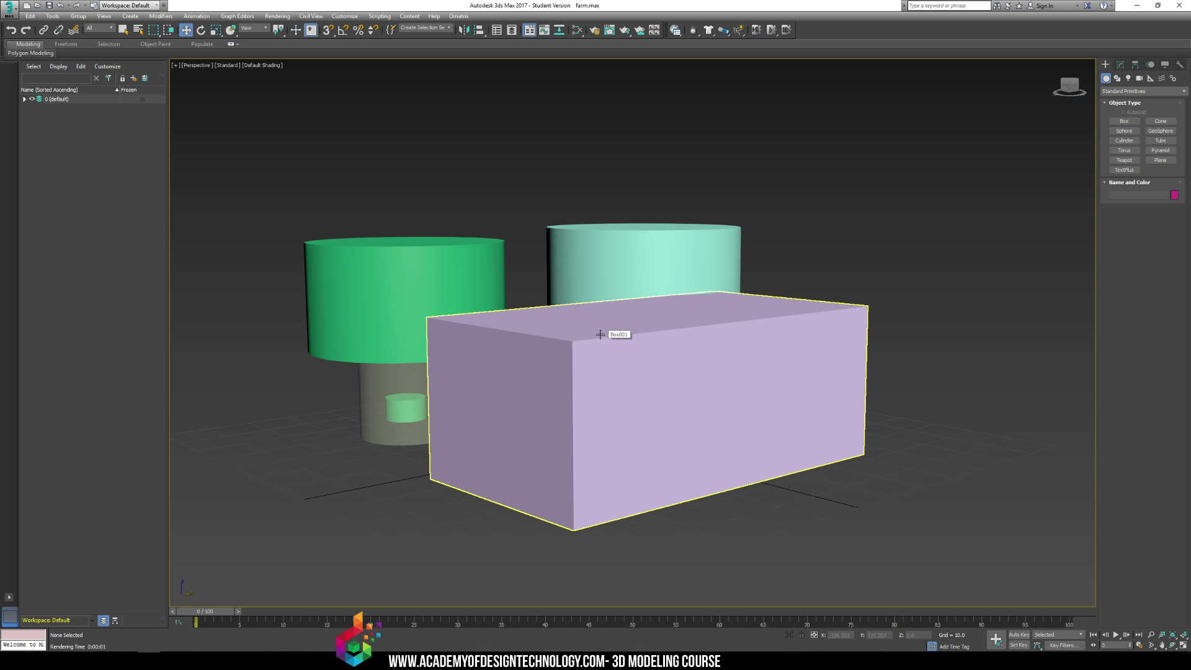
middle_click_drag(604, 340, 539, 258)
scroll(621, 287, "up", 3)
middle_click_drag(538, 298, 531, 258, "alt")
middle_click_drag(635, 272, 595, 313, "alt")
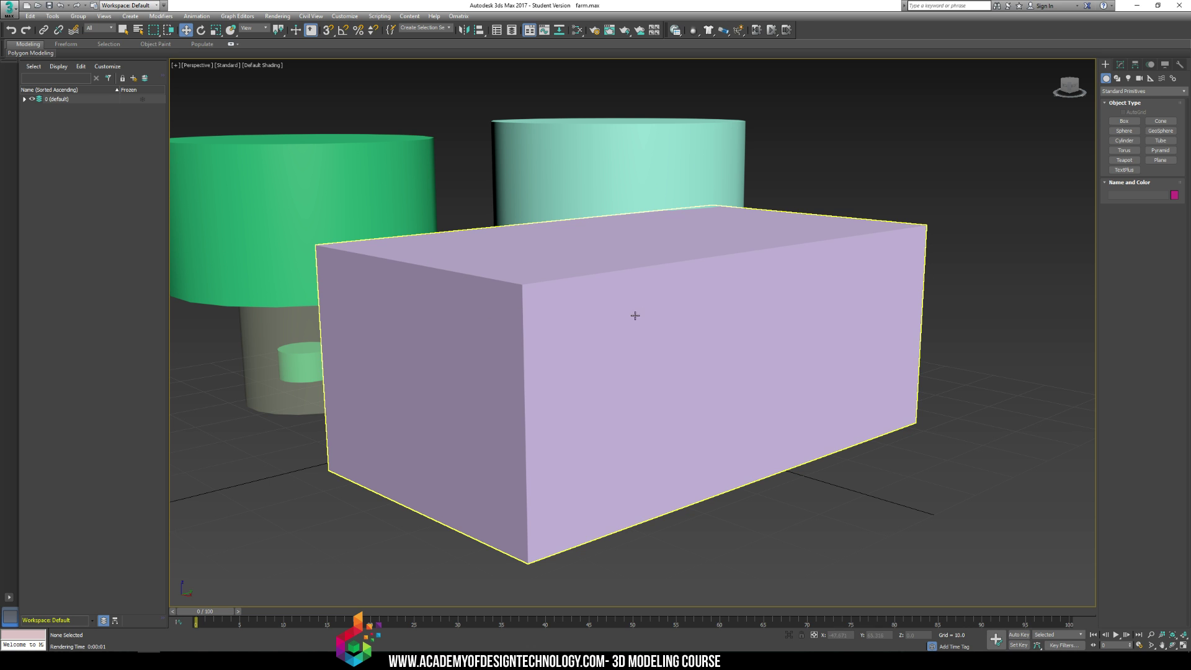
middle_click_drag(483, 236, 558, 240, "alt")
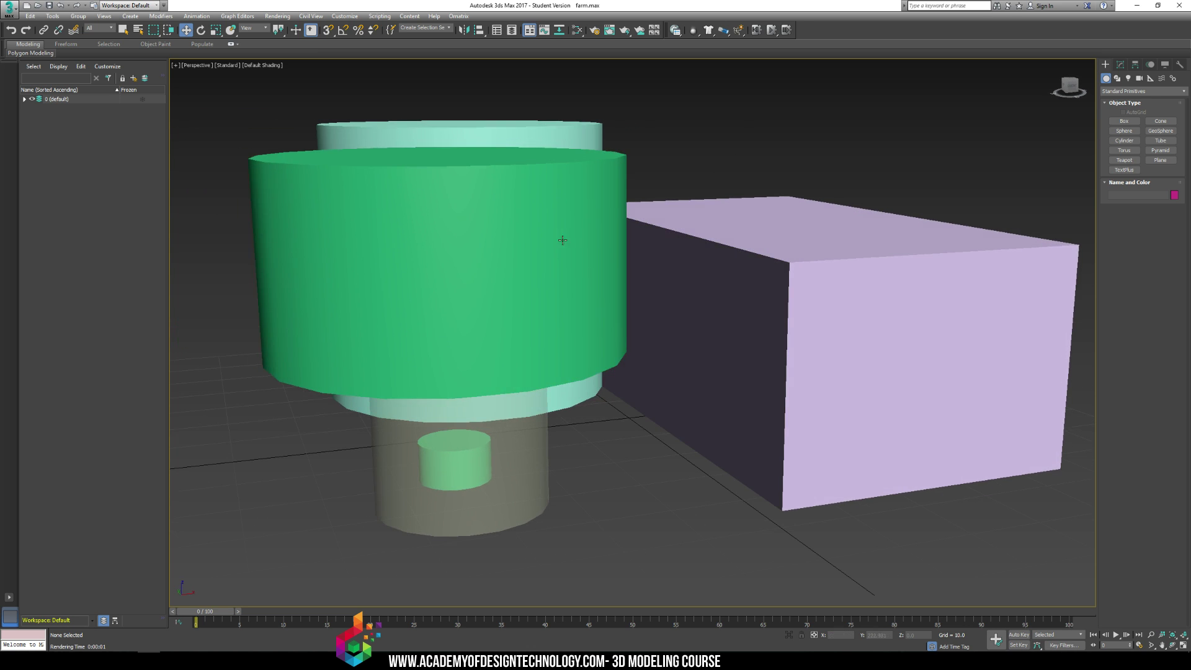
middle_click_drag(420, 245, 486, 287, "alt")
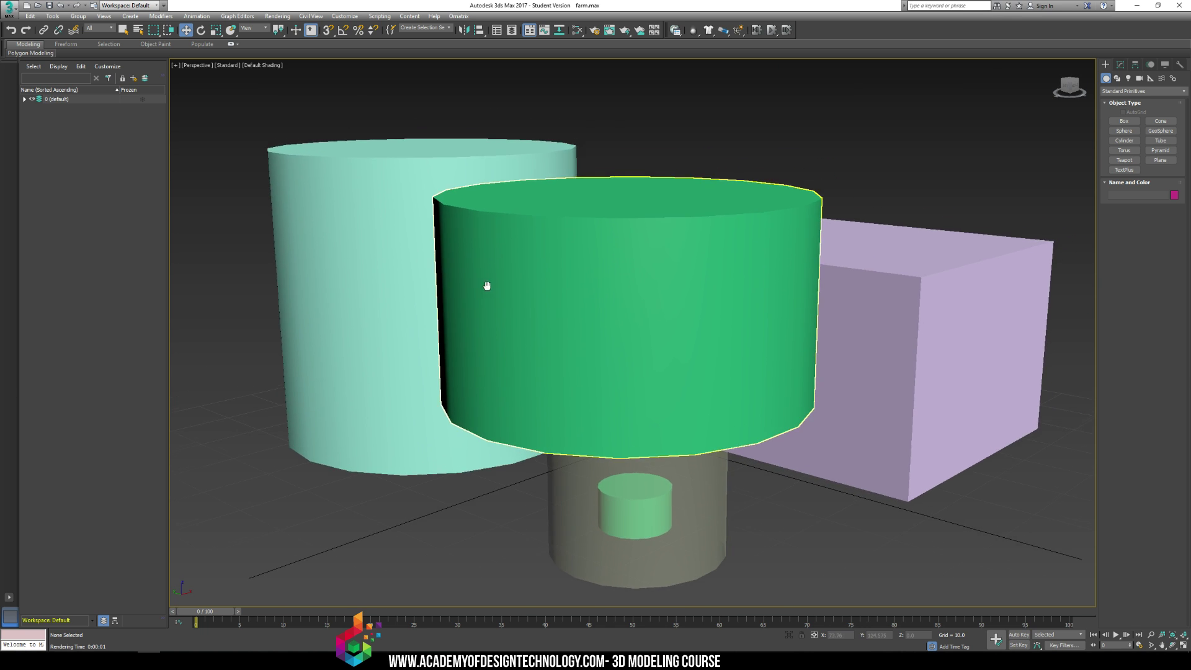
scroll(495, 286, "down", 3)
middle_click_drag(553, 271, 562, 225, "alt")
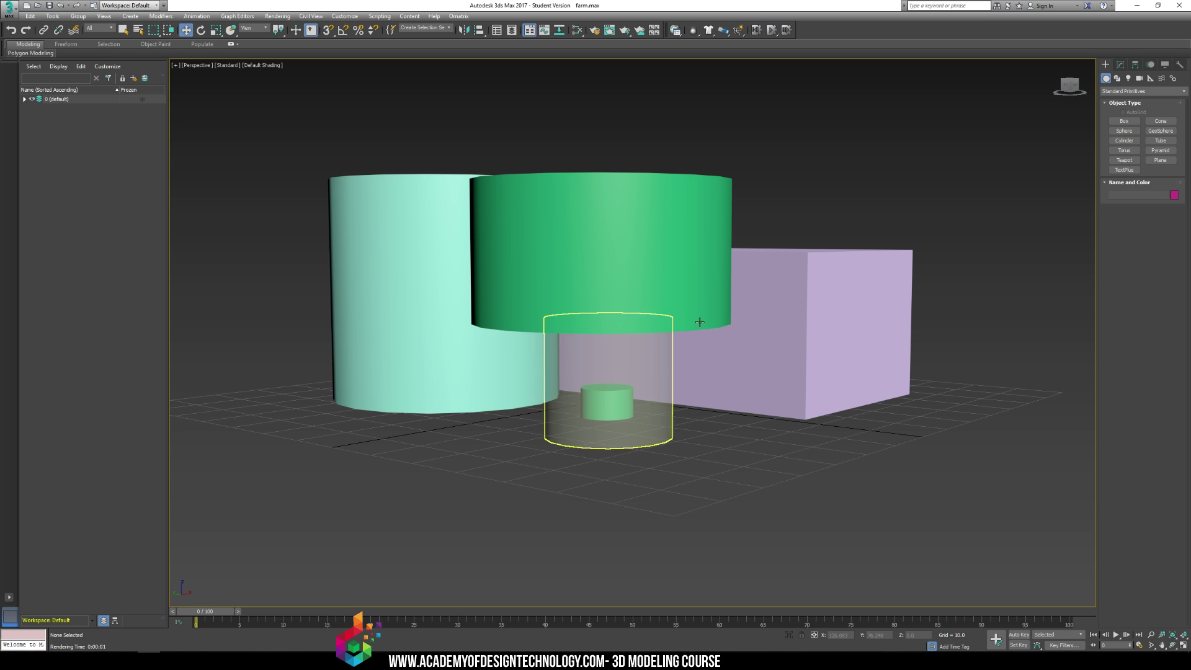
middle_click_drag(776, 239, 629, 269, "alt")
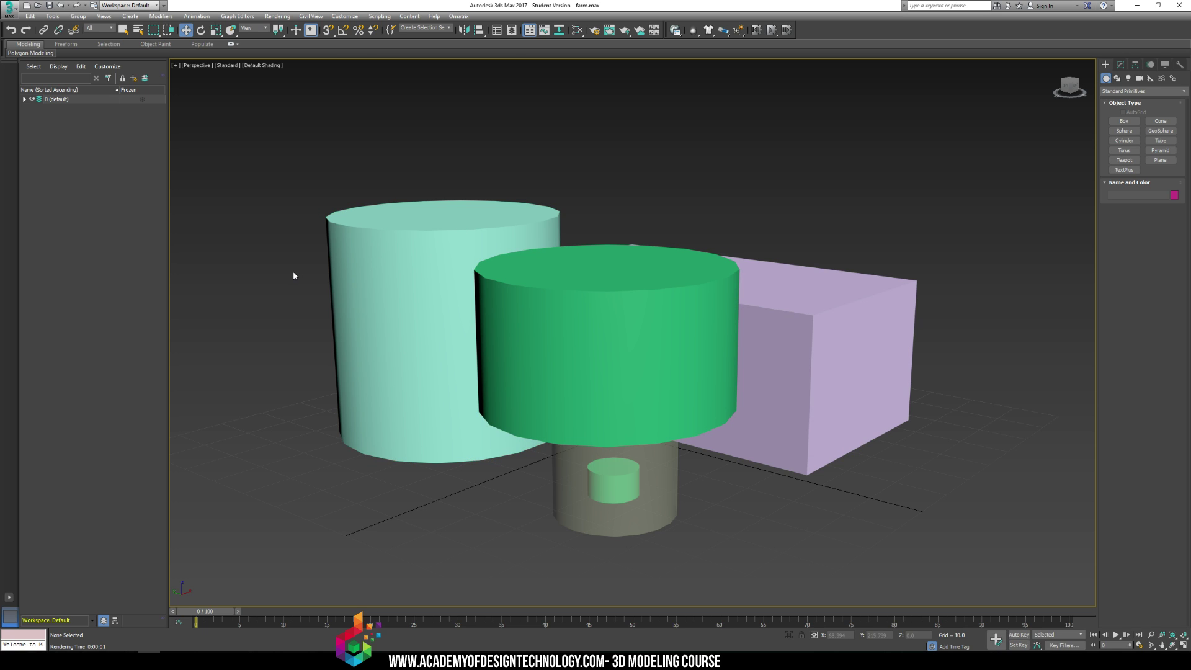
middle_click_drag(294, 275, 327, 62, "alt")
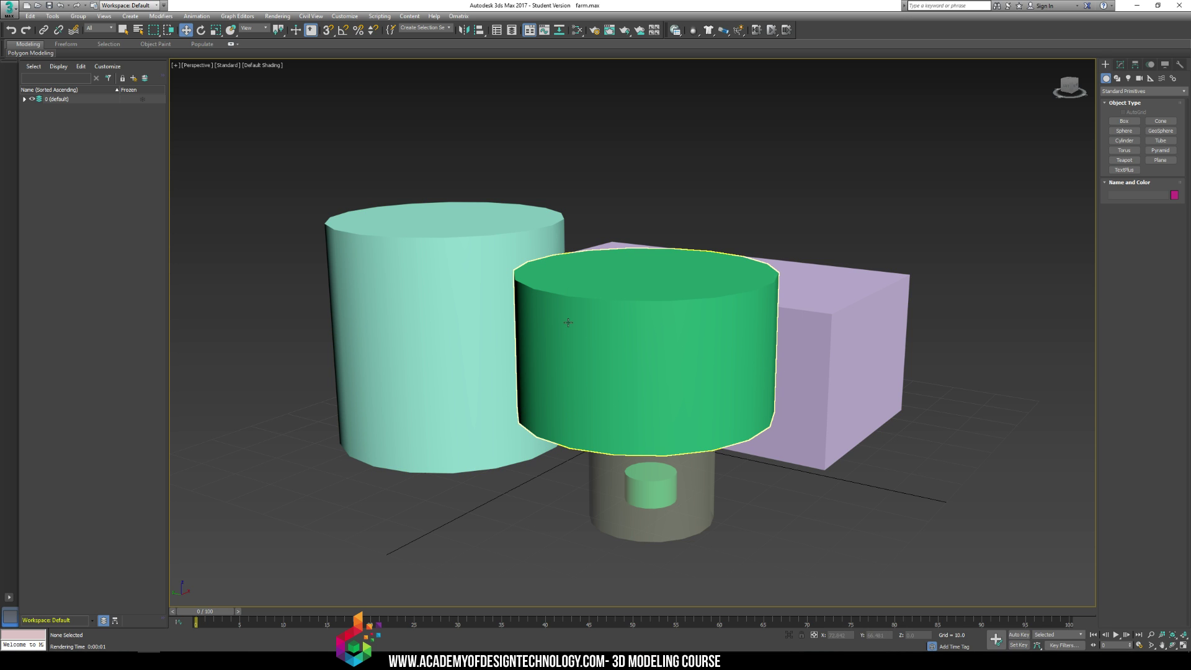
Select the large green cylinder, the see-through cylinder and the small cylinder inside it, and put them on a new layer
left_click(606, 319)
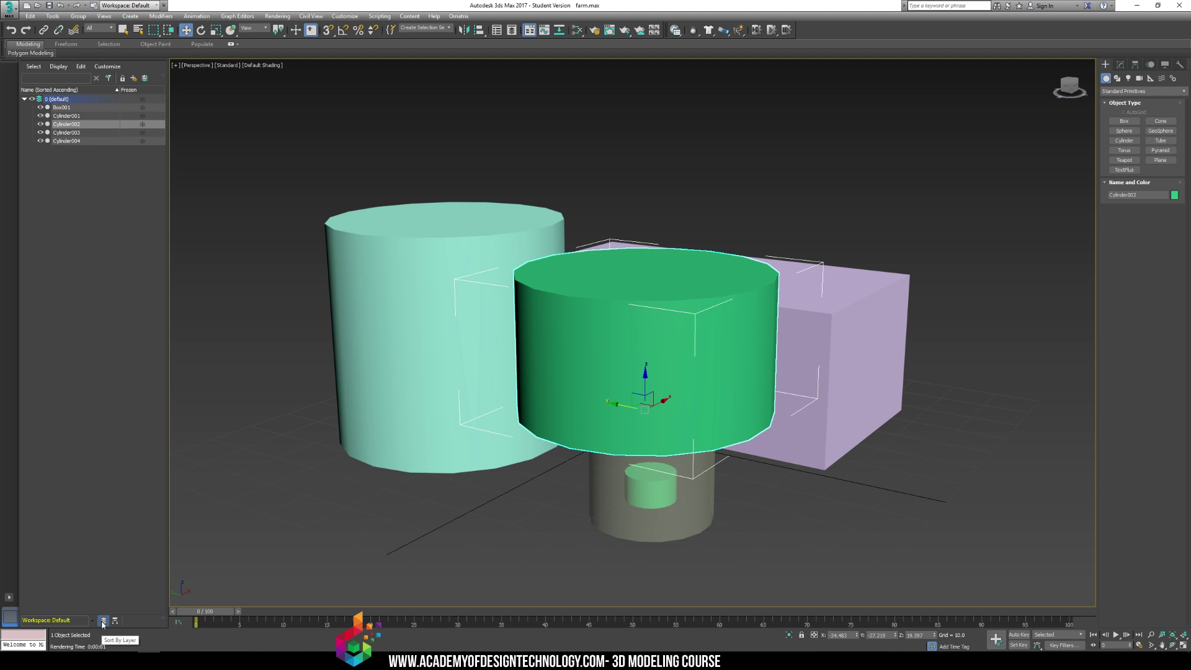
left_click(646, 485, "ctrl")
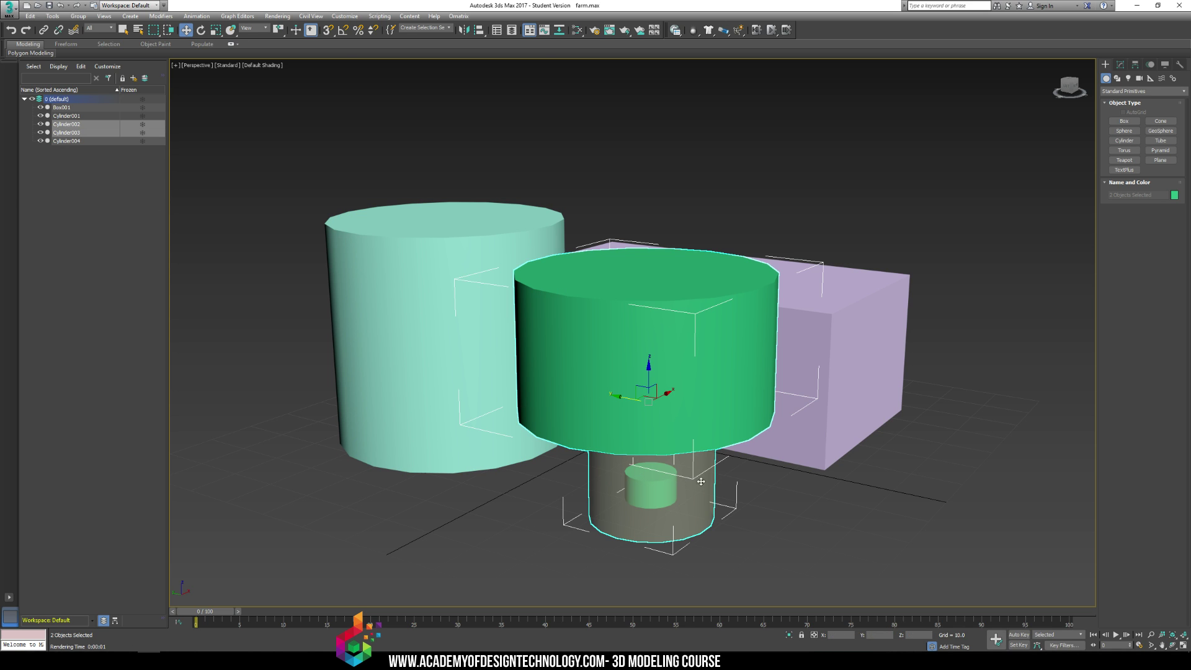
left_click_drag(768, 563, 647, 495)
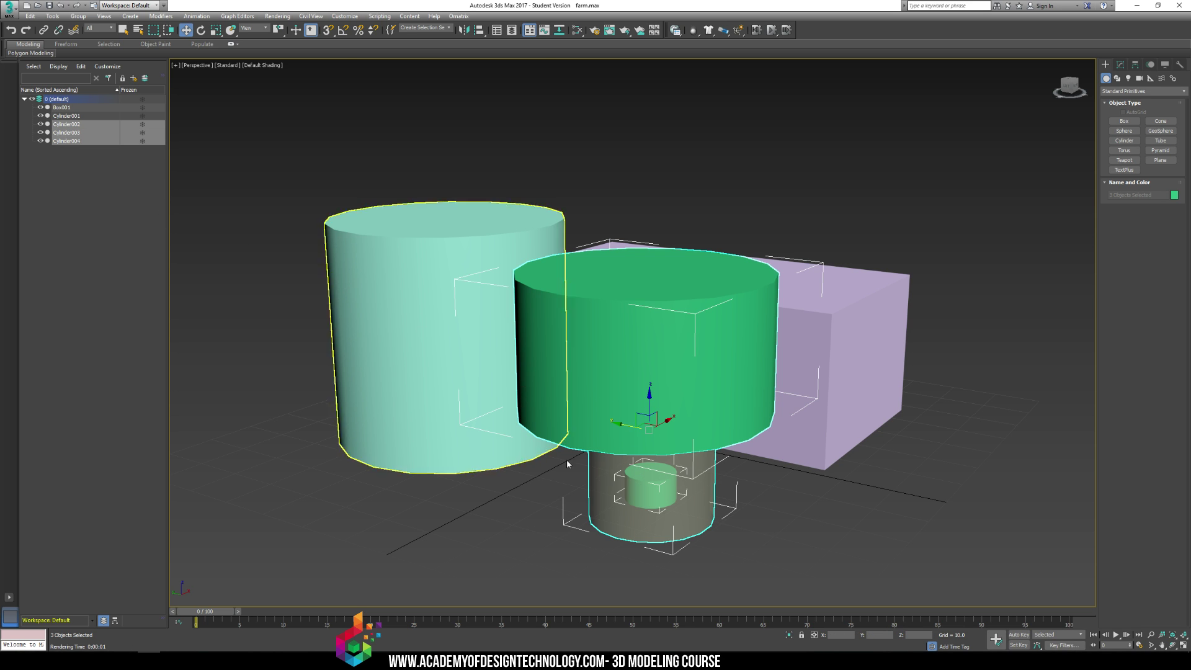
left_click(134, 79)
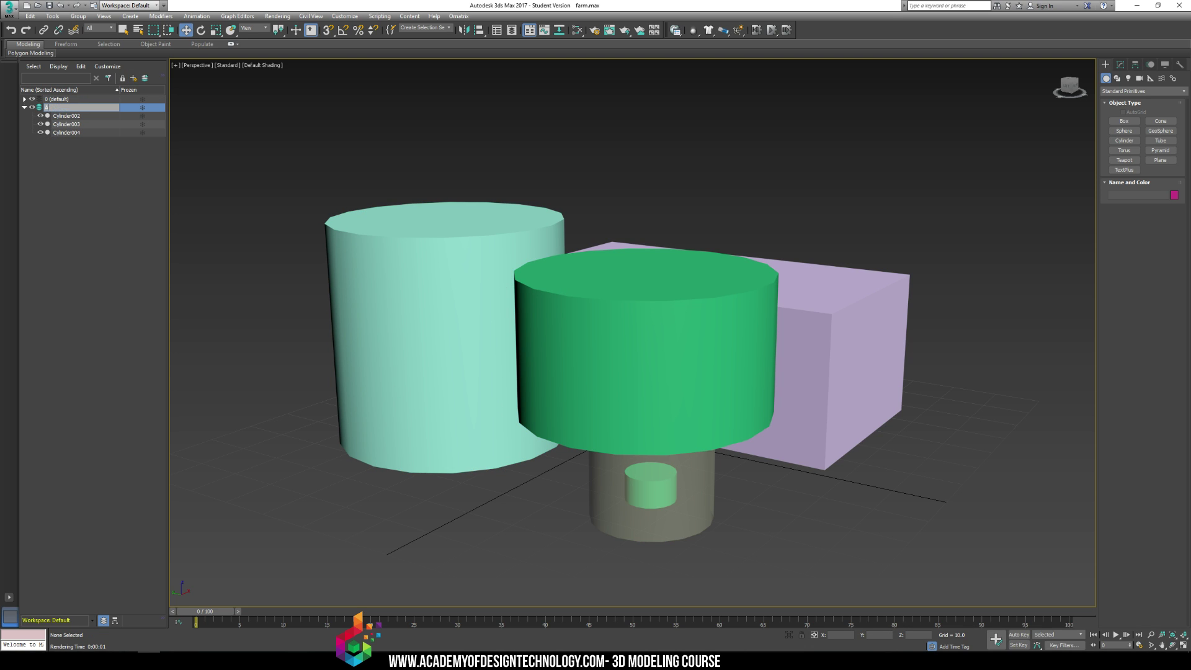
Name the new layer Alien and hide it so only the light cylinder and the box show
type("Alien")
key("Return")
middle_click_drag(491, 207, 594, 239, "alt")
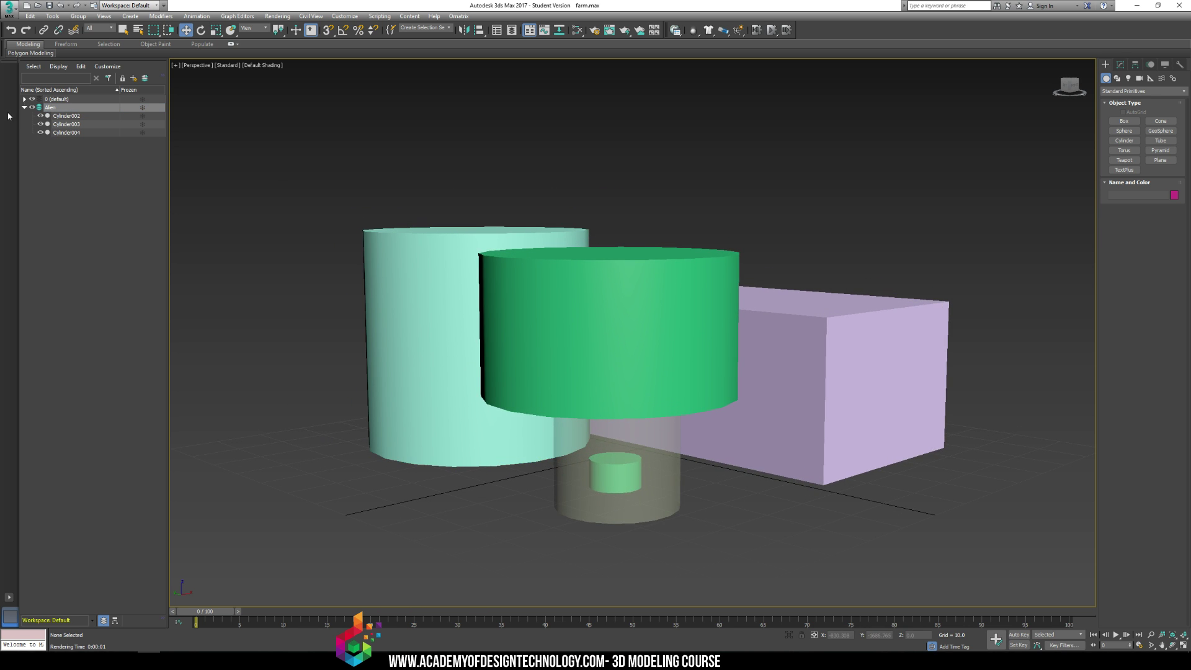
left_click(31, 107)
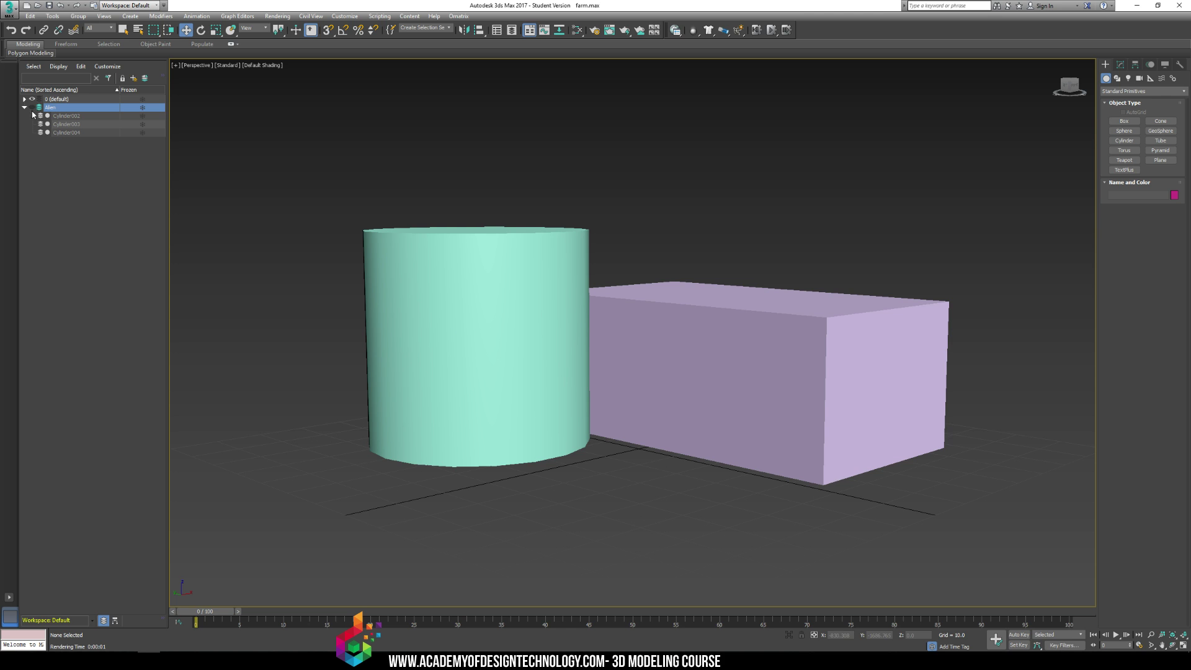
Render the Perspective view and save it to the Desktop as PNG bg with RGB 48 bit and alpha channel
key("shift+q")
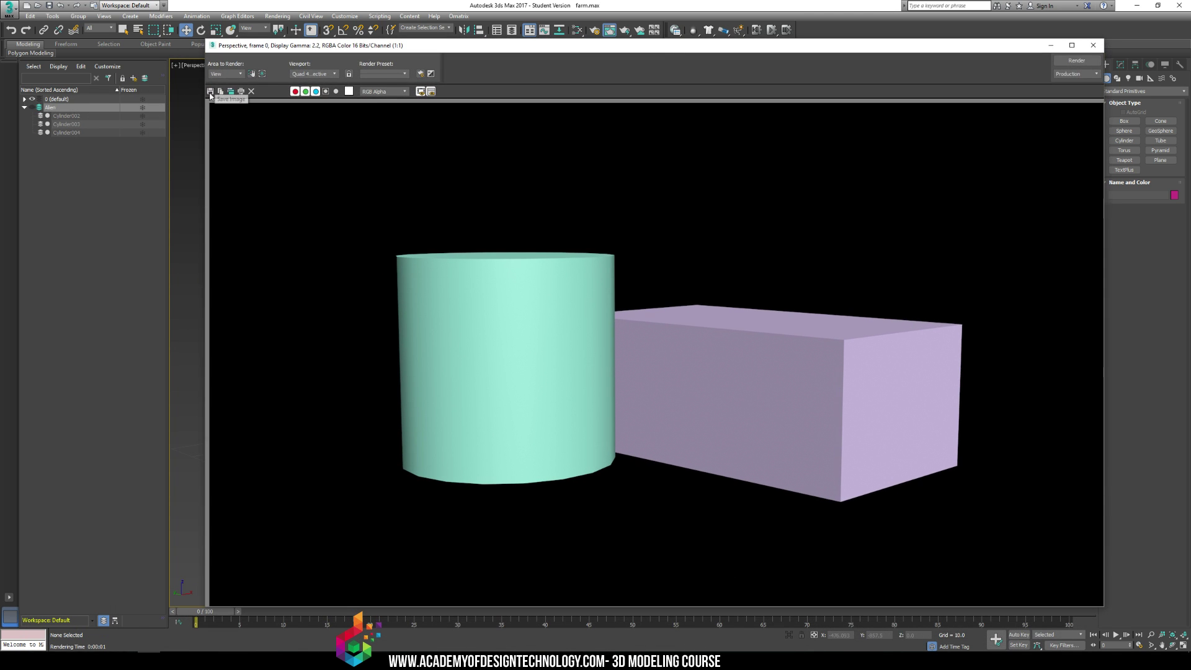
left_click(210, 93)
left_click(241, 144)
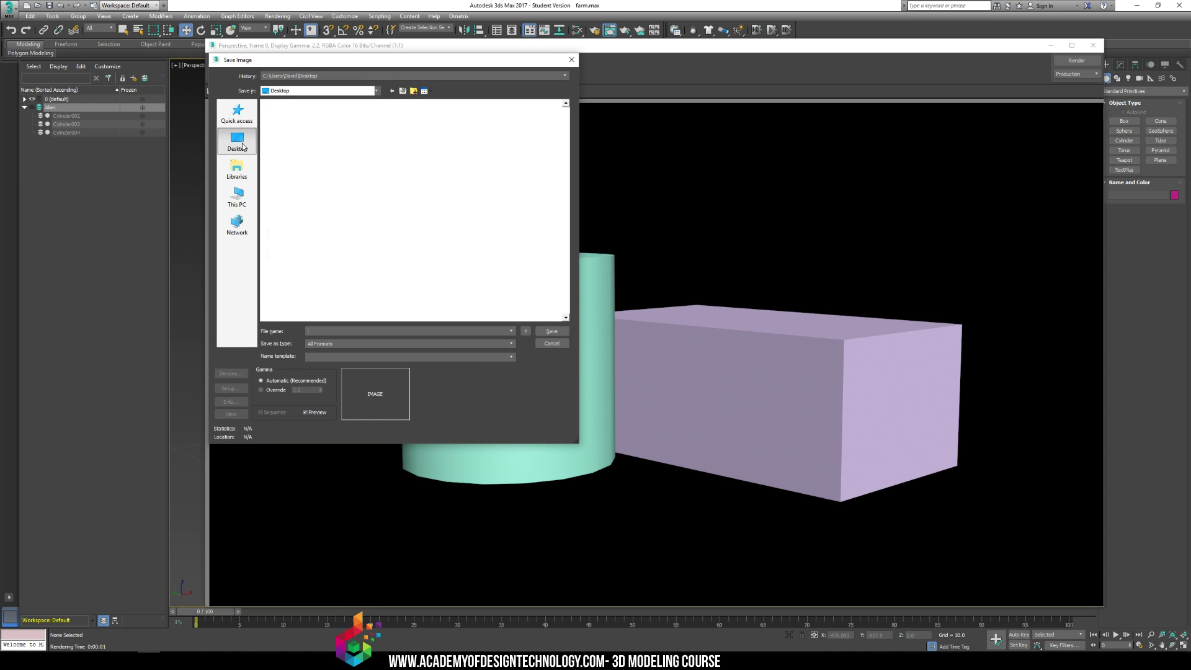
left_click(353, 332)
type("bg")
left_click(341, 343)
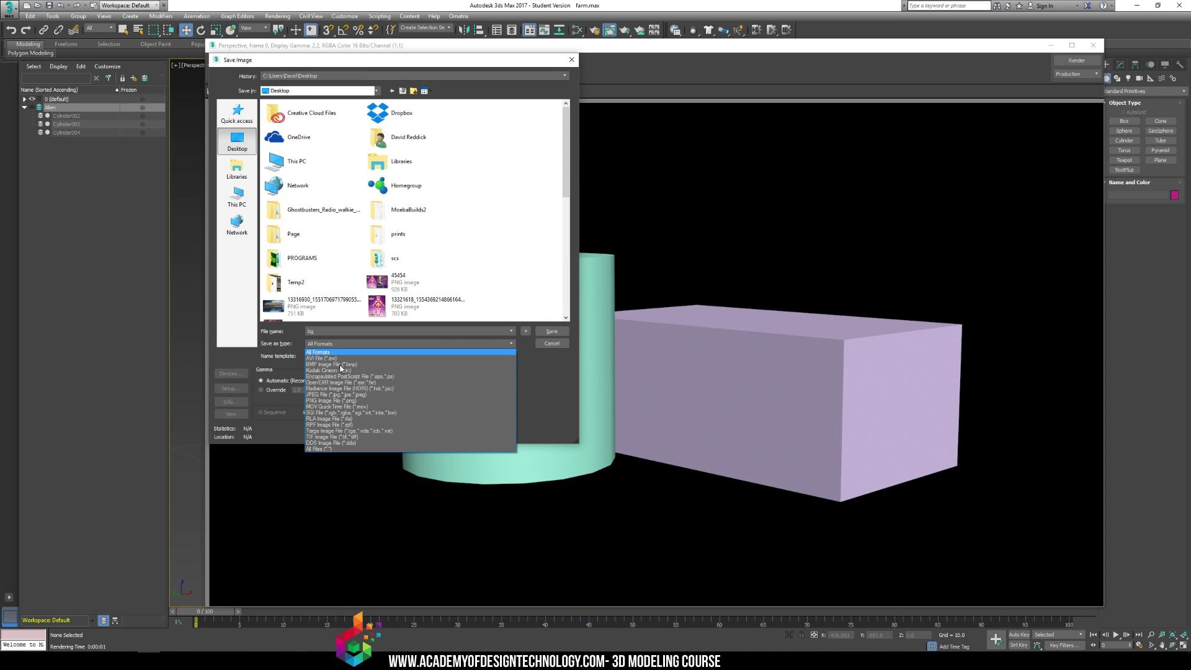
left_click(351, 403)
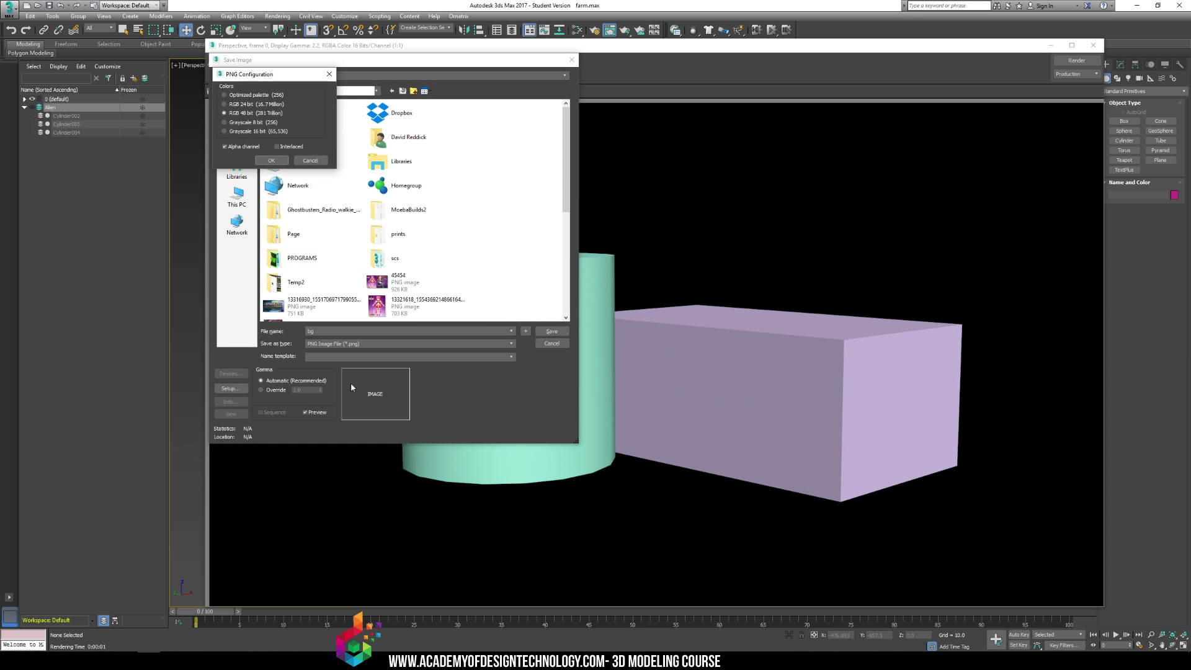
key("Return")
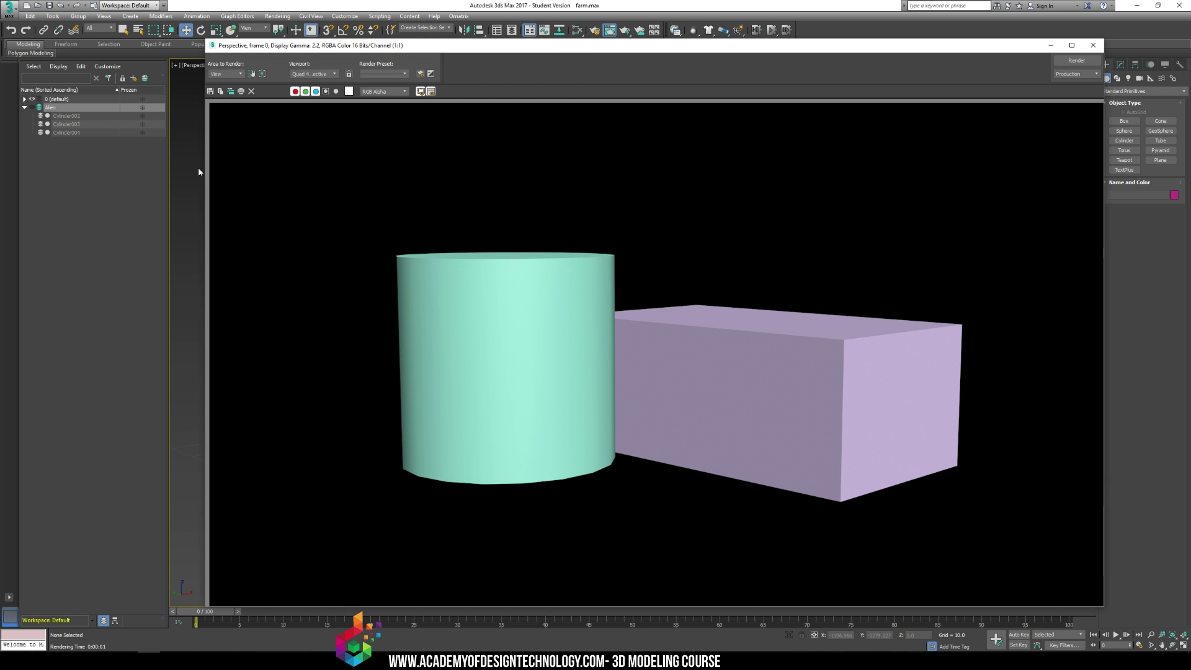
left_click(1093, 45)
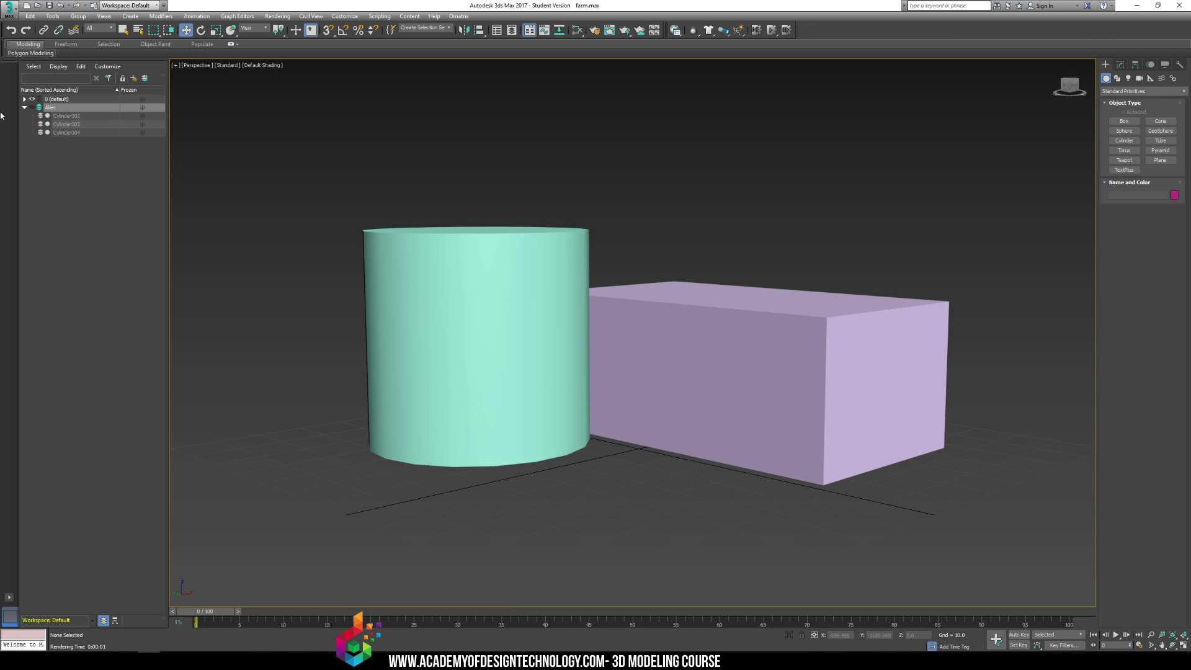
Hide the default layer, show the Alien layer and render the Perspective view
left_click(33, 100)
left_click(32, 107)
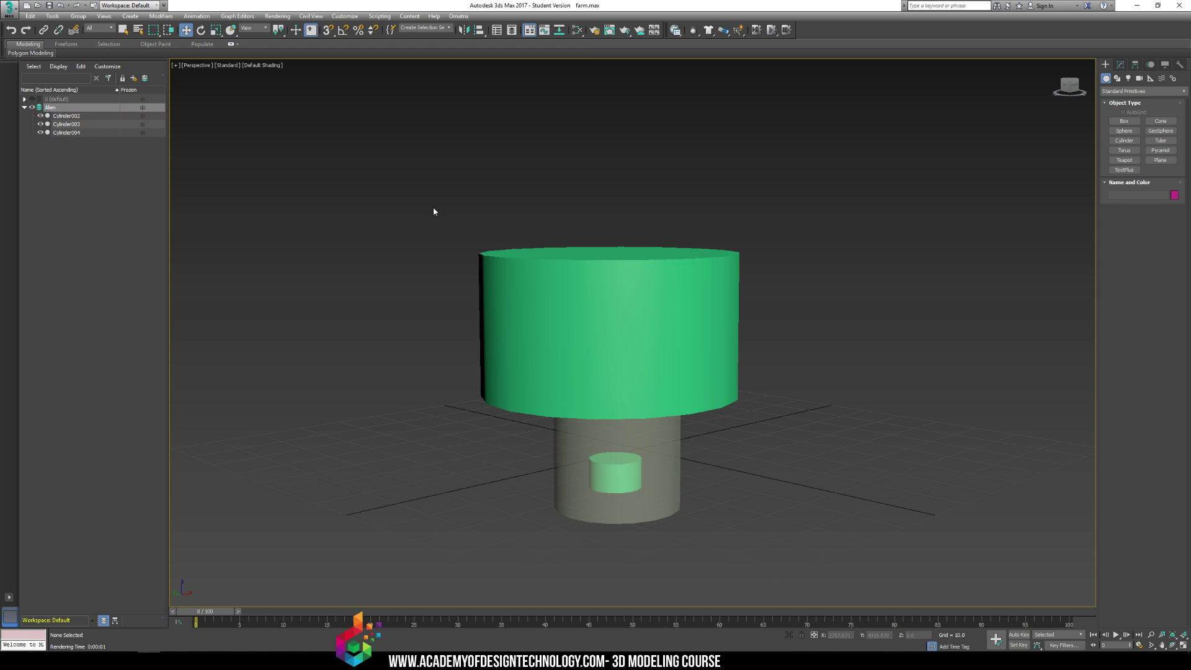
key("shift+q")
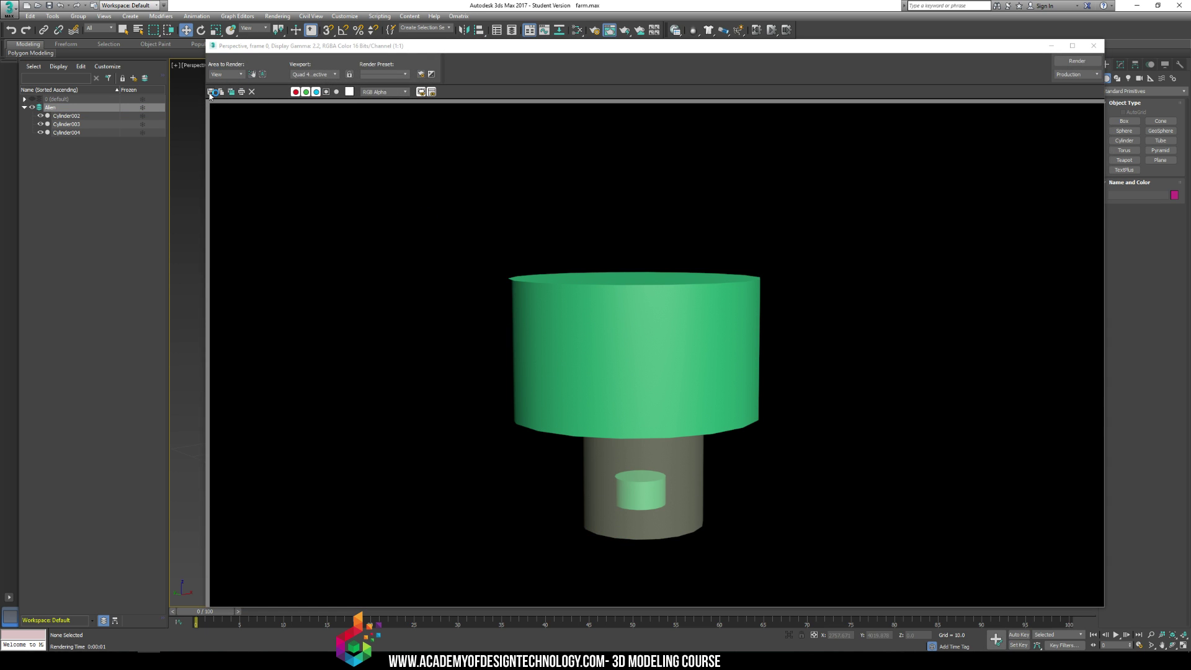
Save the rendered image to the Desktop as a PNG file named alien
key("ctrl+s")
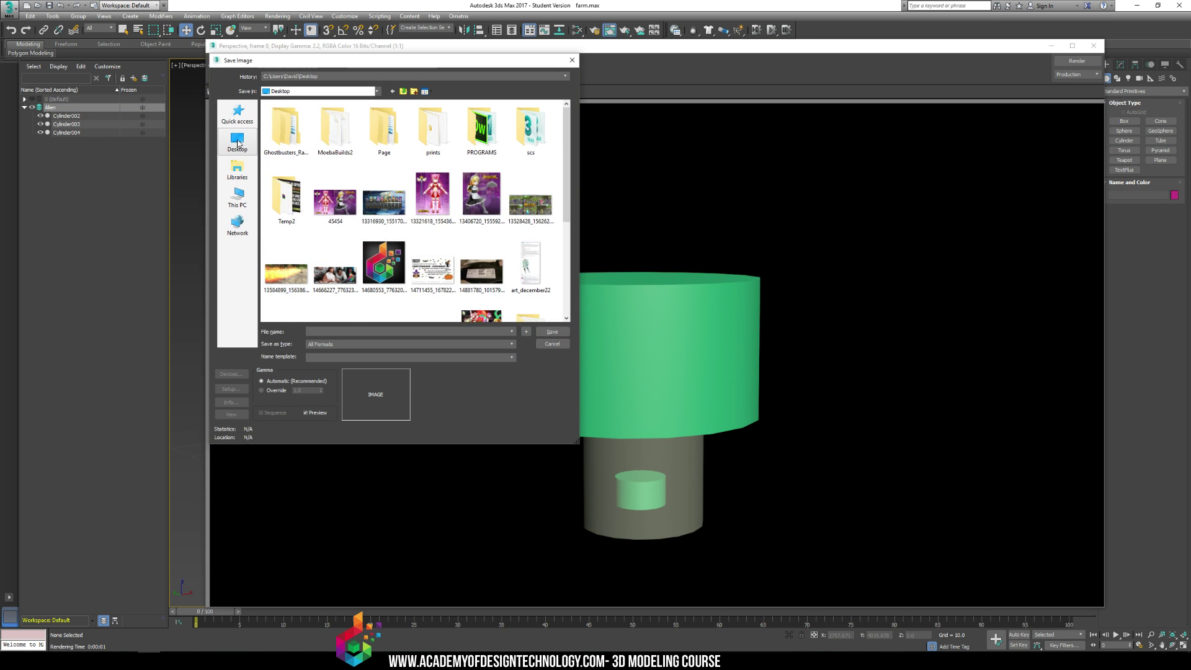
left_click(368, 343)
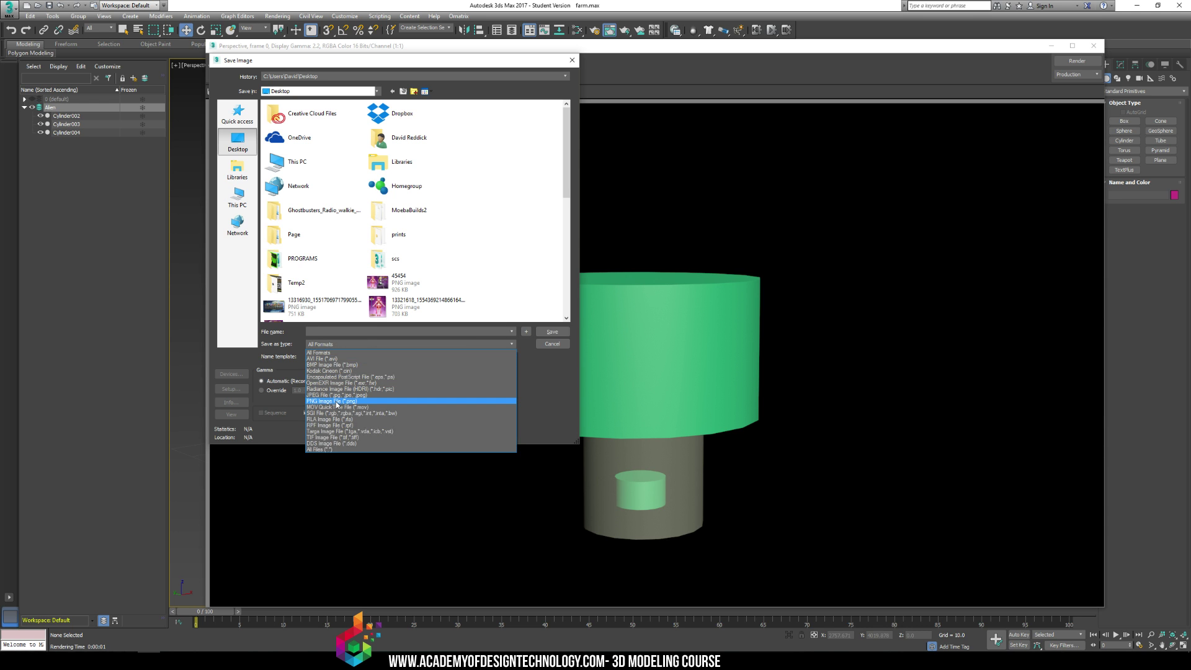
left_click(335, 398)
left_click(331, 332)
type("alienb")
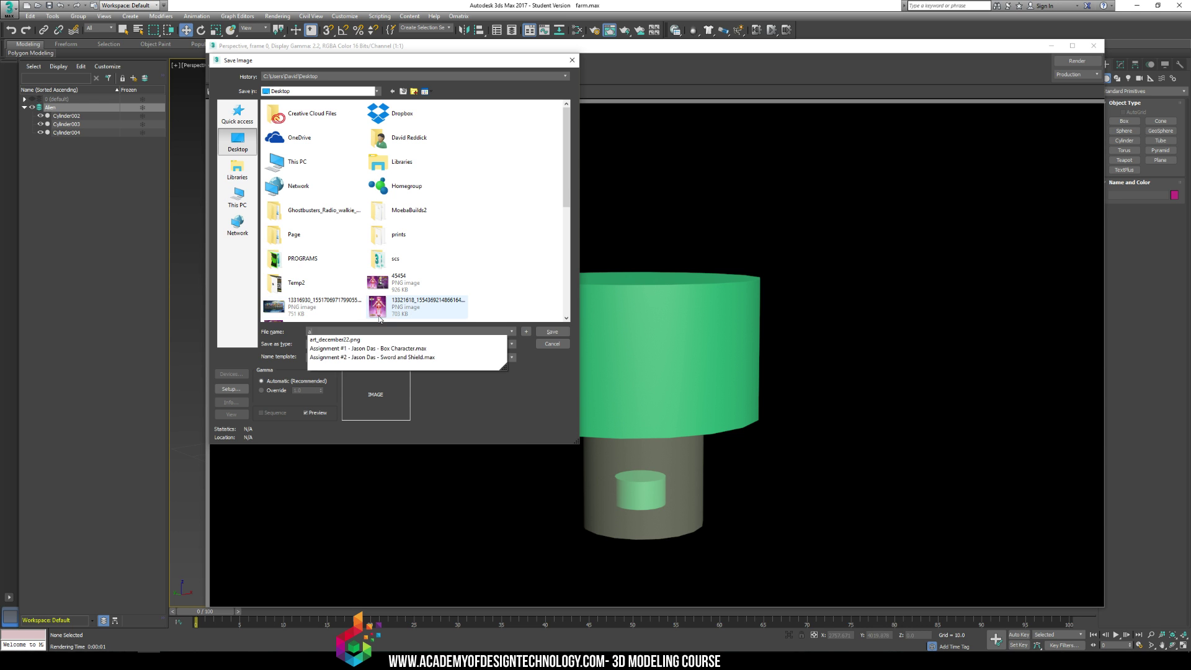
key("Return")
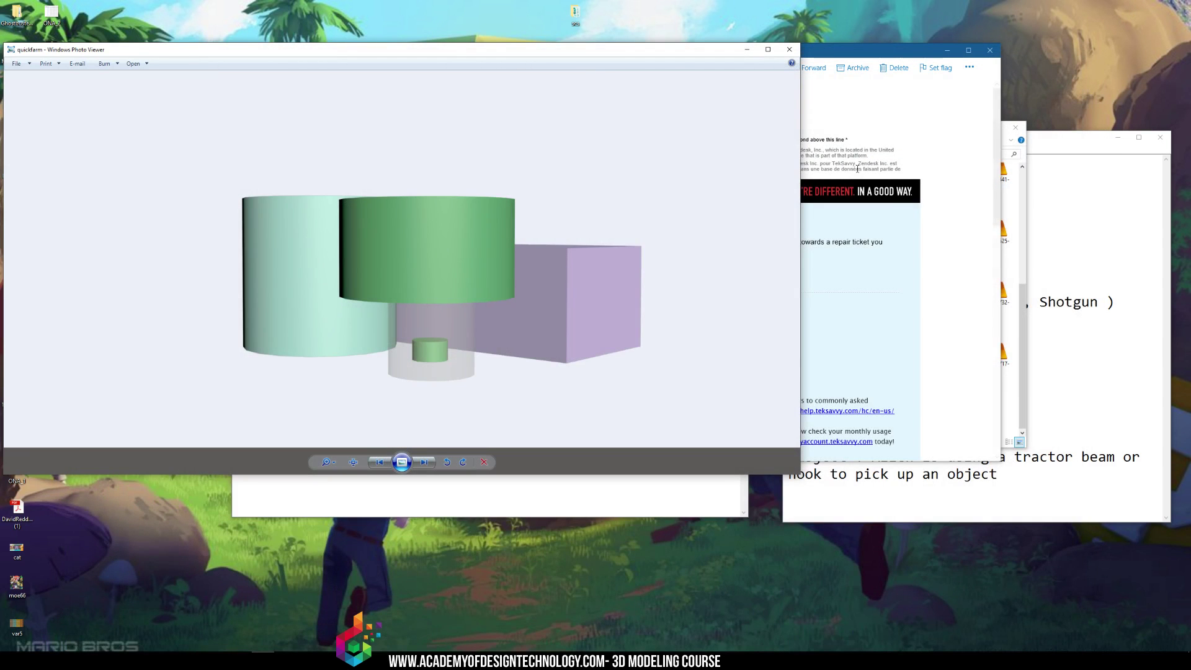
Open the saved quickfarm, bg and alien images from the desktop and inspect their transparent backgrounds side by side
left_click_drag(479, 55, 762, 78)
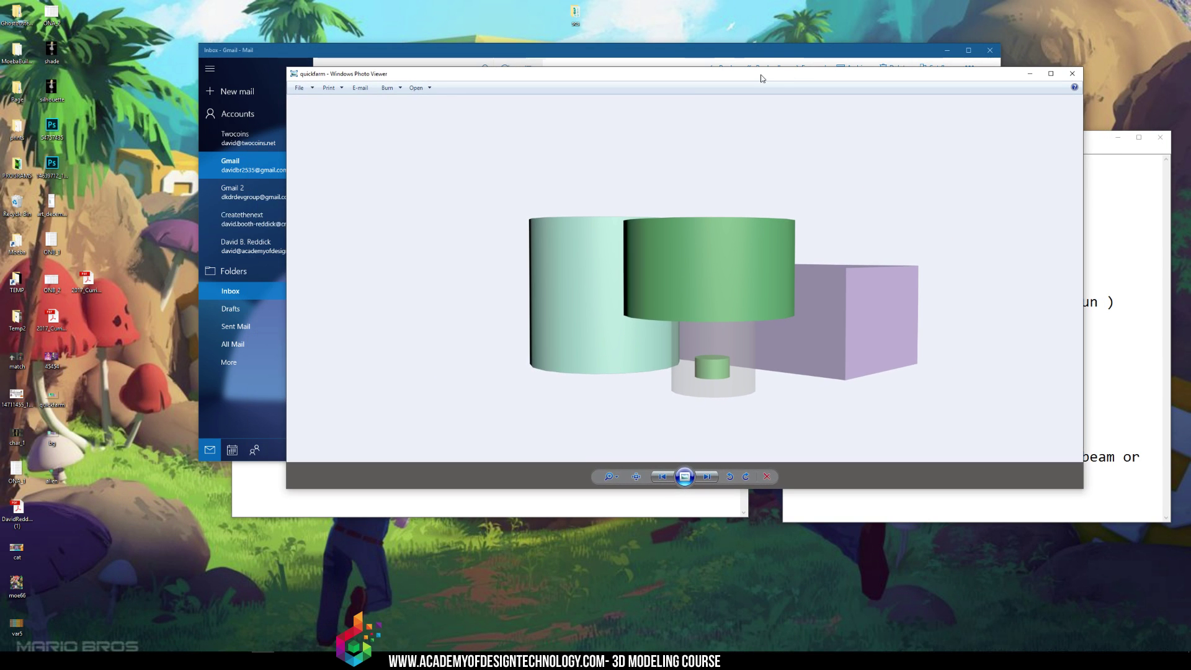
double_click(52, 397)
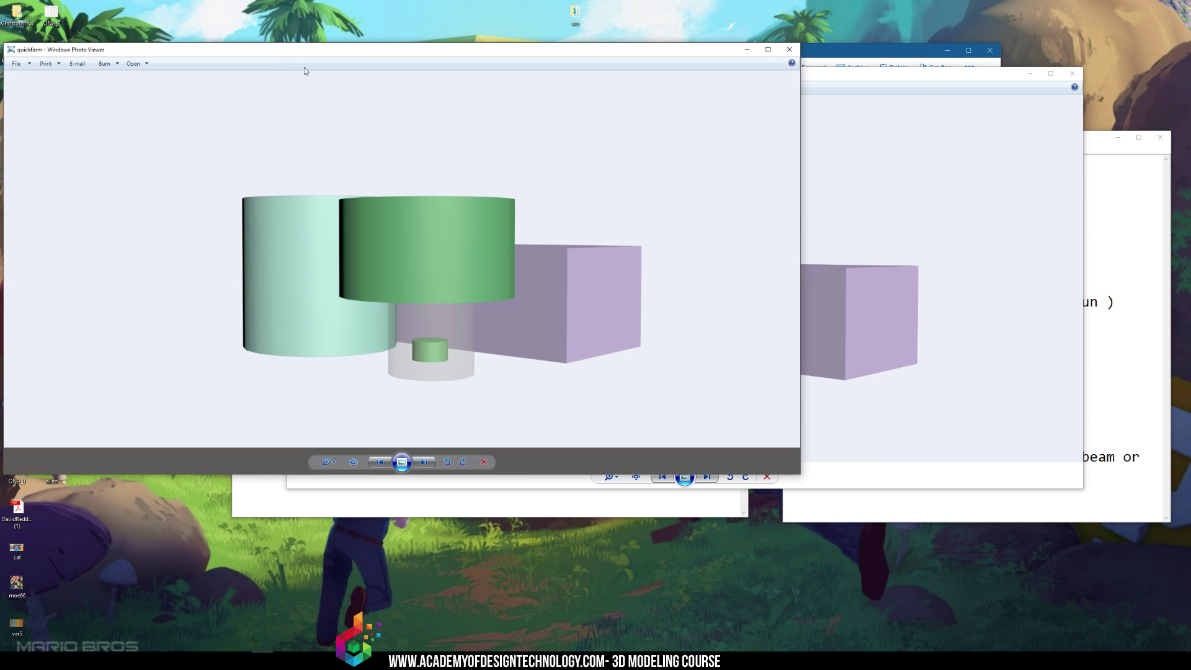
left_click_drag(324, 53, 651, 38)
double_click(55, 437)
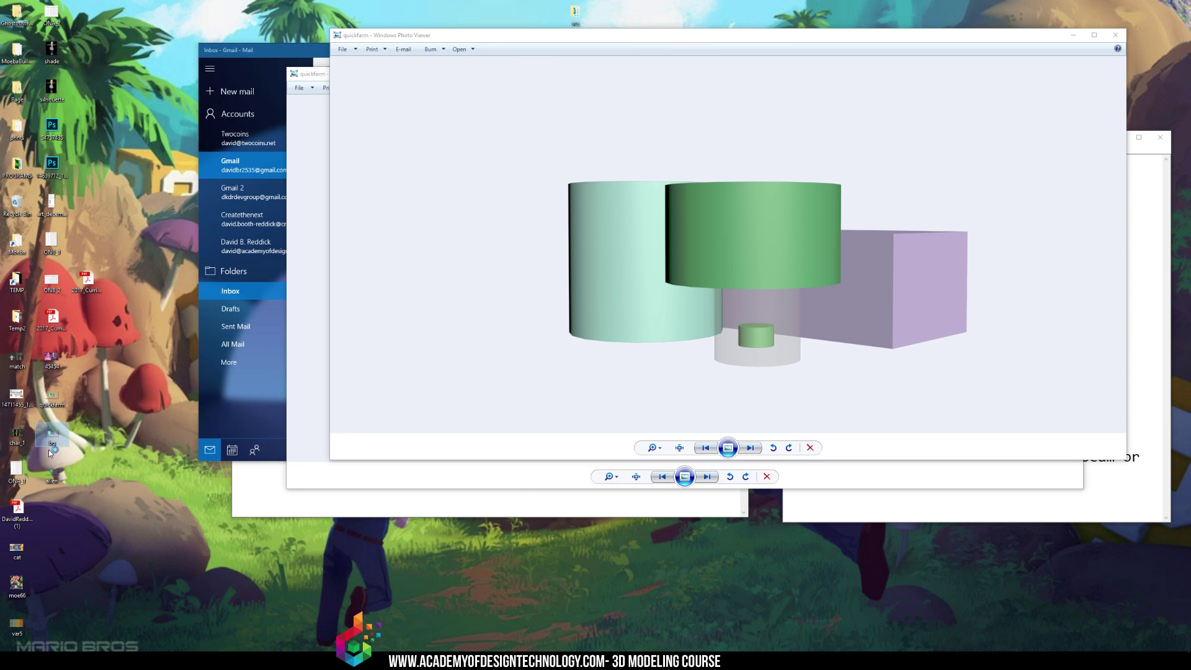
double_click(55, 482)
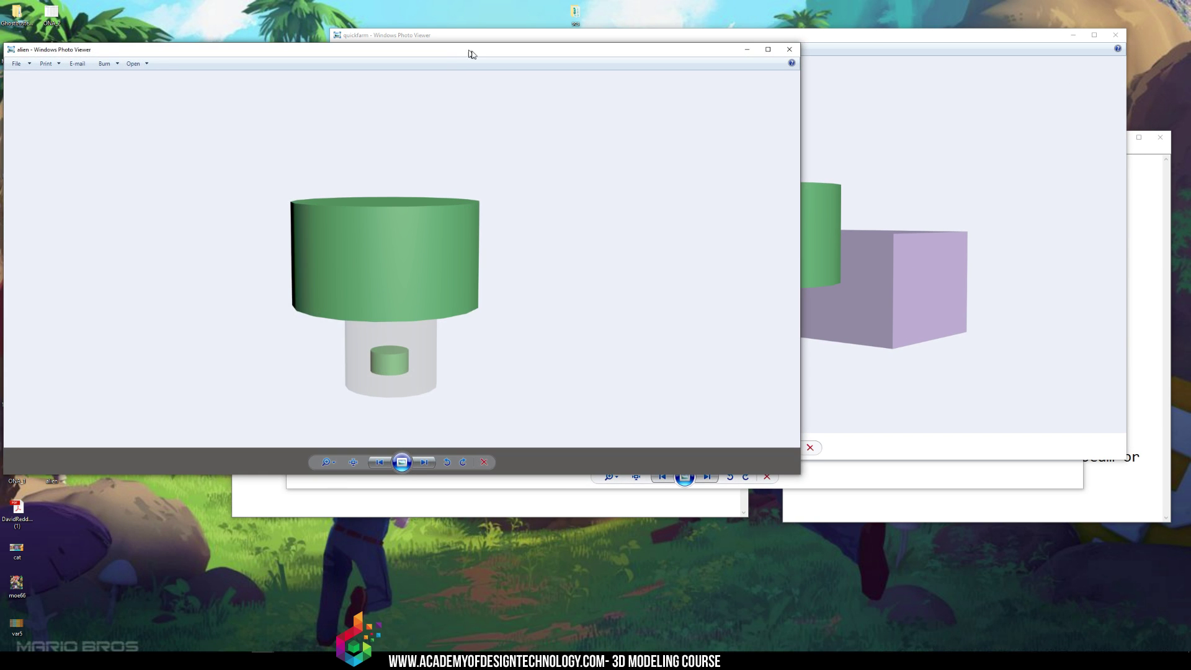
left_click_drag(462, 54, 705, 114)
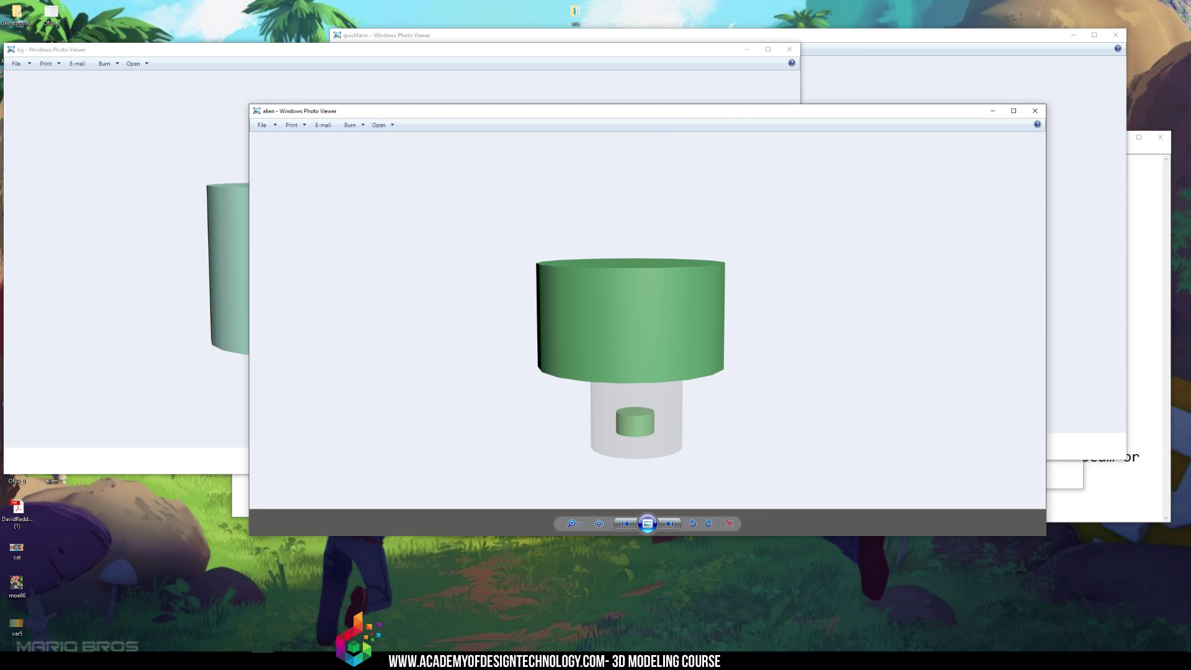
scroll(646, 282, "up", 3)
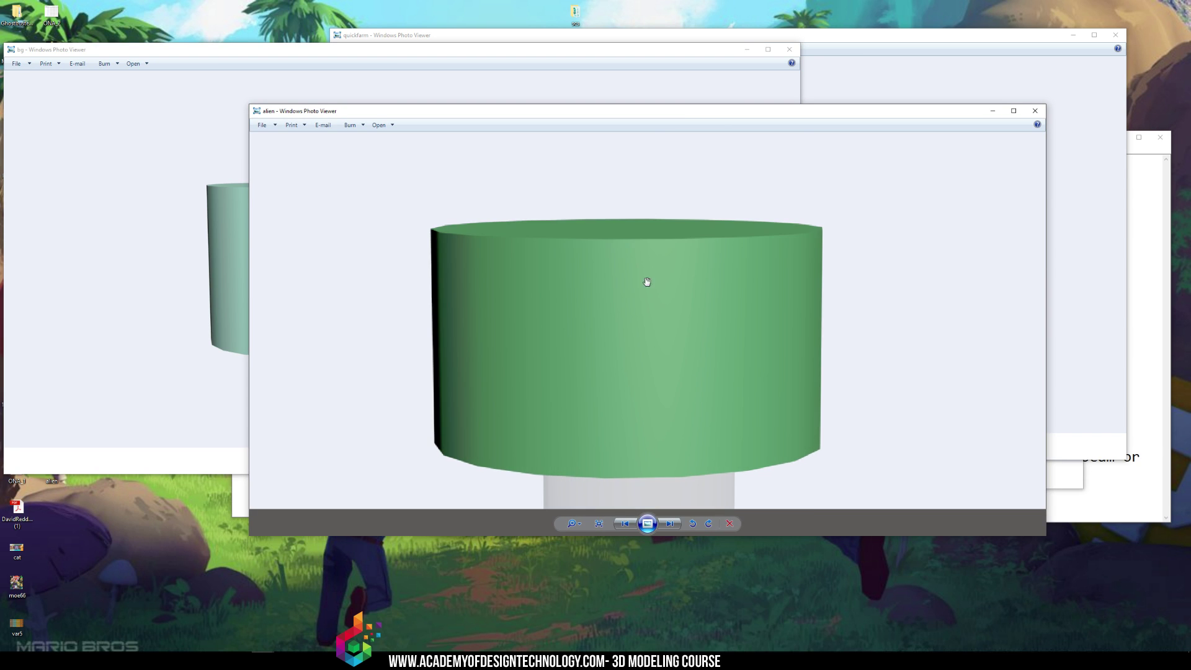
left_click(188, 283)
scroll(408, 255, "up", 3)
Close the bg and alien images, switch back to 3ds Max and close the rendered frame
left_click(789, 49)
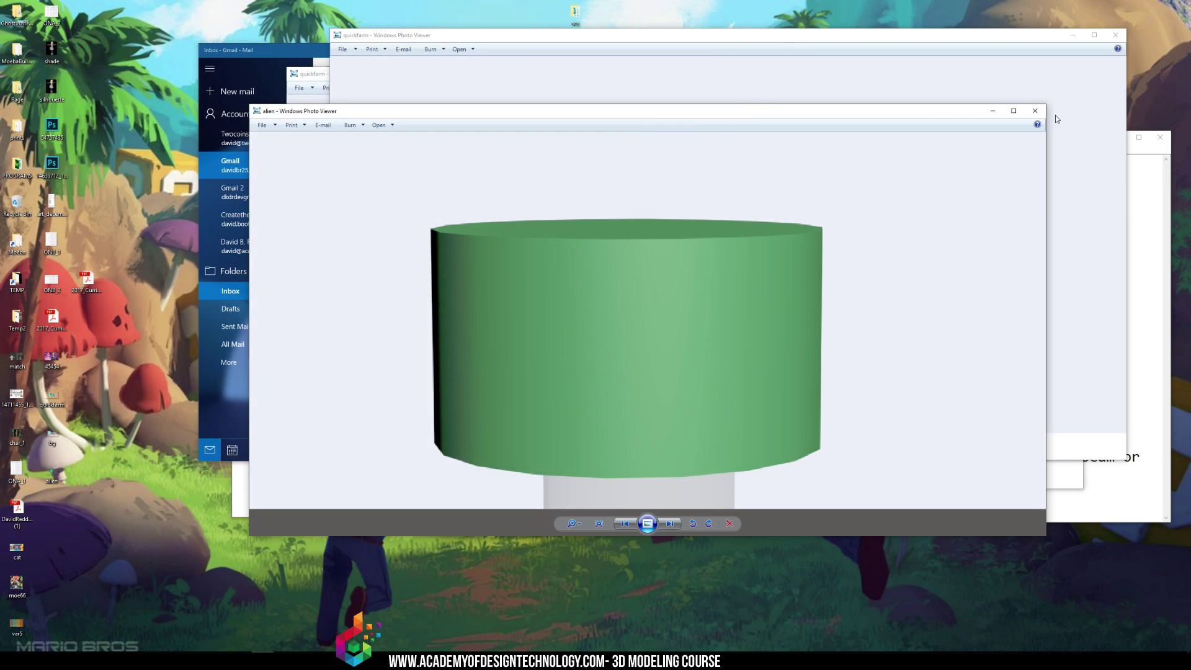
left_click(1040, 116)
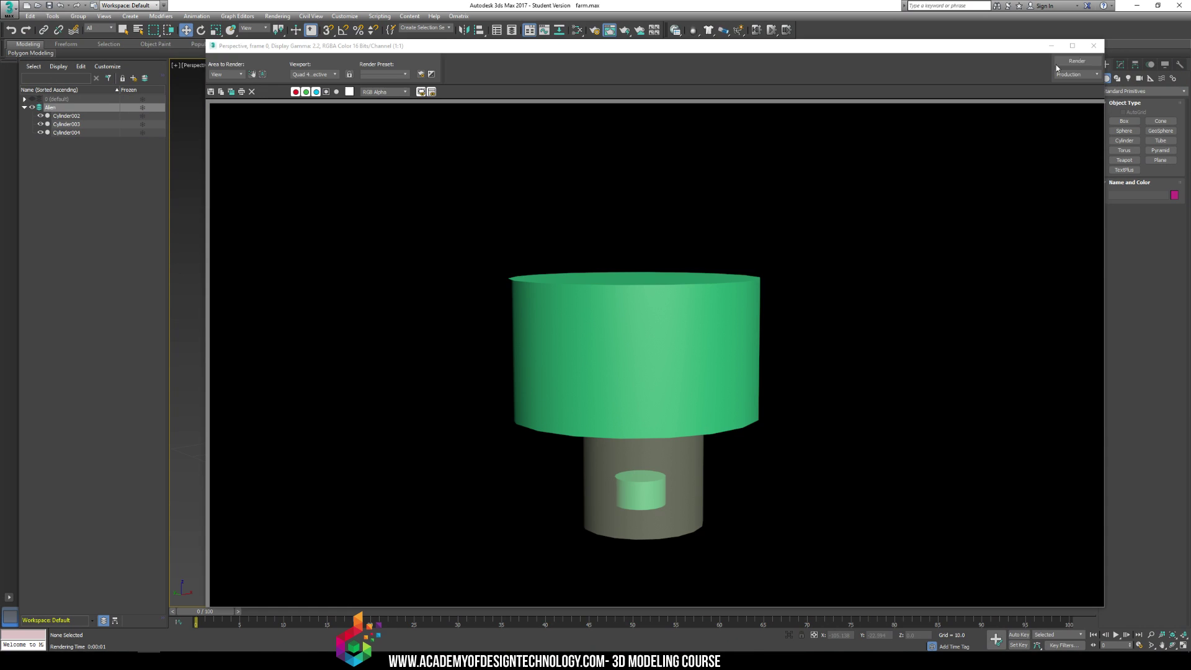
left_click(1093, 45)
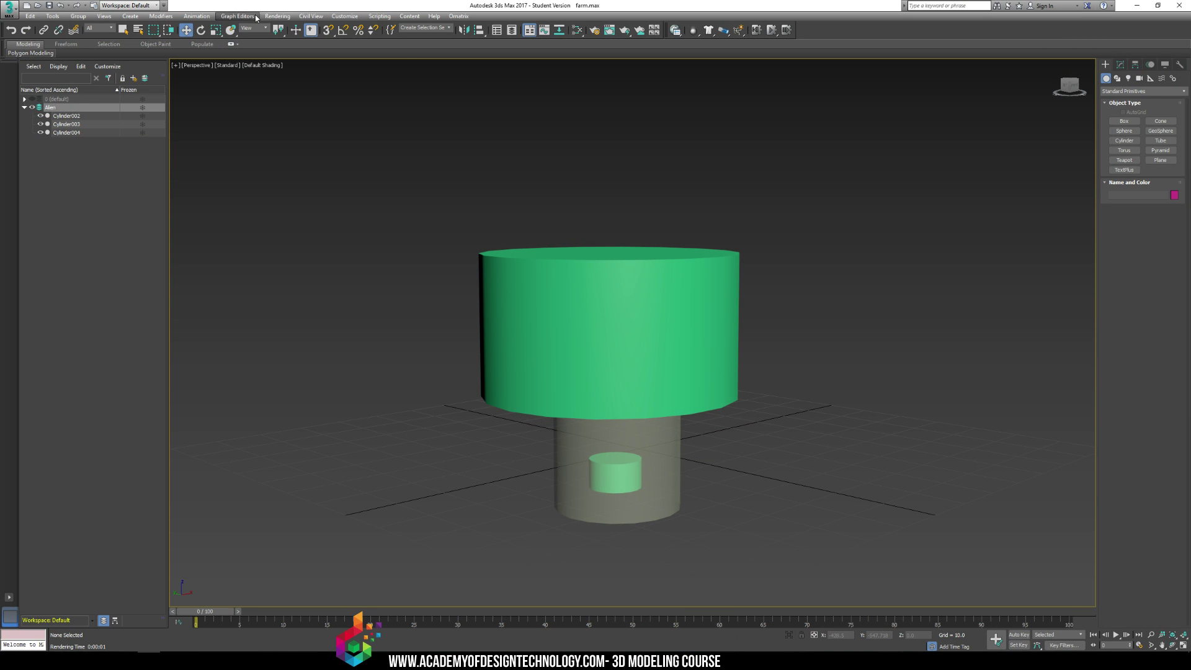
Open the Environment settings for rendering
left_click(277, 16)
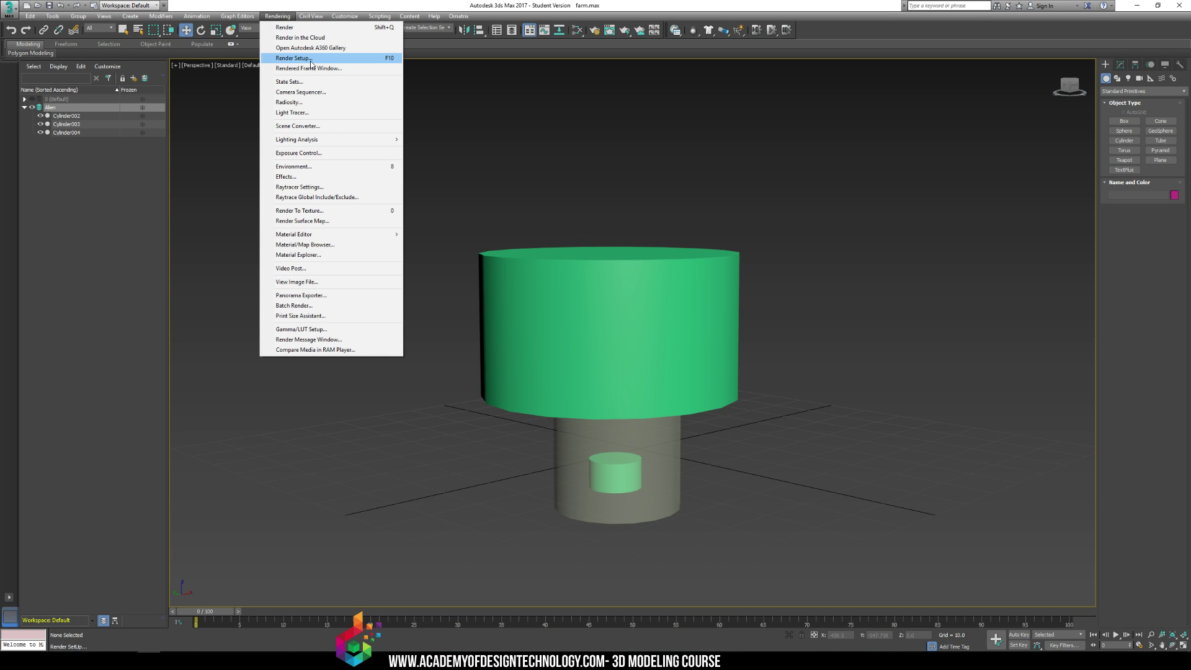
left_click(692, 152)
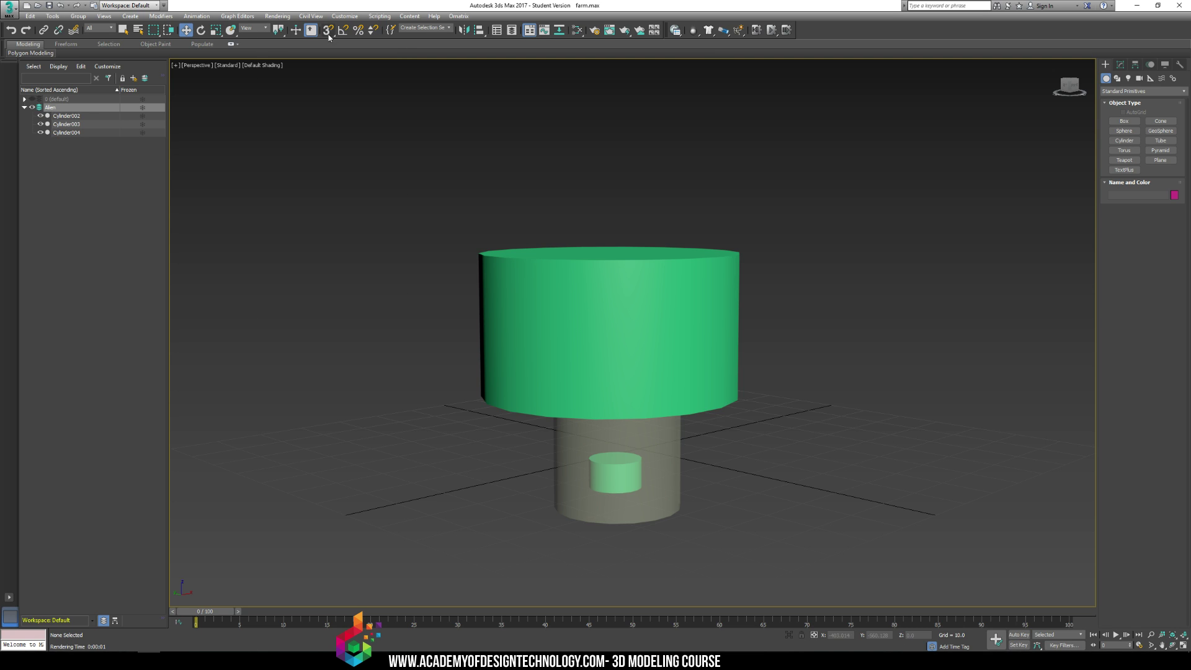
left_click(287, 18)
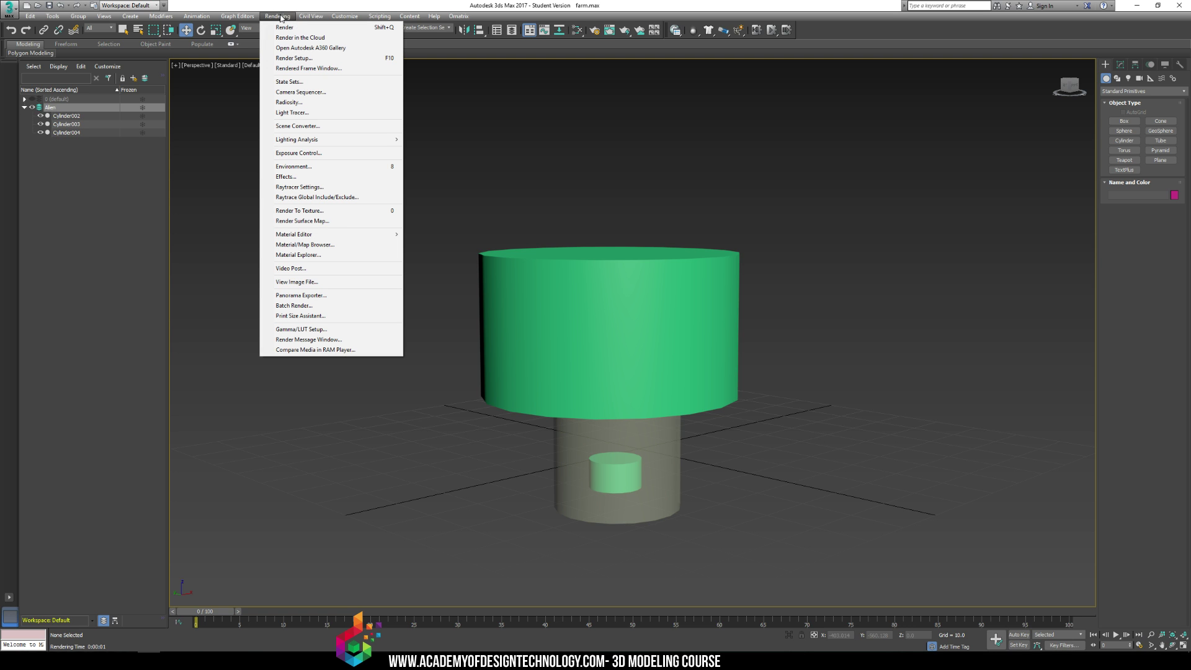
left_click(300, 167)
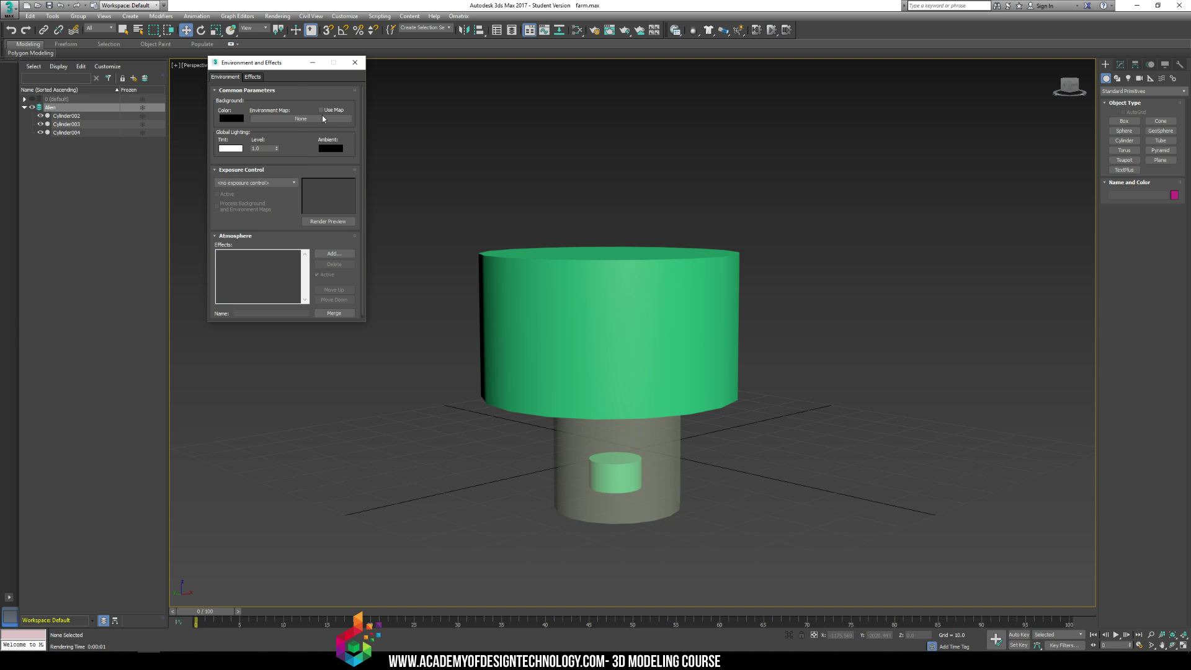
Set the environment background color to grey with value 124 and check it in a test render
left_click(230, 118)
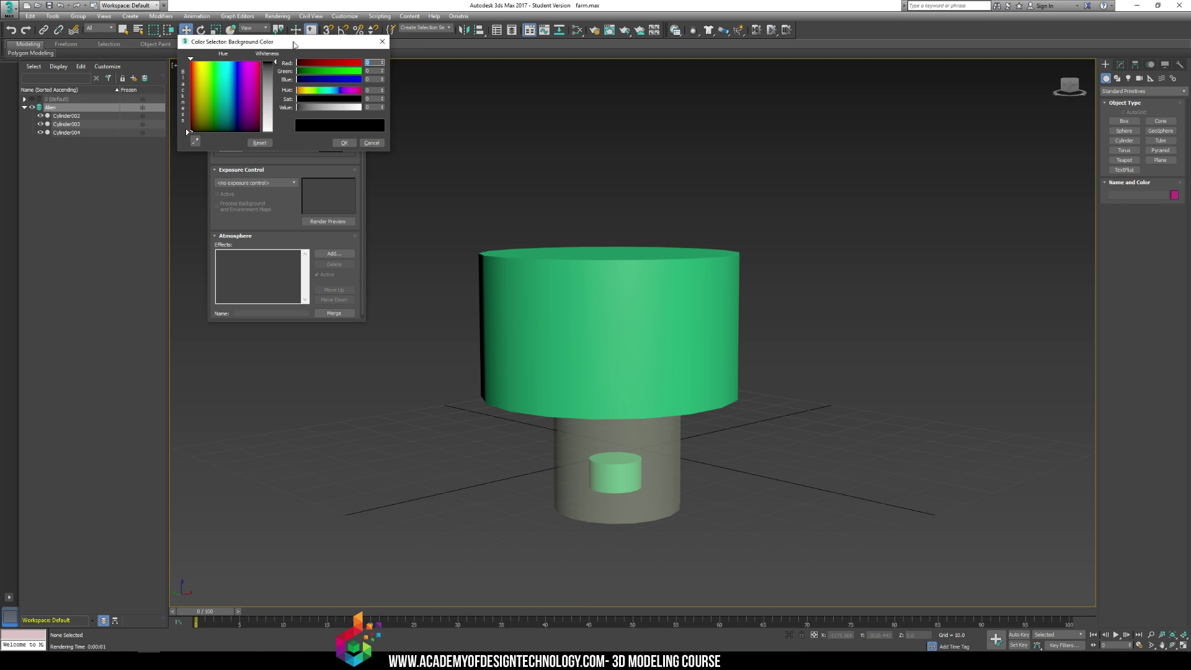
left_click_drag(294, 45, 452, 55)
left_click(485, 117)
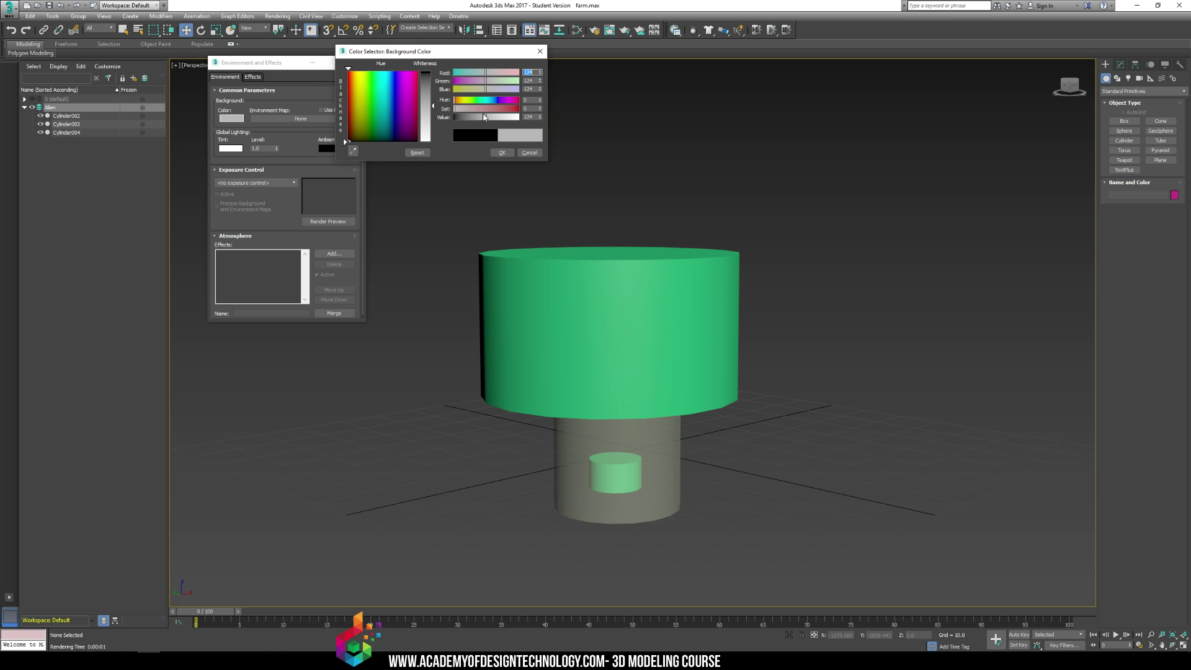
left_click(498, 153)
key("shift+q")
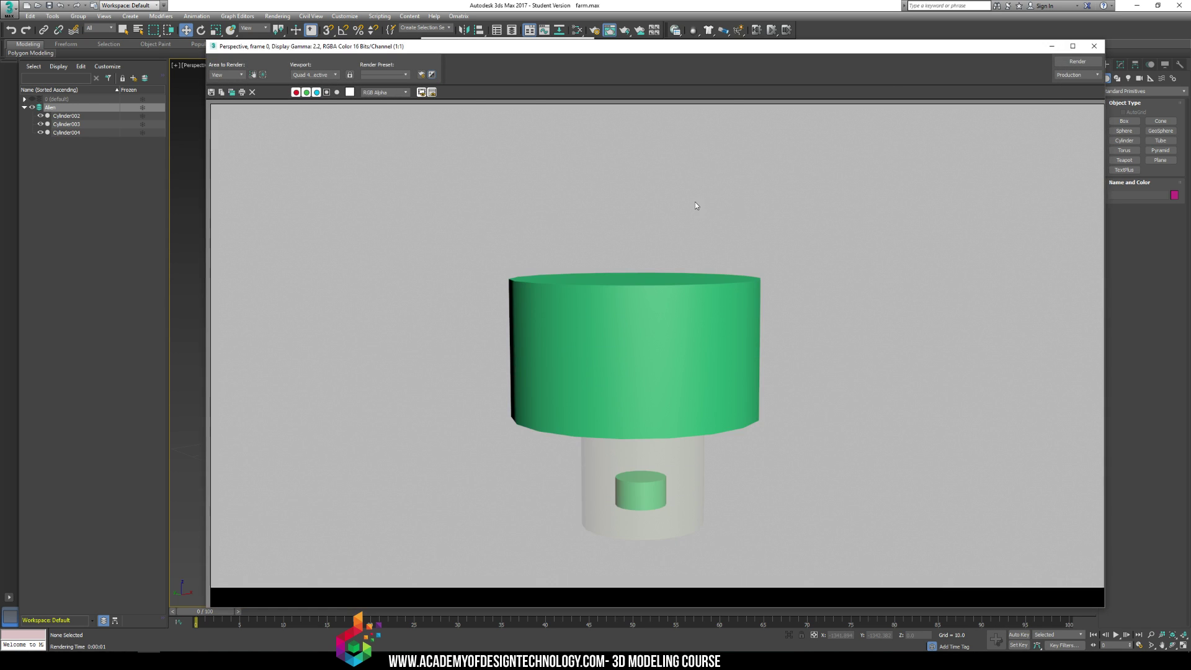
left_click(1093, 46)
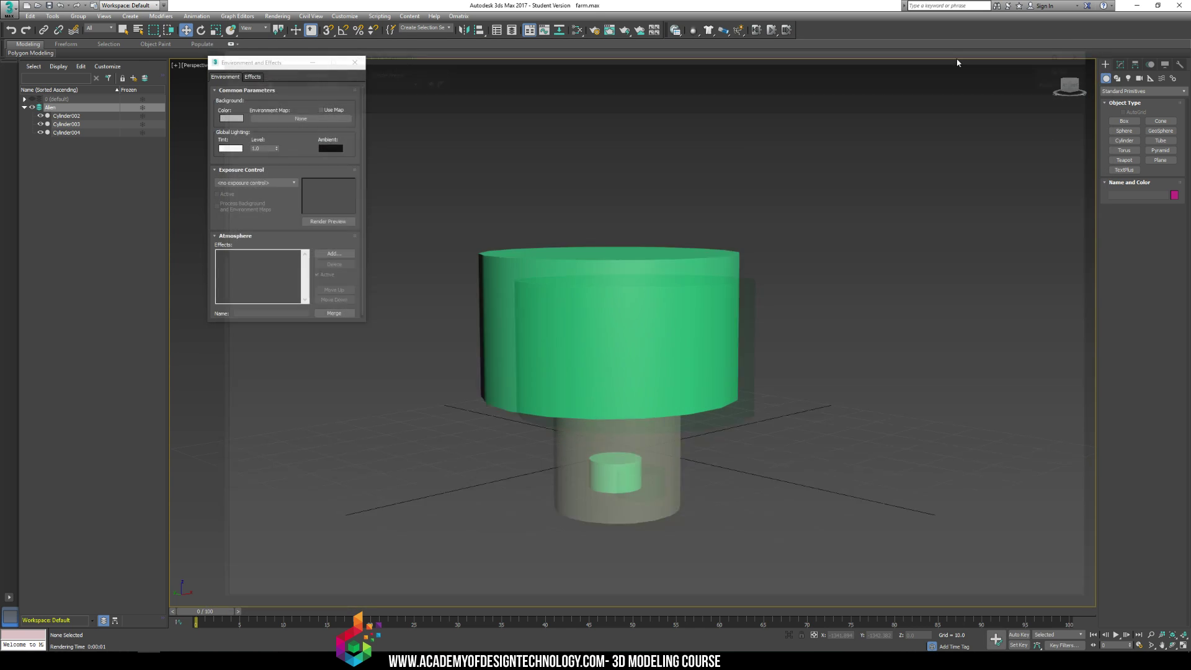
Change the environment background color to a soft violet-blue and check it in a test render
left_click(232, 118)
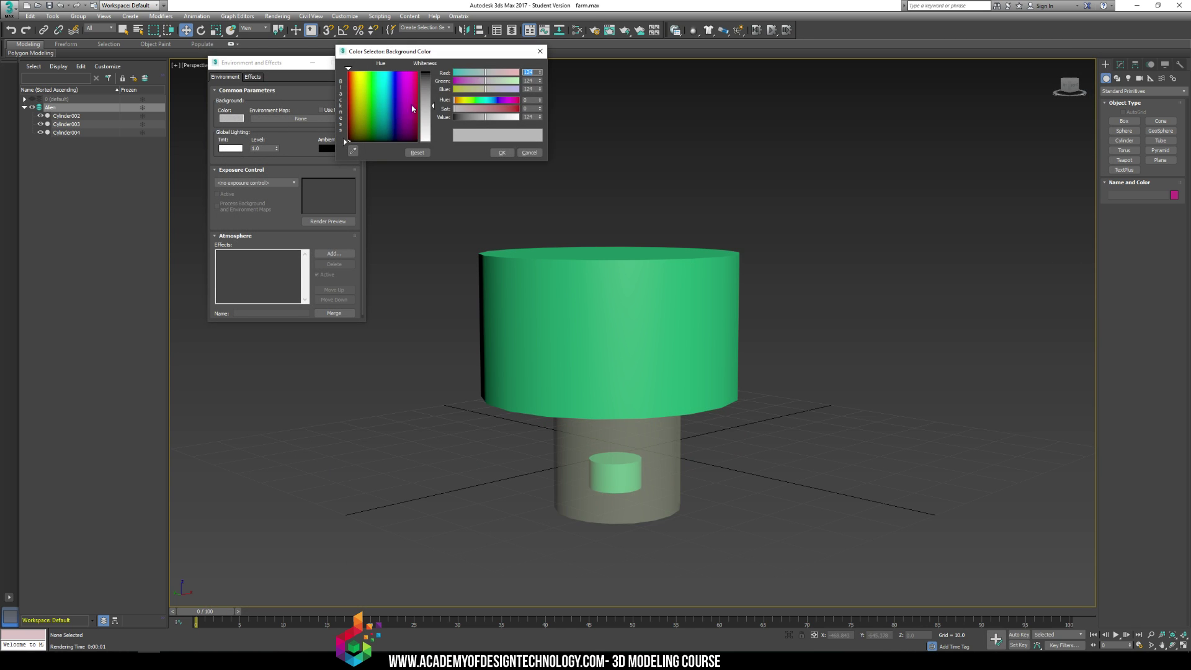
left_click_drag(412, 109, 439, 75)
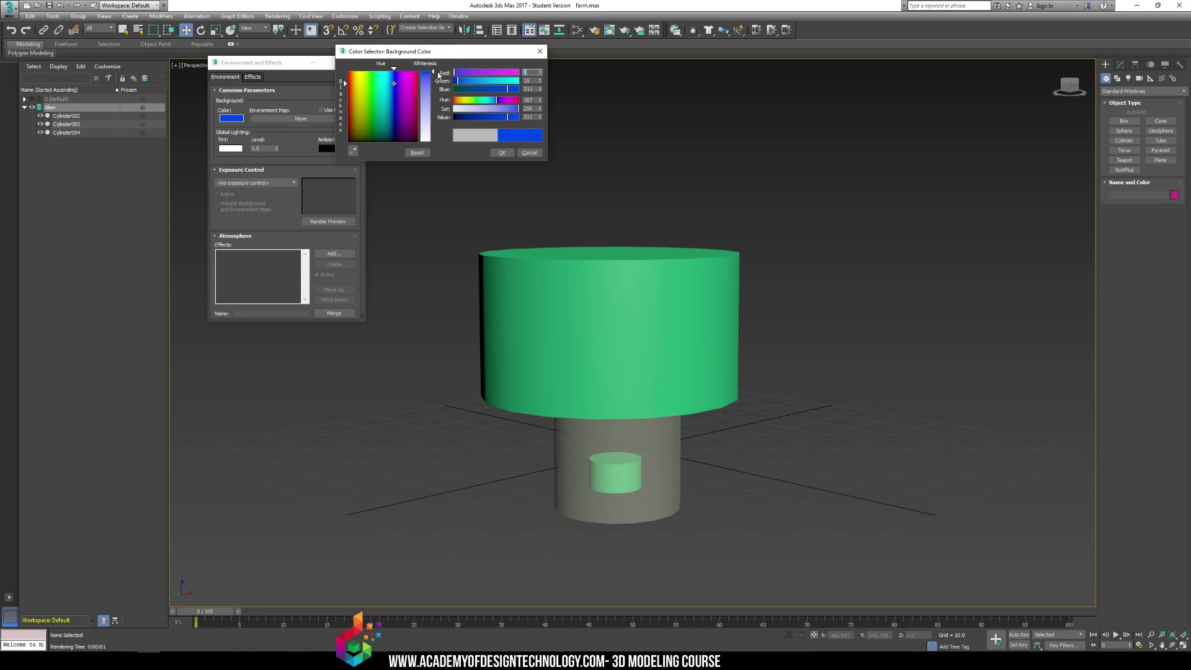
left_click_drag(497, 116, 503, 109)
left_click(502, 153)
key("shift+q")
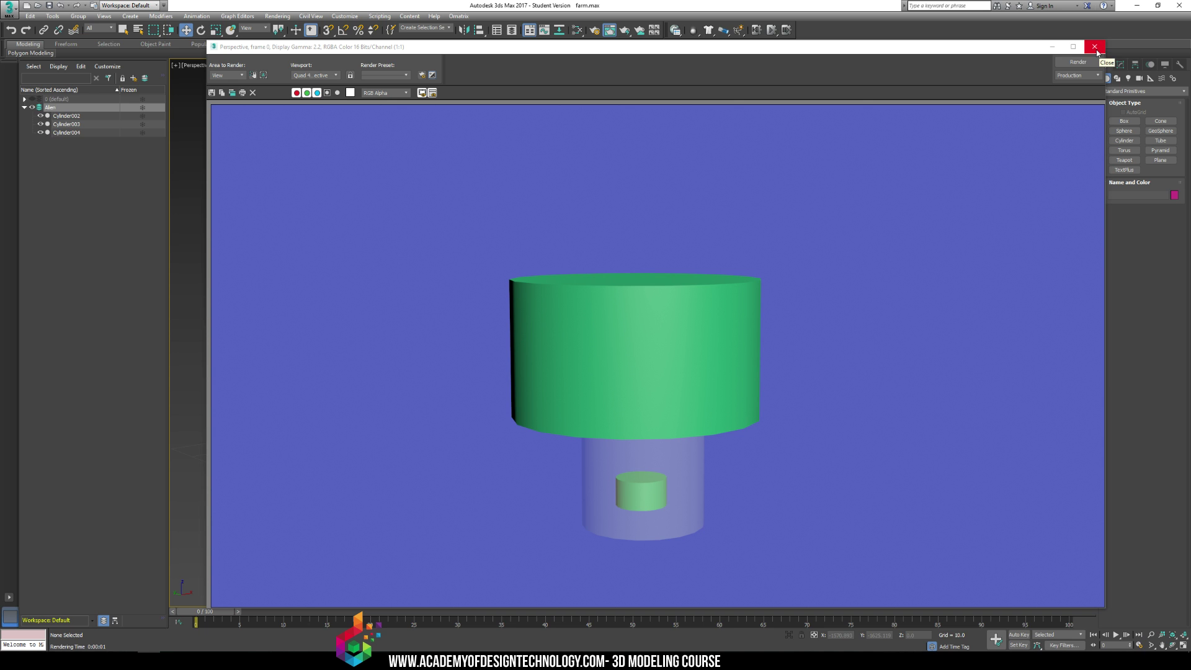
left_click(1095, 49)
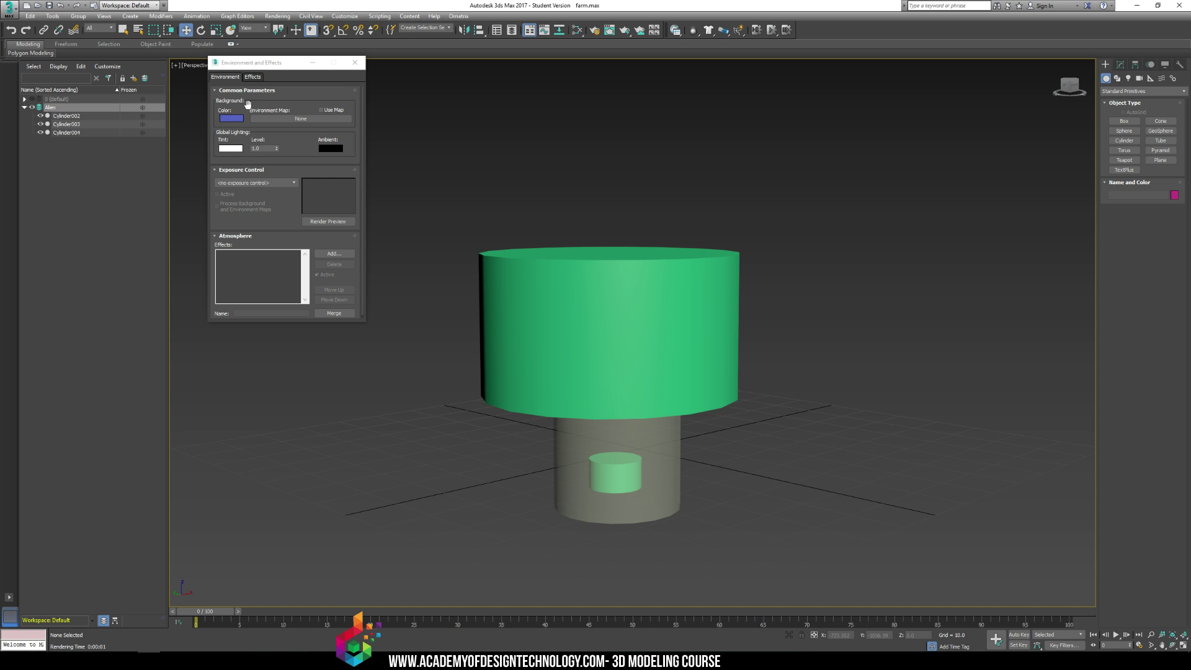
Load the BWom0001-M3-Head-D.jpg bitmap as the environment map and check it in a test render
left_click(277, 16)
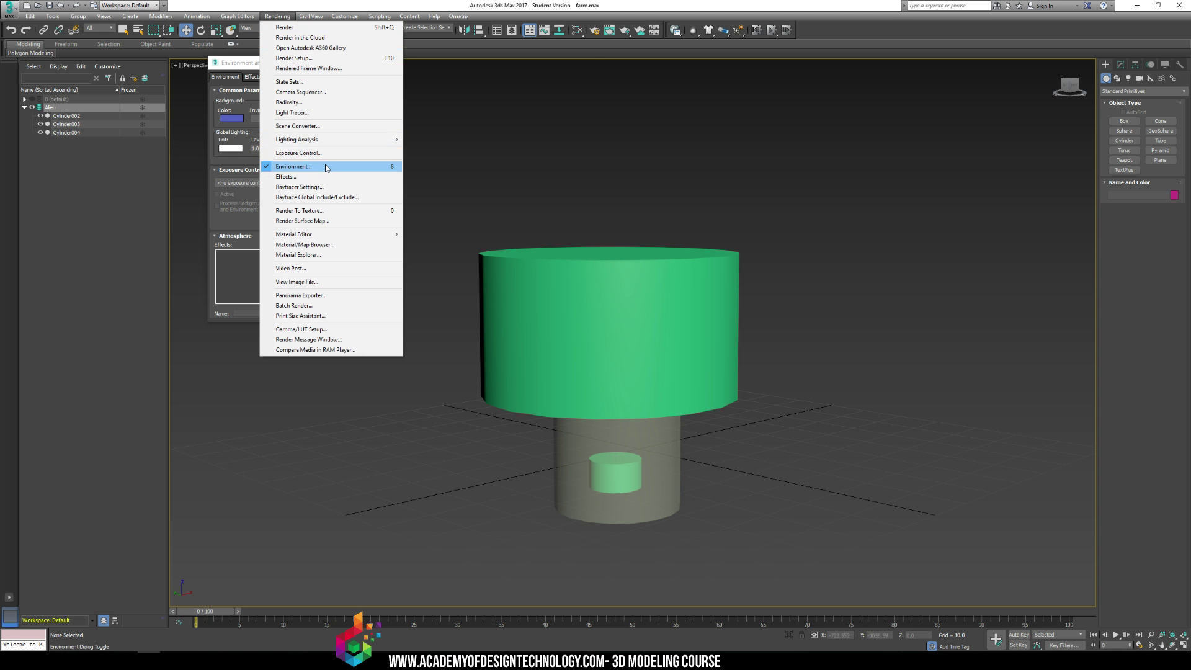
left_click(241, 65)
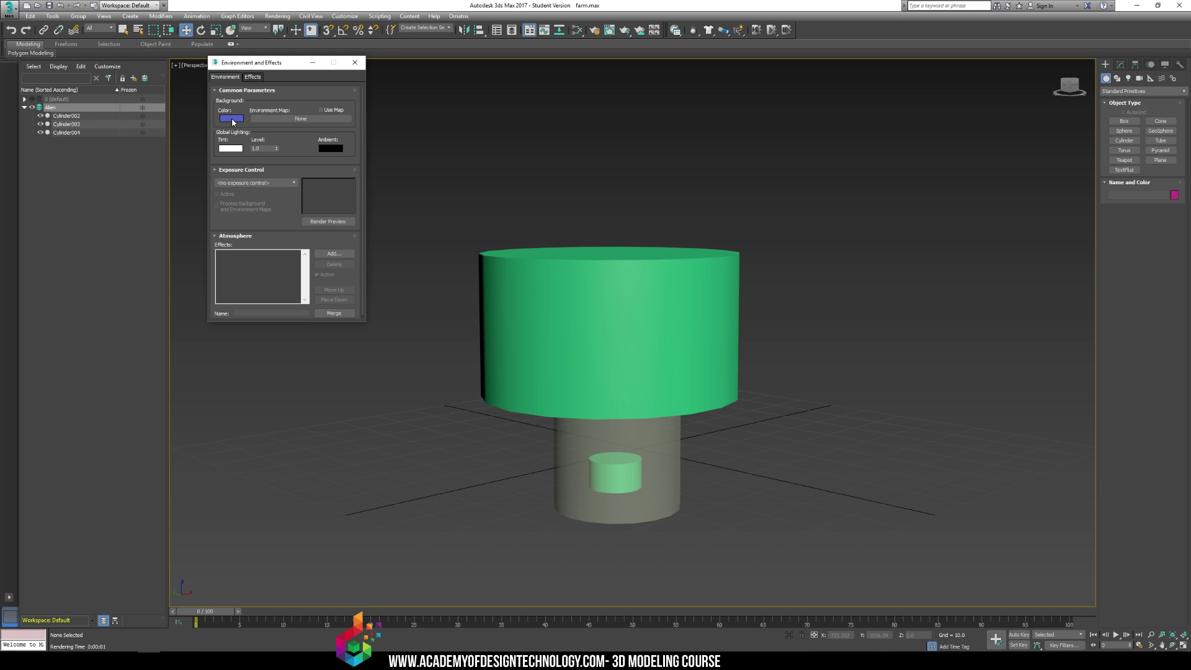
left_click(294, 121)
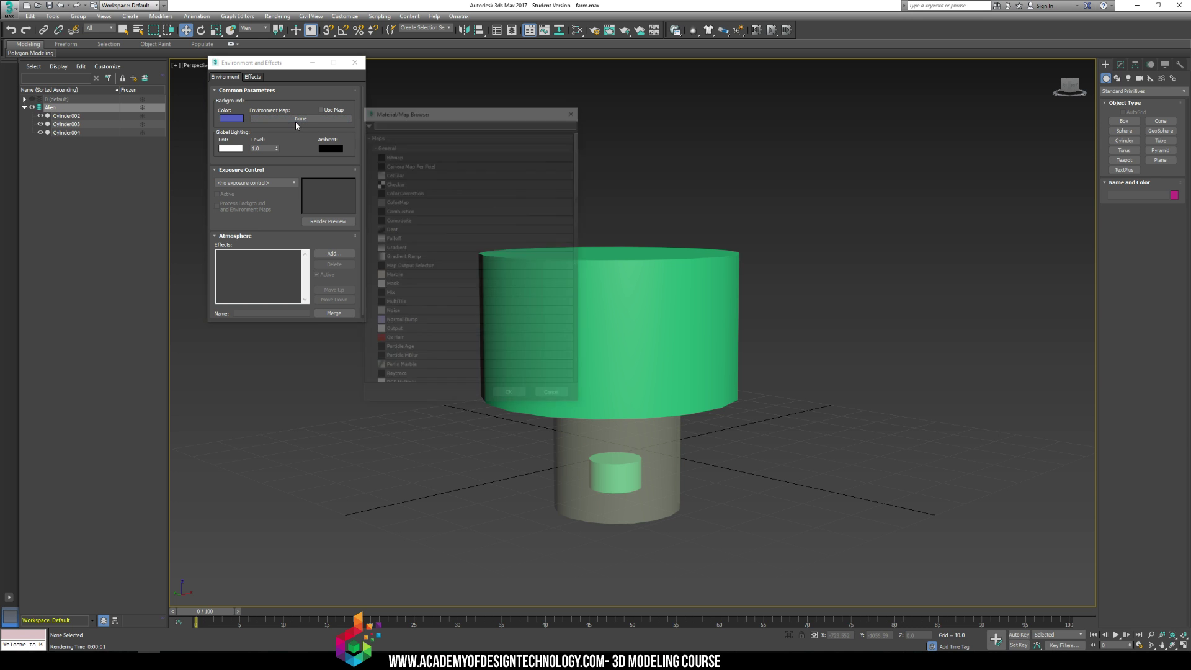
scroll(455, 314, "down", 8)
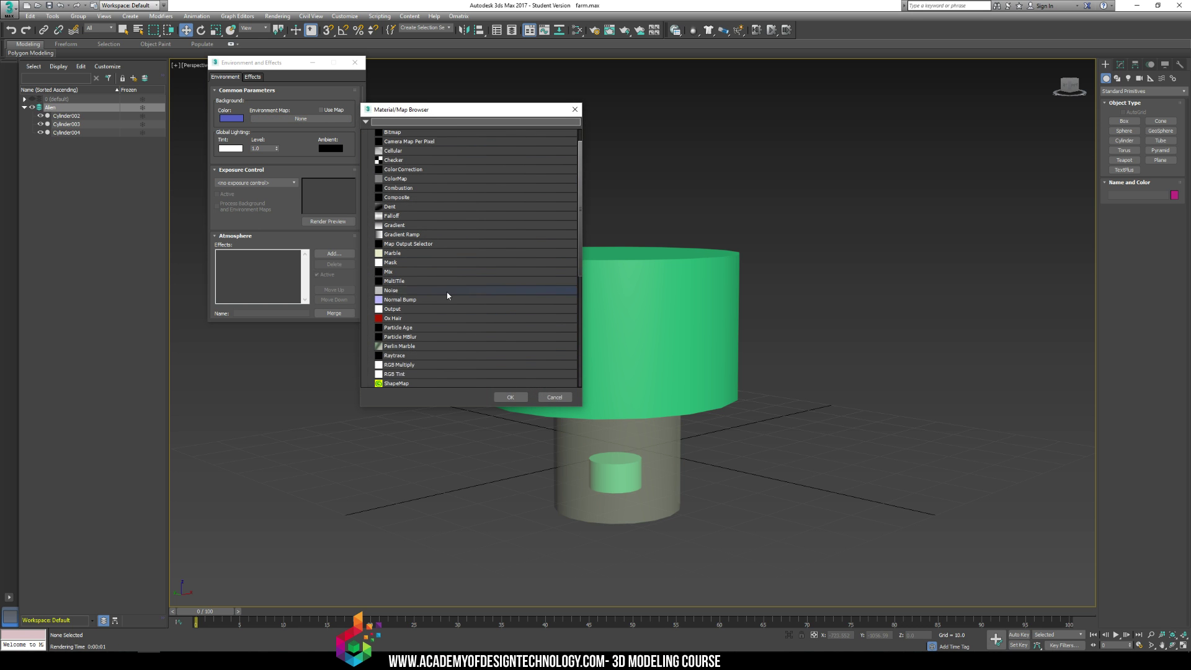
scroll(439, 304, "up", 9)
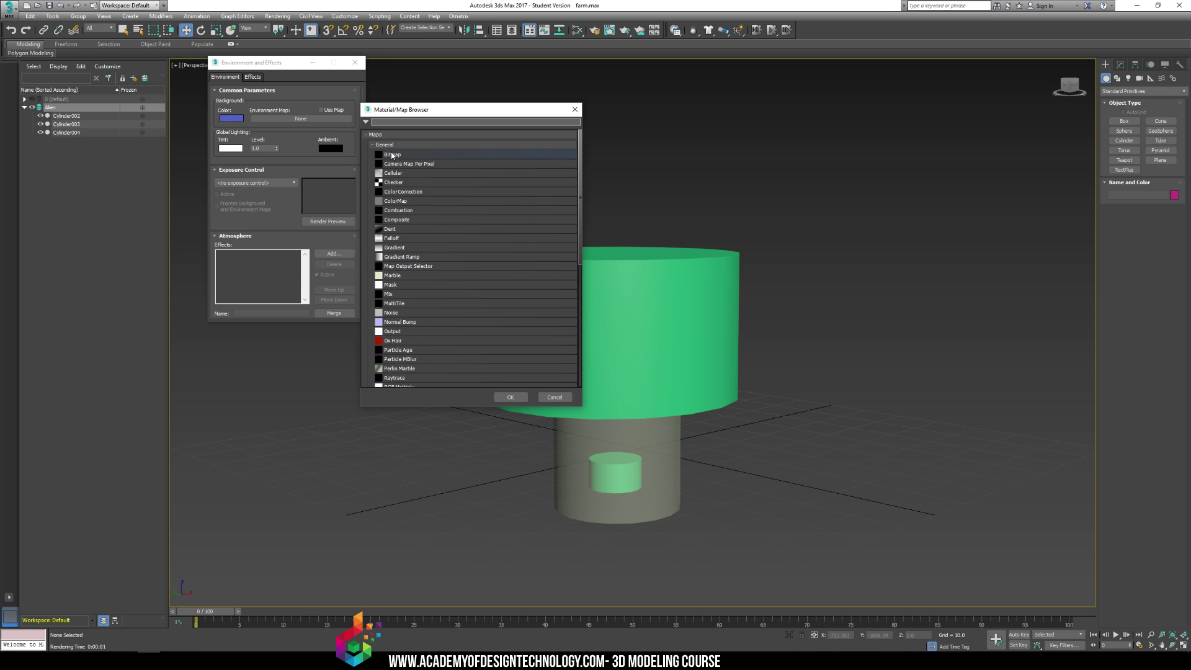
double_click(393, 155)
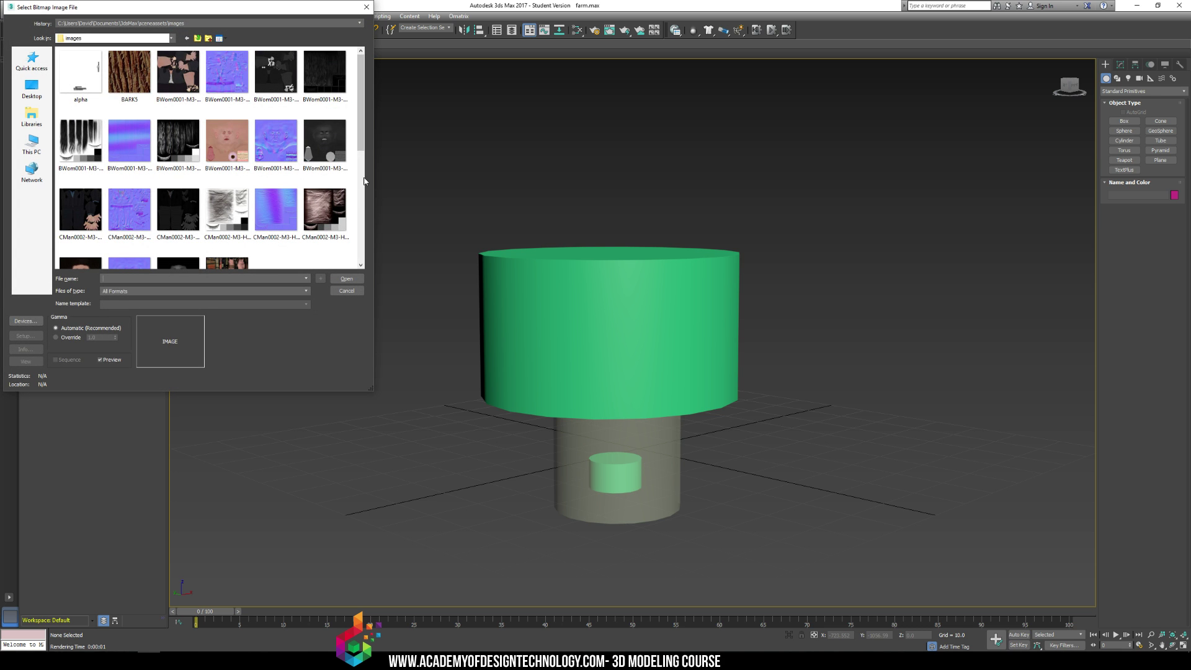
double_click(228, 136)
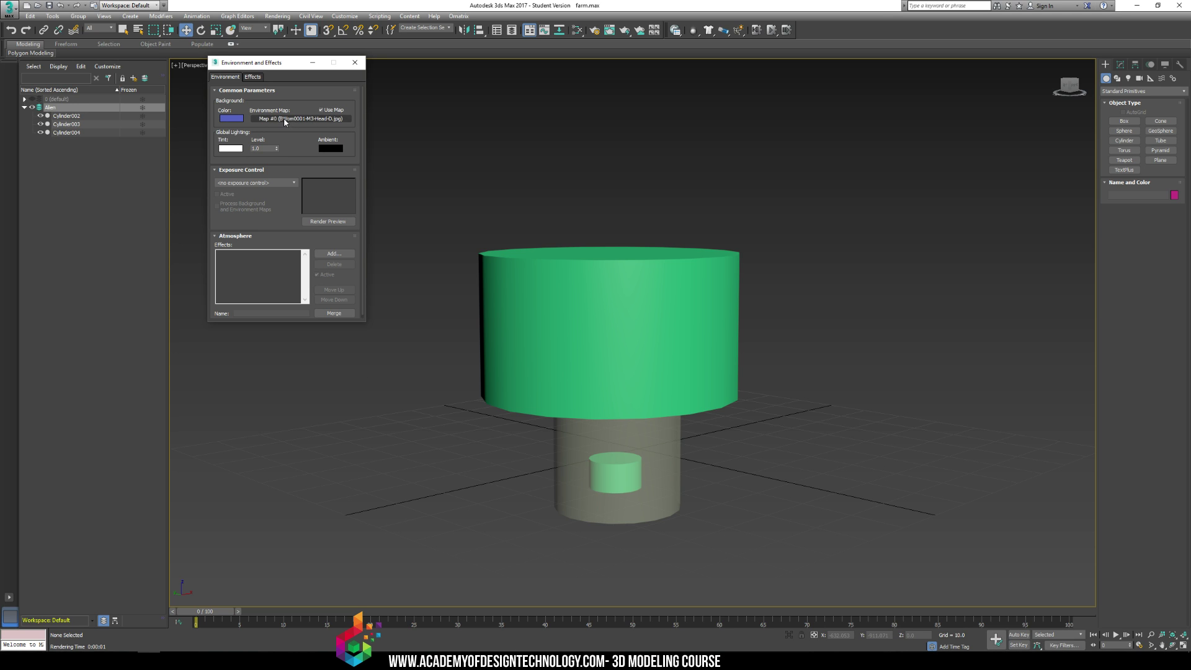
left_click(504, 149)
key("shift+q")
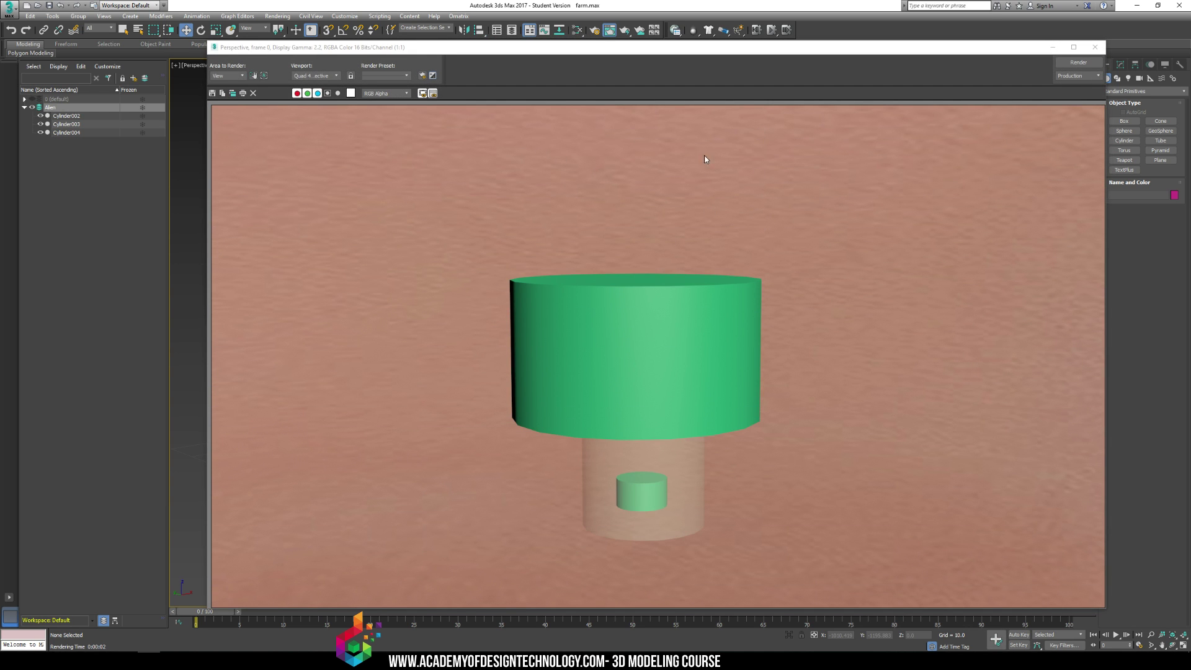
left_click(1095, 47)
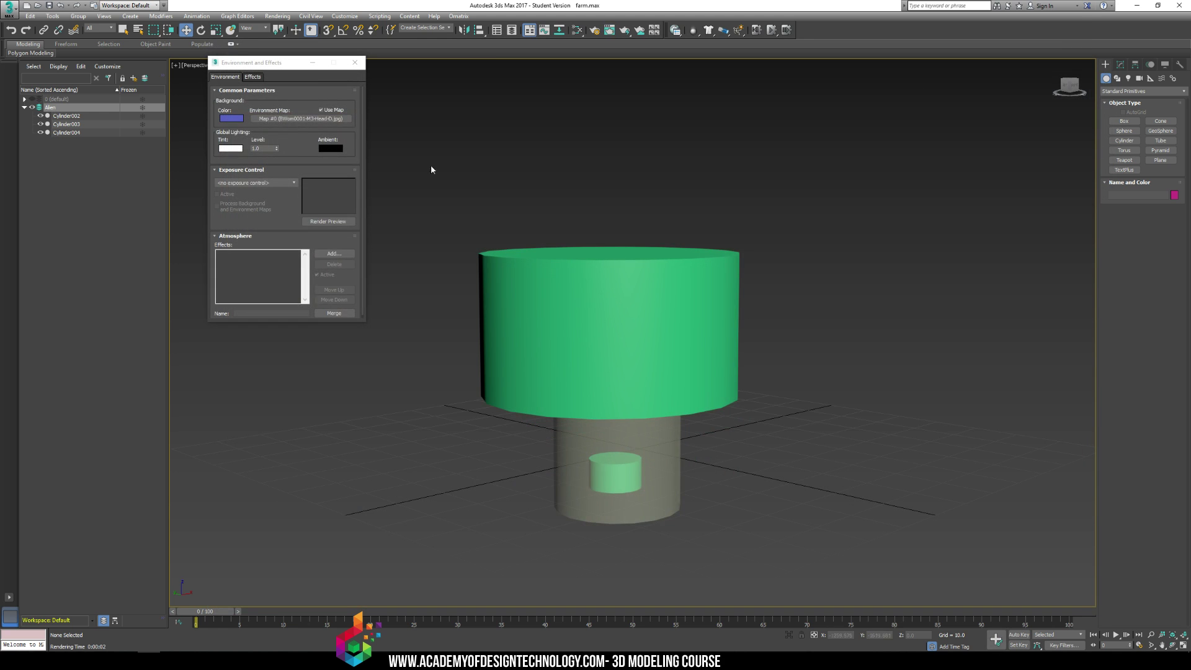
Disable the environment map for the background and check the plain color in a test render
left_click(321, 110)
key("shift+q")
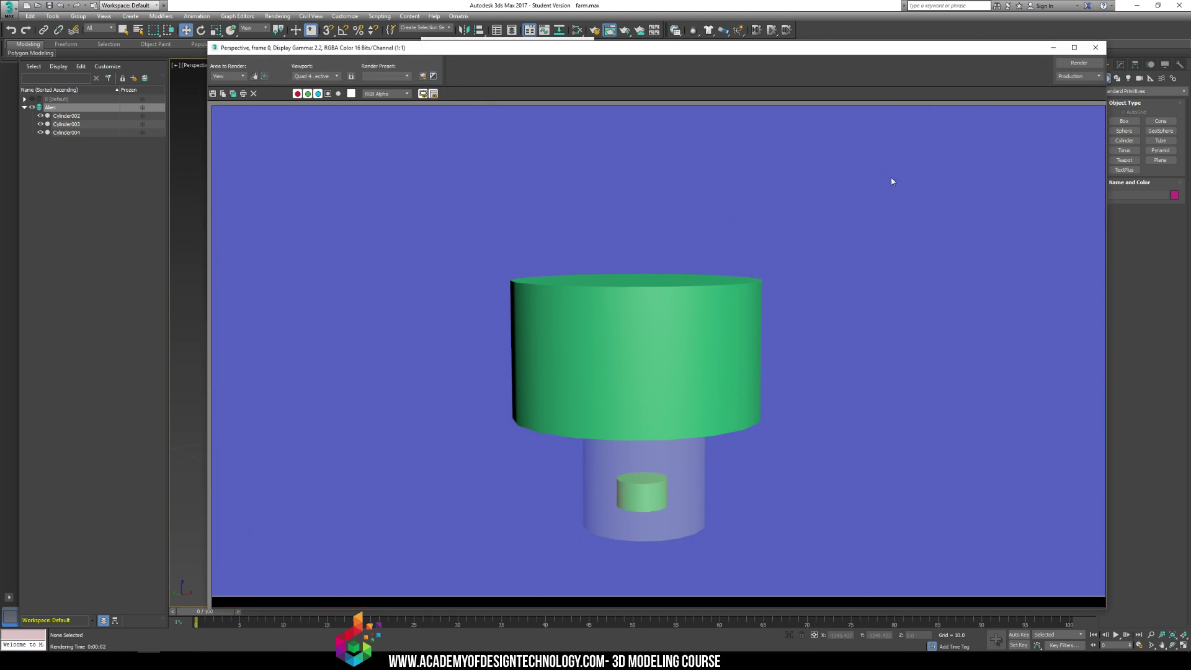
left_click(1093, 47)
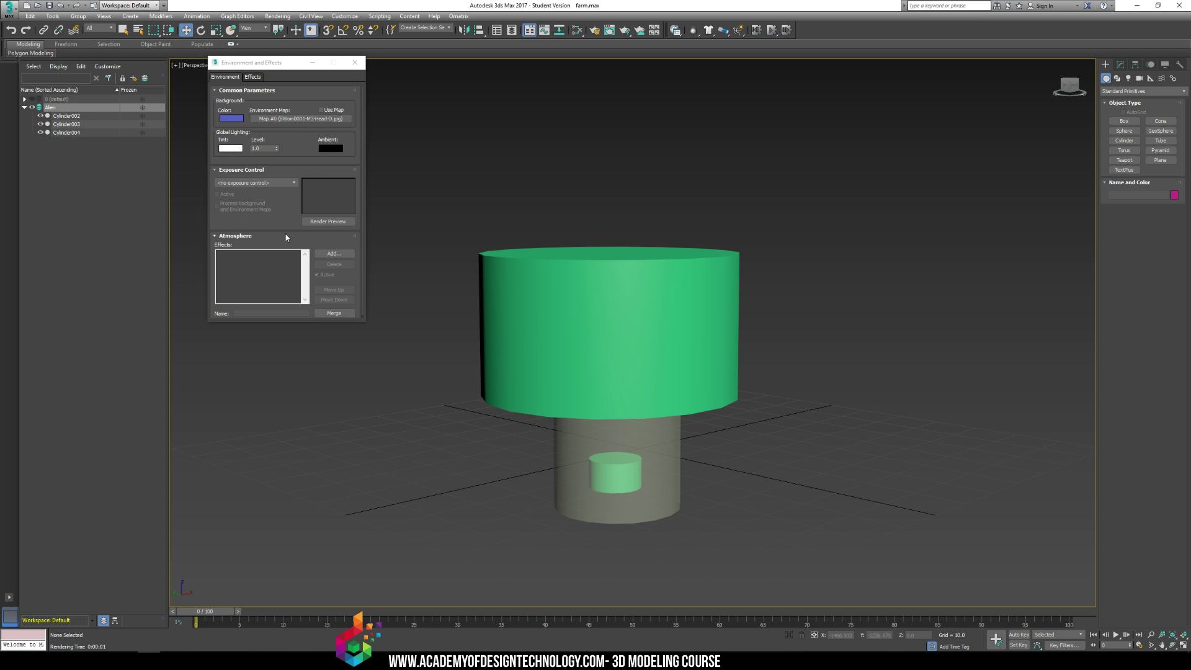
Change the environment background color to a neutral grey and check it in a test render
mouse_move(289, 229)
left_mouse_down()
mouse_move(295, 176)
mouse_move(299, 210)
left_mouse_up()
left_click(232, 118)
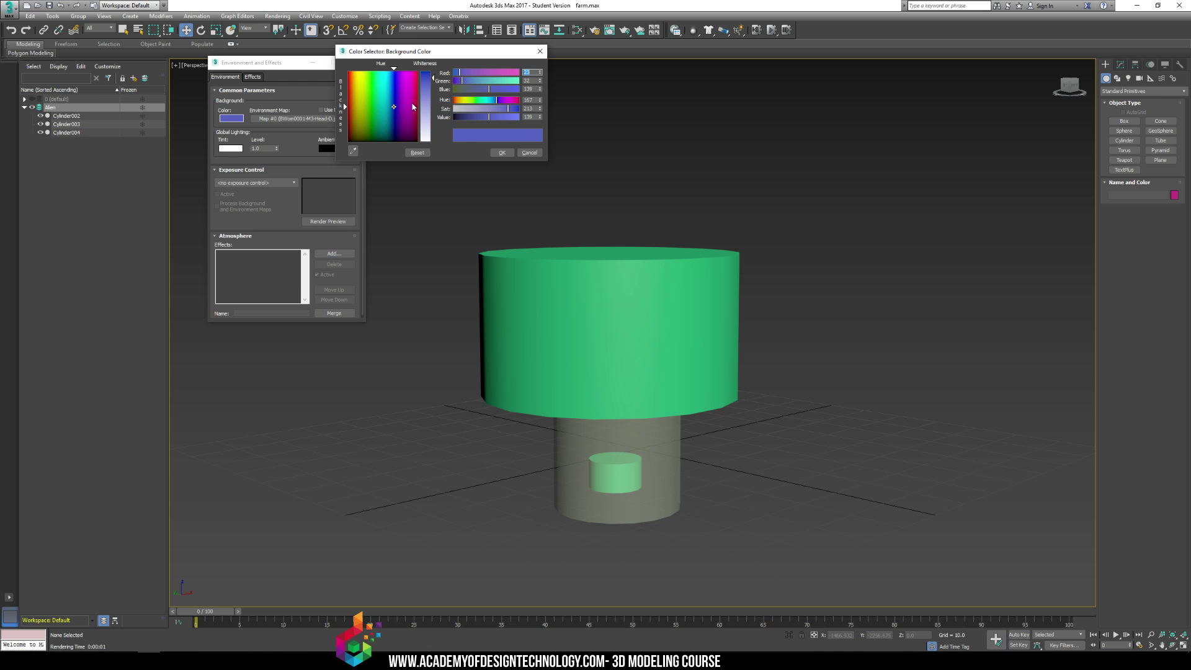
left_click_drag(398, 117, 382, 142)
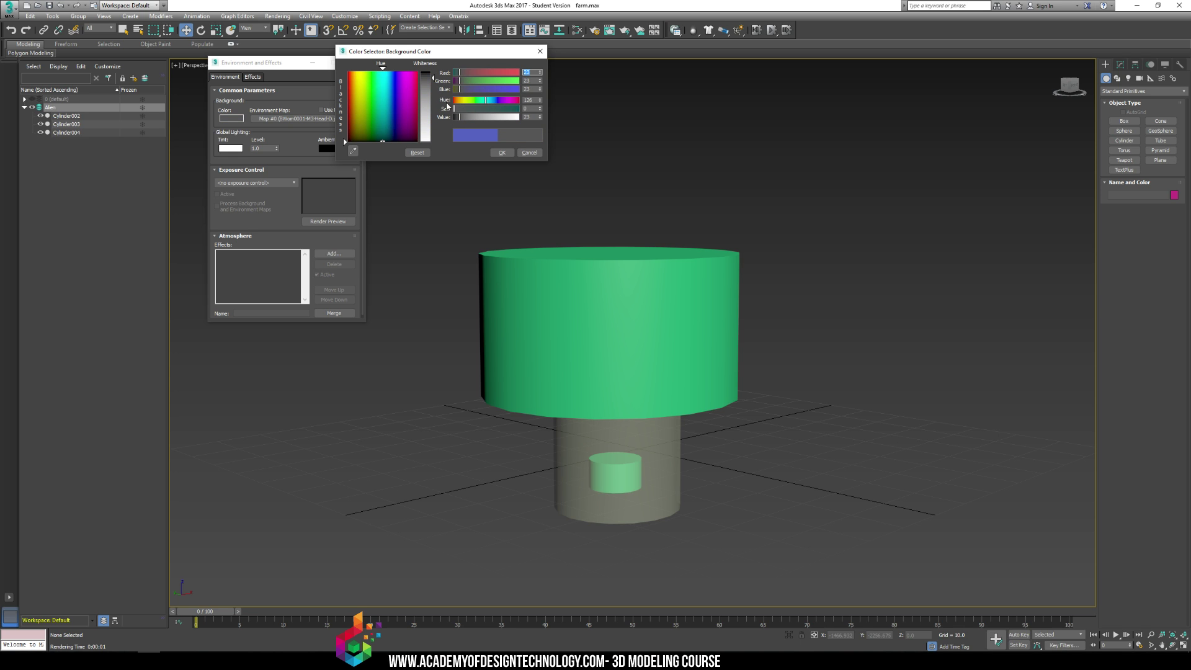
left_click_drag(432, 85, 432, 85)
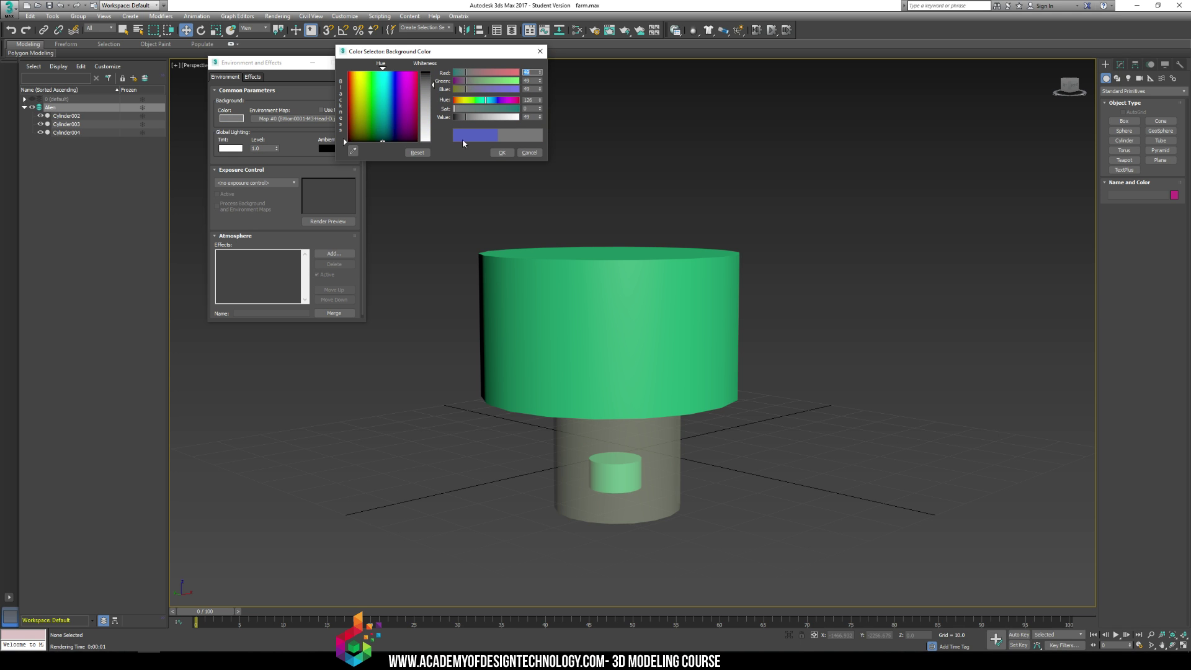
left_click(500, 153)
key("shift+q")
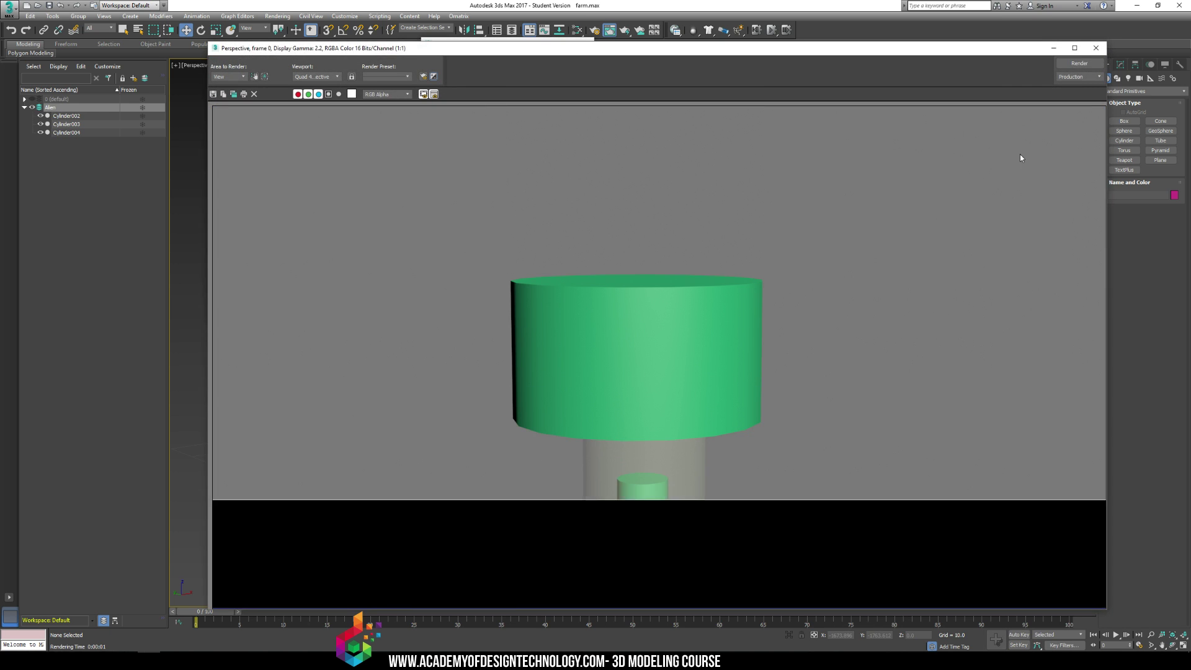
left_click(1096, 48)
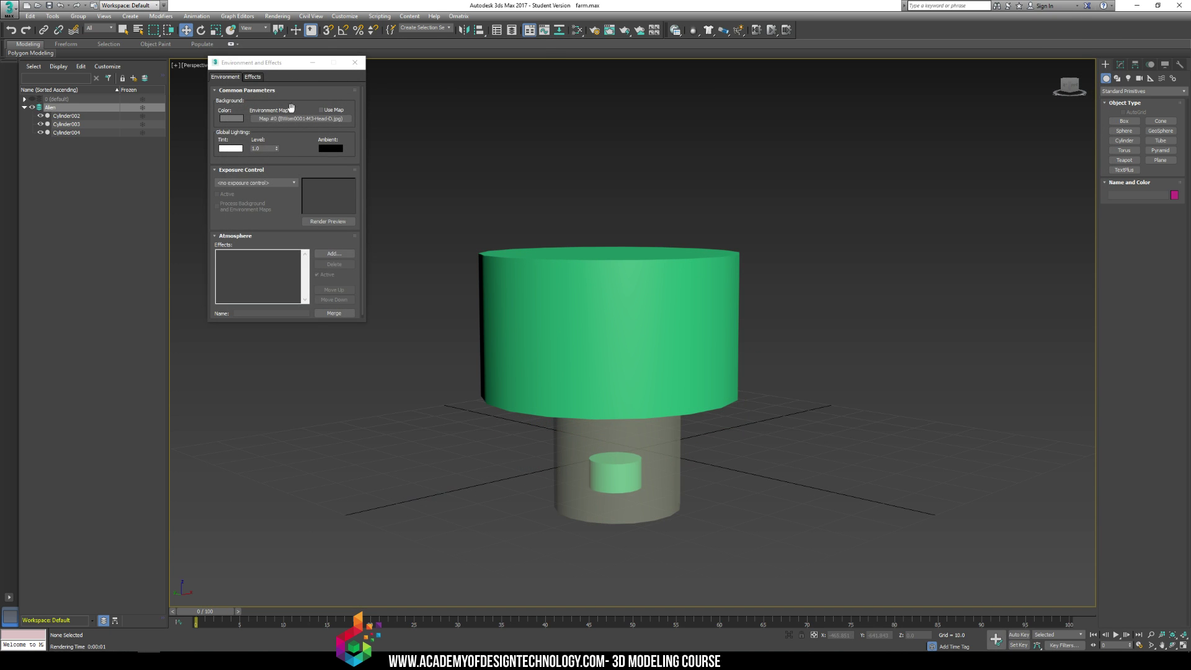
Set the environment background color to white, check it in a test render, and close the Environment settings
left_click(231, 118)
left_click_drag(420, 119, 423, 144)
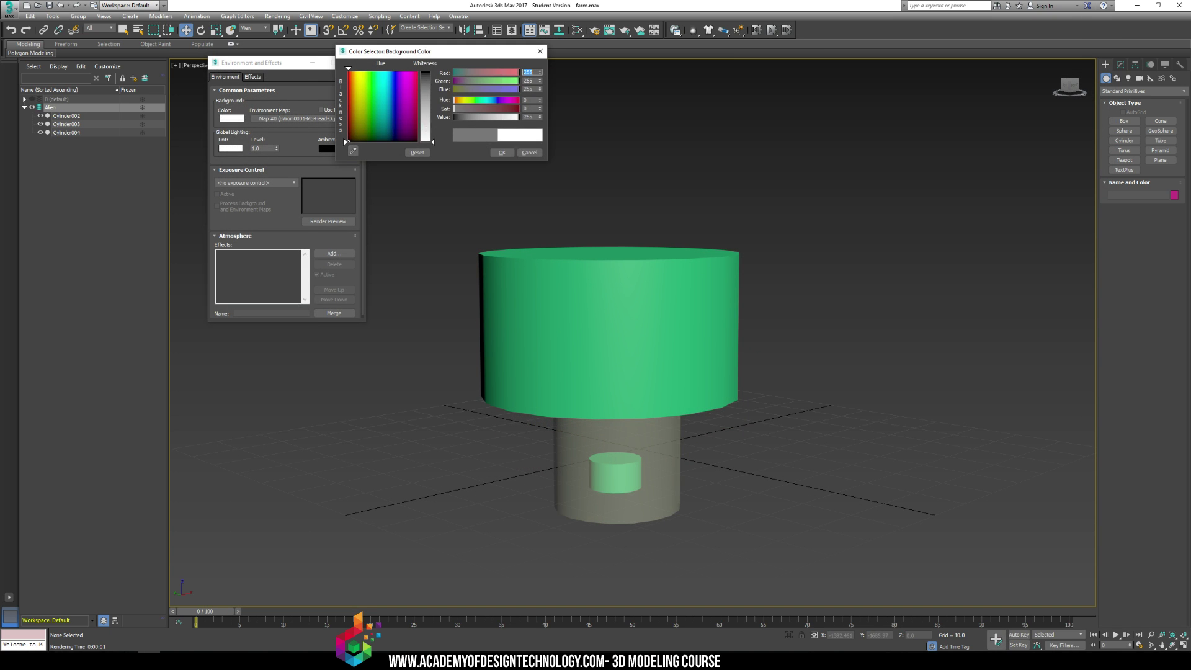
left_click(502, 152)
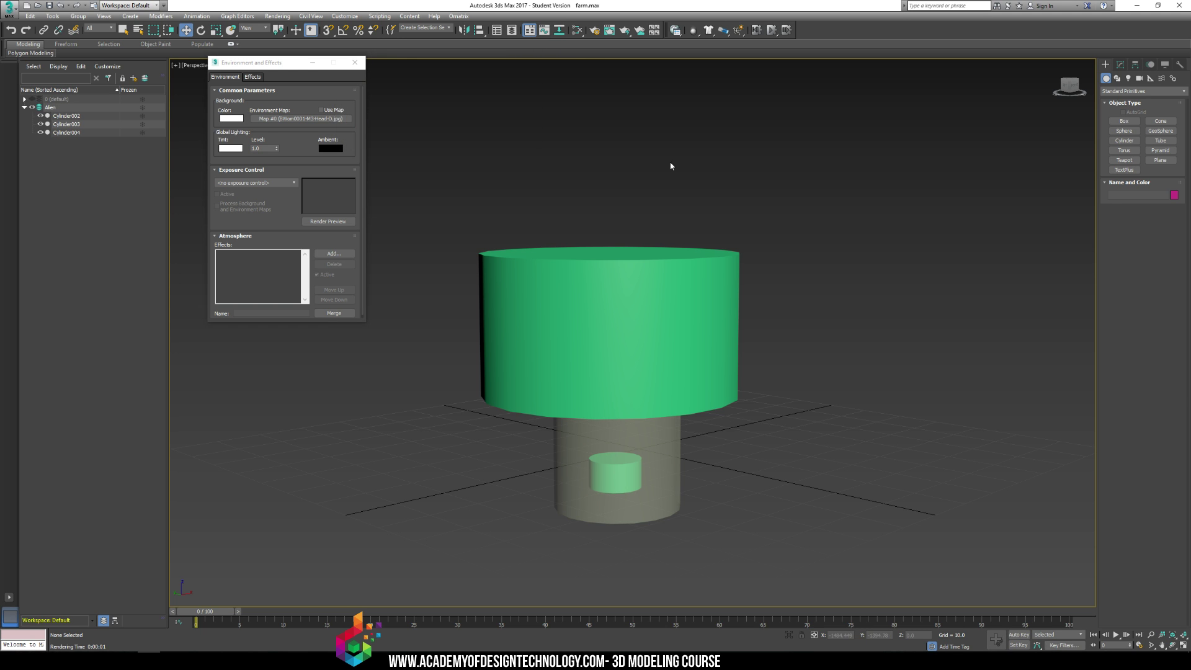
key("shift+q")
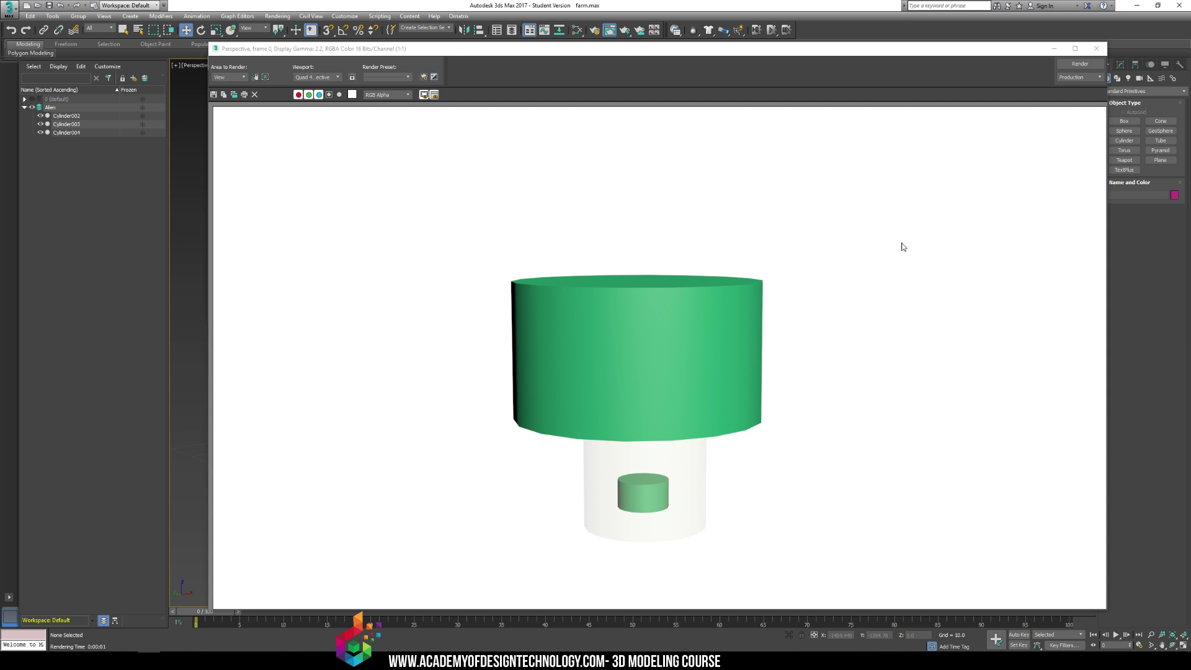
left_click(1094, 53)
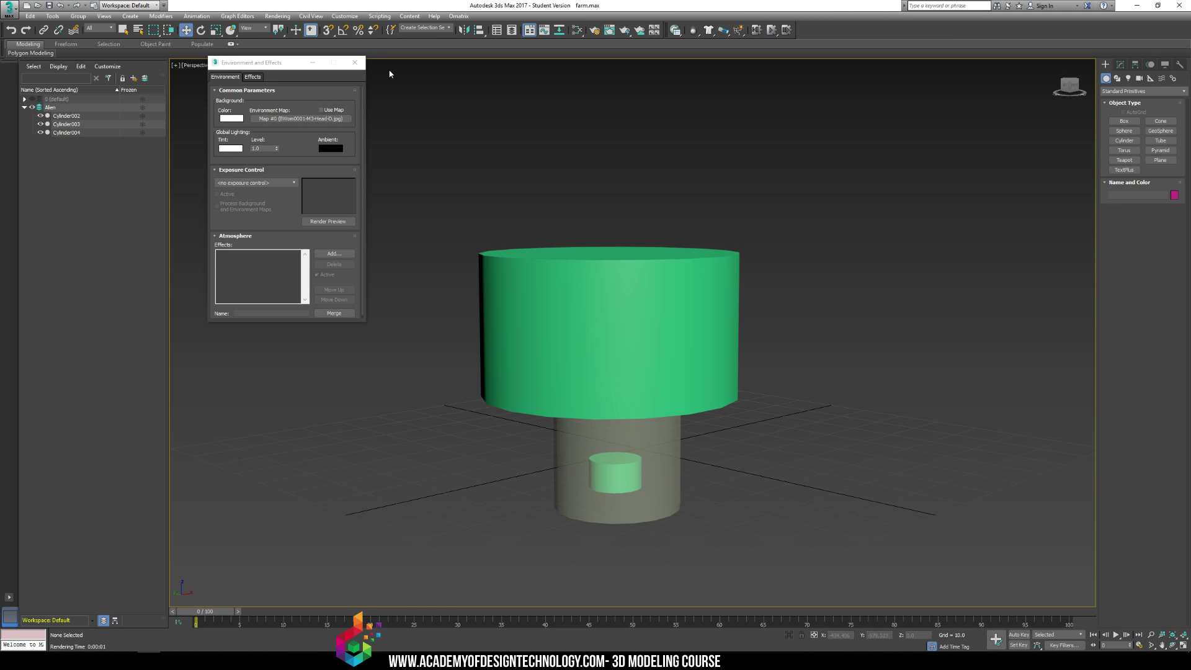
left_click(354, 62)
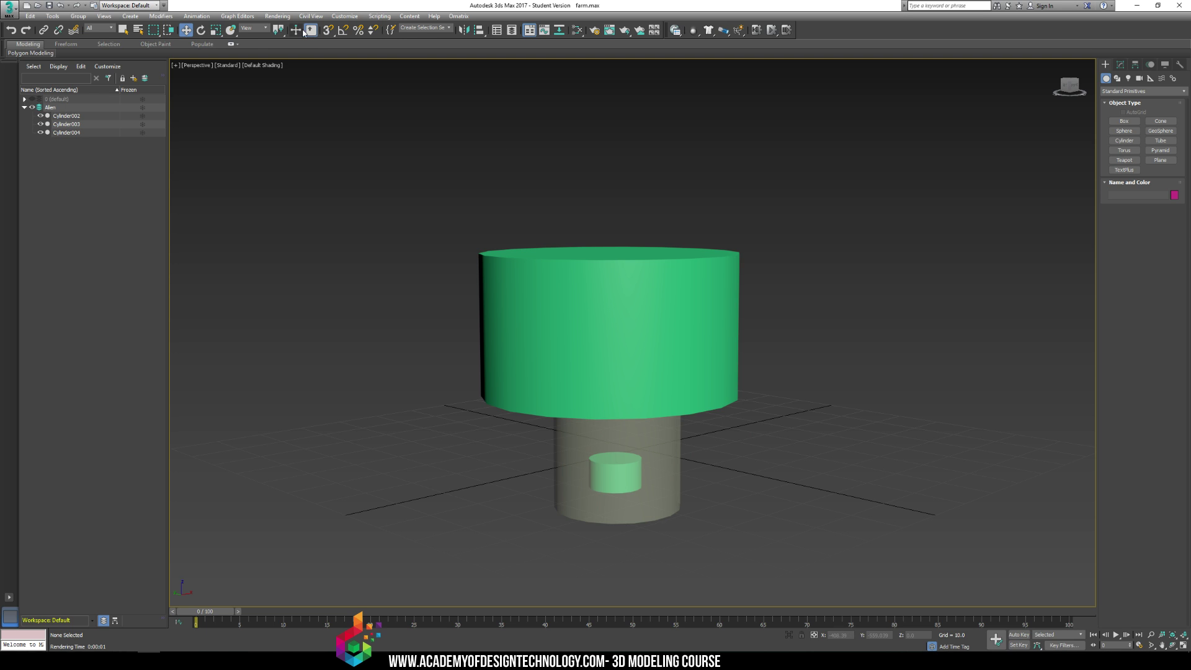
left_click(278, 17)
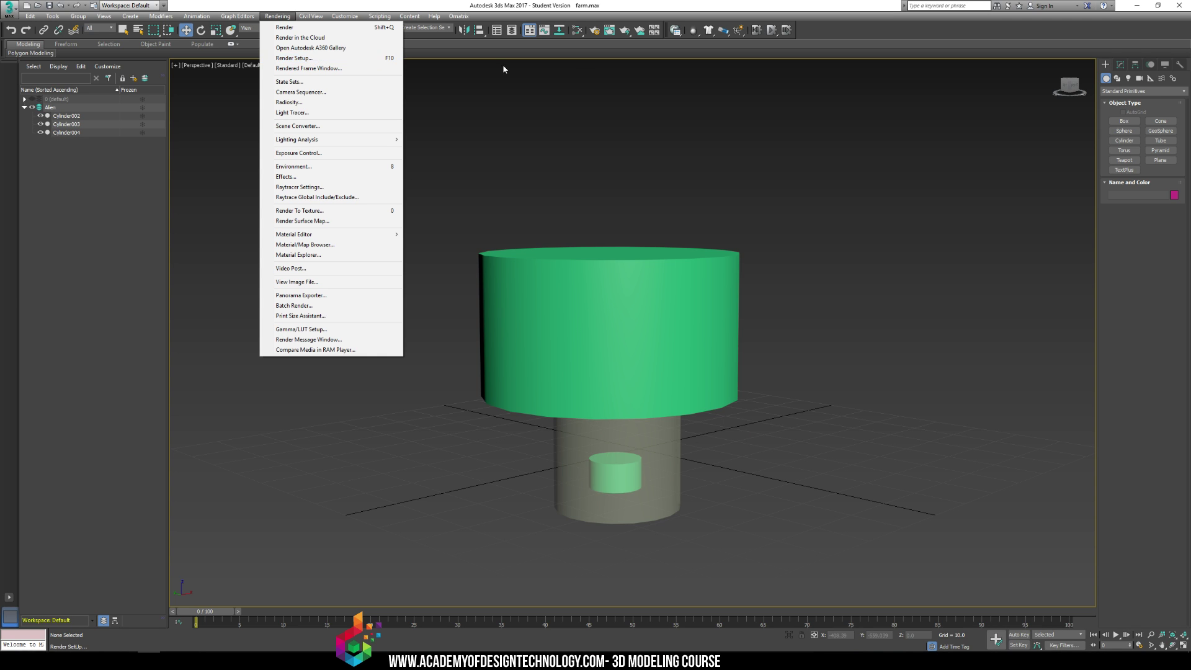
left_click(847, 156)
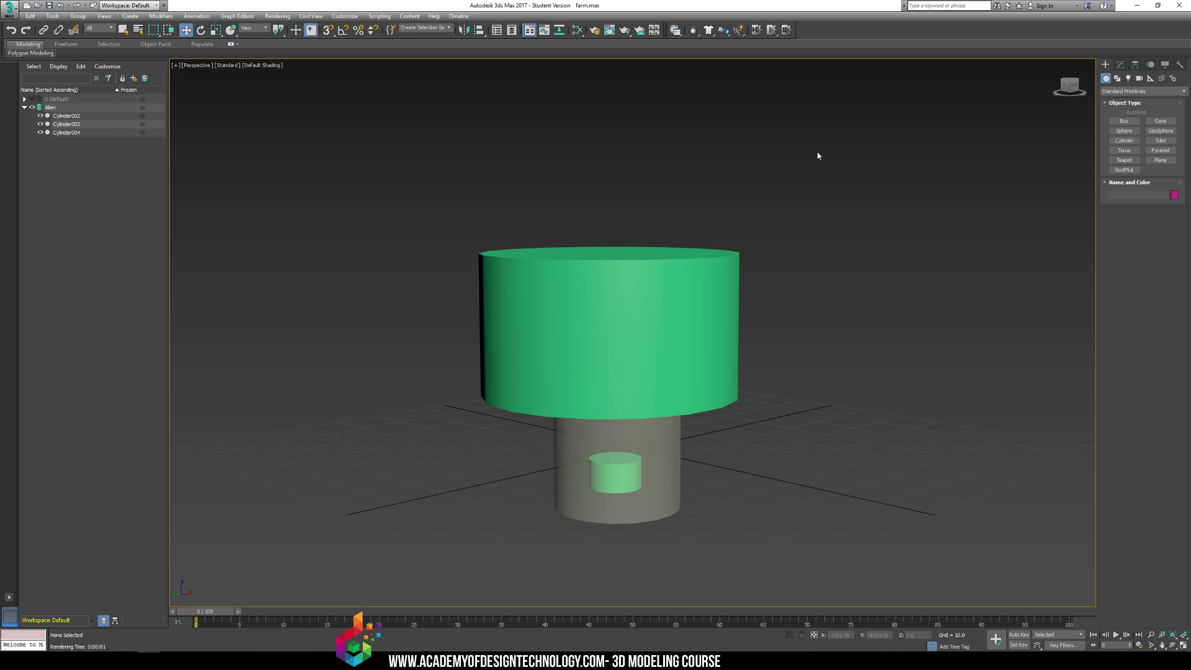
middle_click_drag(765, 208, 764, 214, "alt")
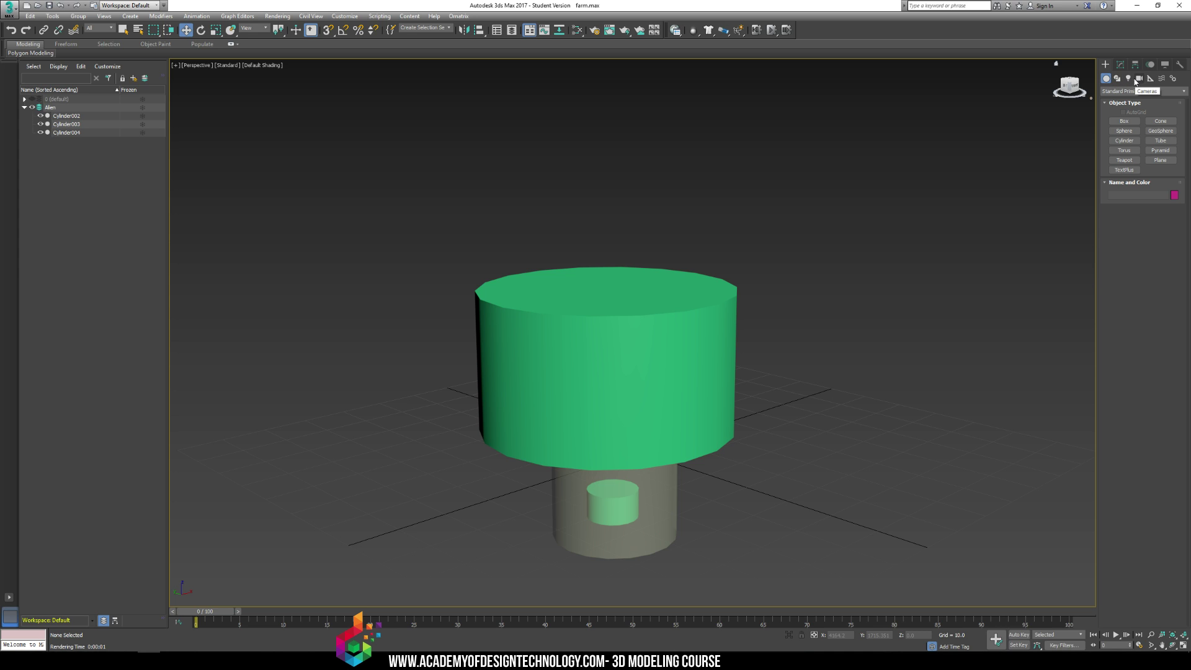
Try placing a short Target camera in front of the cylinders and delete it
left_click(1128, 79)
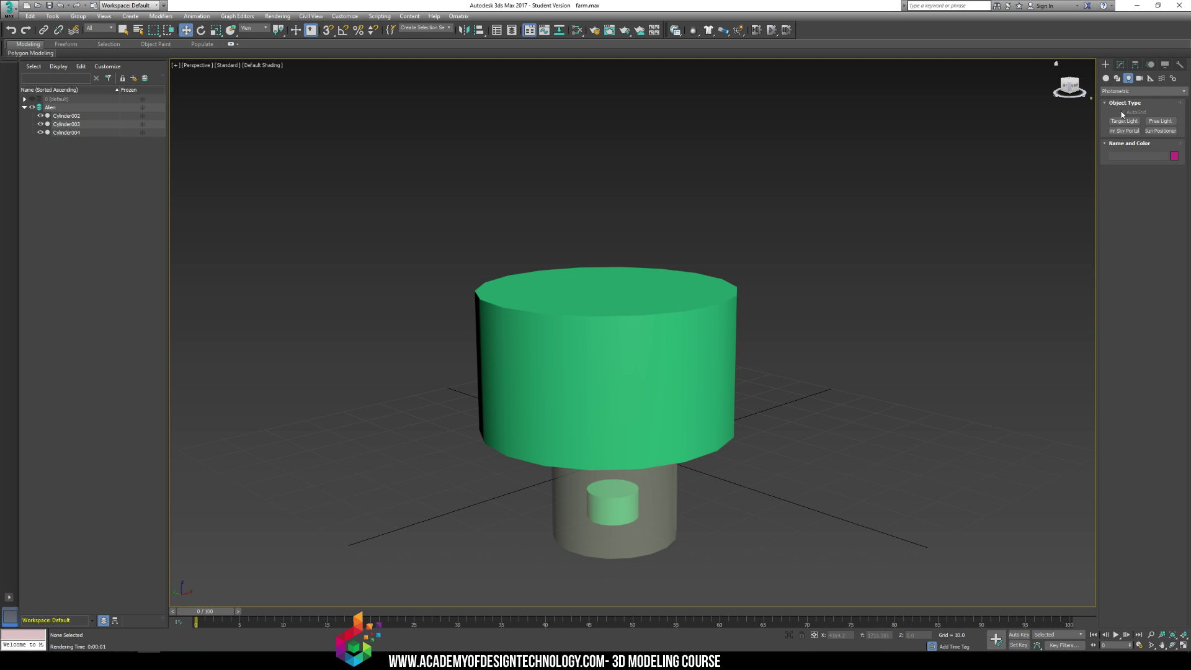
left_click(1139, 79)
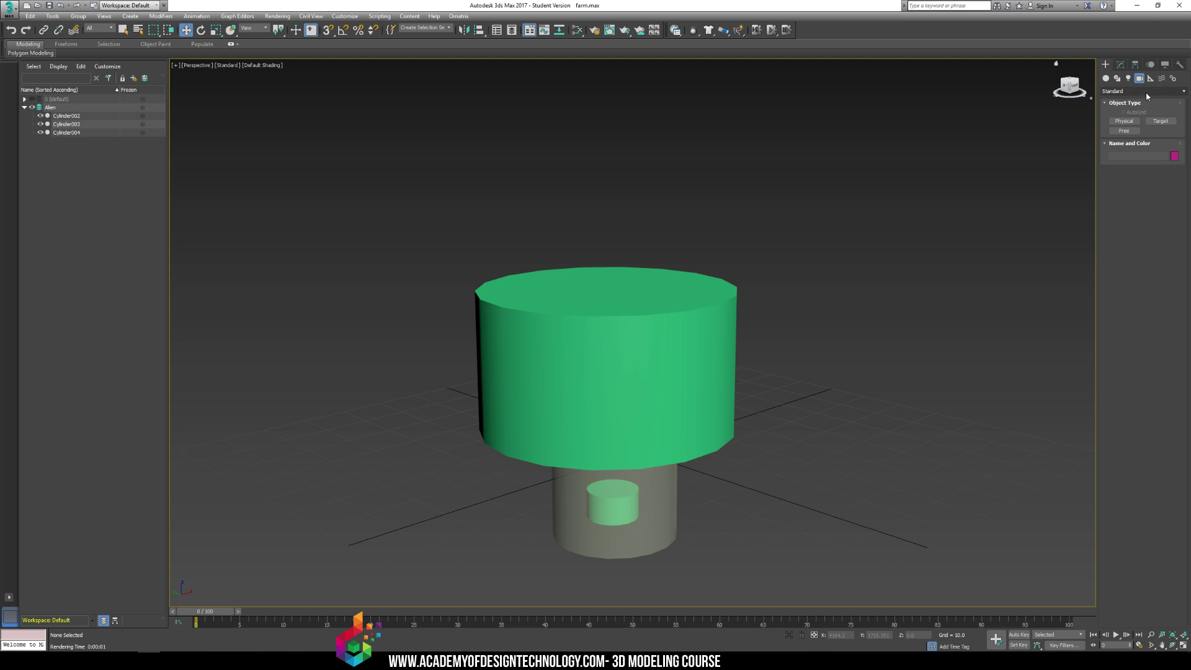
left_click(1127, 121)
left_click(1161, 120)
left_click(1131, 121)
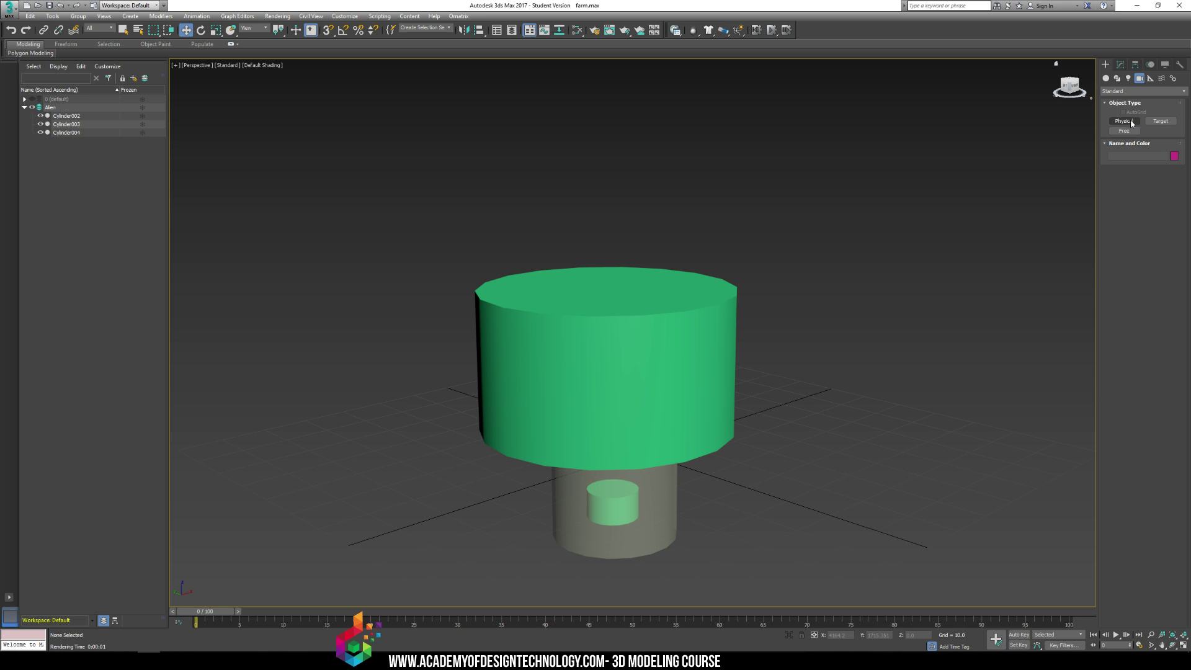
left_click(1161, 121)
middle_click_drag(452, 529, 440, 454)
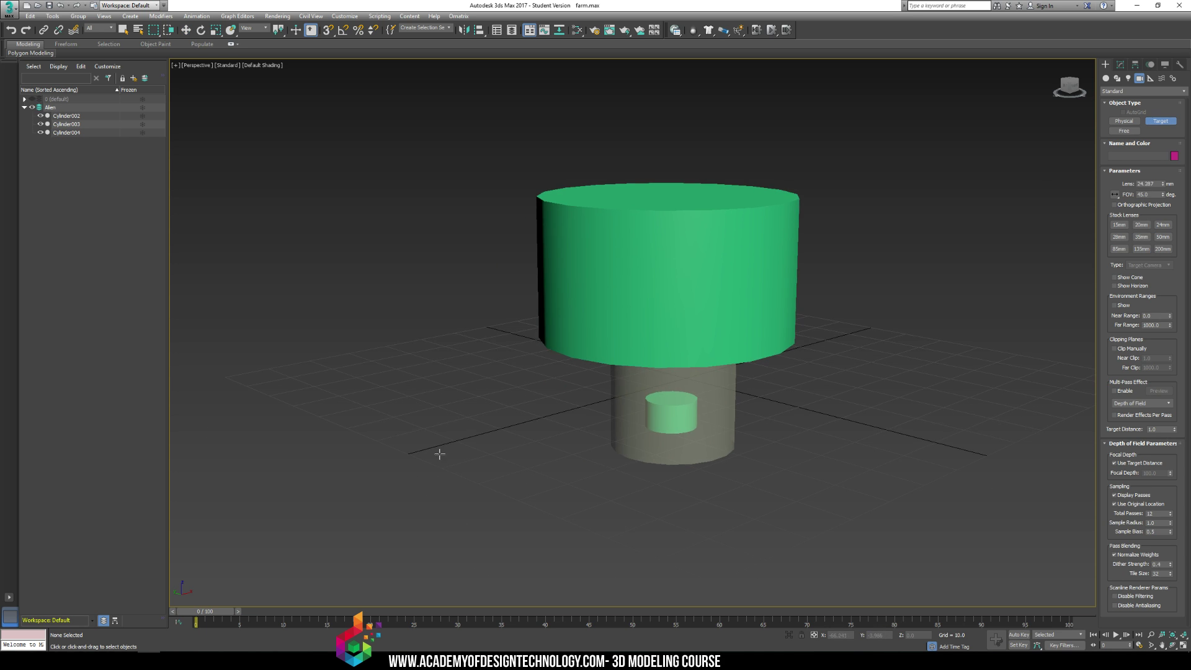
scroll(439, 454, "down", 5)
left_click_drag(417, 480, 489, 470)
key("w")
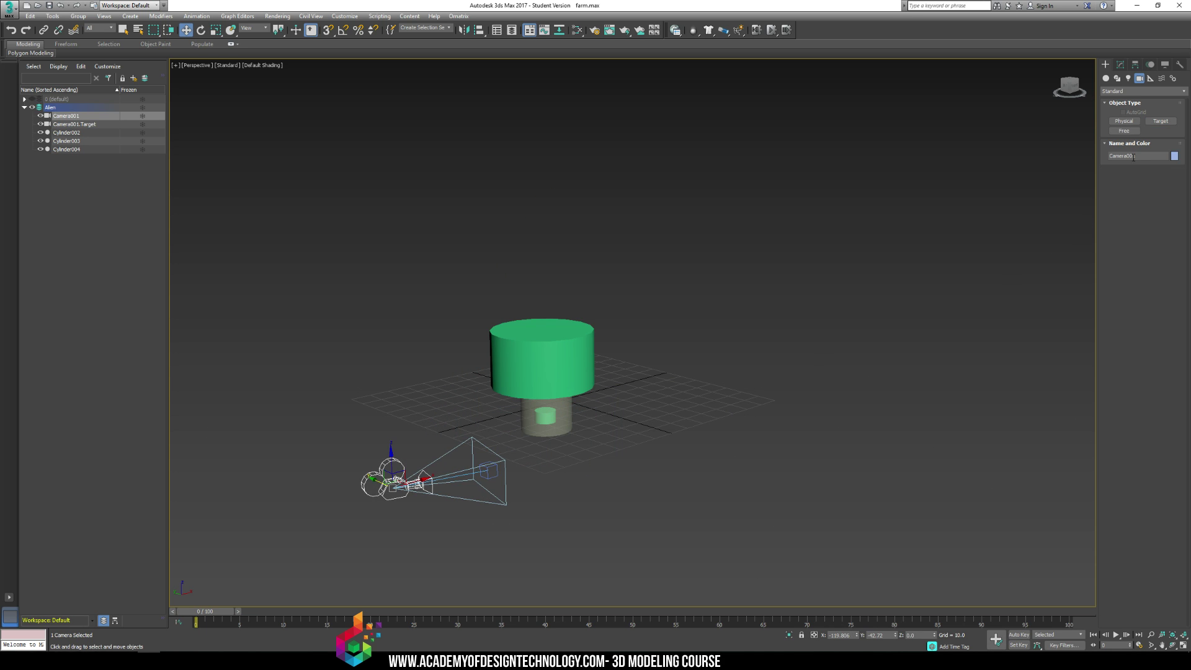
key("Delete")
Create a Target camera in front of the cylinders, aimed at their base with a target distance of about 133
left_click(1160, 121)
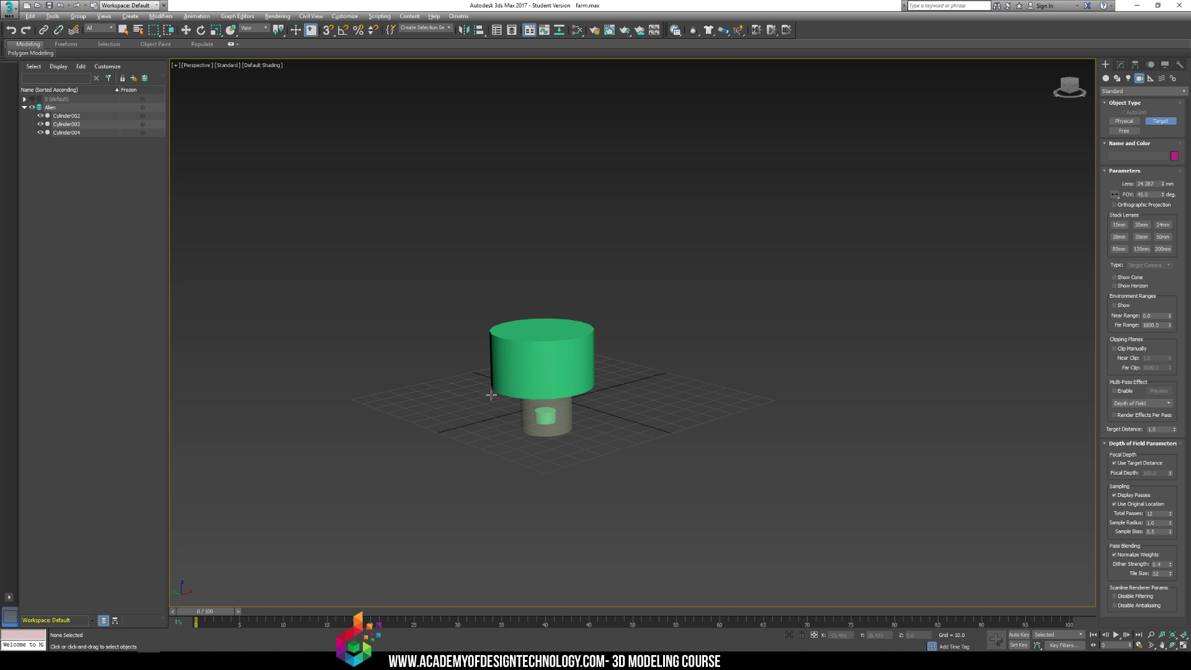
middle_click_drag(491, 395, 553, 356, "alt")
left_click_drag(404, 505, 615, 340)
mouse_move(689, 362)
middle_mouse_down("alt")
mouse_move(696, 330)
mouse_move(647, 328)
mouse_move(682, 344)
middle_mouse_up("alt")
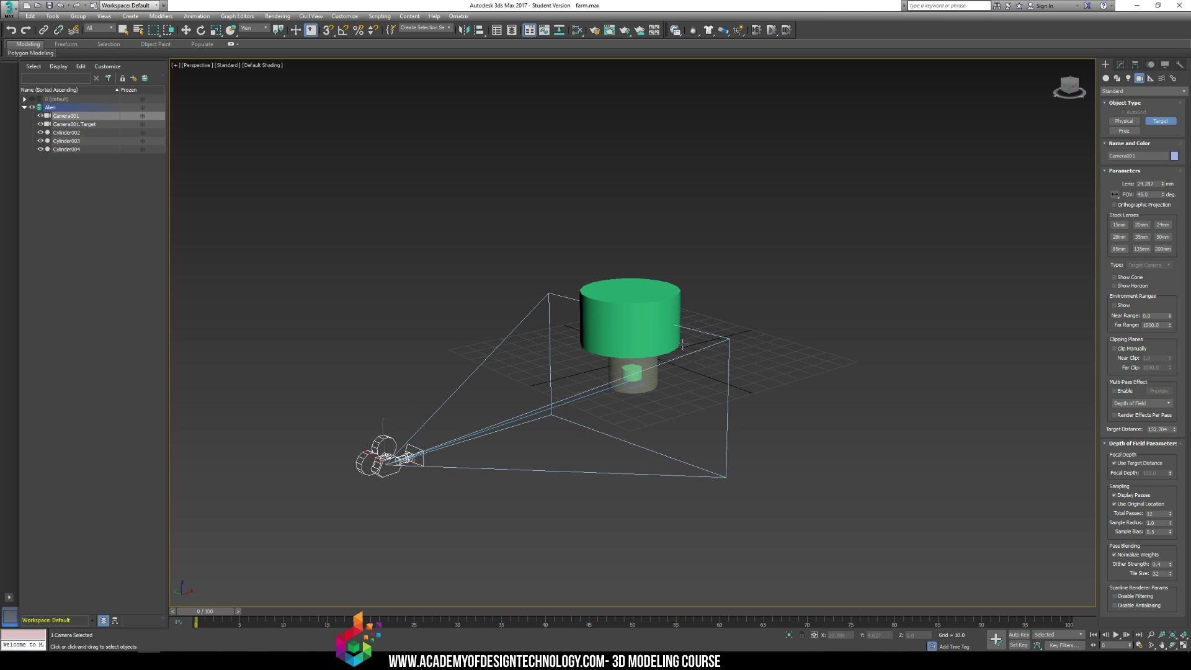
key("w")
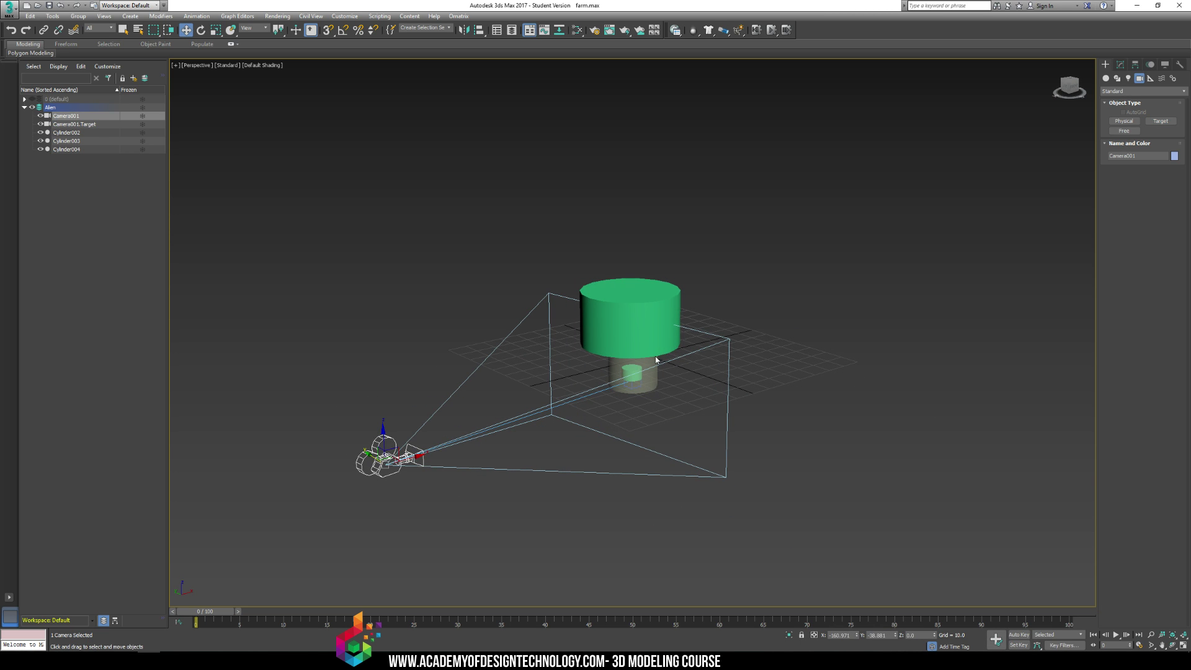
Move the camera and its target from the Alien layer to the 0 (default) layer and collapse the Alien layer
left_click(68, 124, "ctrl")
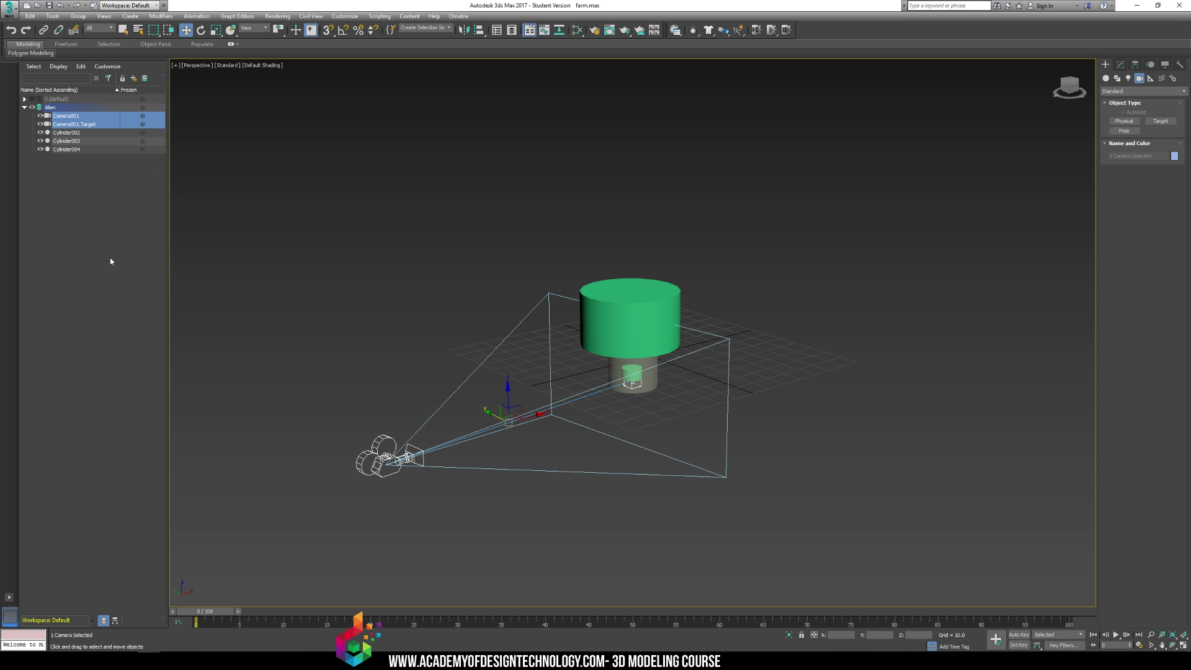
left_click_drag(46, 123, 59, 101)
left_click(24, 141)
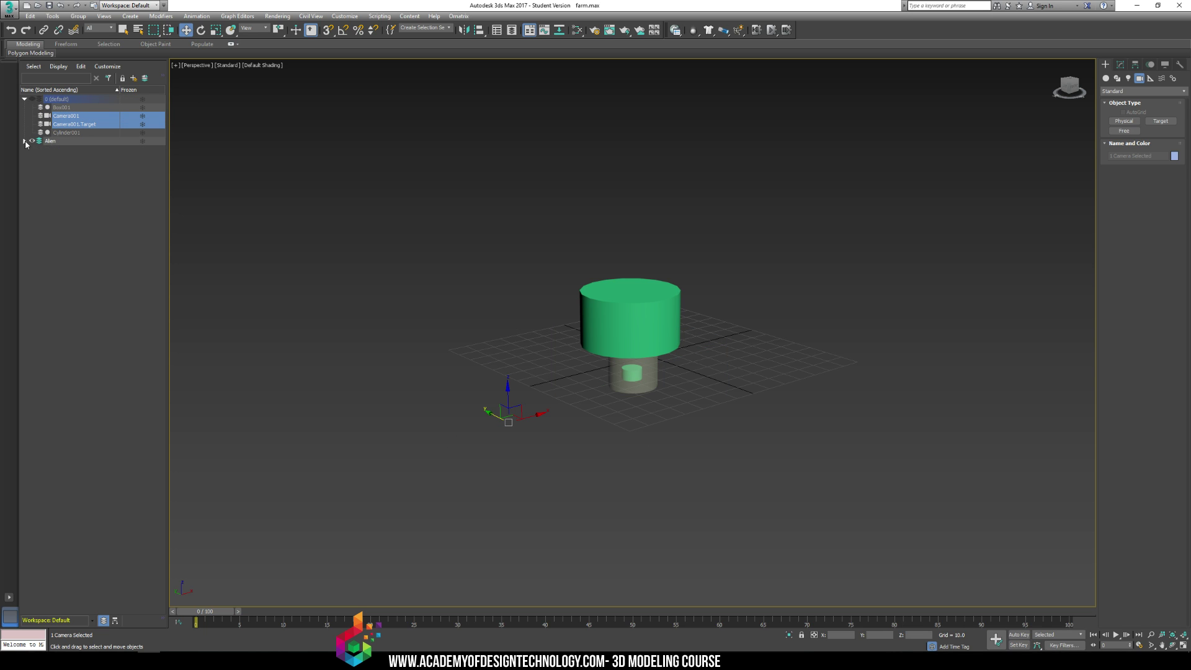
left_click(79, 125)
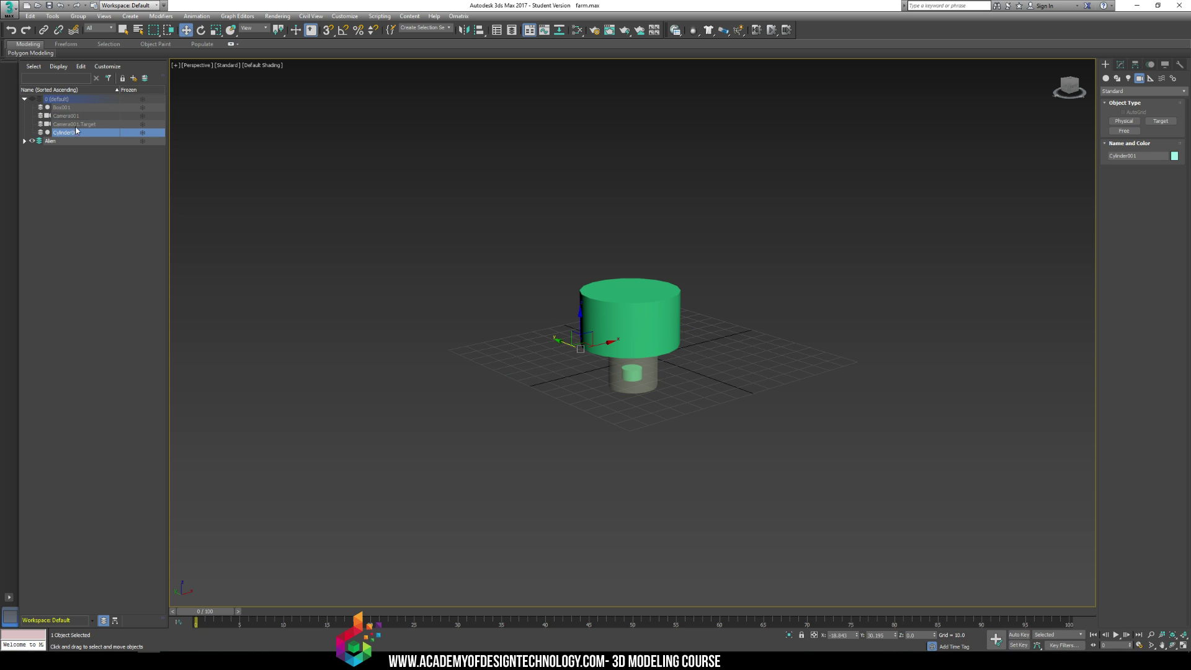
Unhide the 0 (default) layer and select the camera in the scene
middle_click_drag(605, 337, 612, 323)
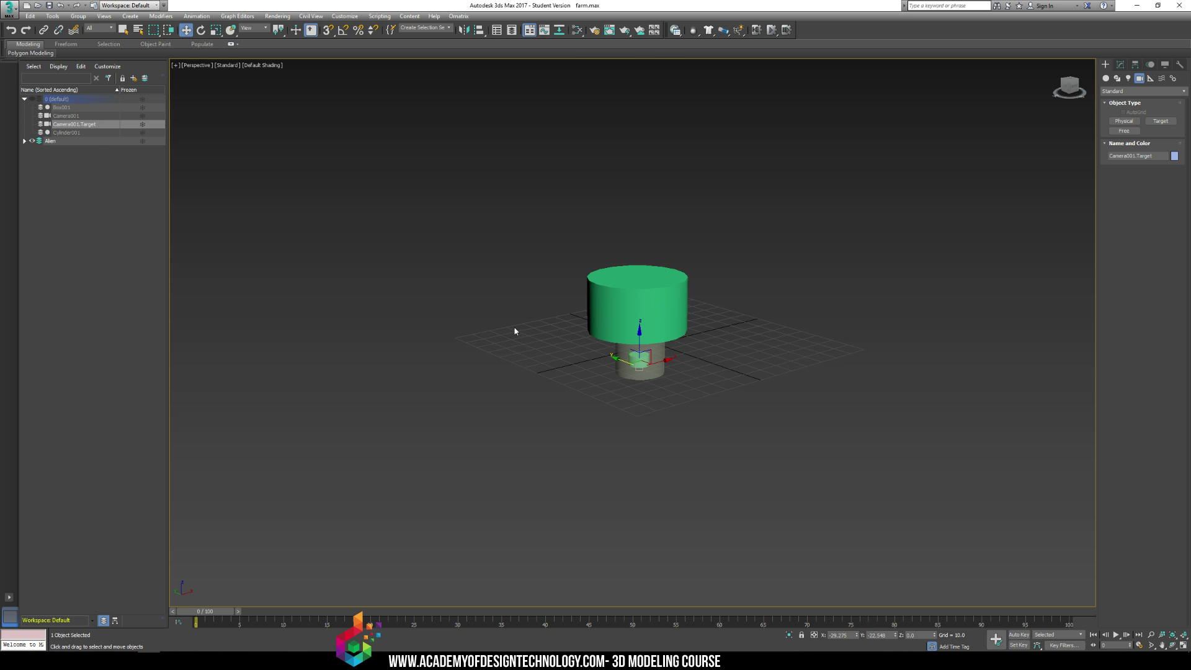
left_click(66, 116)
scroll(601, 403, "up", 6)
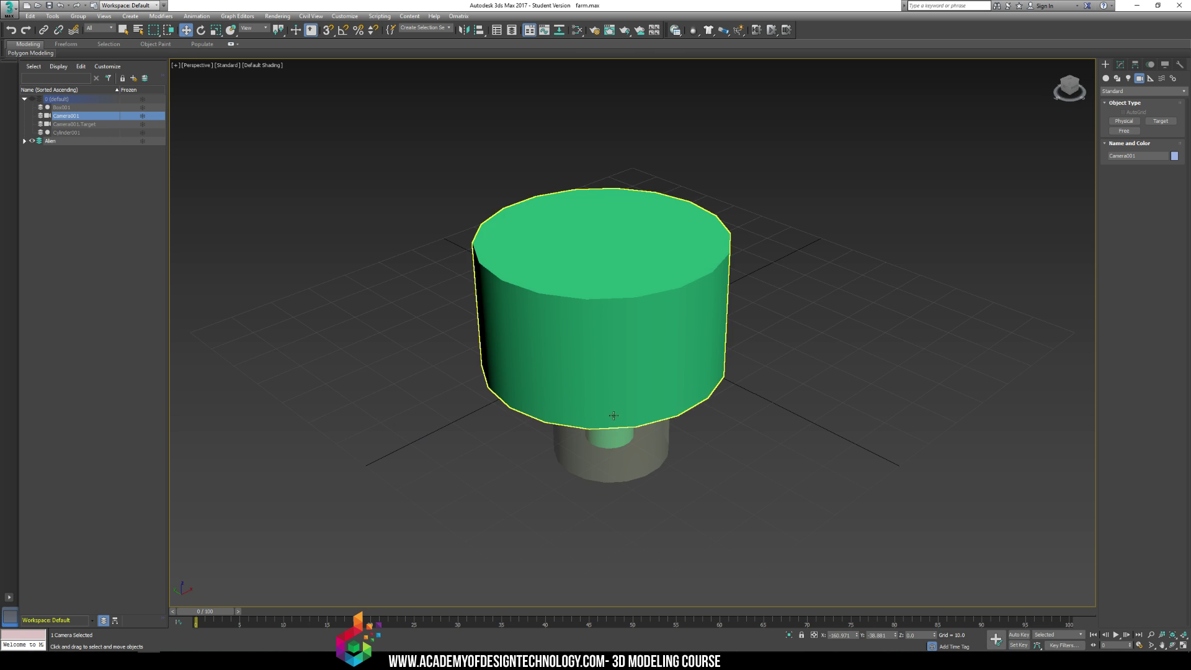
scroll(595, 393, "down", 10)
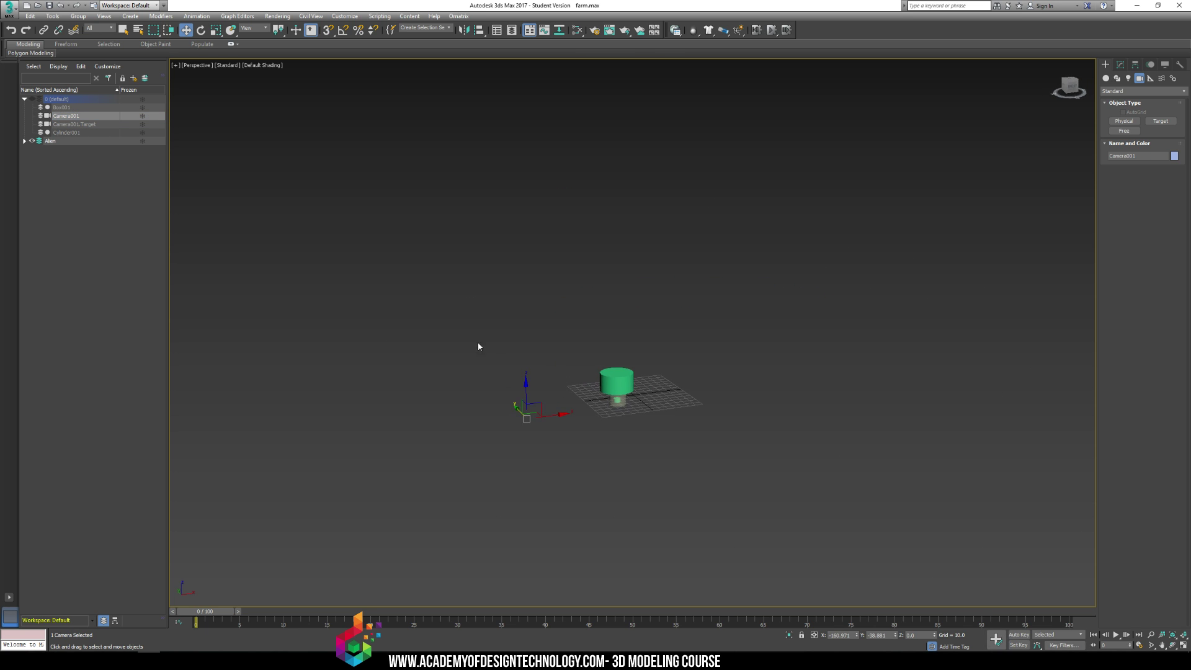
left_click(33, 99)
scroll(553, 361, "up", 5)
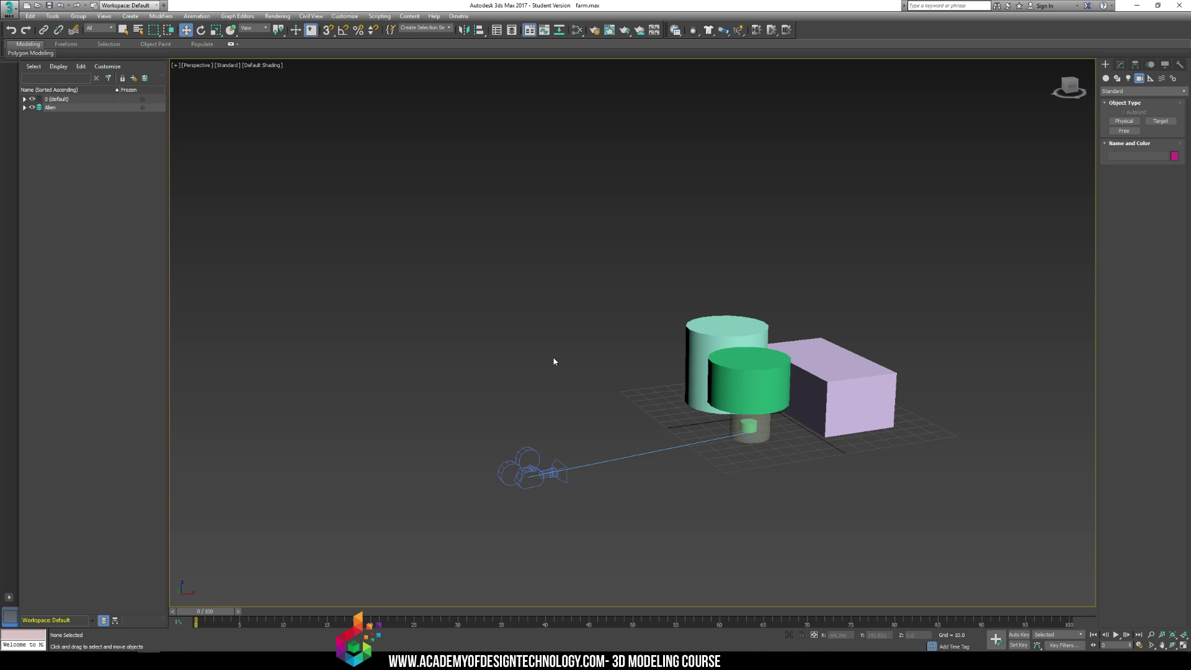
left_click(518, 460)
scroll(540, 445, "up", 5)
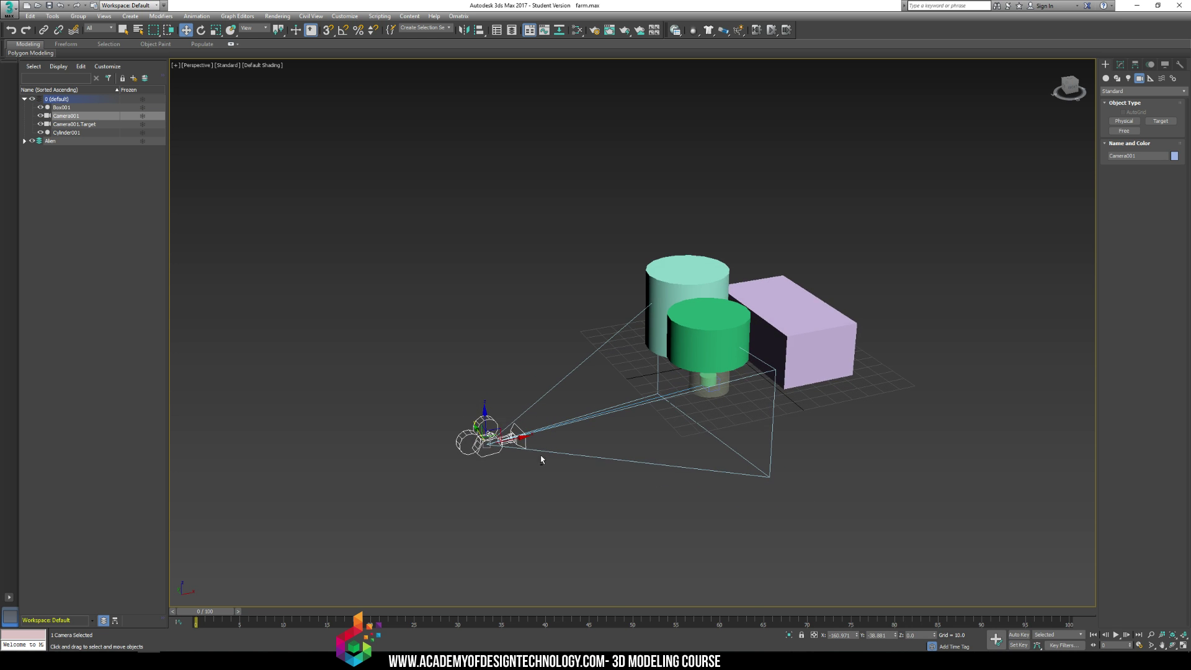
middle_click_drag(522, 445, 439, 432)
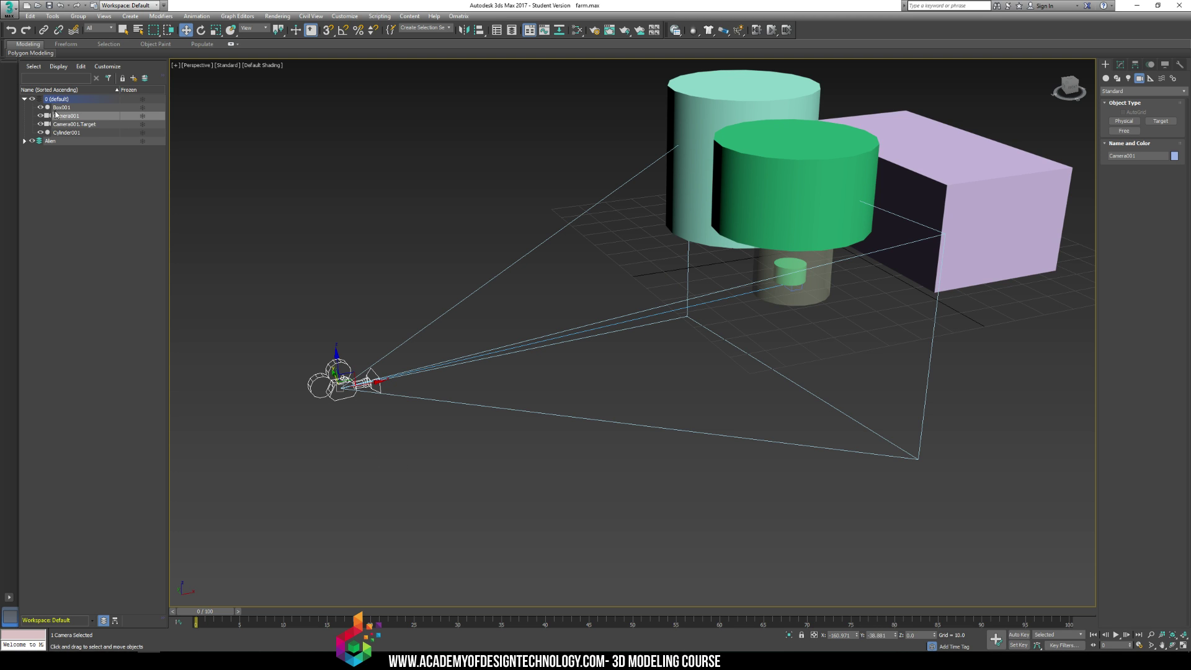
Reposition the camera target along the X axis and raise it to aim at the middle of the objects
left_click(74, 124)
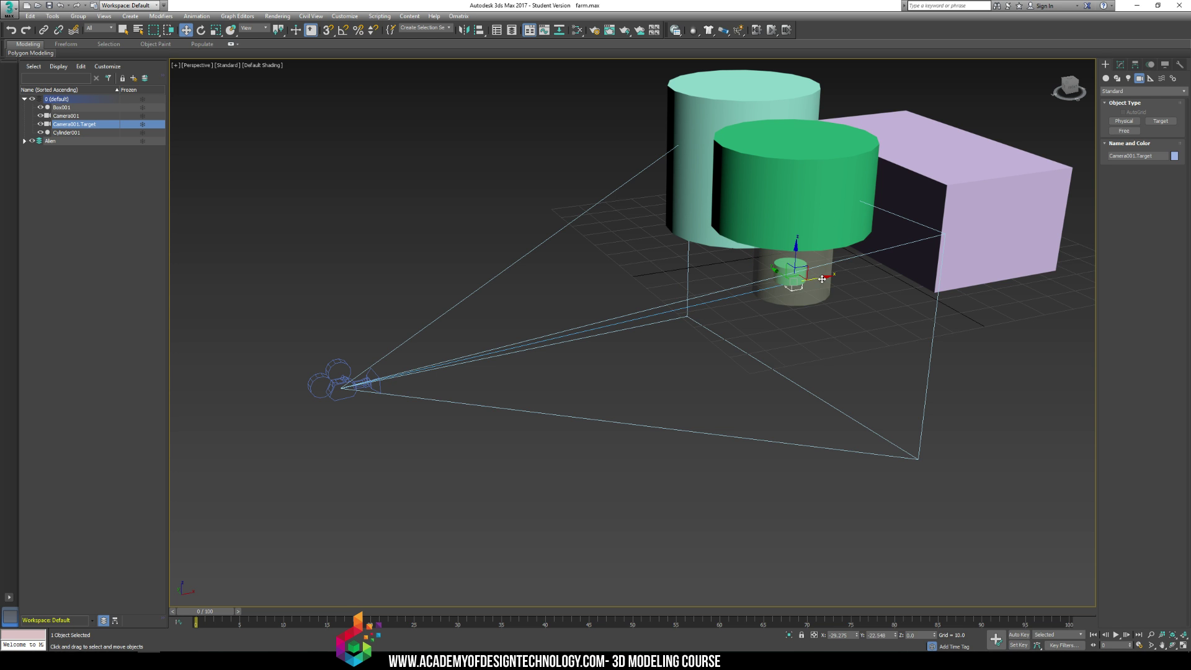
left_click_drag(823, 279, 633, 363)
right_click(633, 363)
middle_click_drag(719, 312, 603, 352)
scroll(603, 352, "down", 3)
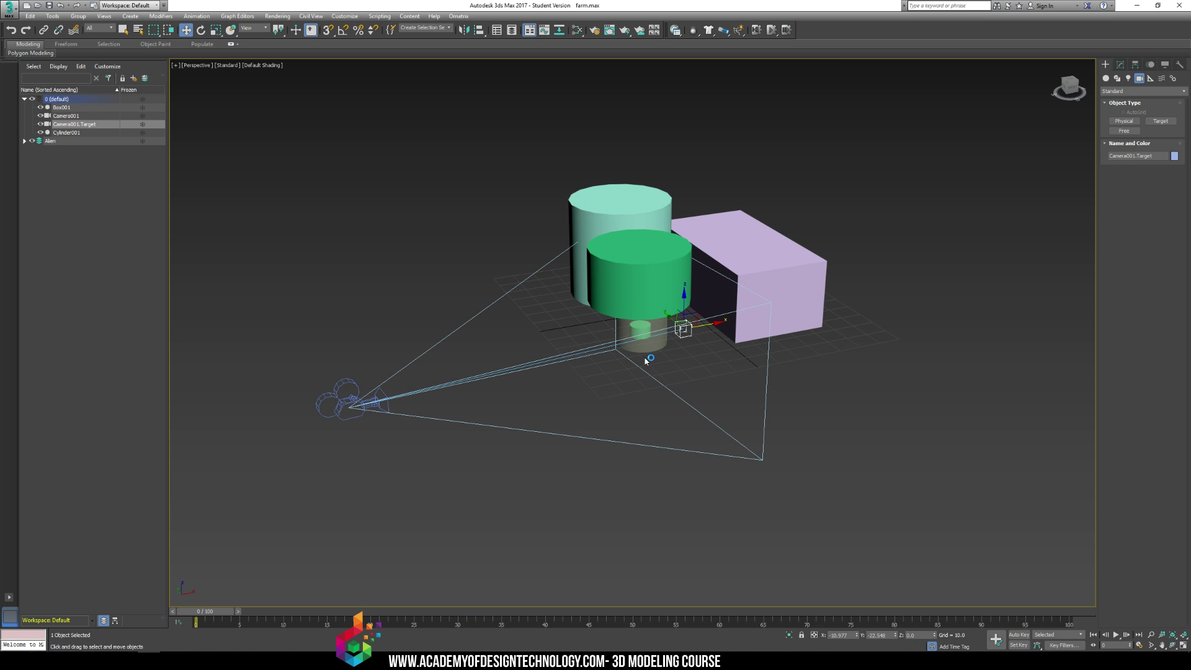
left_click_drag(676, 322, 649, 325)
middle_click_drag(620, 327, 701, 304, "alt")
left_click_drag(662, 297, 668, 260)
Move the camera farther back from the objects and raise it so that it looks down on them
left_click(620, 397)
middle_click_drag(620, 397, 367, 399, "alt")
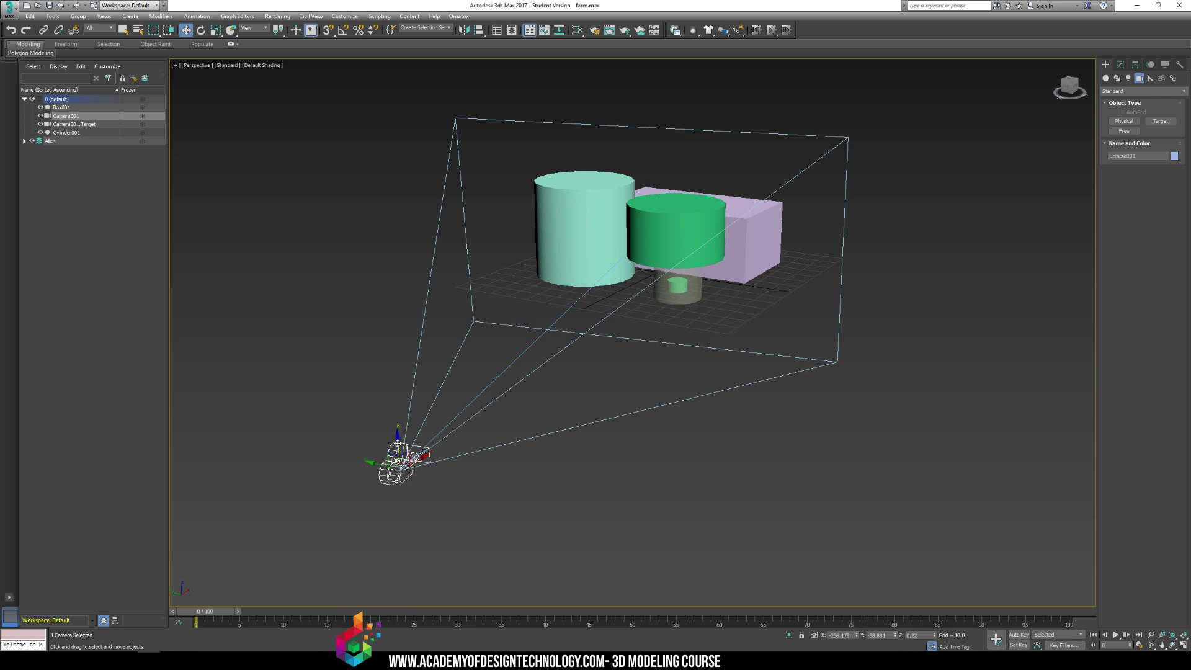
left_click_drag(397, 443, 442, 117)
middle_click_drag(571, 195, 583, 352, "alt")
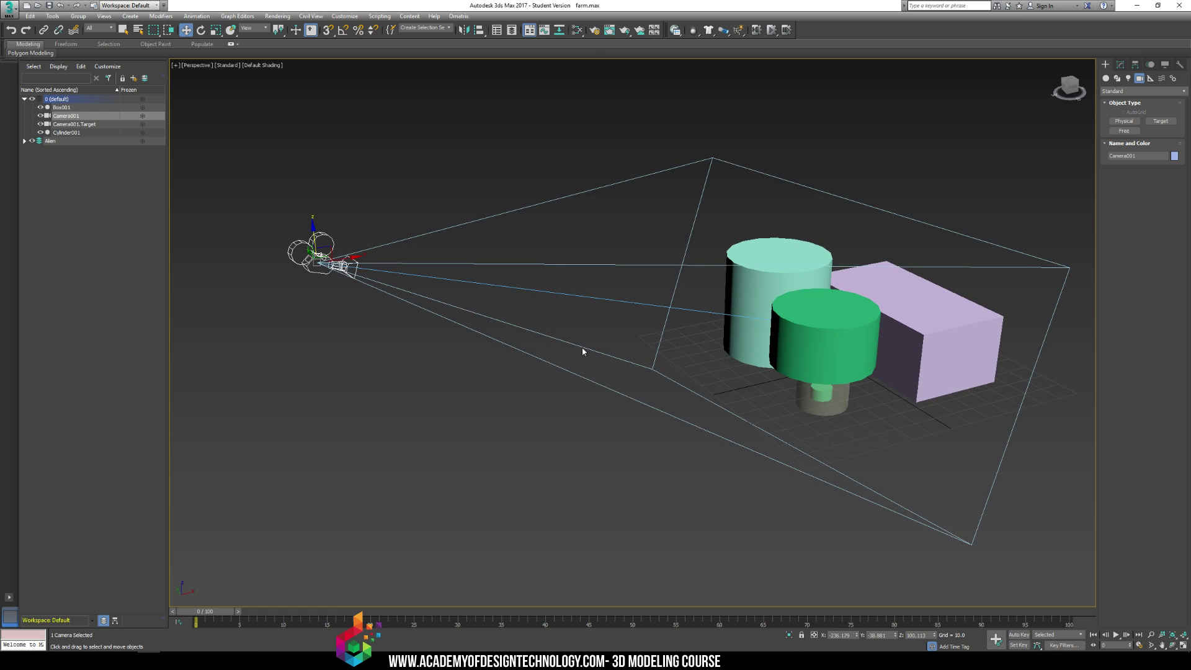
Render the Perspective view, examine the viewport, area and render preset choices, and close the rendered frame
key("shift+q")
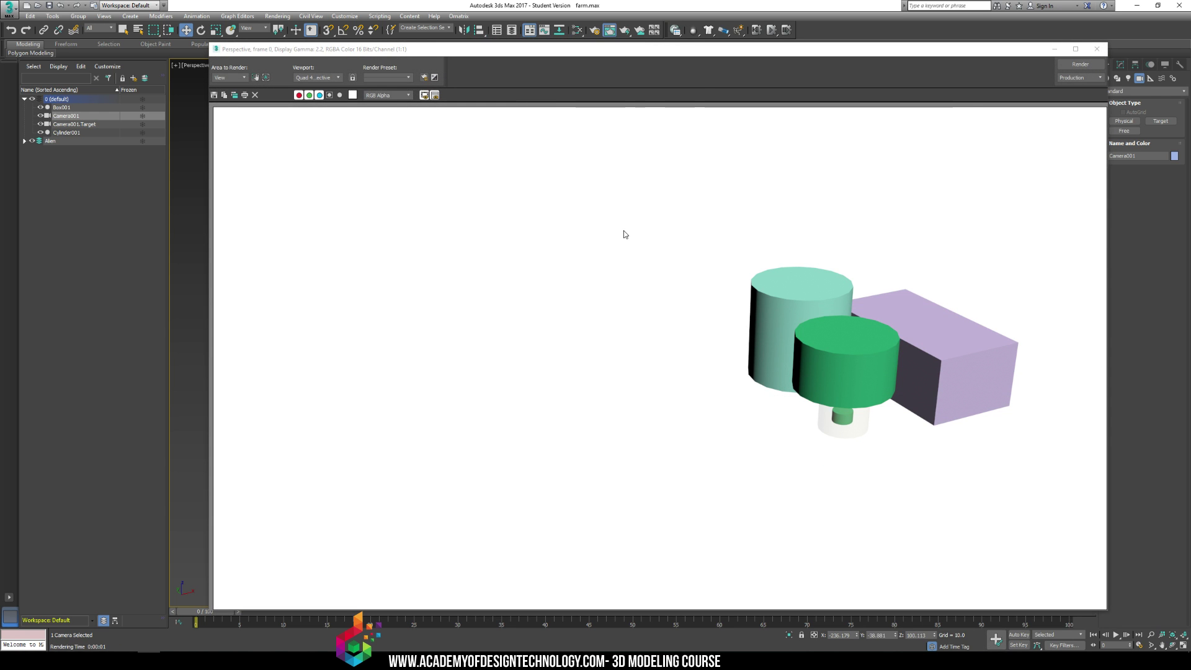
left_click(338, 77)
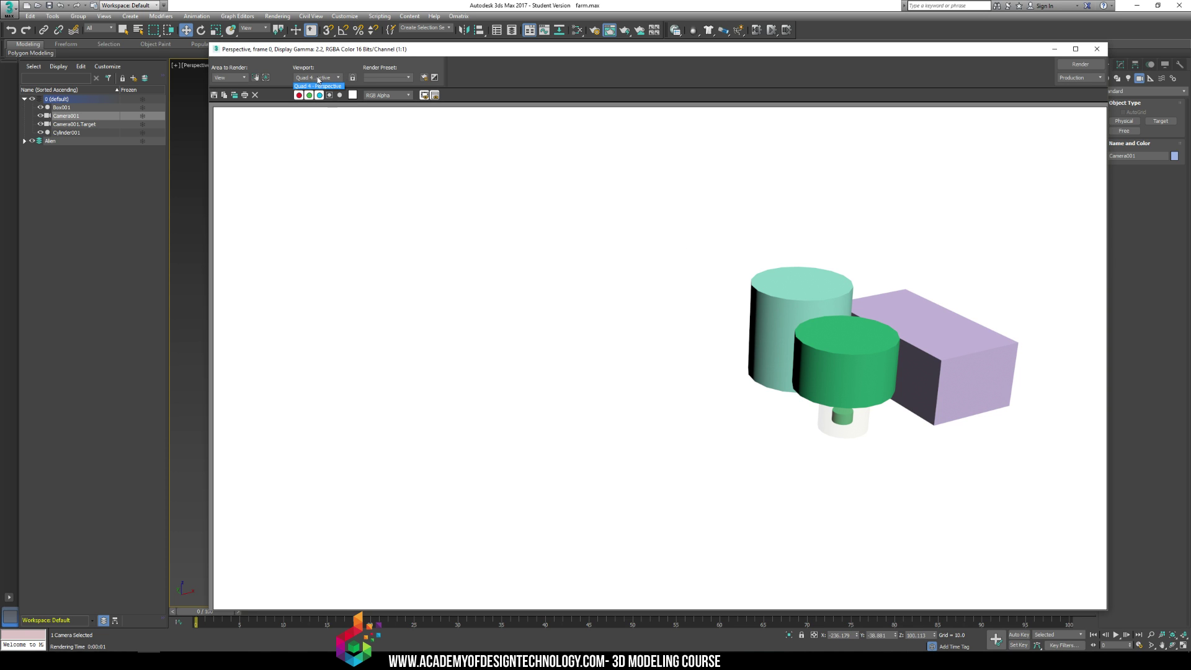
left_click(241, 78)
left_click(242, 78)
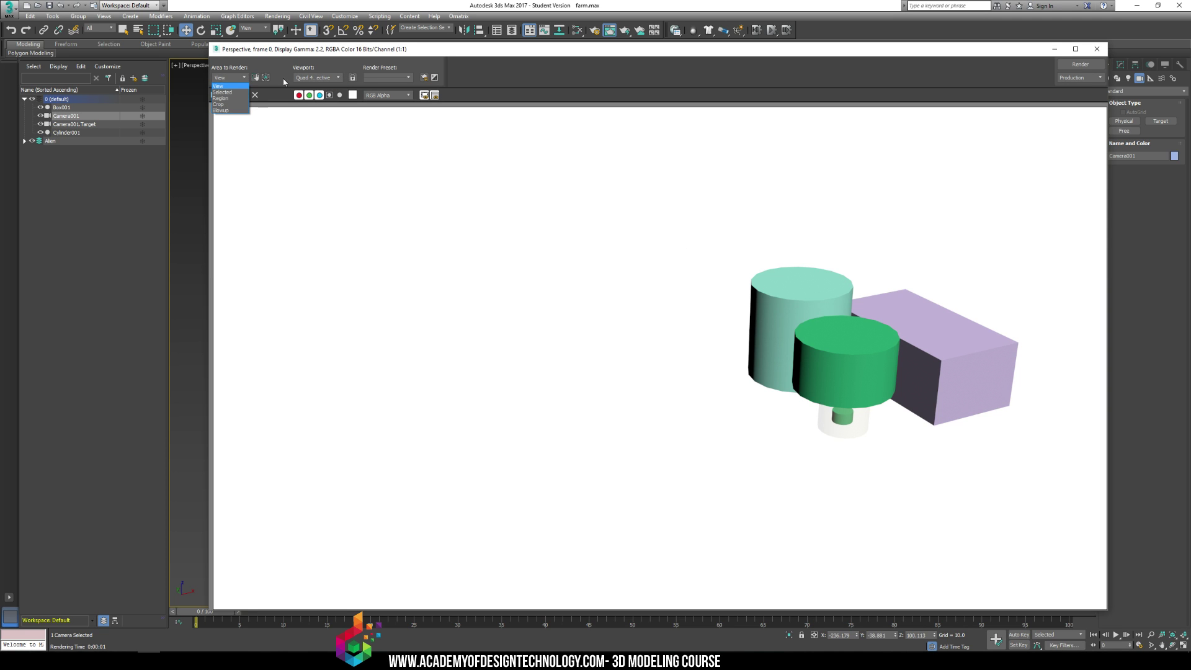
left_click(322, 78)
left_click(400, 78)
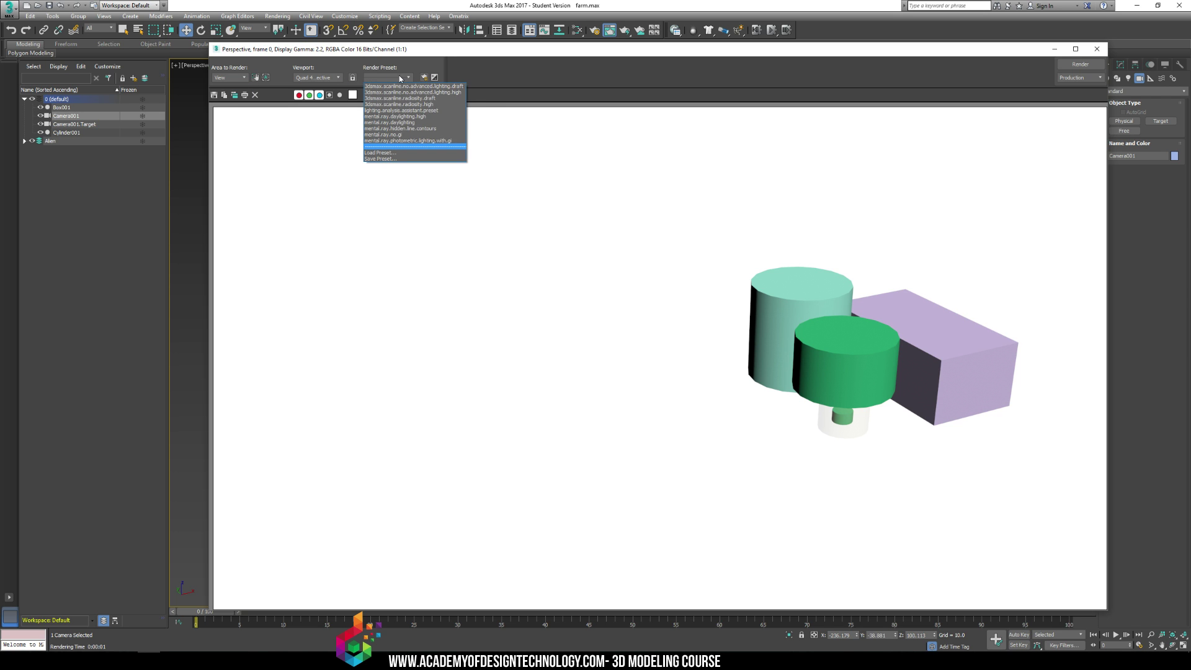
left_click(709, 206)
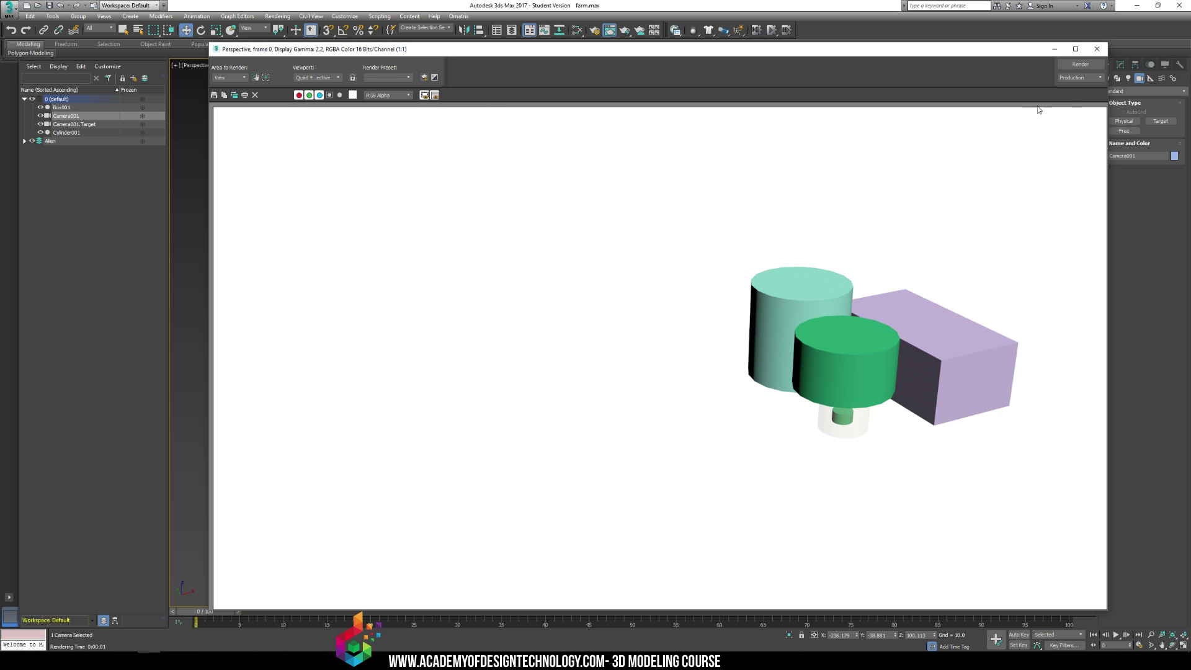
left_click(1096, 49)
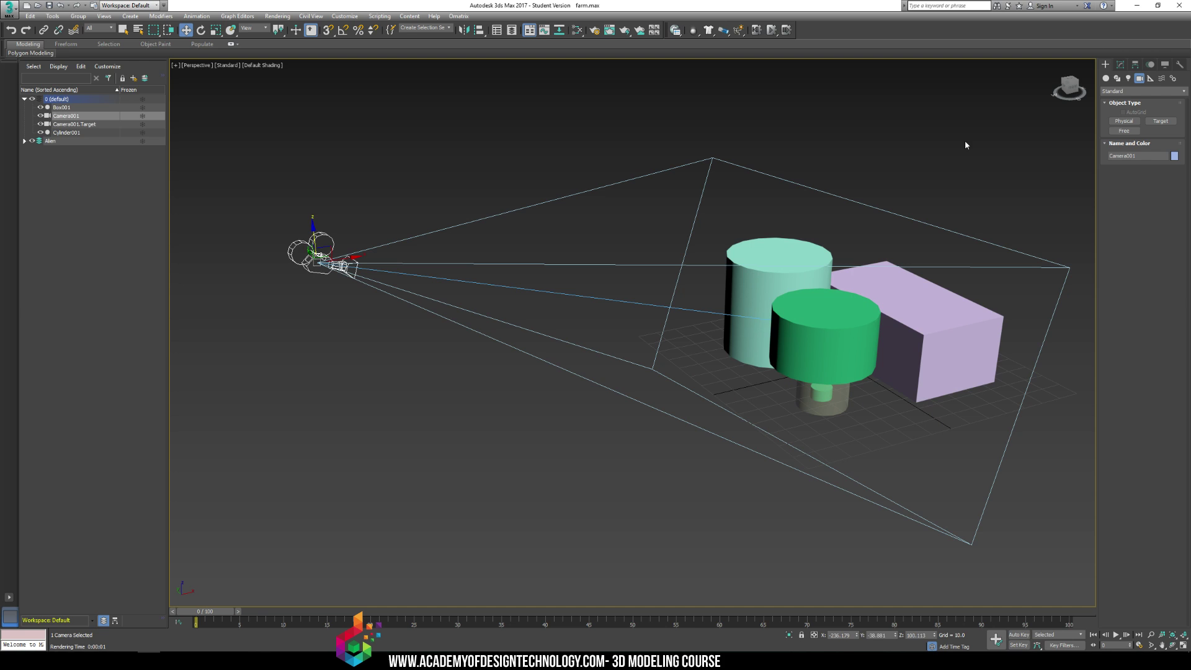
Open Render Setup with the camera selected and place its window clear of the scene
left_click(389, 280)
left_click(317, 262)
left_click(277, 16)
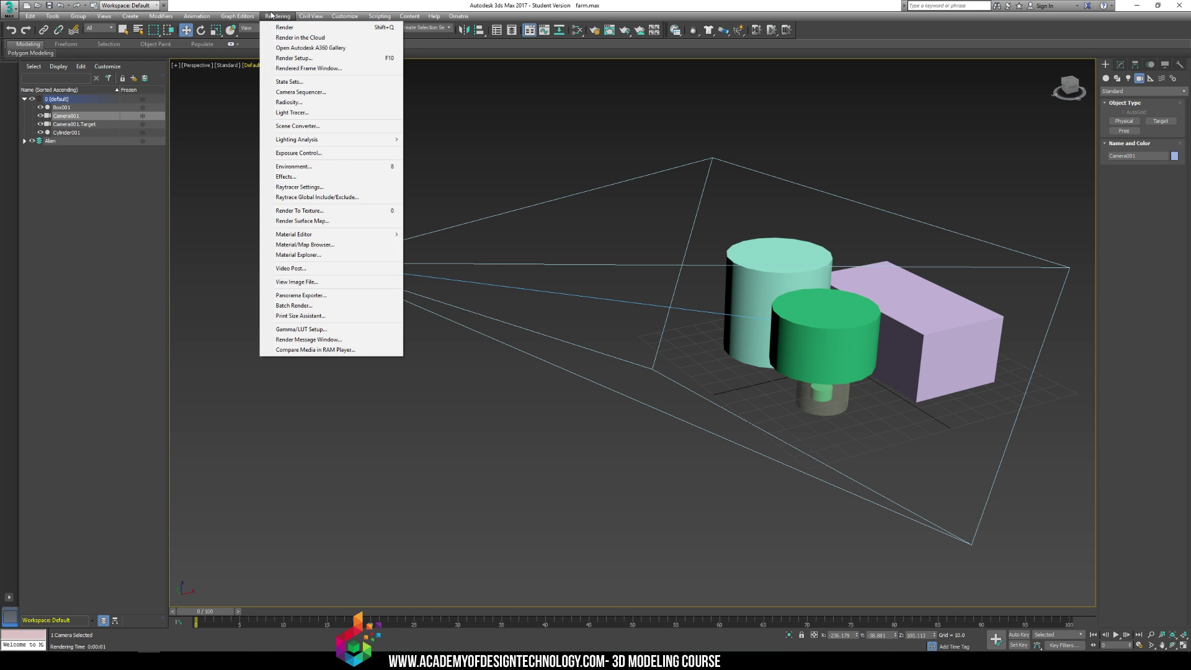
left_click(306, 59)
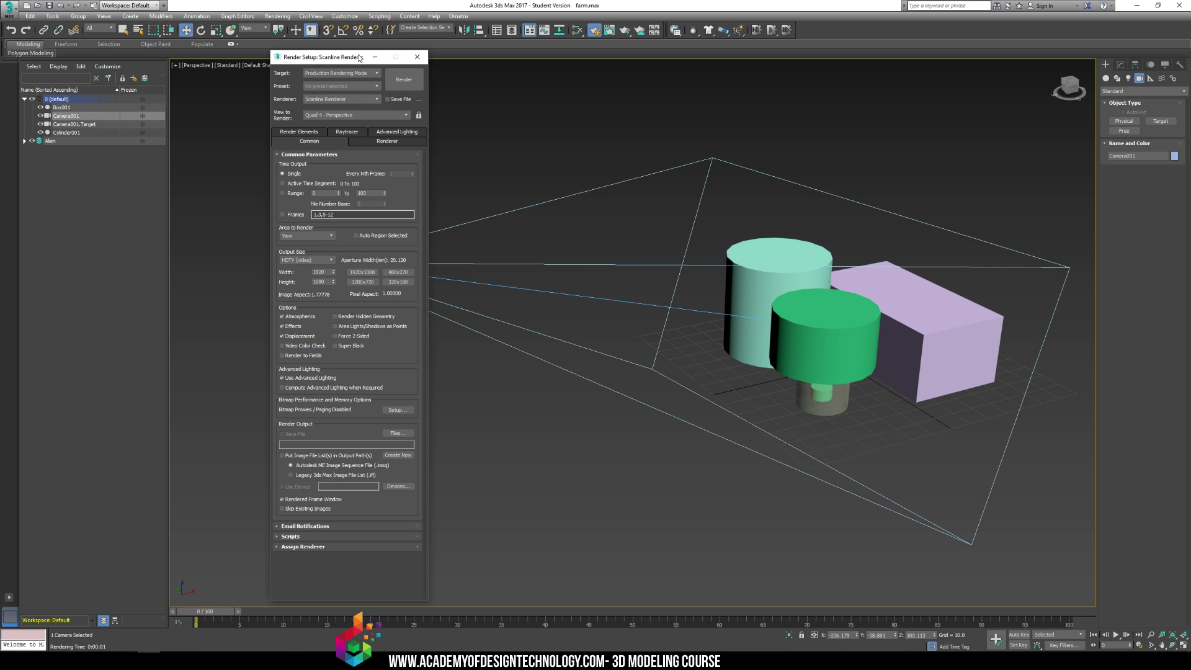
left_click_drag(341, 61, 1053, 42)
Restore the four-viewport layout and activate the Front viewport
middle_click_drag(590, 200, 528, 204)
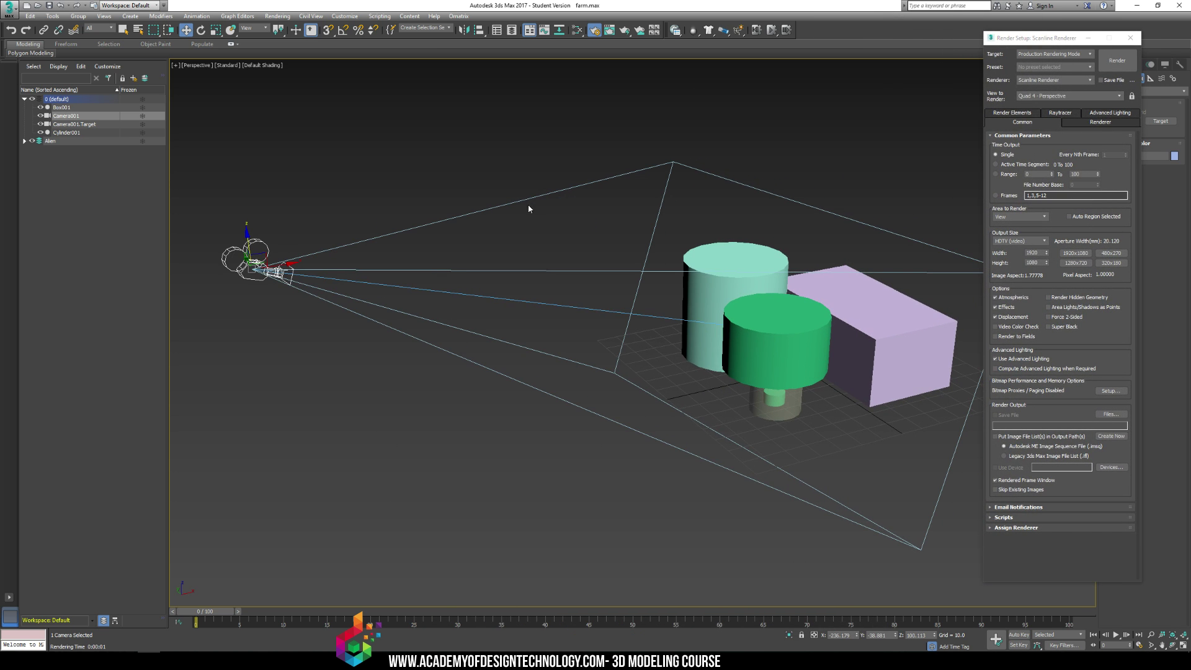
left_click(176, 65)
left_click(186, 75)
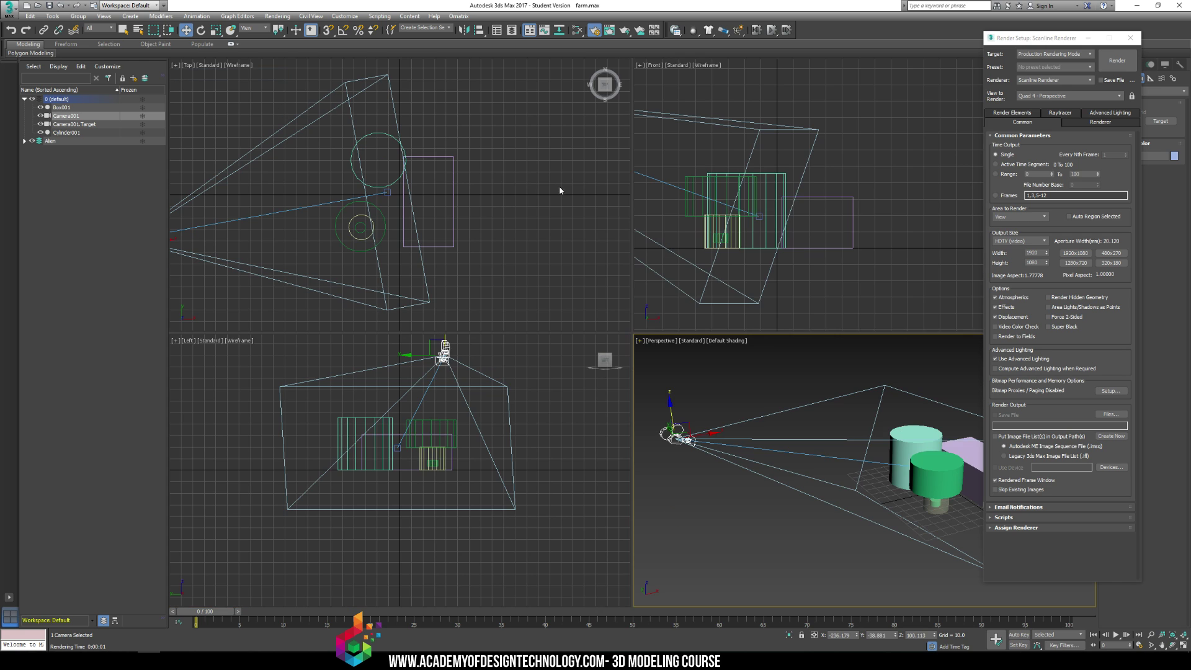
middle_click_drag(698, 262, 609, 237)
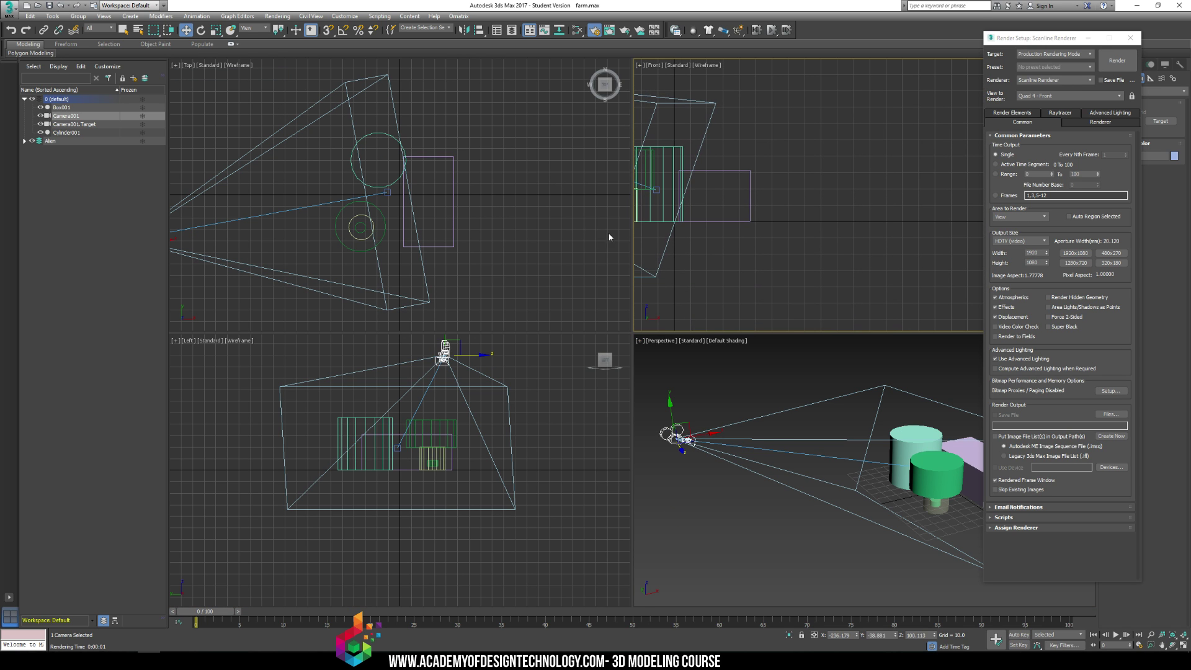
Switch the Top viewport to the Camera001 view and display it with Default Shading
left_click(177, 65)
left_click(178, 69)
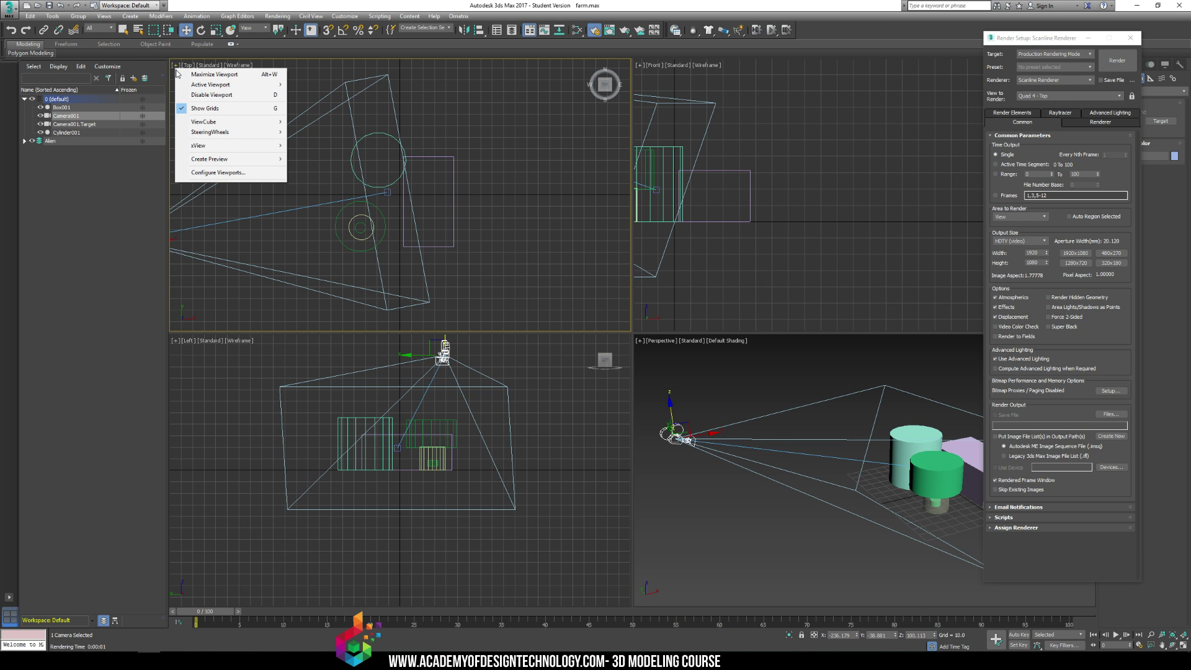
left_click(293, 77)
left_click(193, 69)
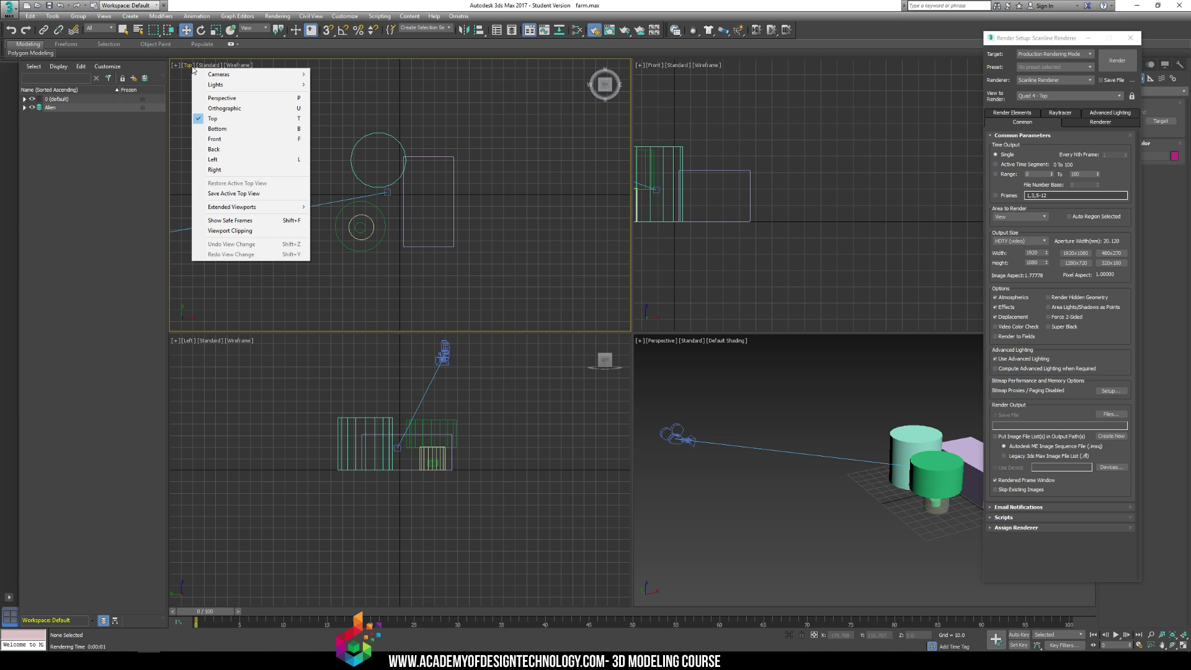
left_click(546, 142)
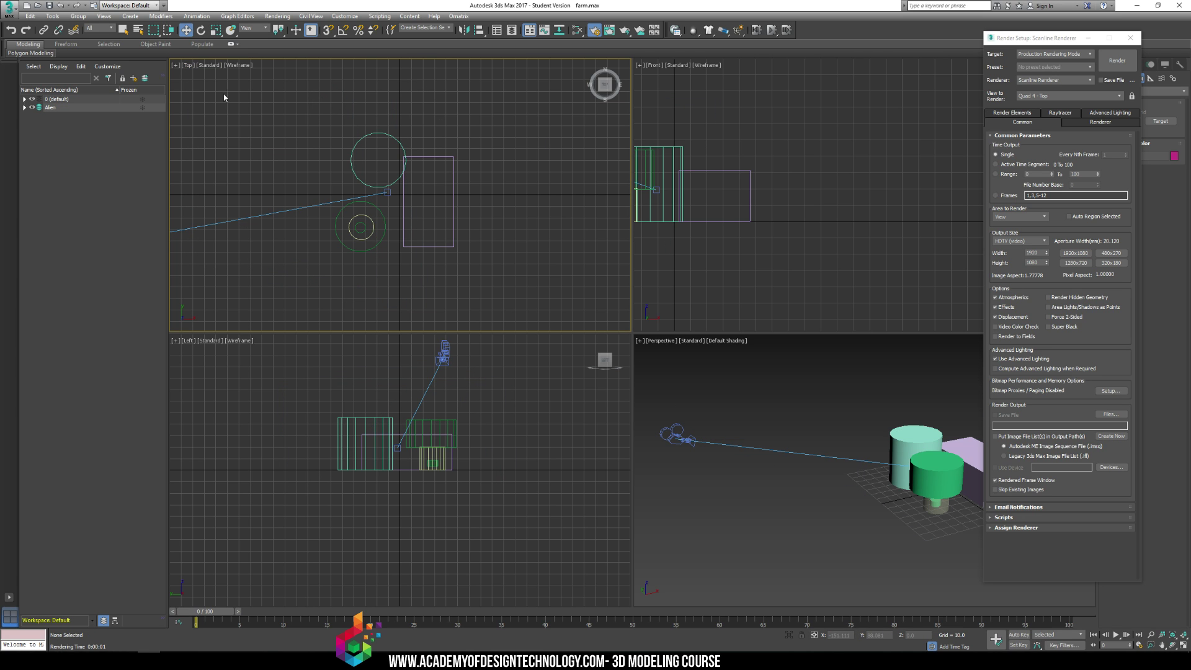
left_click(190, 68)
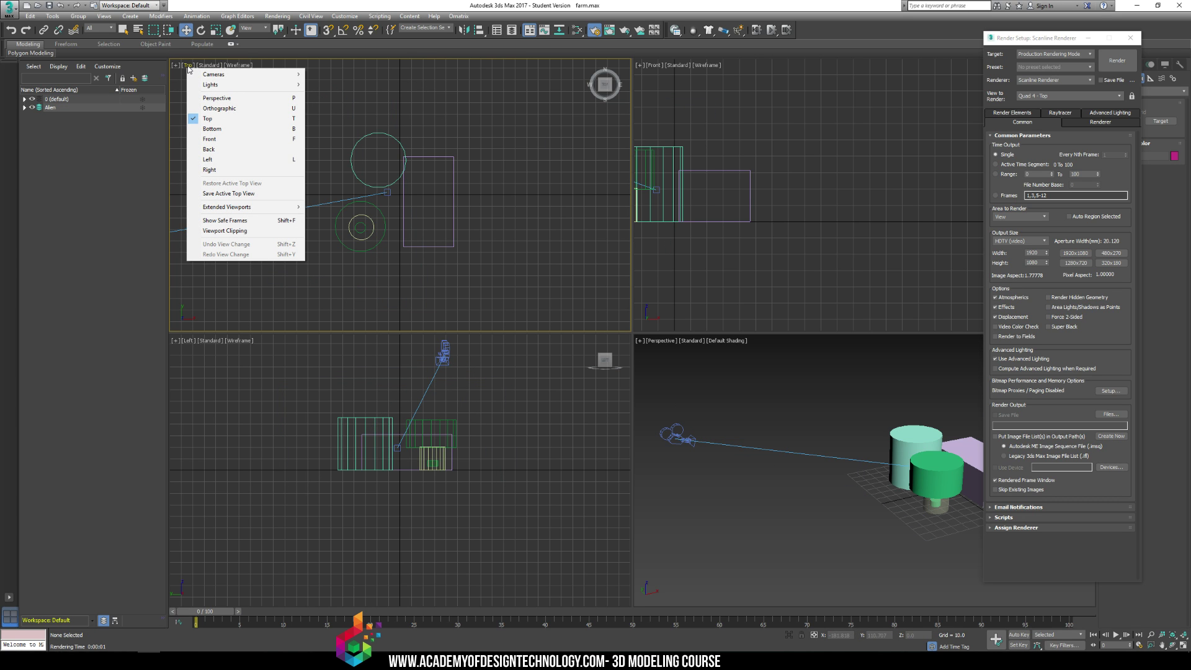
mouse_move(196, 75)
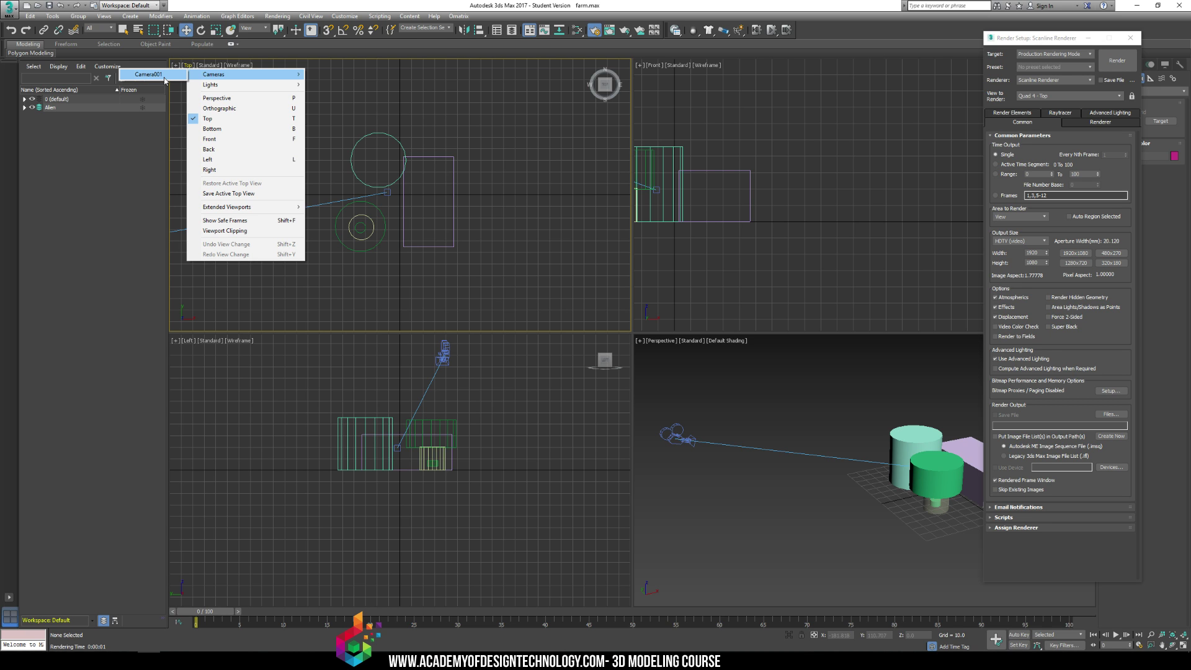
left_click(167, 75)
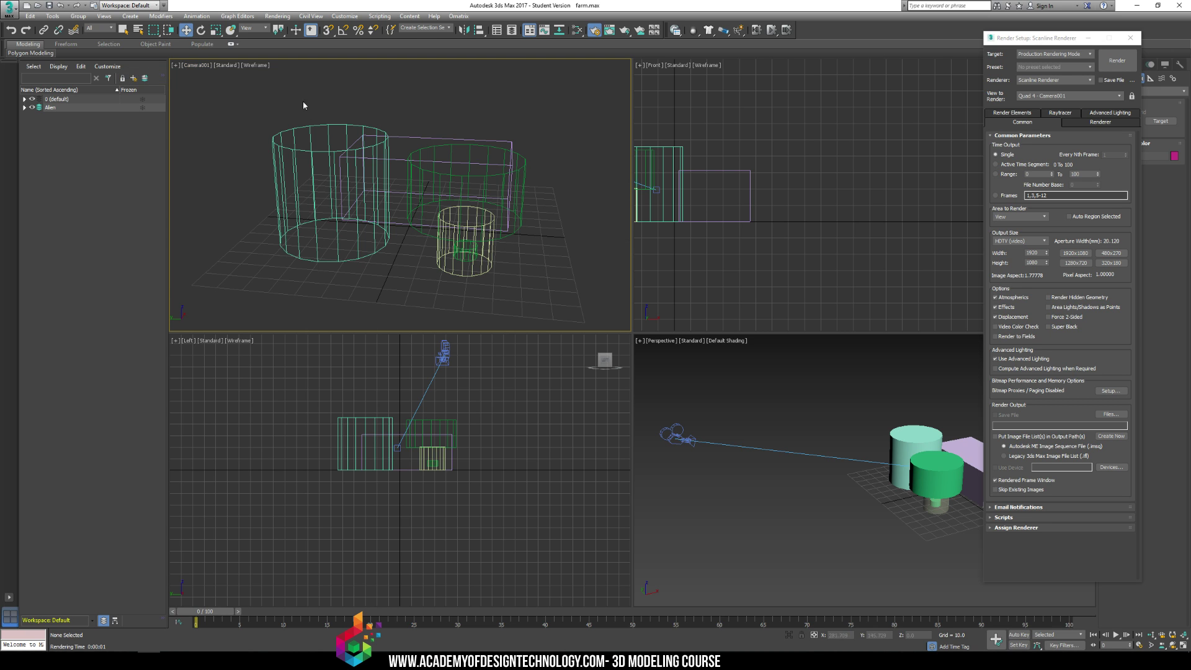
left_click(256, 65)
left_click(267, 75)
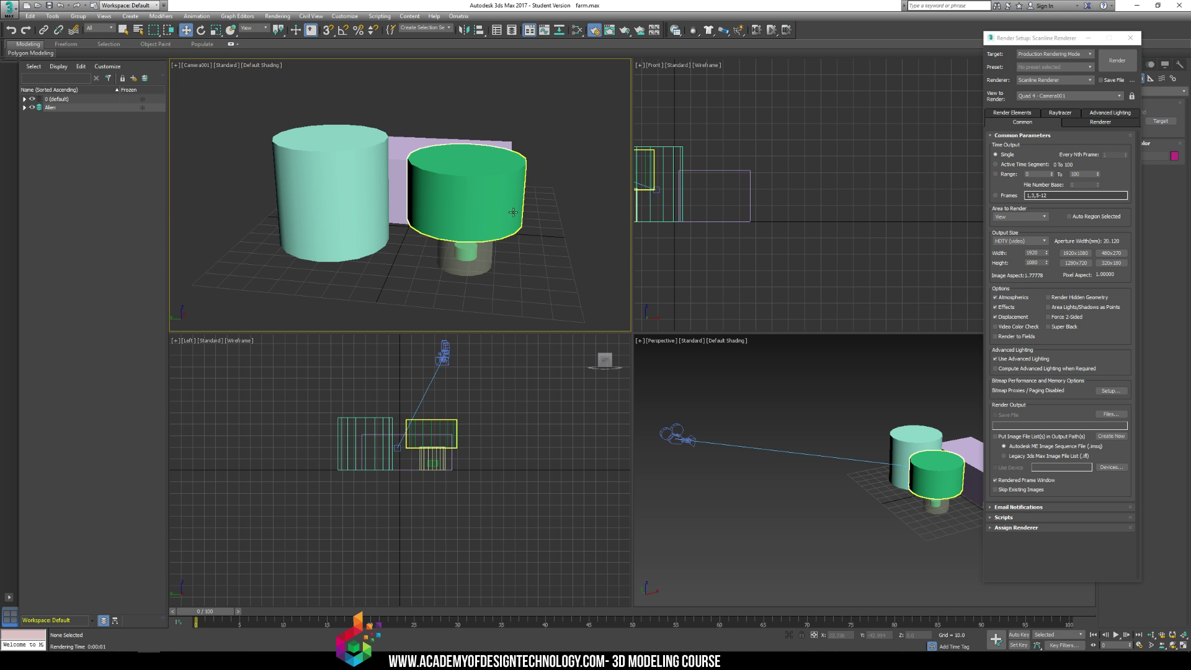
Truck the camera to reframe the objects in the Camera001 view
mouse_move(396, 202)
middle_mouse_down()
mouse_move(358, 191)
mouse_move(414, 212)
mouse_move(384, 200)
mouse_move(419, 251)
mouse_move(357, 133)
mouse_move(406, 186)
middle_mouse_up()
middle_click_drag(538, 194, 368, 212)
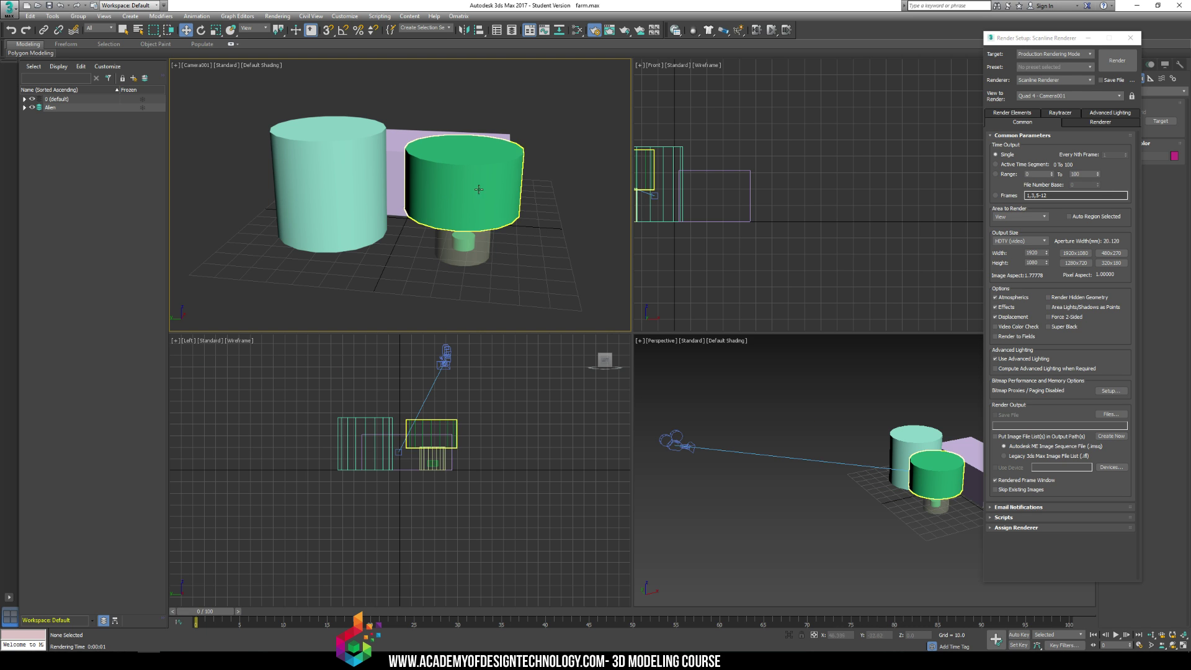
middle_click_drag(410, 221, 418, 155)
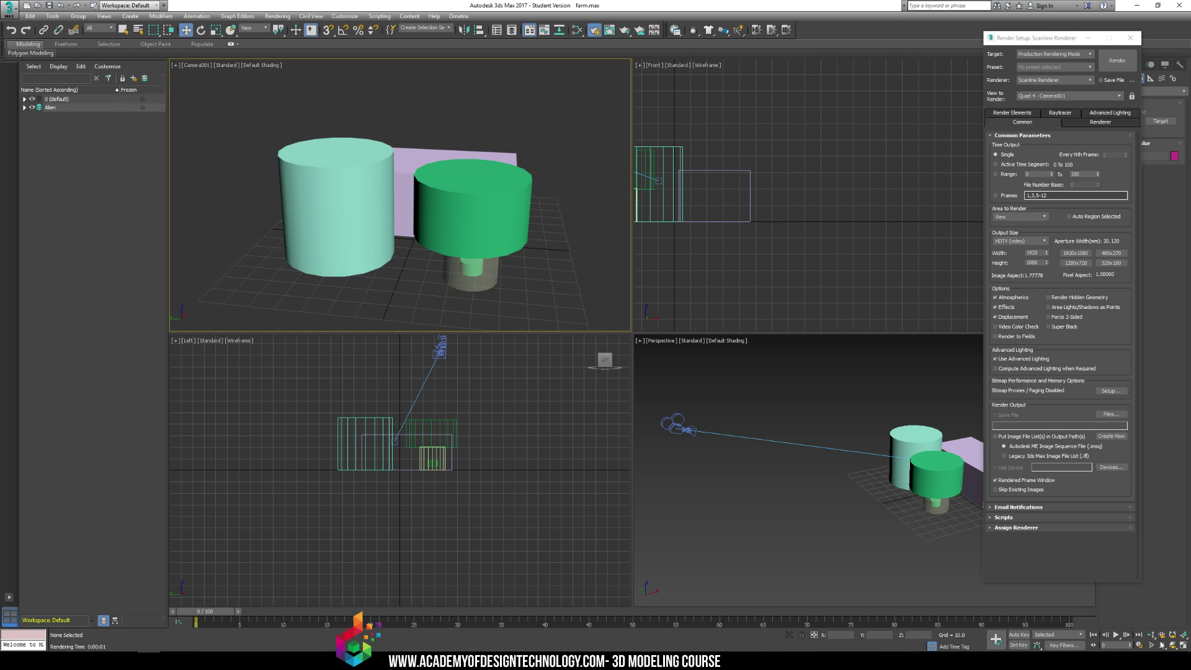
Alternate the active viewport between Front and Camera001 to compare the view to render in Render Setup, ending on Camera001
left_click(780, 246)
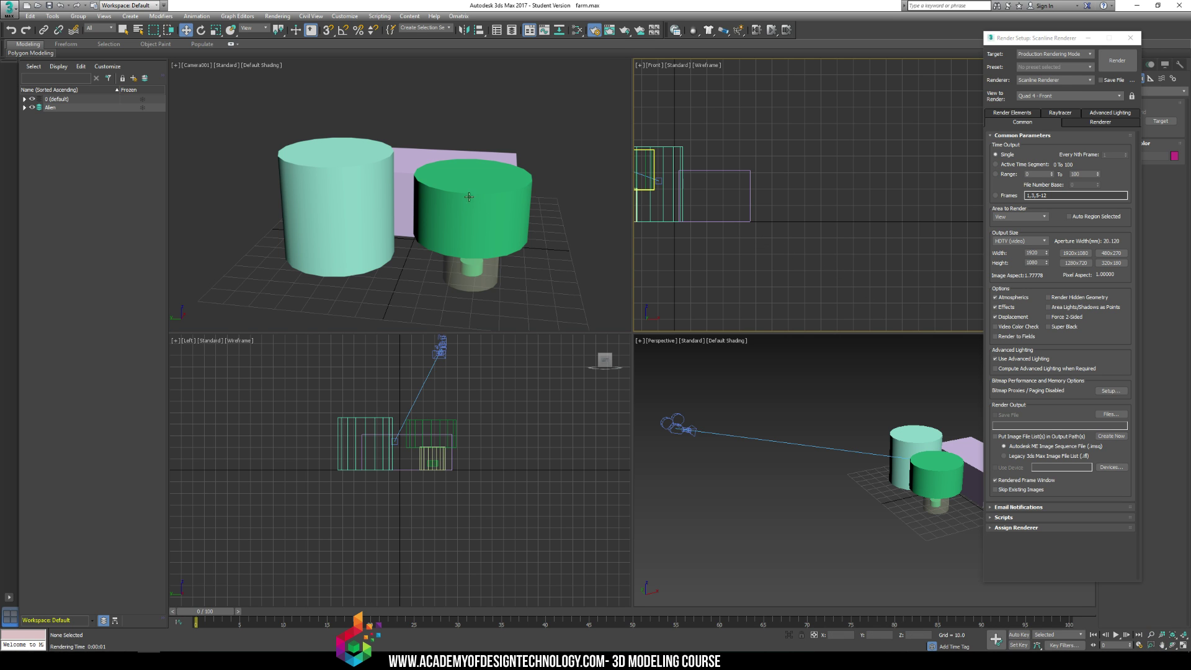
left_click(470, 198)
left_click(776, 245)
left_click(493, 180)
left_click(649, 173)
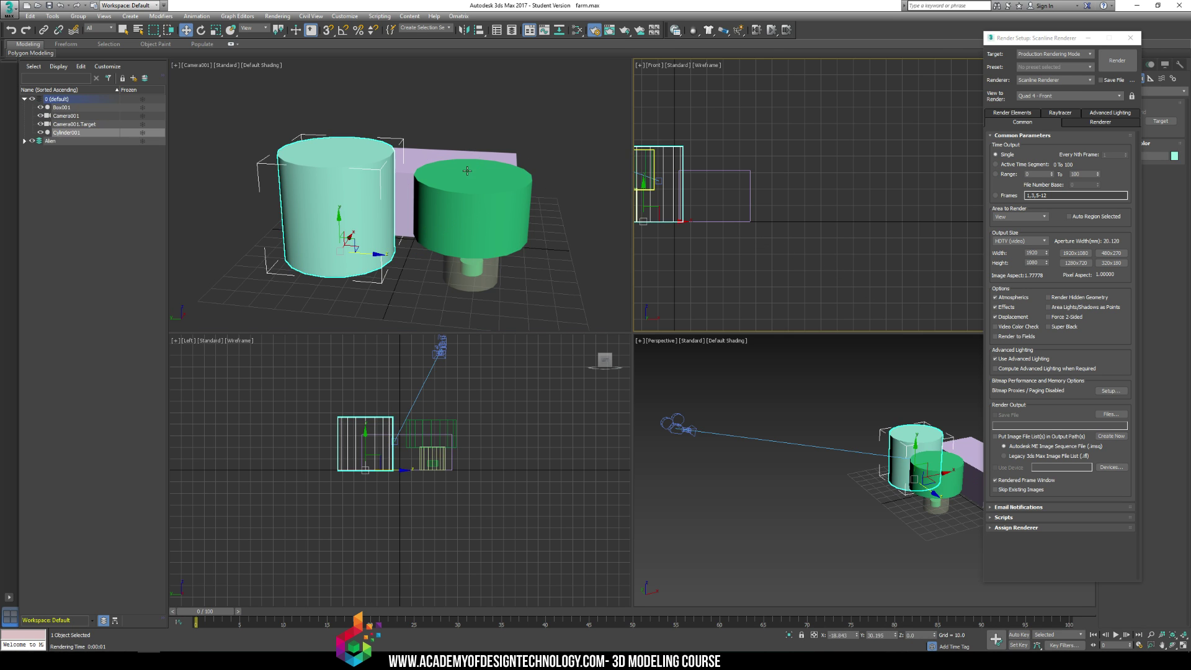
left_click(473, 171)
left_click(702, 162)
left_click(559, 155)
left_click(705, 154)
left_click(527, 154)
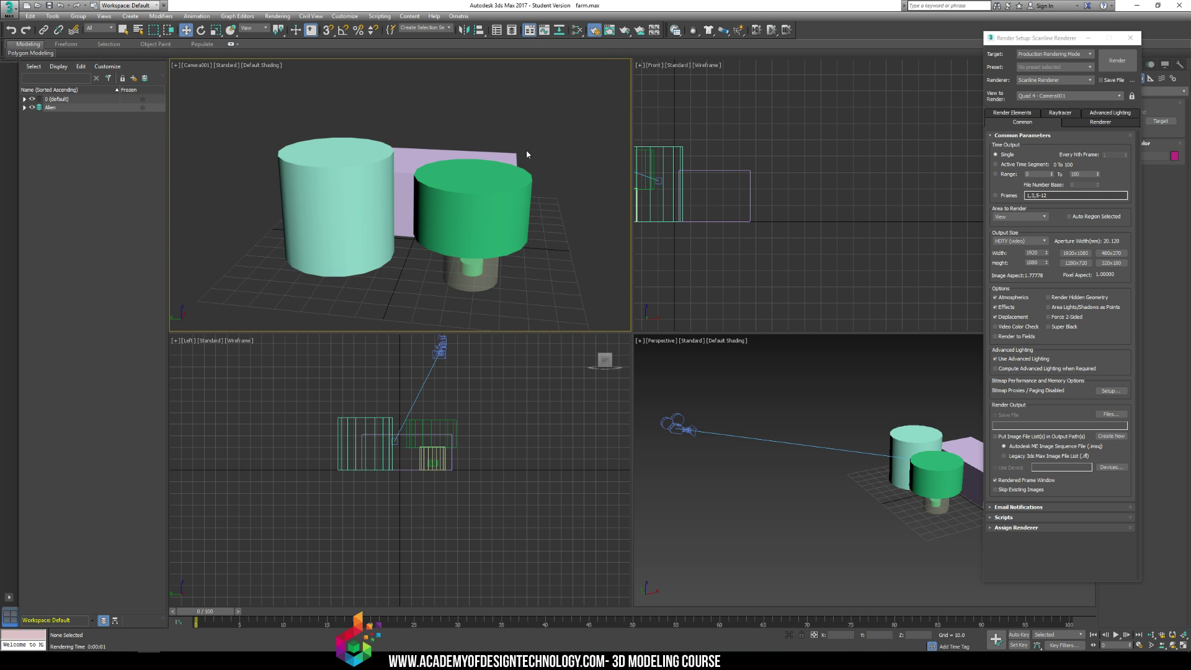
left_click(805, 283)
left_click(579, 166)
Orbit the camera to face the objects more frontally and narrow its field of view for a tighter framing
left_click(1172, 646)
left_click_drag(415, 186, 430, 197)
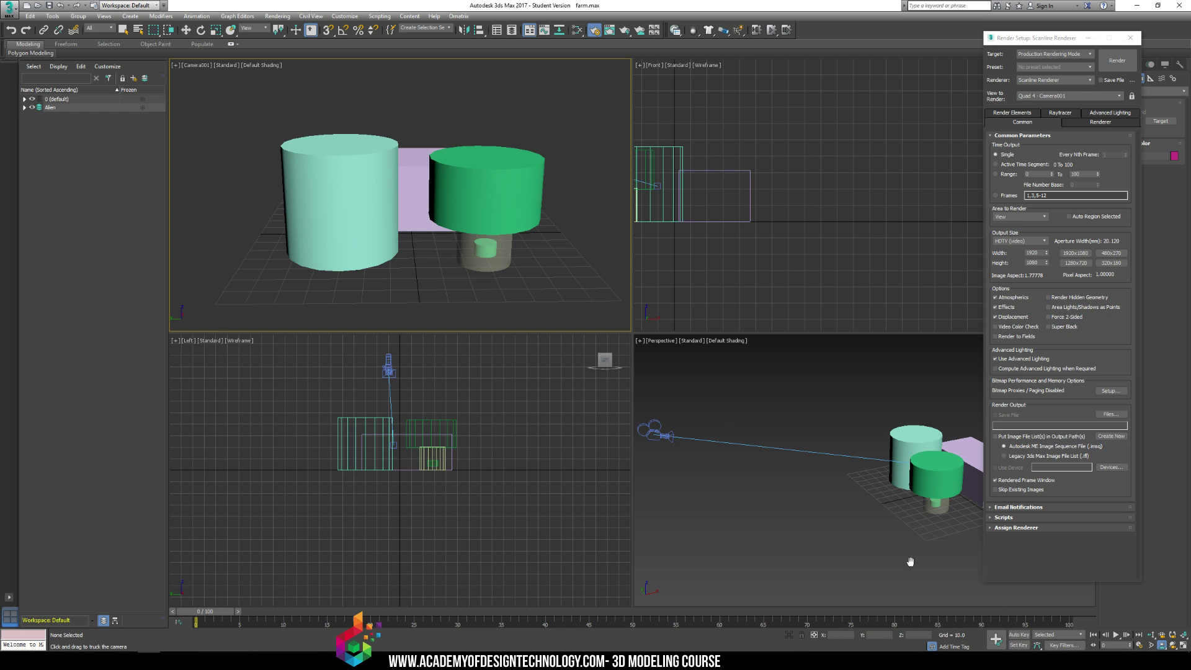
left_click(1151, 645)
left_click_drag(443, 202, 444, 195)
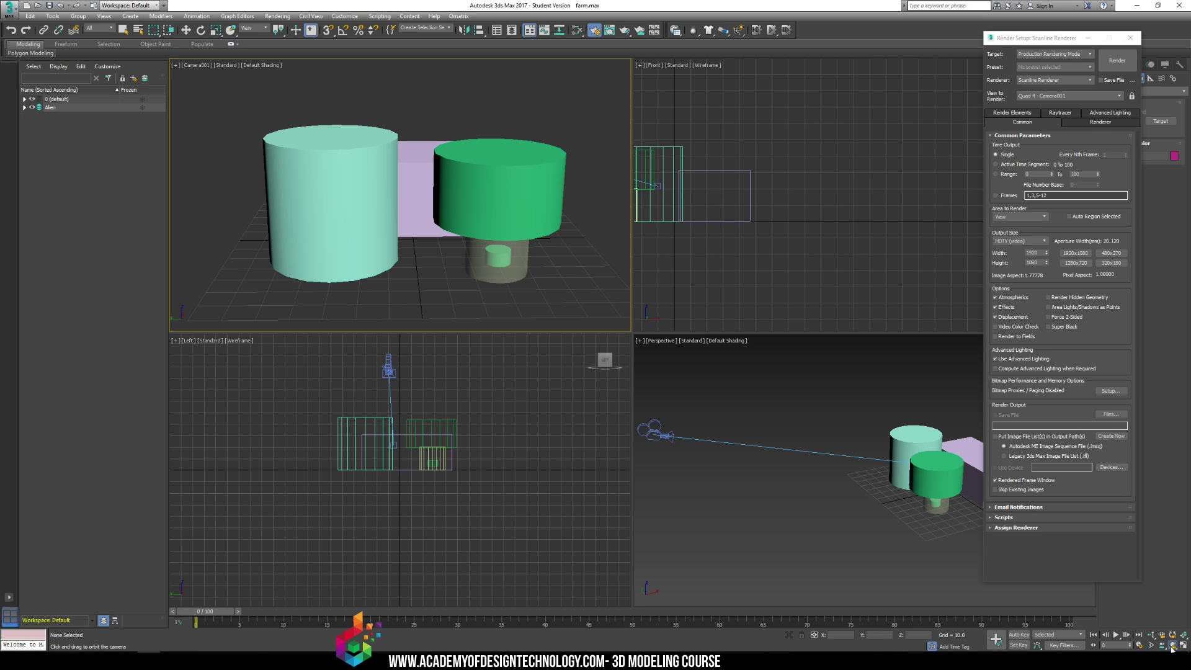
Orbit the camera slightly higher over the objects and try small changes to its perspective in the Camera001 view
left_click_drag(409, 190, 458, 217)
right_click(407, 191)
left_click(1172, 639)
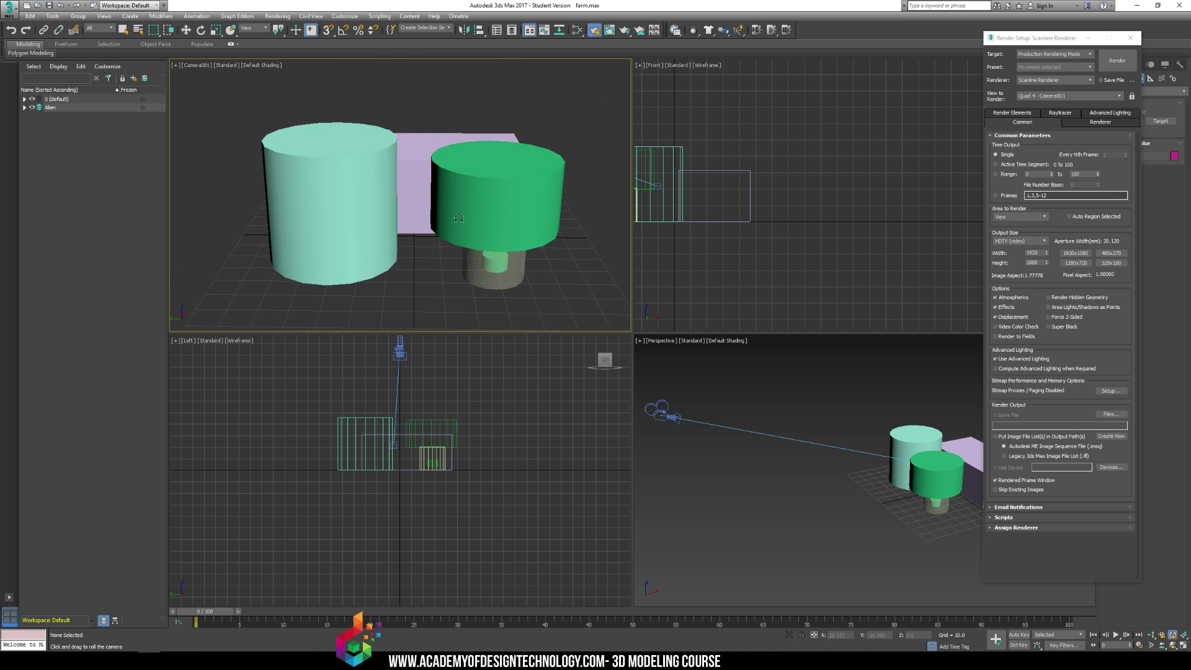
left_click(1162, 636)
left_click_drag(459, 241, 390, 320)
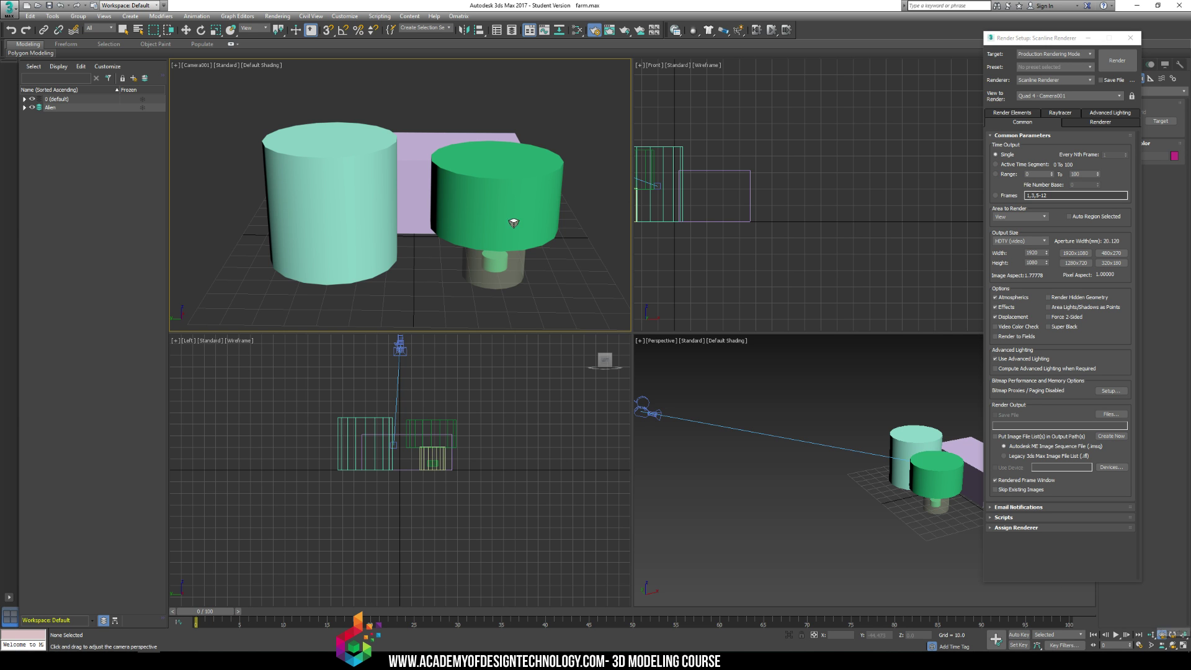
left_click_drag(417, 207, 451, 228)
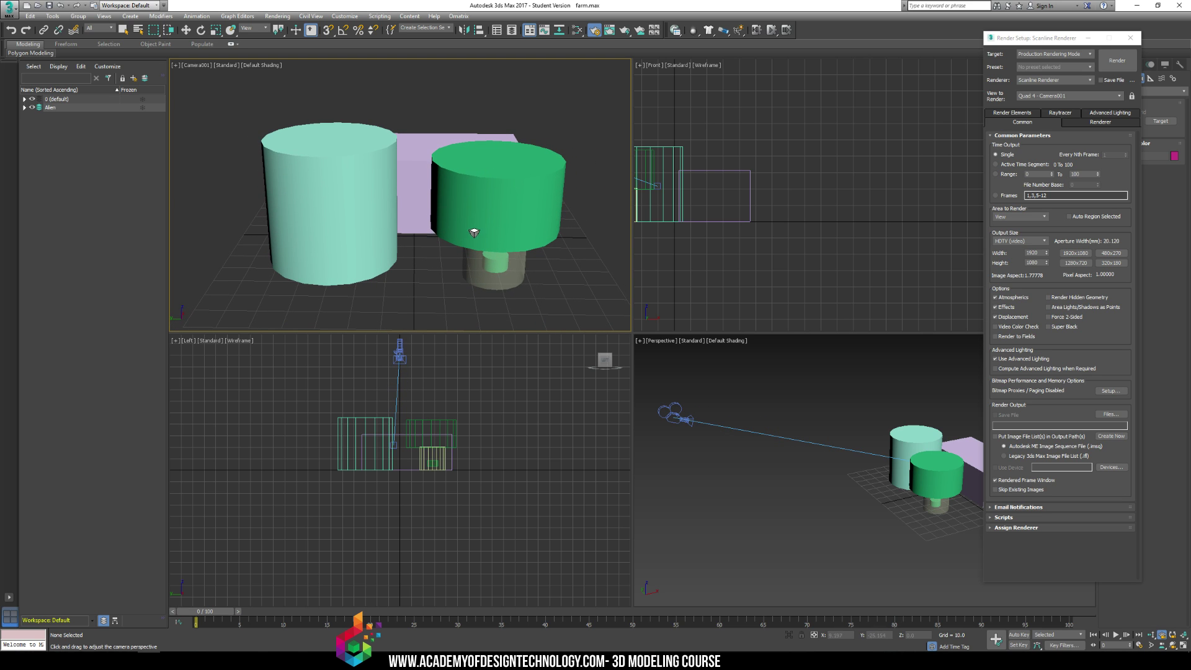
Orbit the camera to a low angle with the green cylinder in front, and strengthen its perspective moderately
left_click(1173, 645)
left_click_drag(560, 267, 477, 249)
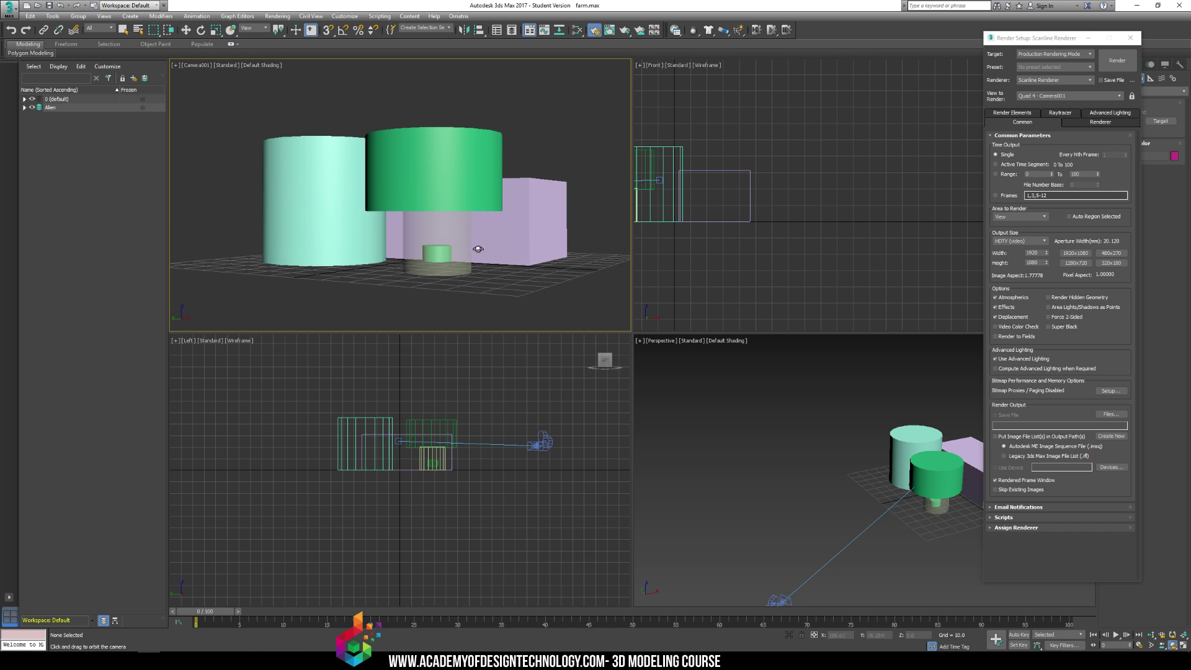
left_click(1162, 635)
left_click_drag(462, 222, 400, 223)
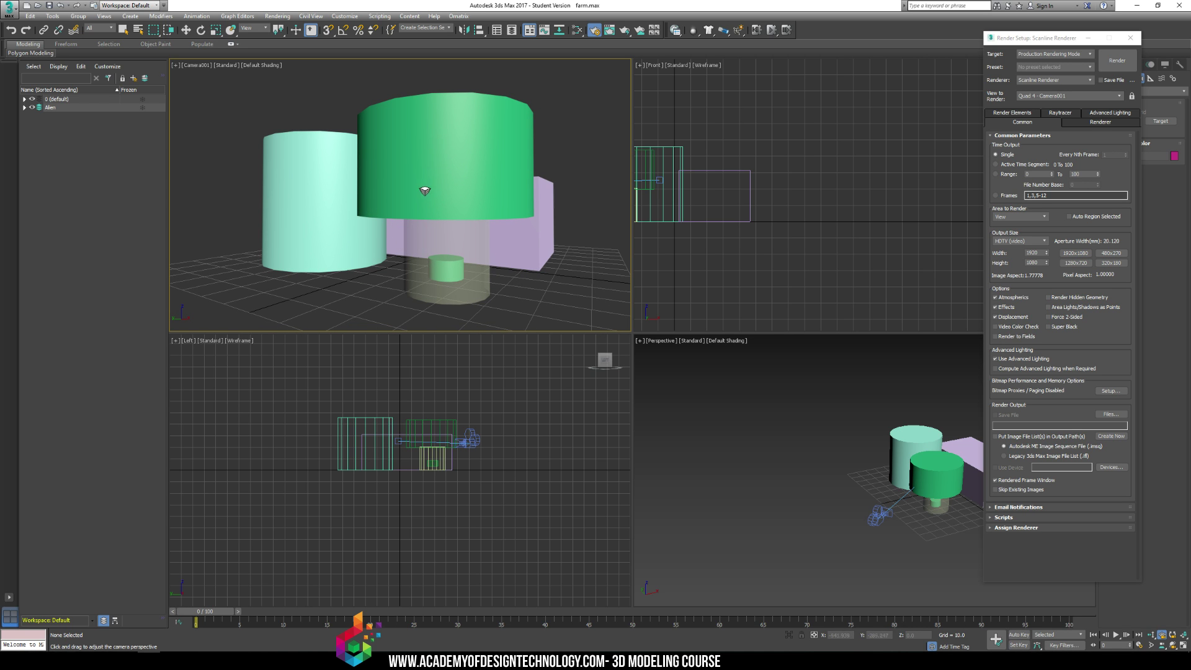
left_click_drag(409, 177, 406, 348)
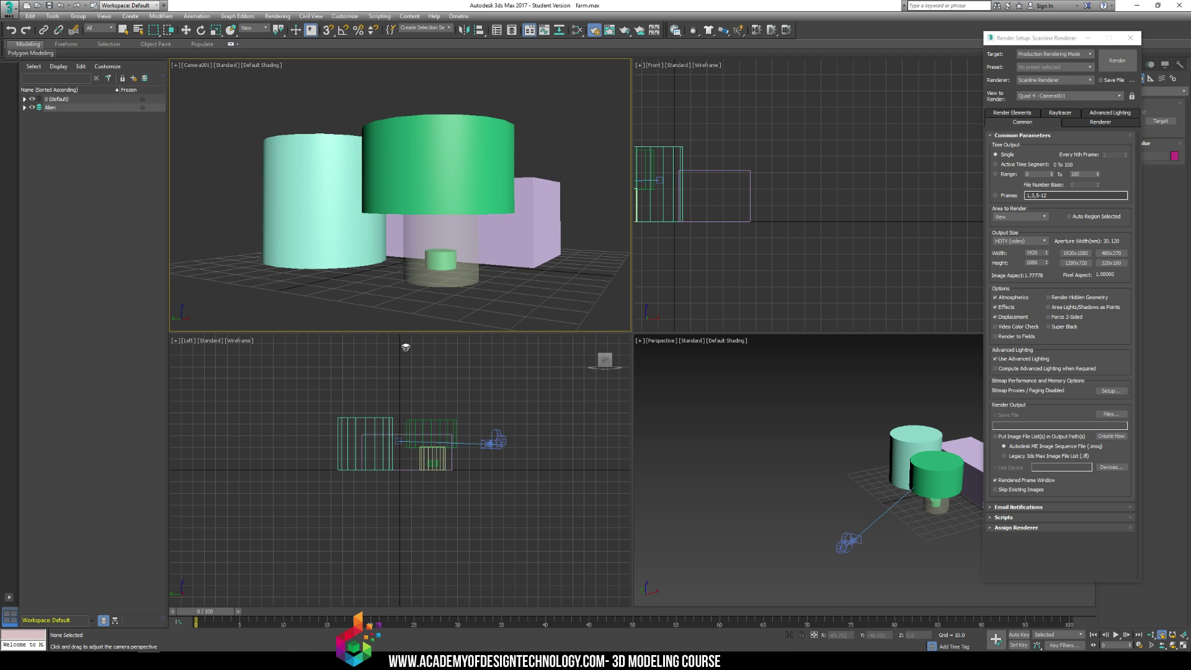
Roll the camera to tilt the horizon and dolly it slightly back from the objects
left_click(1169, 643)
mouse_move(443, 219)
left_mouse_down()
mouse_move(456, 219)
mouse_move(434, 220)
mouse_move(445, 221)
left_mouse_up()
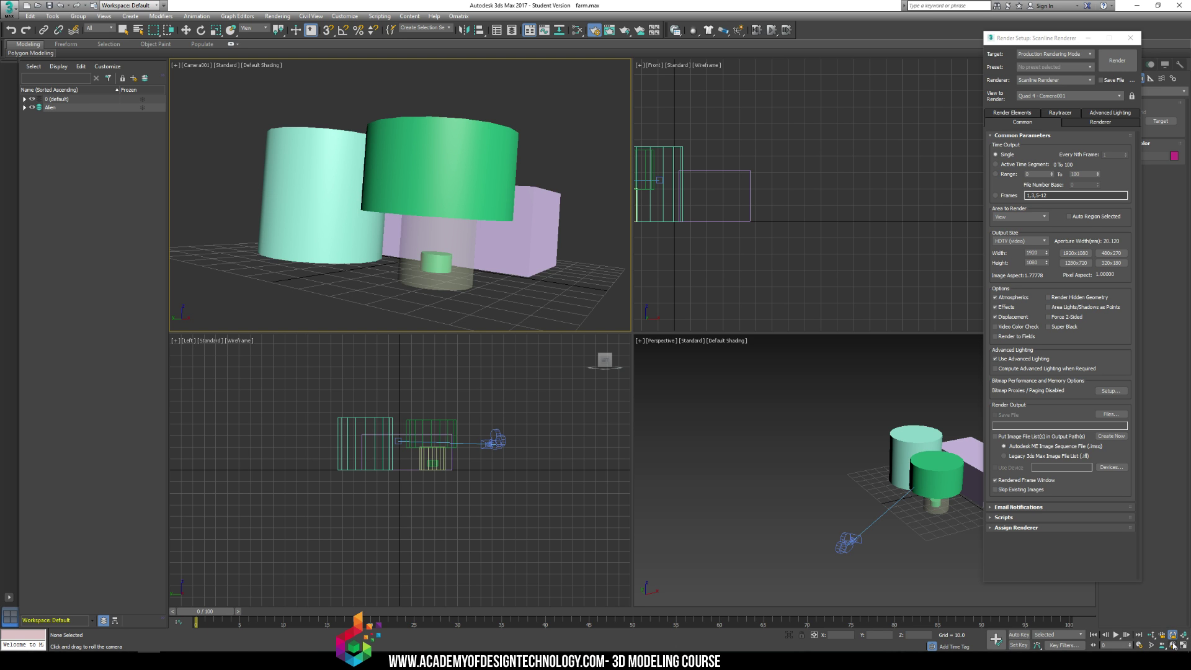
left_click(1151, 635)
left_click_drag(359, 217, 401, 204)
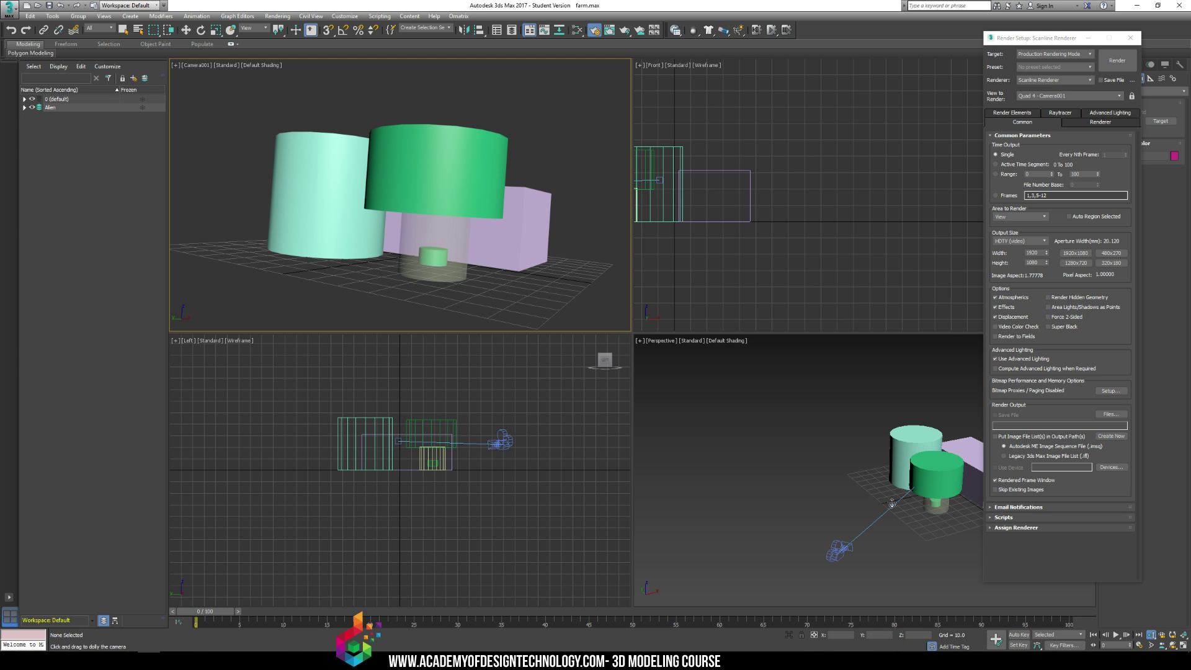
Roll the camera in the opposite direction and exaggerate its perspective so the green cylinder looms larger
left_click(1173, 636)
left_click_drag(399, 158, 406, 169)
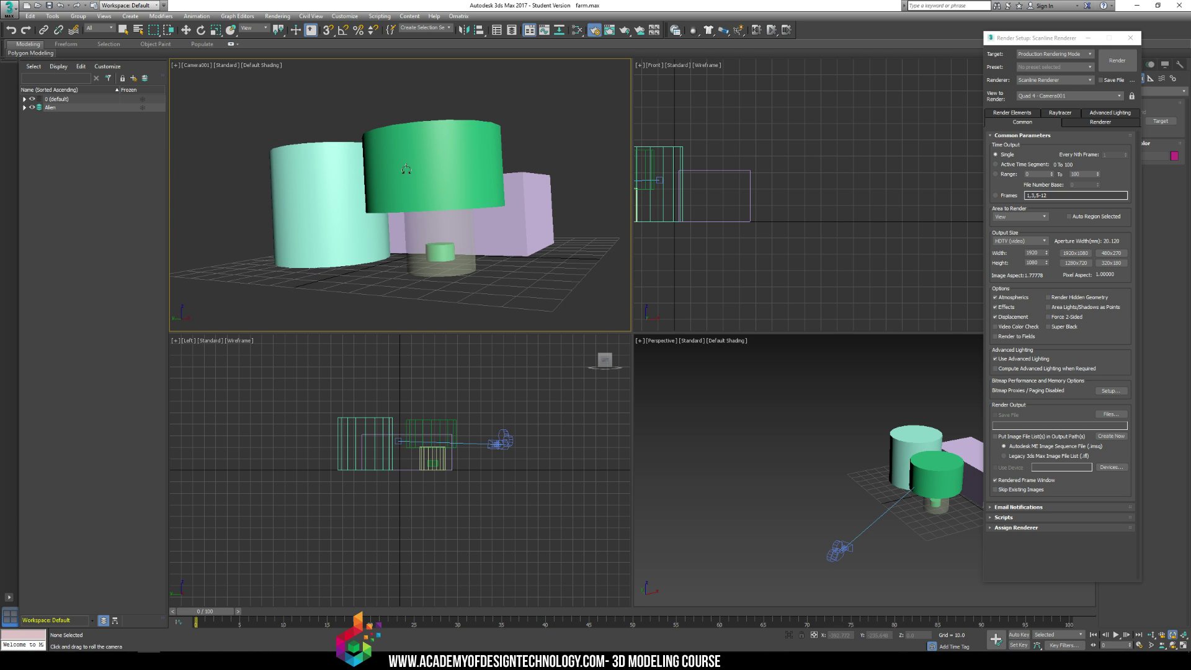
left_click(1163, 637)
left_click_drag(377, 253, 406, 159)
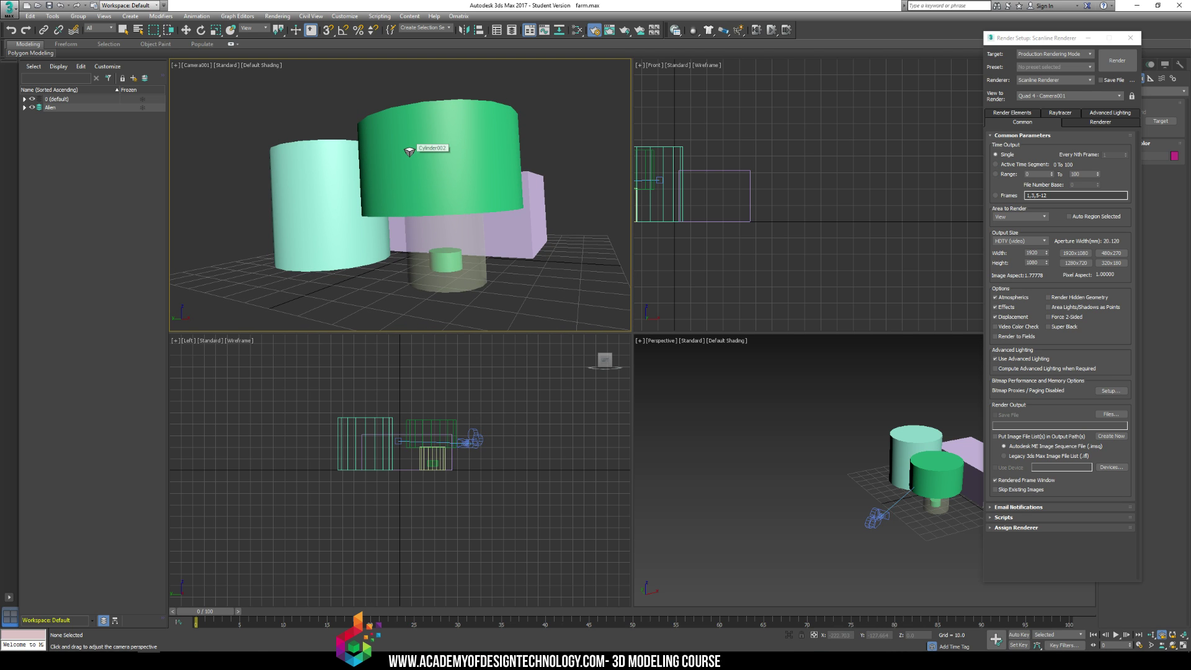
Close Render Setup and select Camera001 in the Perspective view to access its parameters
key("w")
left_click(451, 167)
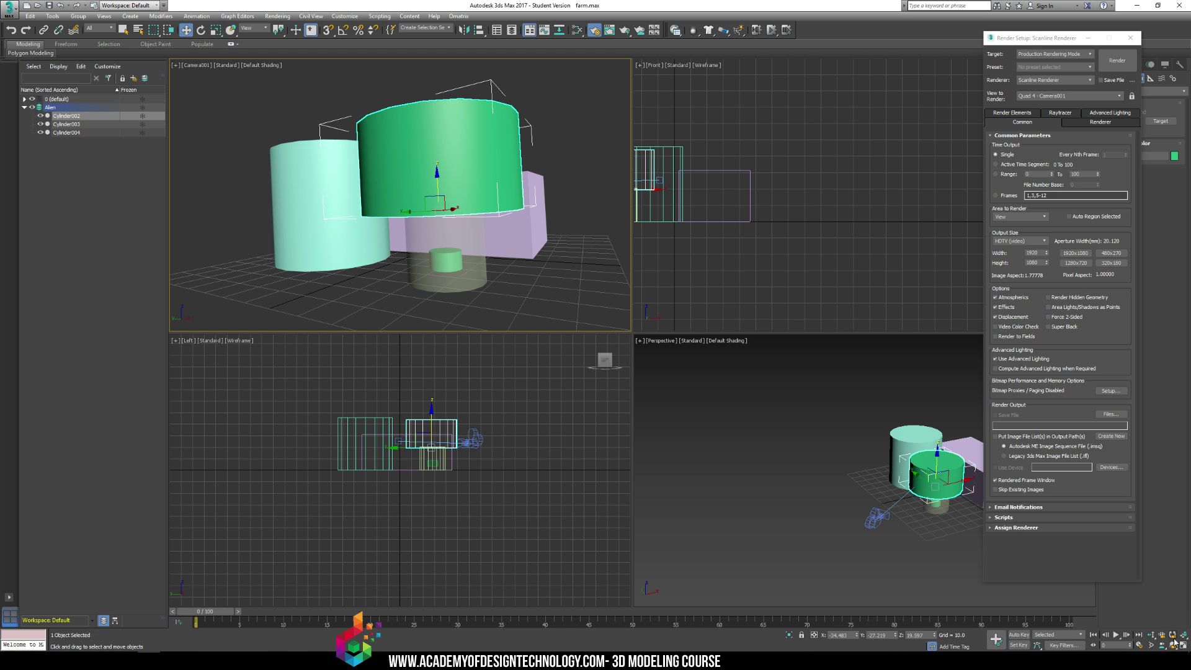
left_click(1015, 41)
left_click_drag(1037, 40, 865, 33)
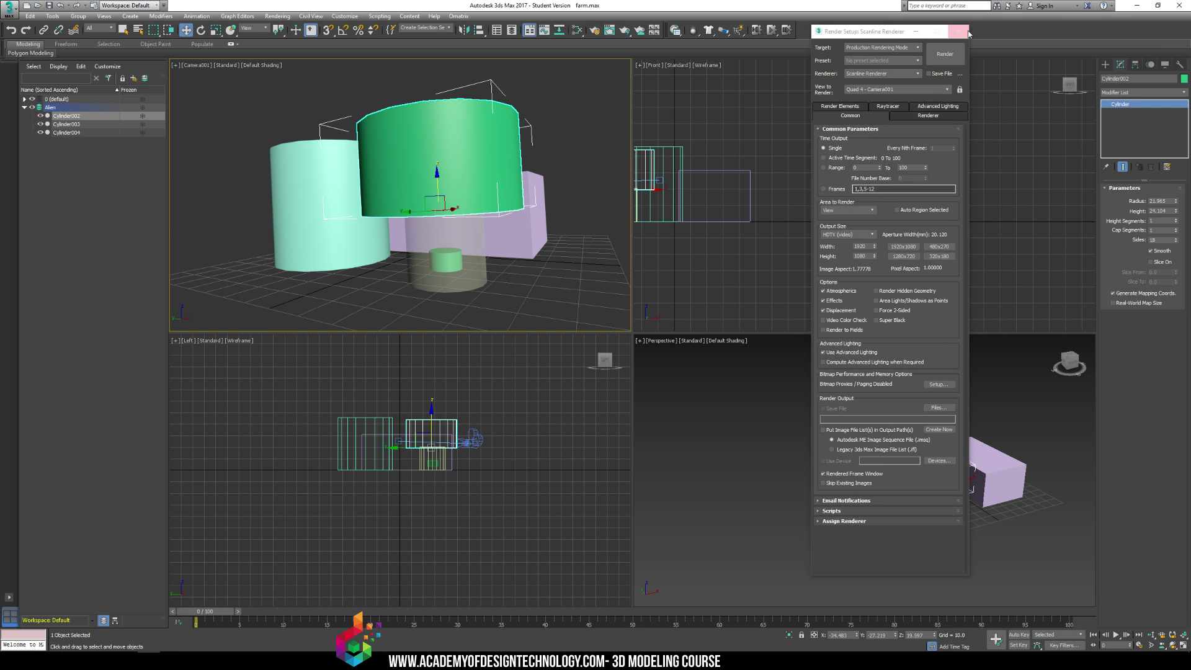
left_click(969, 34)
left_click(902, 477)
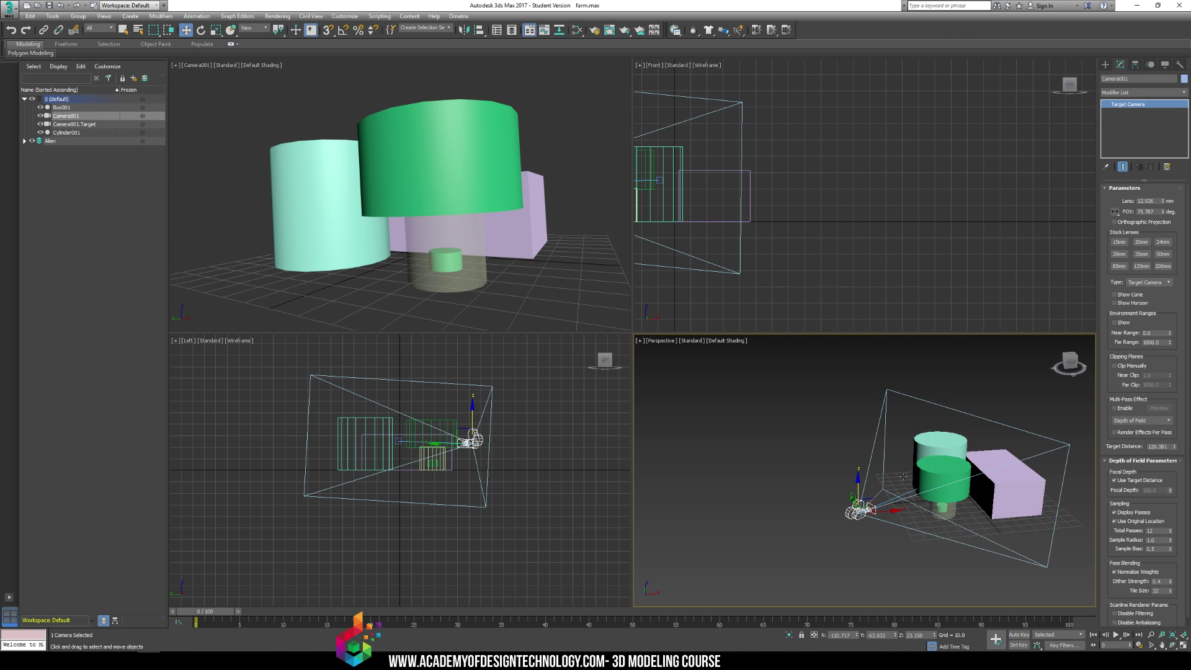
Try the camera's stock lenses between 15 mm and 135 mm, ending on the 15 mm lens
left_click(1118, 242)
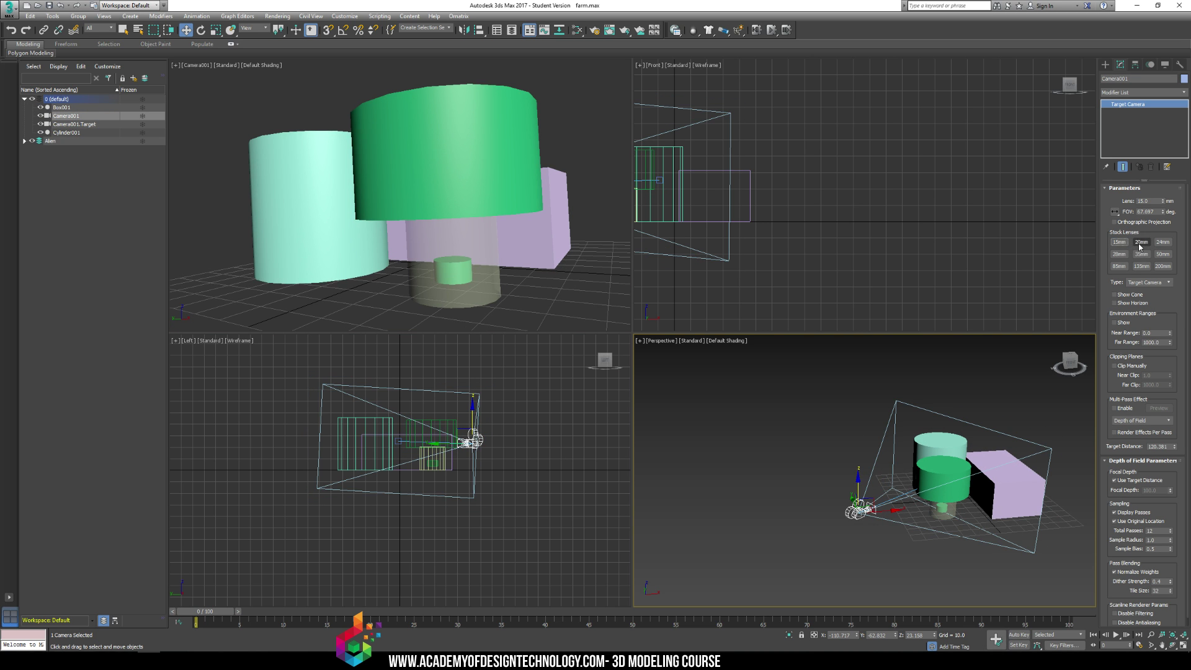
left_click(1140, 243)
left_click(1162, 242)
left_click(1119, 254)
left_click(1143, 255)
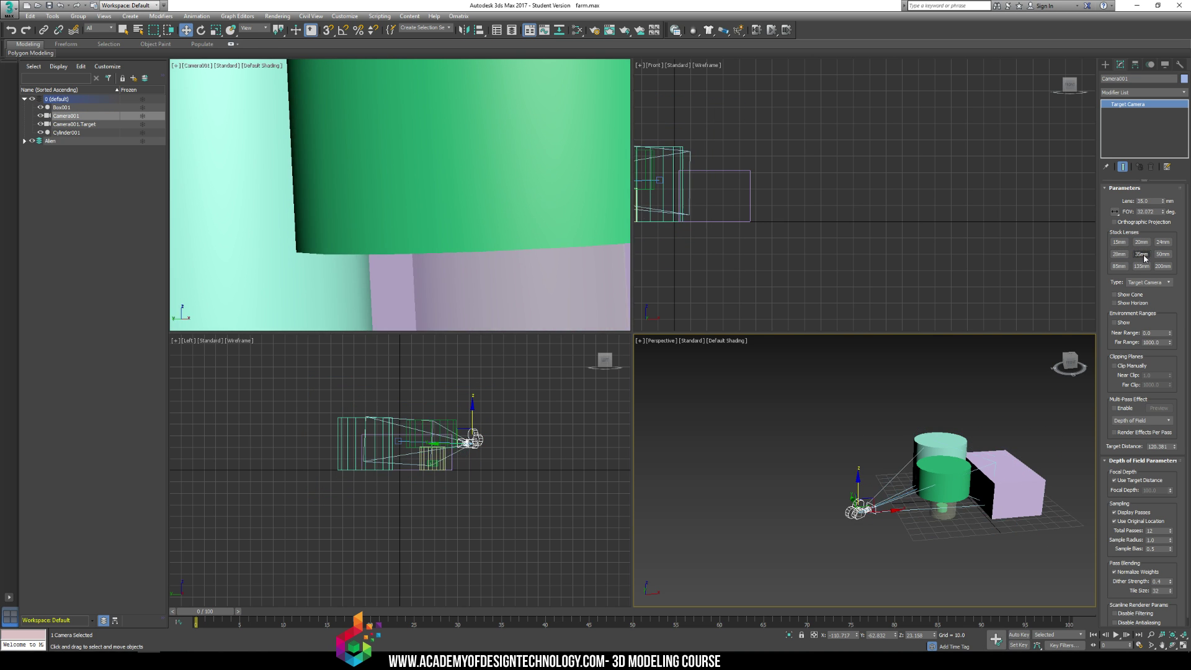
left_click(1118, 266)
left_click(1141, 266)
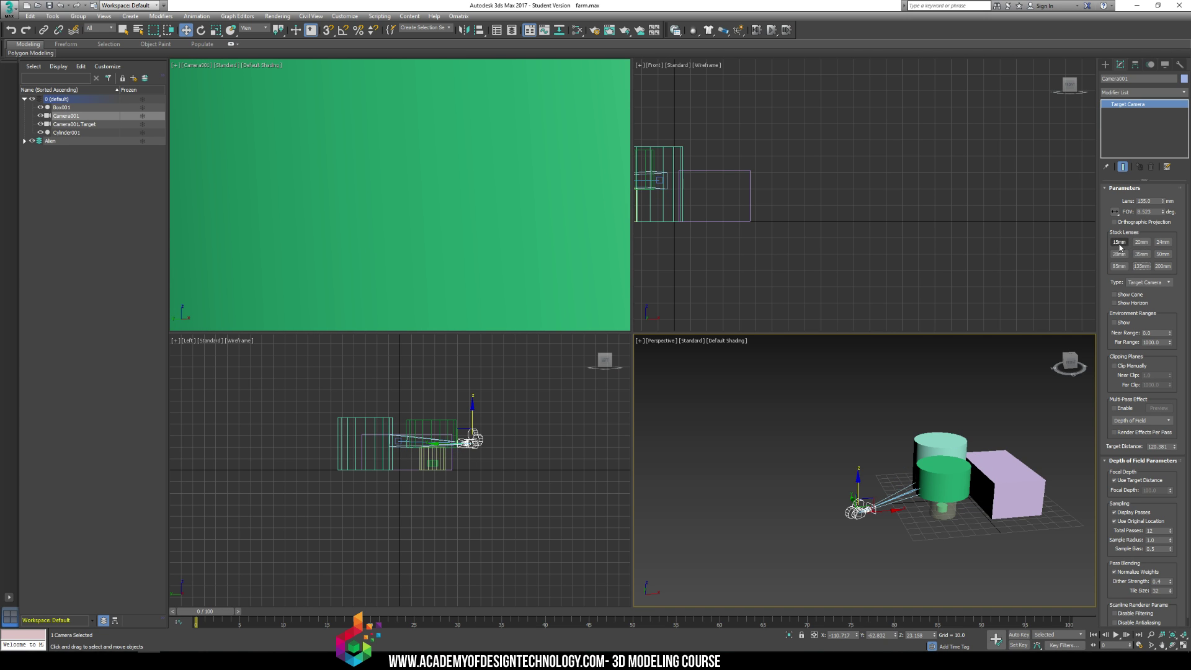
left_click(1120, 243)
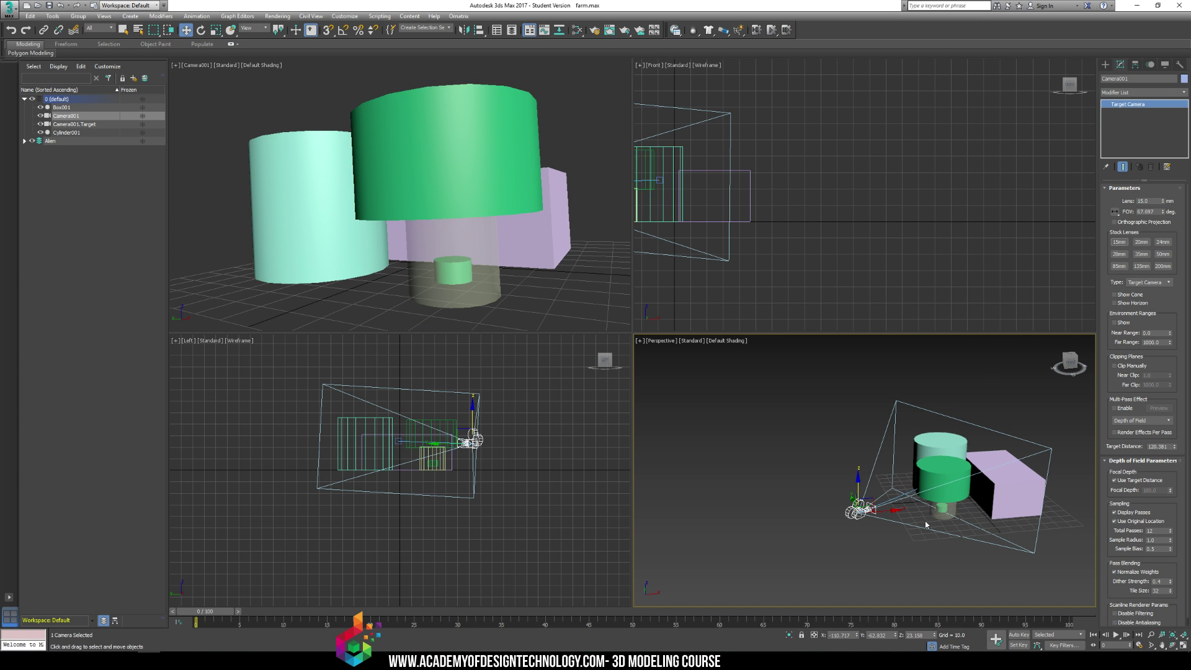
Preview the camera's cone and environment range display in the viewports, leaving both options off
middle_click_drag(981, 404, 892, 406)
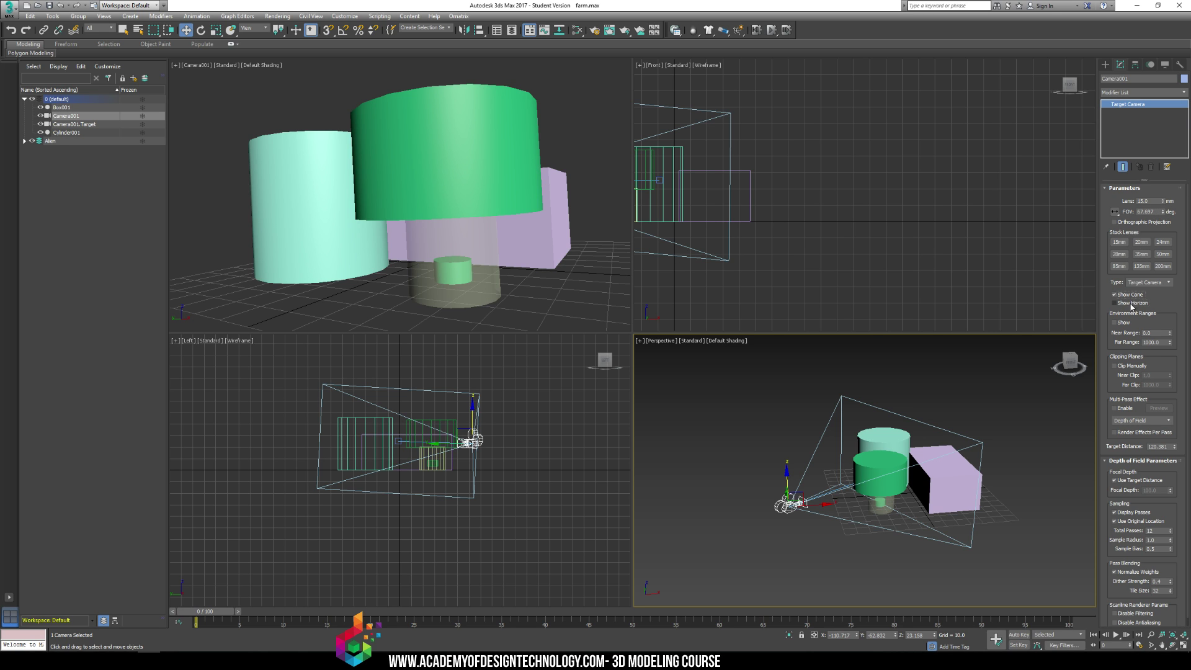
left_click(1132, 294)
left_click(1123, 324)
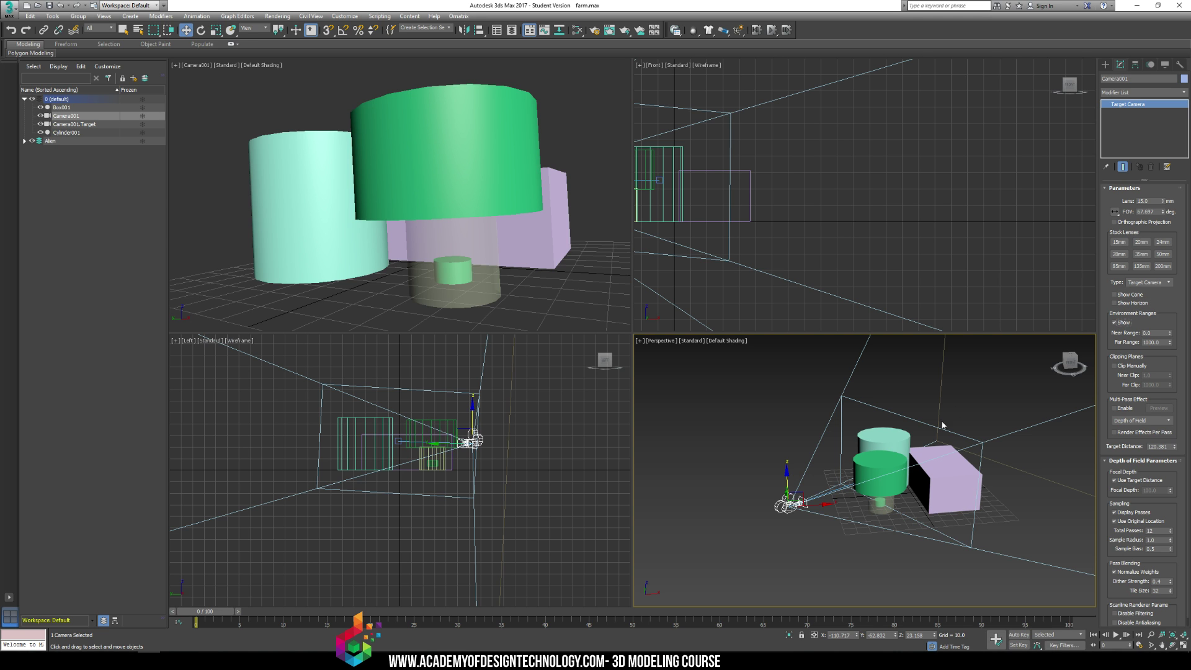
scroll(942, 425, "down", 5)
scroll(961, 409, "up", 2)
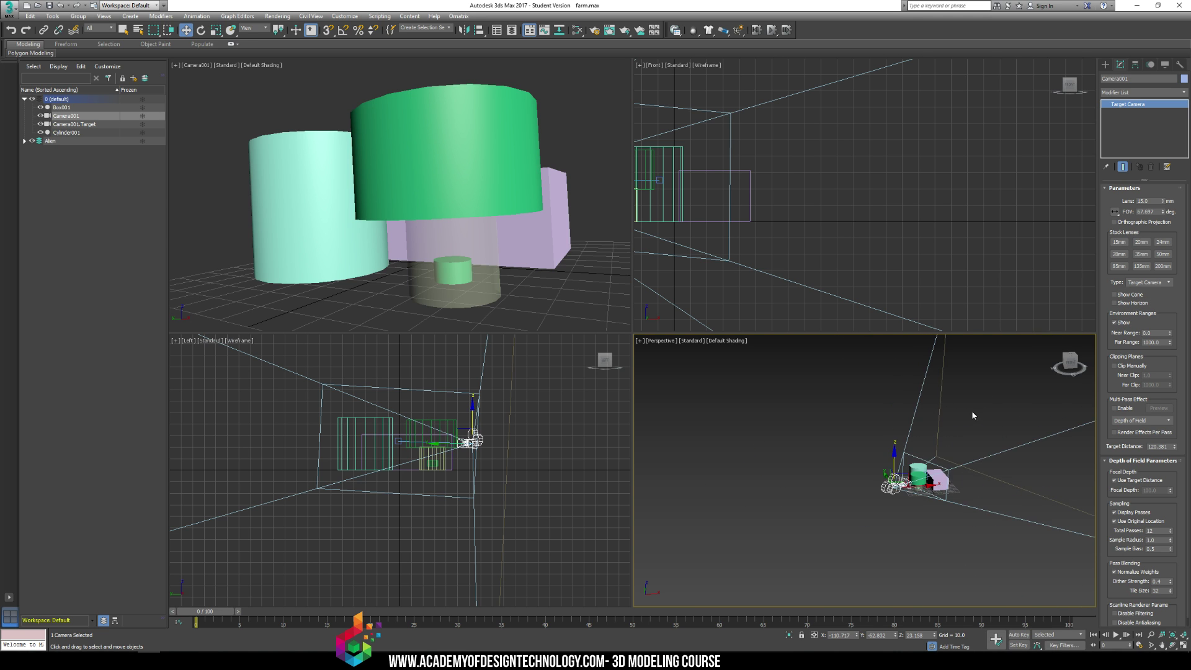
scroll(953, 476, "up", 4)
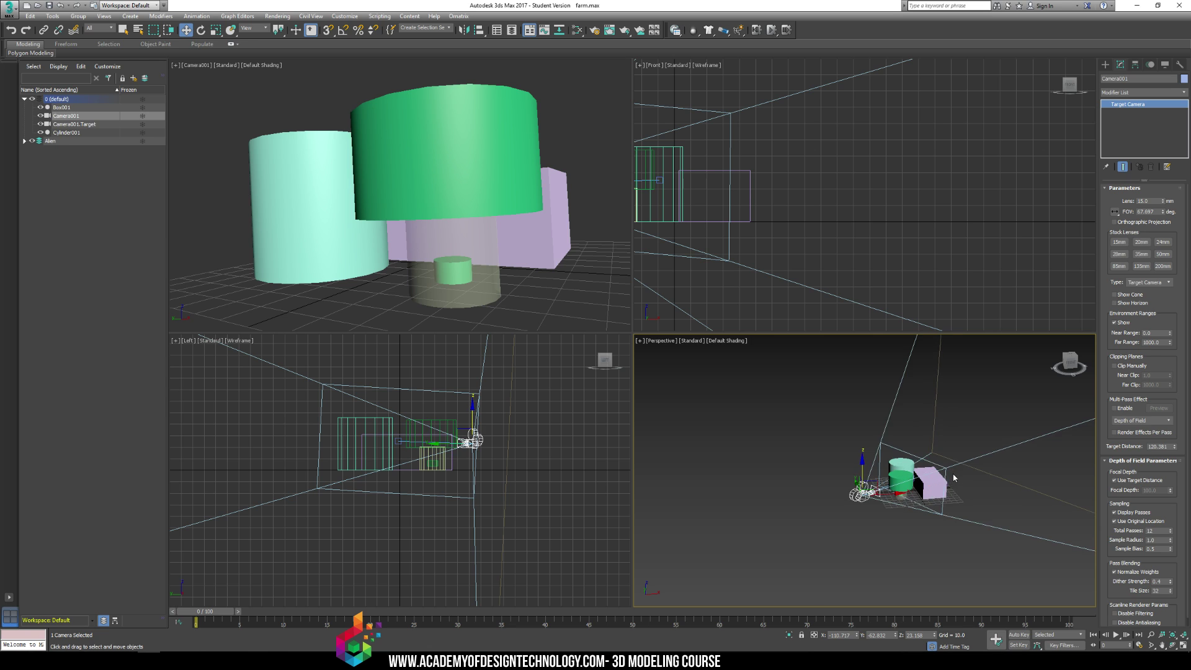
left_click(1122, 323)
Try manual clipping planes on the camera, switch them off again, and look over the depth of field parameters
left_click(1128, 367)
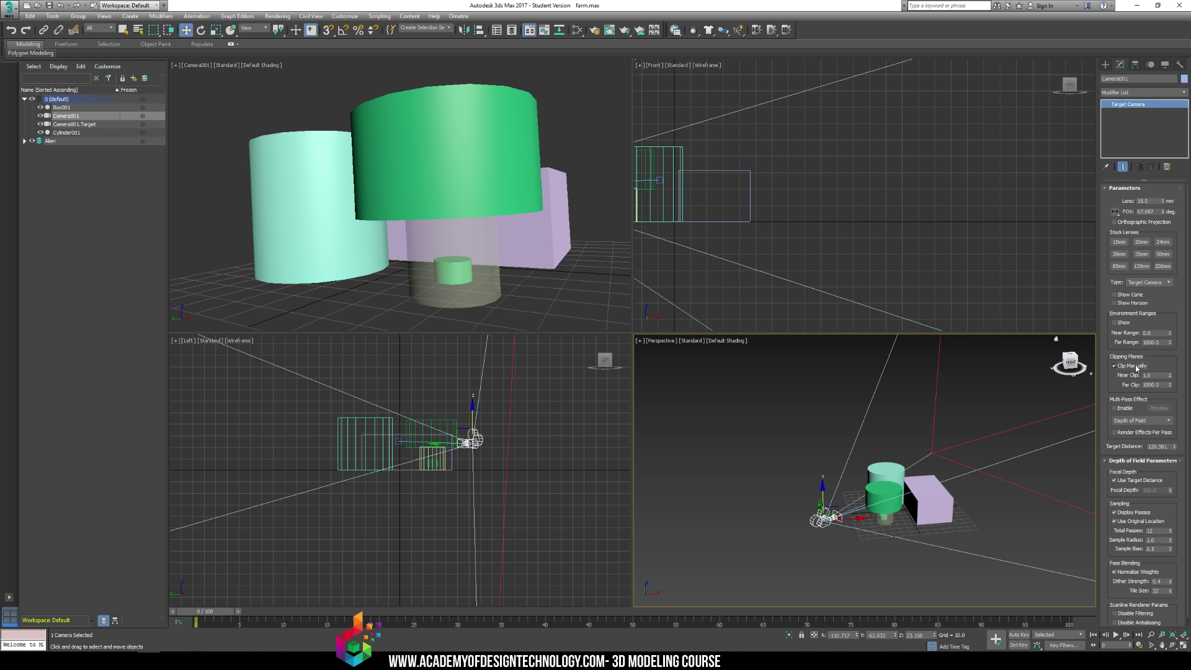
left_click(1128, 367)
scroll(1117, 512, "down", 1)
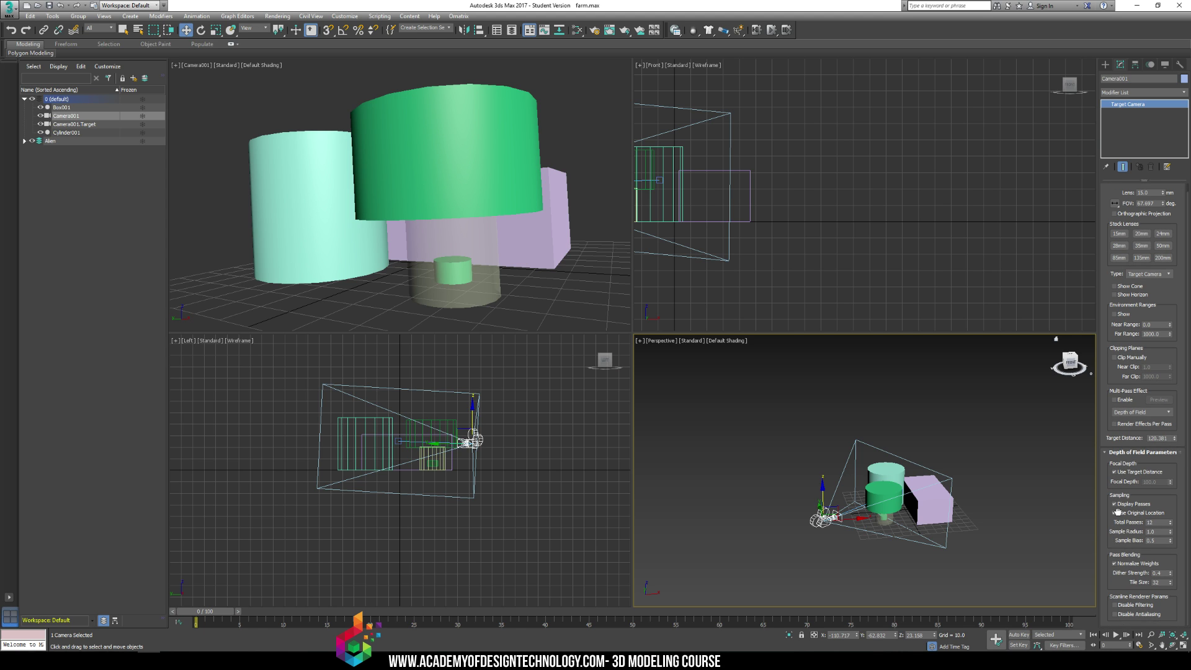
scroll(1116, 512, "up", 1)
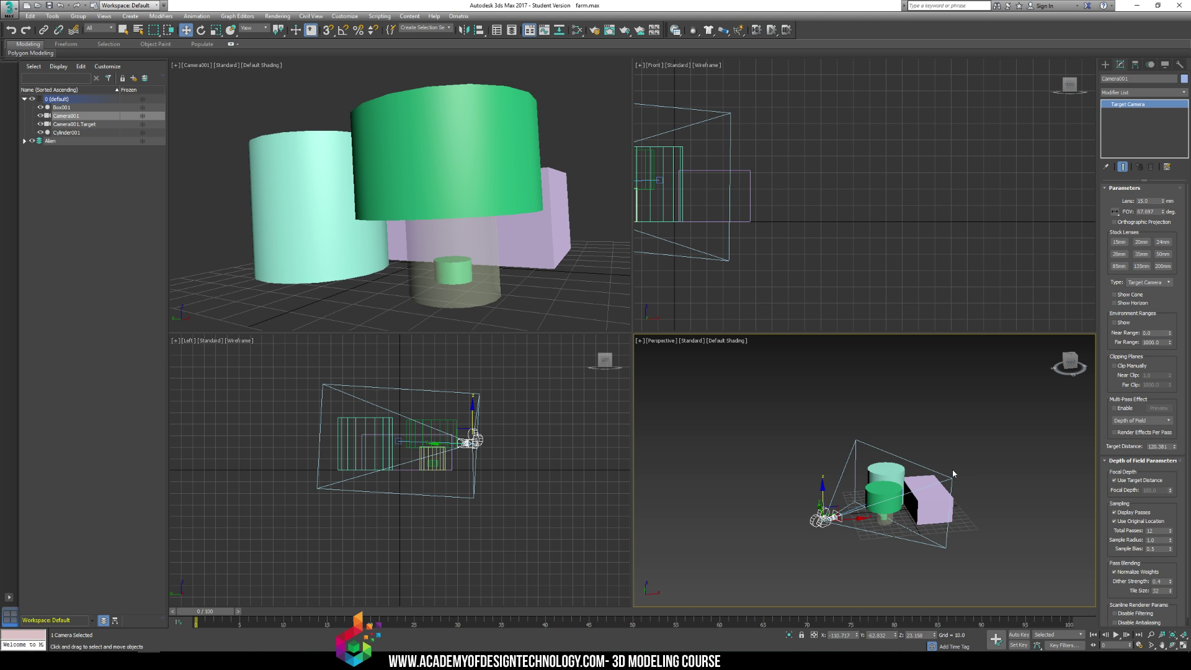
Deselect the camera, render the Camera001 view, check the viewport choices in the rendered frame, and close it
left_click(959, 419)
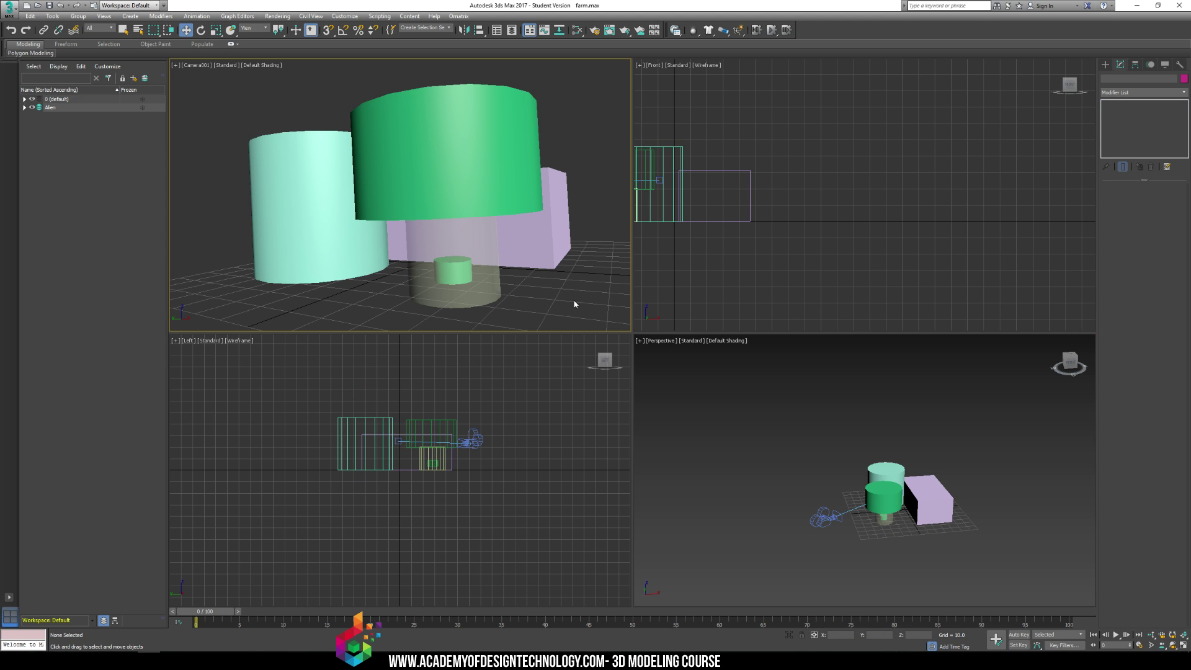
left_click(544, 296)
key("shift+q")
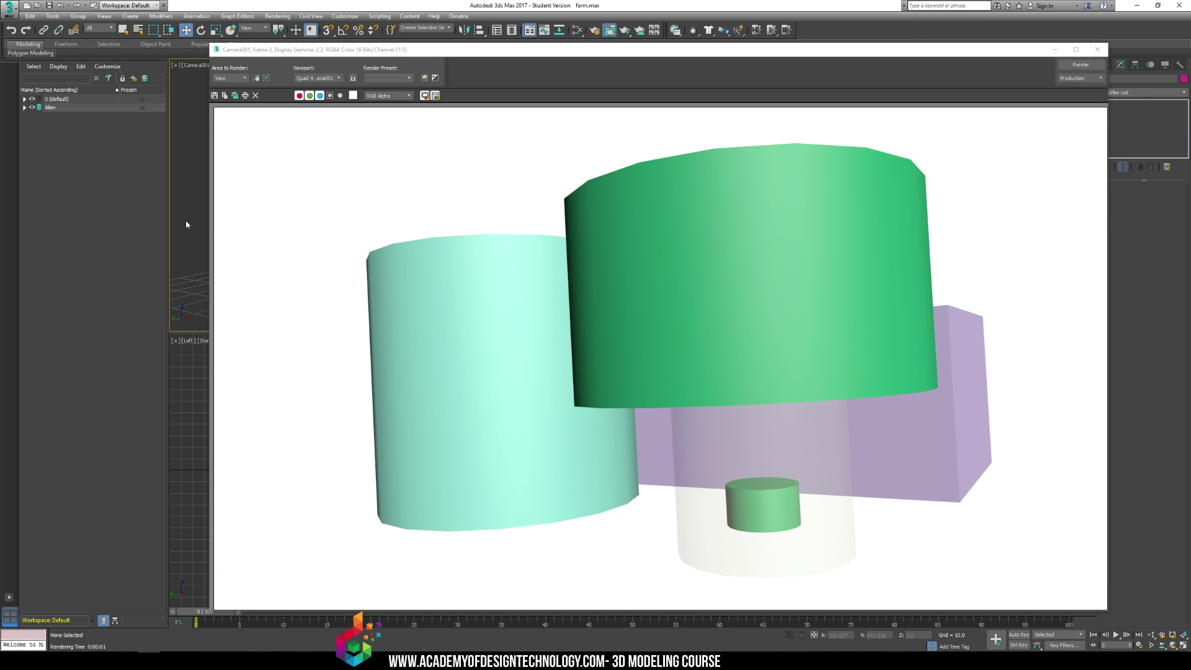
mouse_move(228, 54)
left_mouse_down()
mouse_move(286, 50)
mouse_move(236, 51)
left_mouse_up()
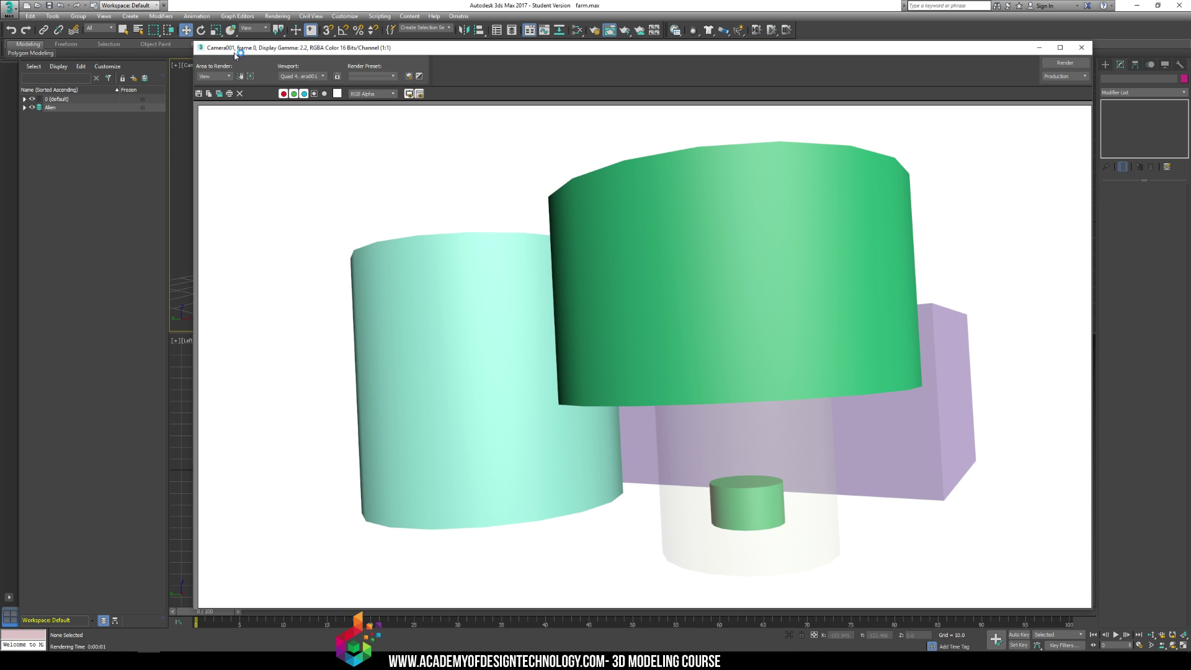
left_click(313, 76)
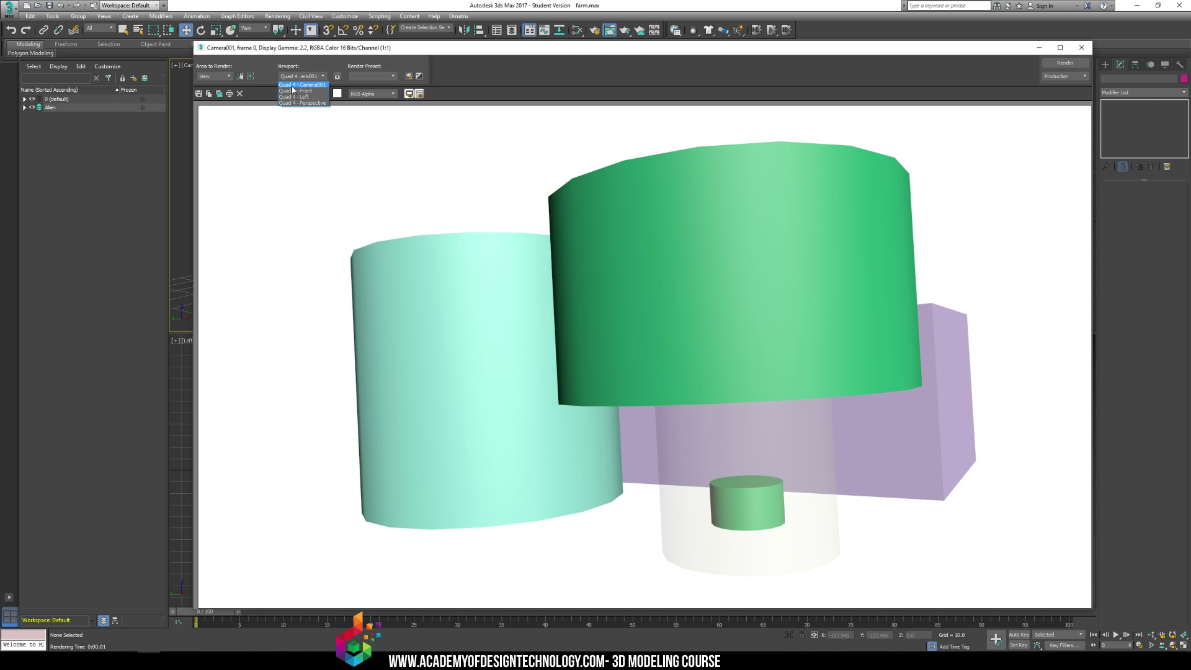
left_click(464, 84)
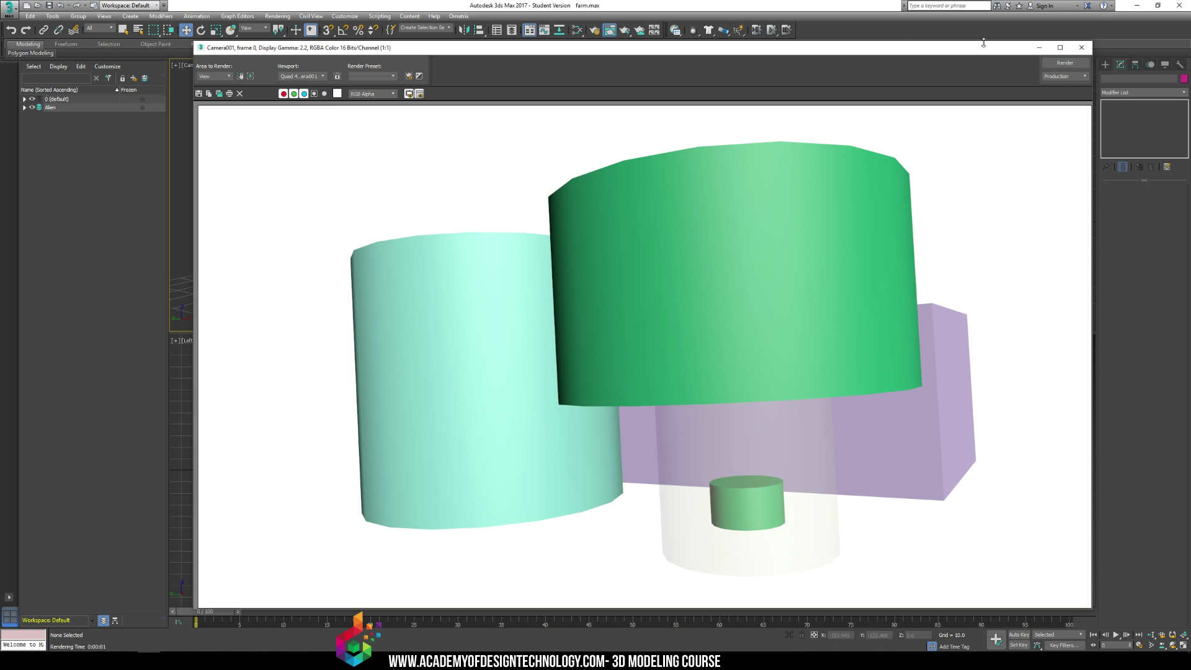
left_click(1081, 47)
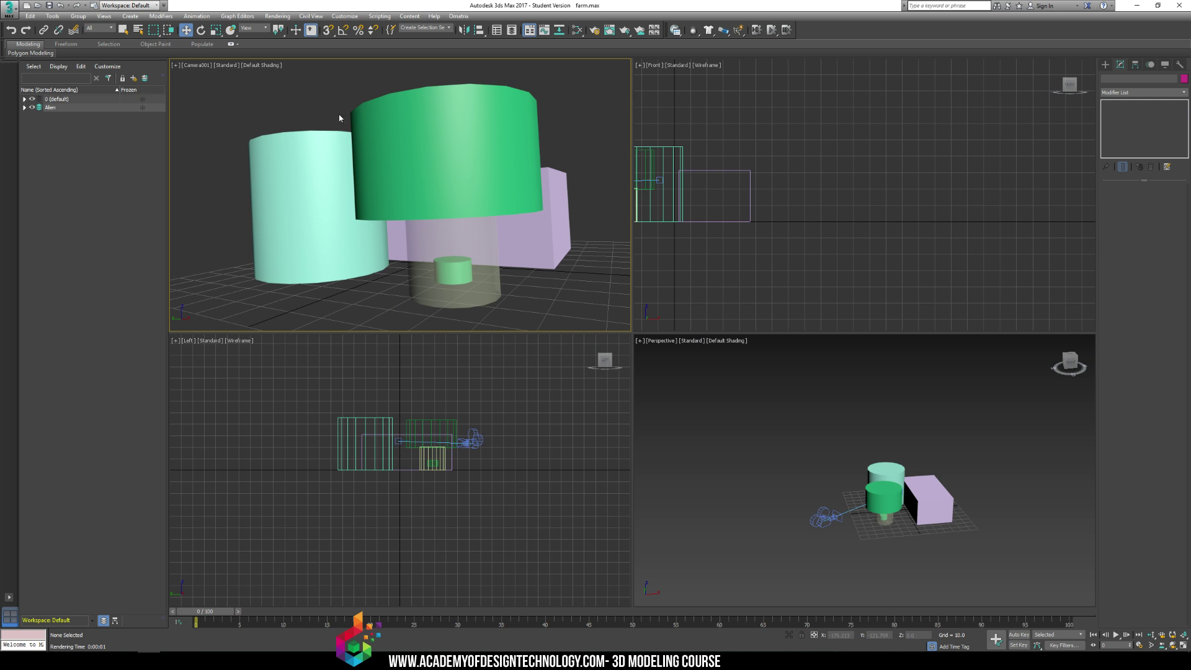
Narrow the Camera001 viewport and render it again to compare the framing, closing the rendered frame
left_click_drag(632, 119, 433, 113)
key("shift+q")
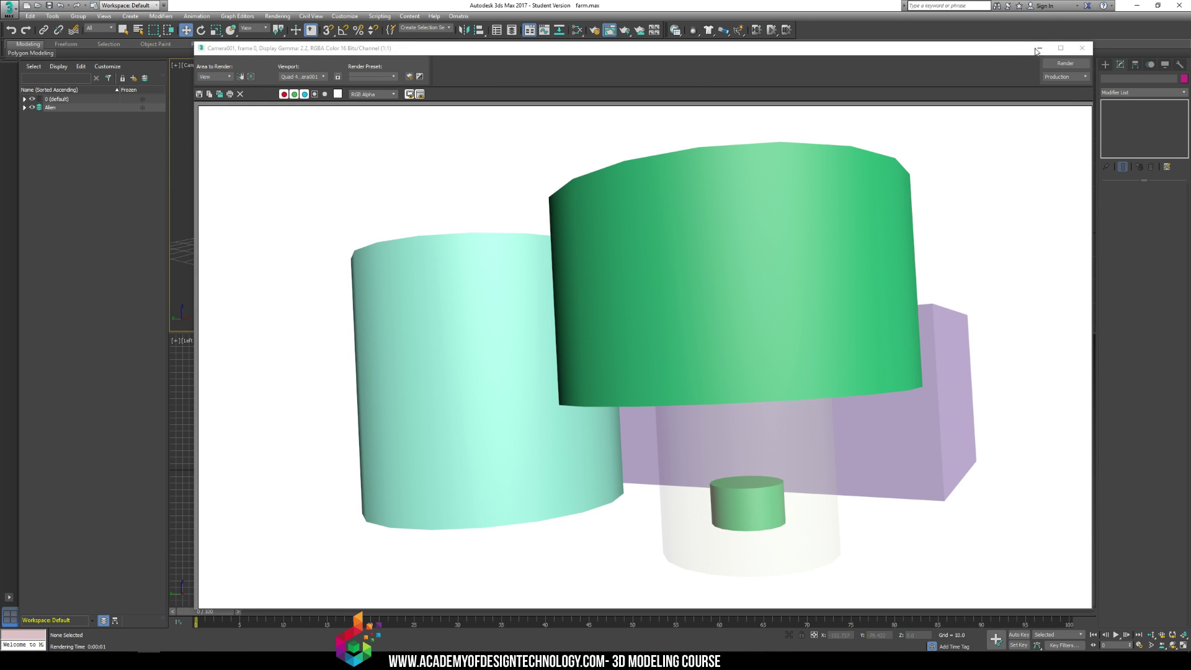
left_click(1082, 48)
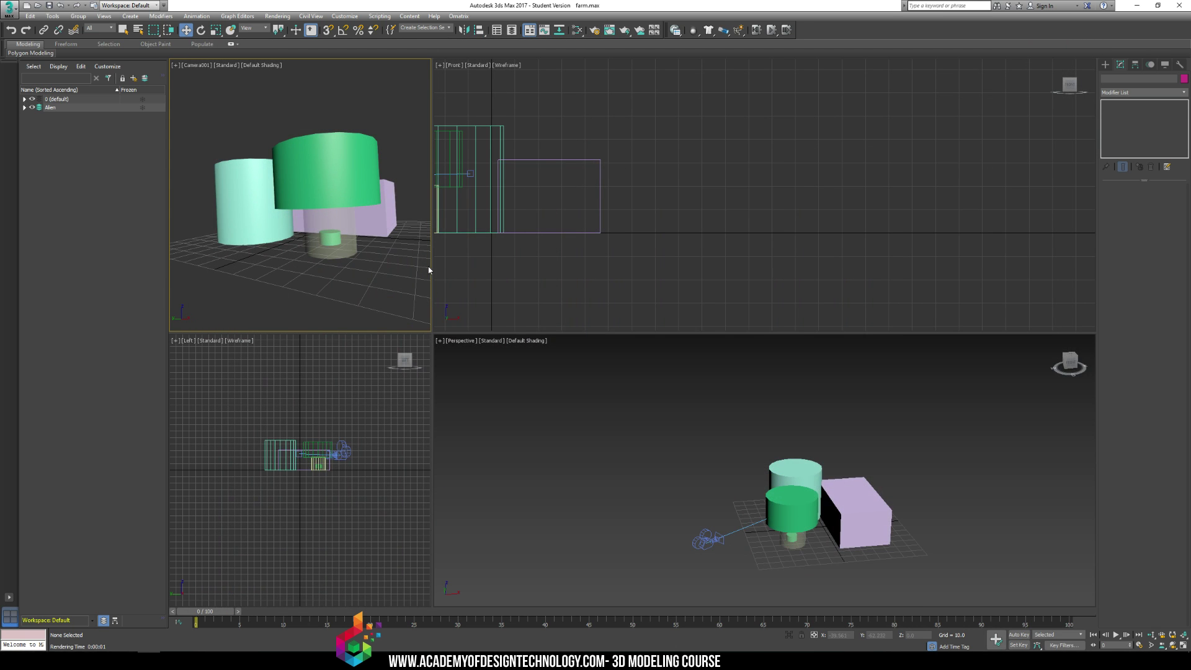
Widen the Camera001 viewport again to show more of the framed scene
left_click_drag(432, 270, 580, 280)
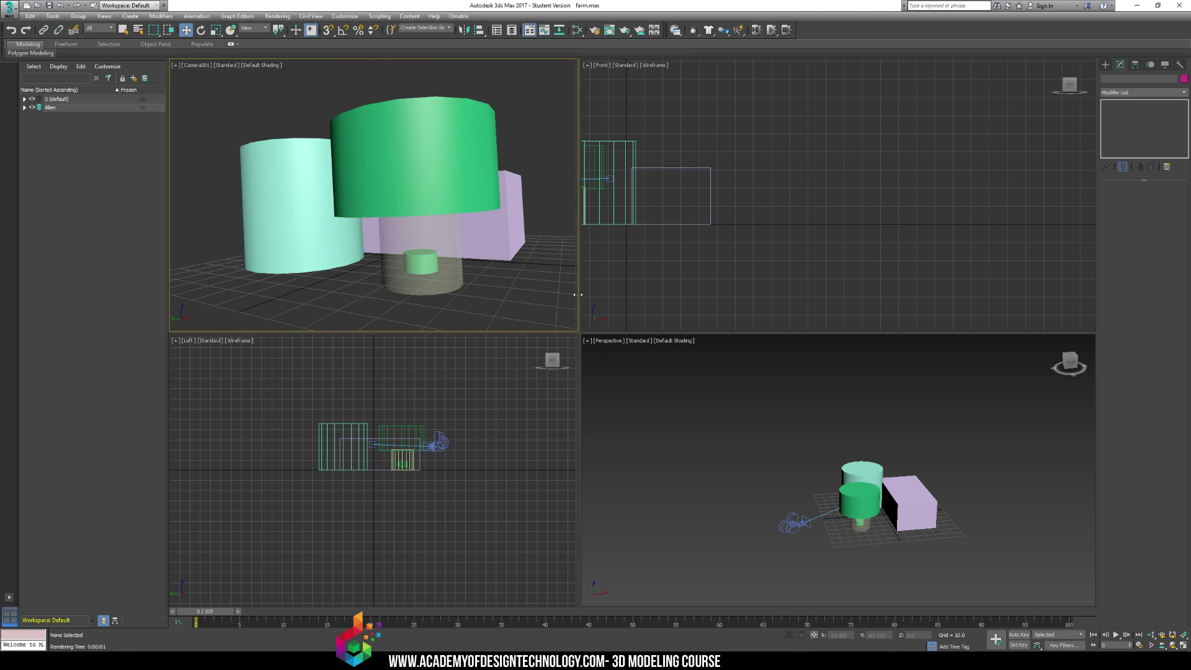
left_click_drag(578, 295, 595, 297)
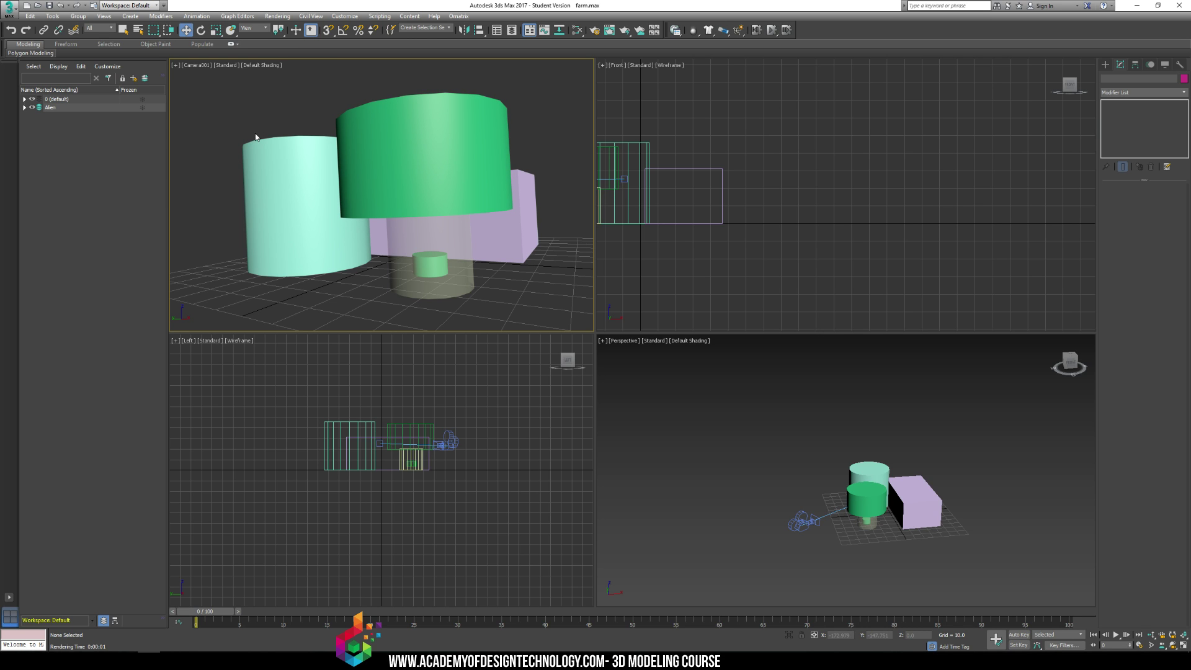
Show safe frames in the Camera001 viewport and resize the viewport to check how the framed area adapts
left_click(191, 67)
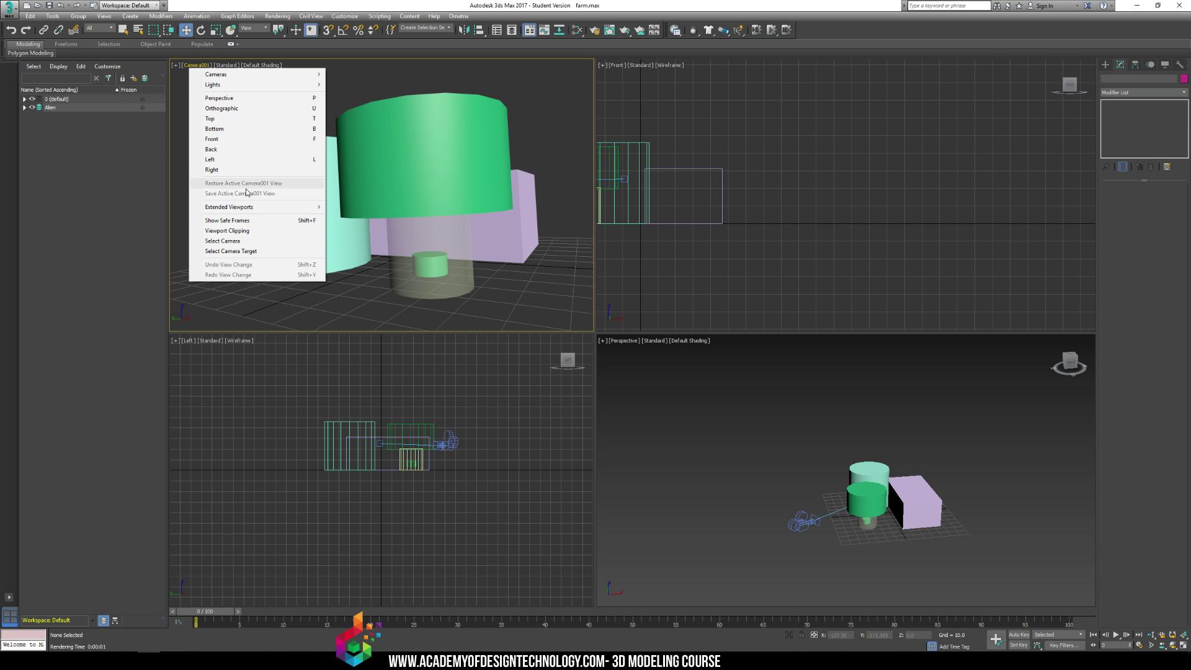
left_click(239, 222)
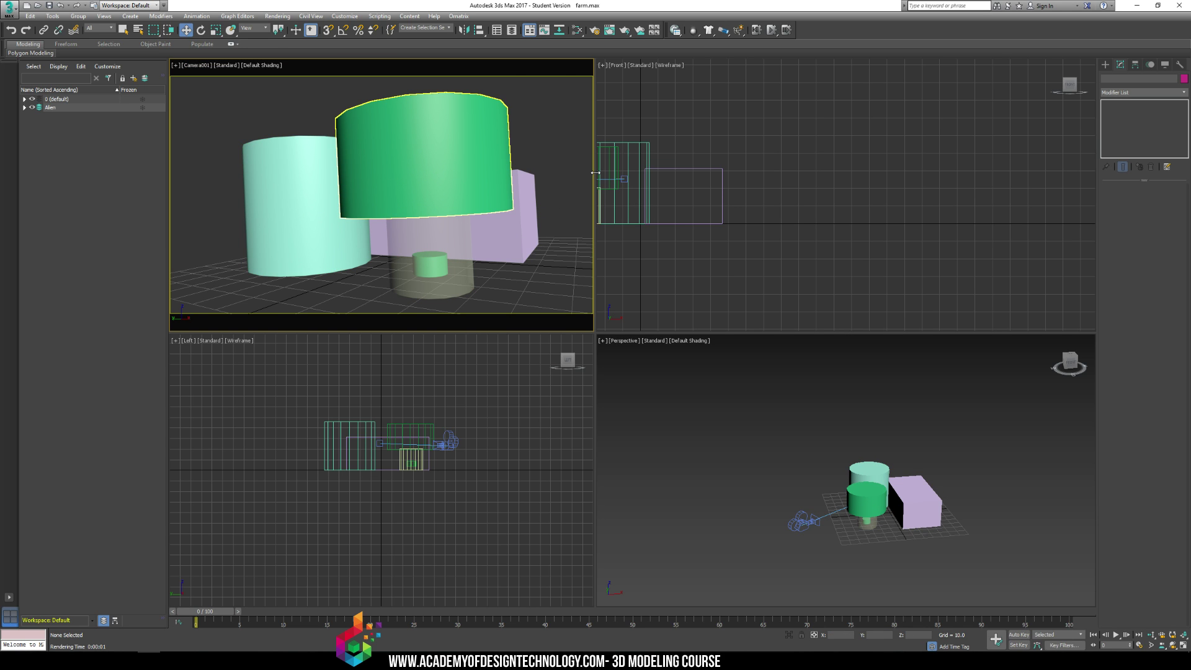
left_click_drag(593, 193, 307, 168)
left_click_drag(379, 168, 573, 180)
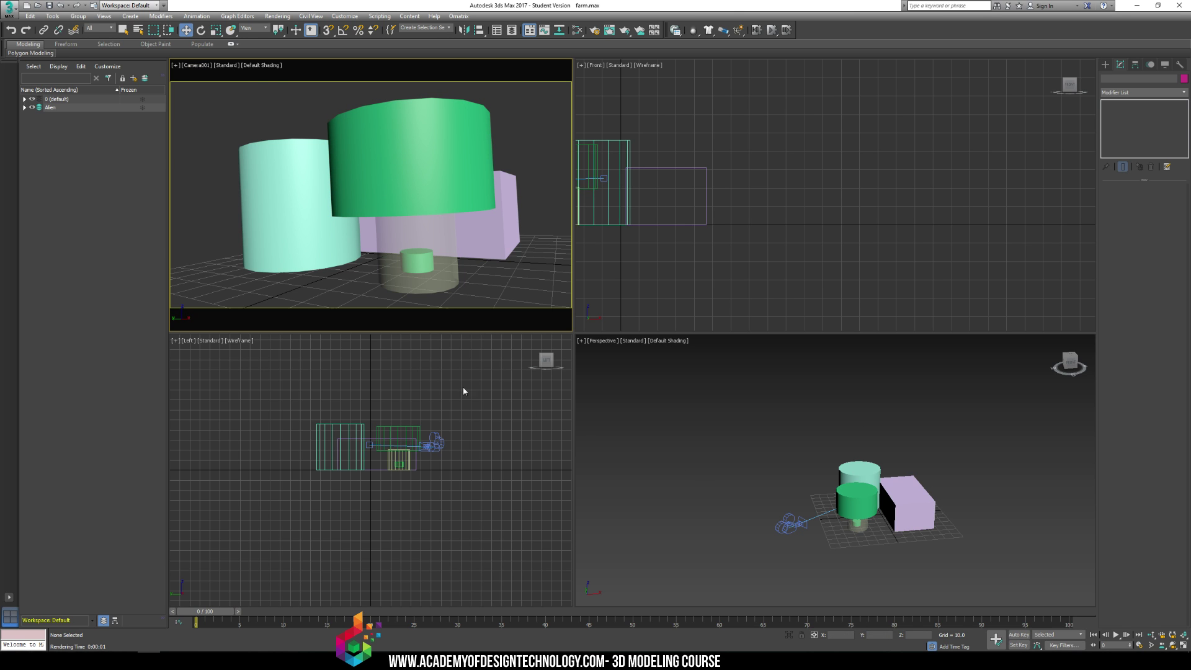
Pan the Camera001 view slightly and orbit the camera around the scene until the mint cylinder stands large in the foreground
mouse_move(417, 178)
middle_mouse_down()
mouse_move(393, 173)
mouse_move(407, 186)
middle_mouse_up()
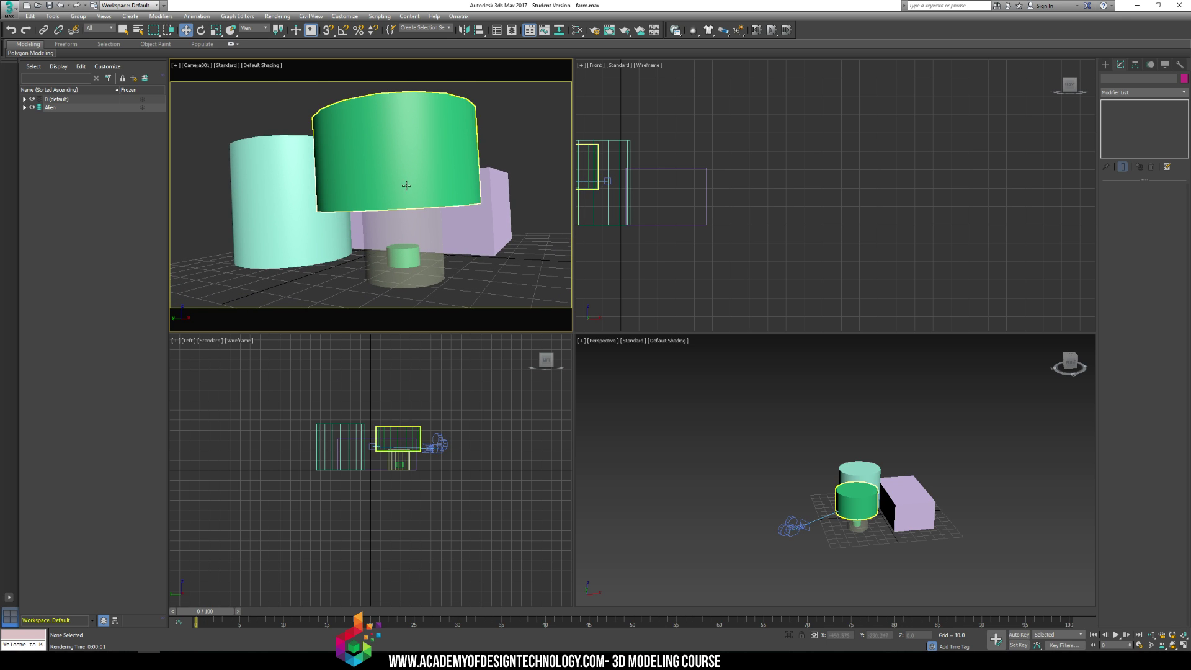
left_click(1172, 645)
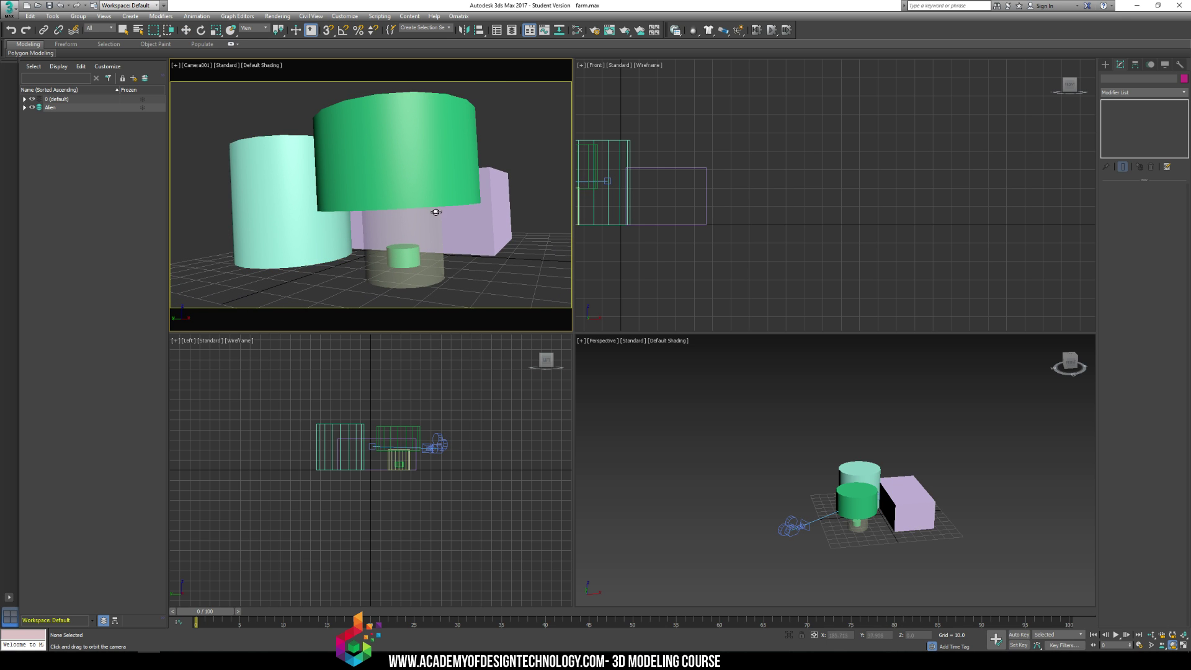
left_click_drag(435, 213, 484, 215)
Render the Camera001 view to compare it with the safe frame, closing the rendered frame and any render of the wrong view
key("F9")
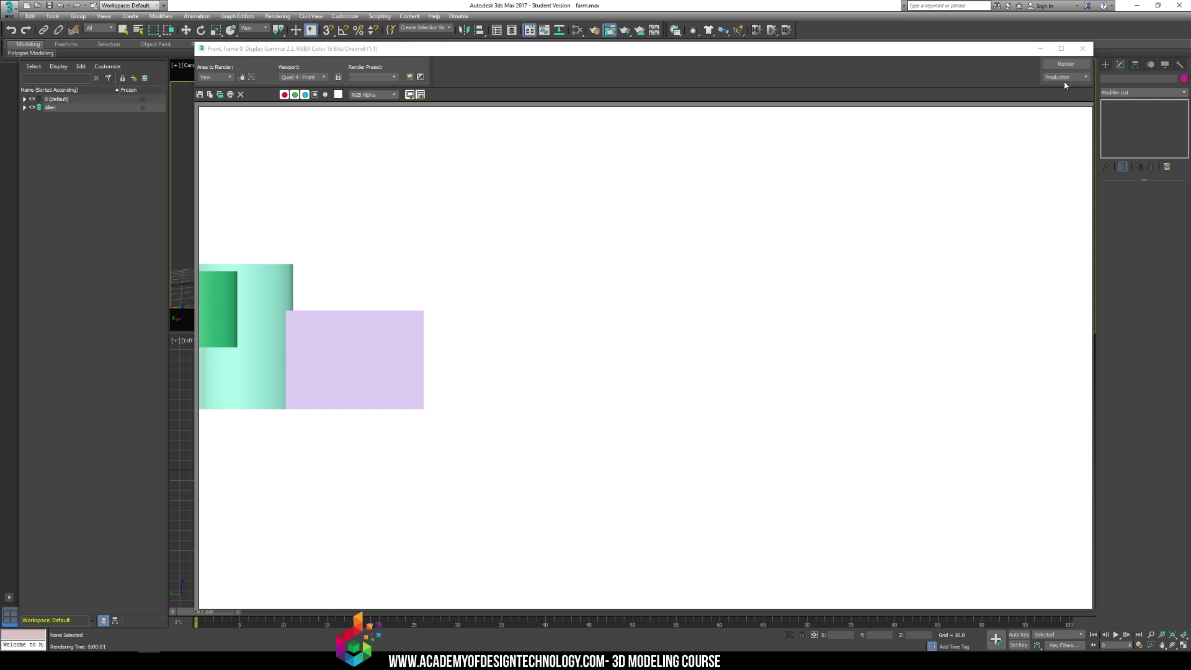
left_click(1082, 48)
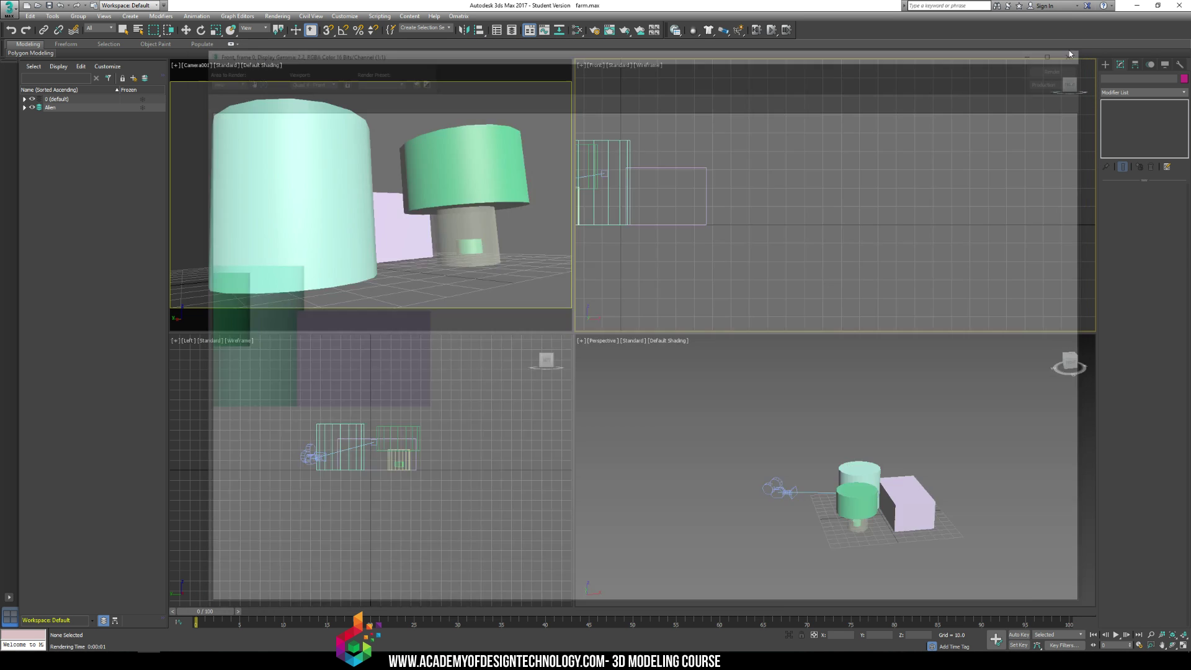
left_click(408, 106)
key("F9")
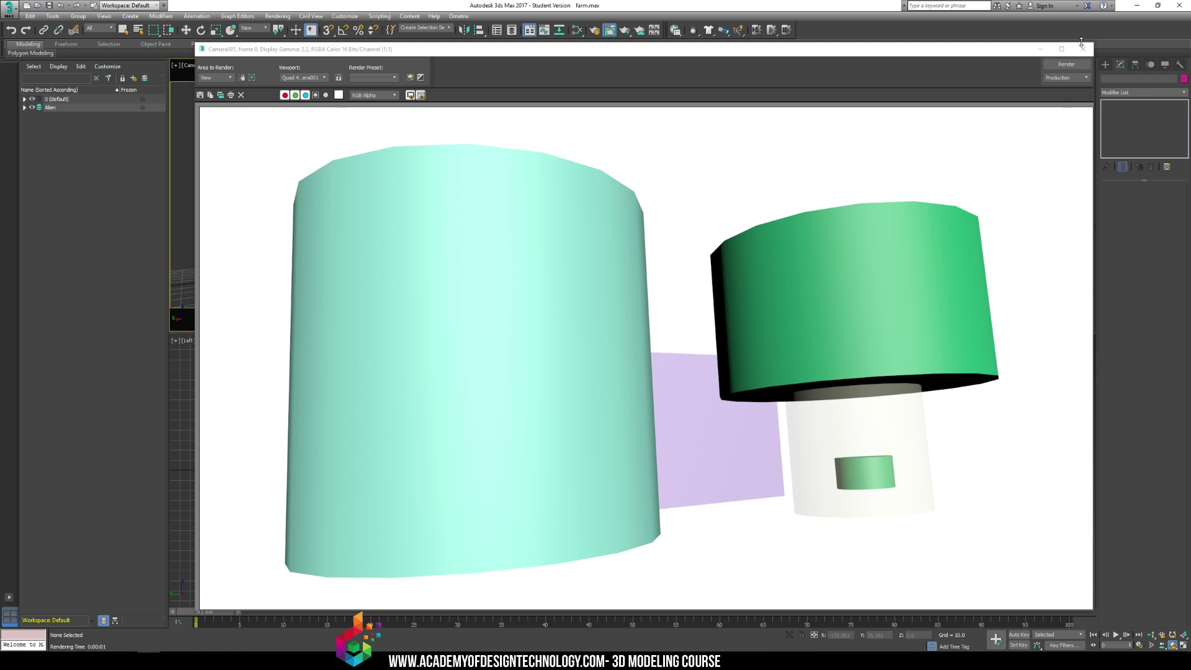
left_click(1083, 48)
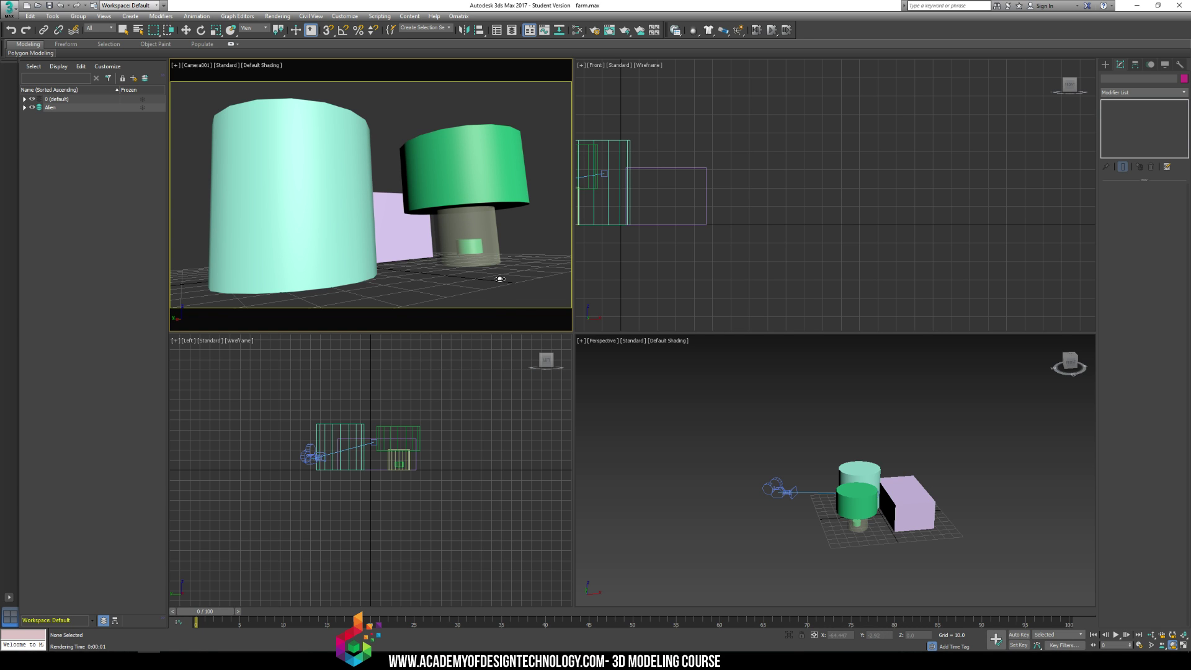
Strengthen the perspective of the Camera001 view slightly and leave the perspective tool
left_click(1161, 634)
left_click_drag(426, 238, 423, 199)
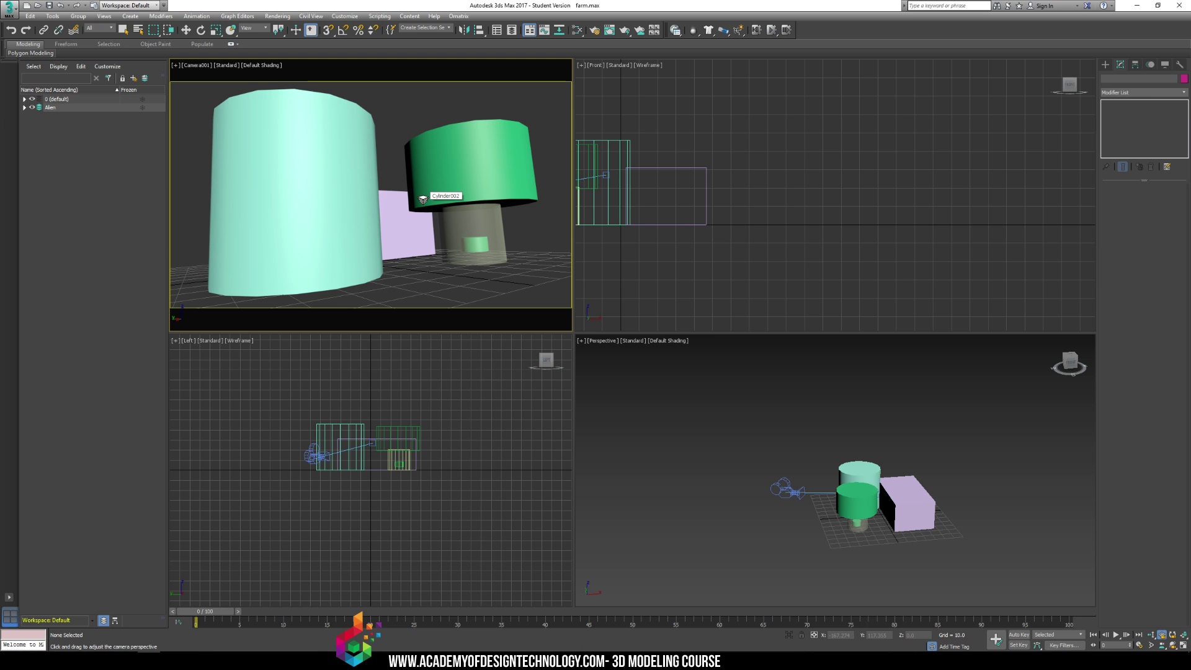
right_click(840, 438)
scroll(794, 500, "up", 5)
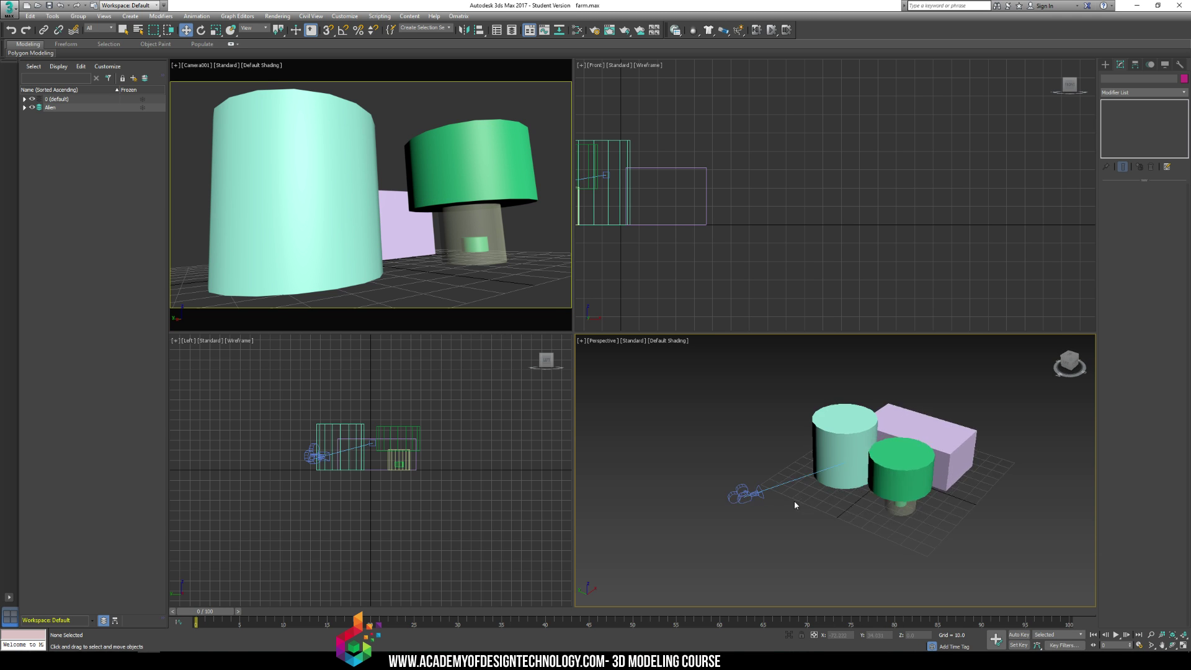
left_click(721, 493)
left_click(707, 417)
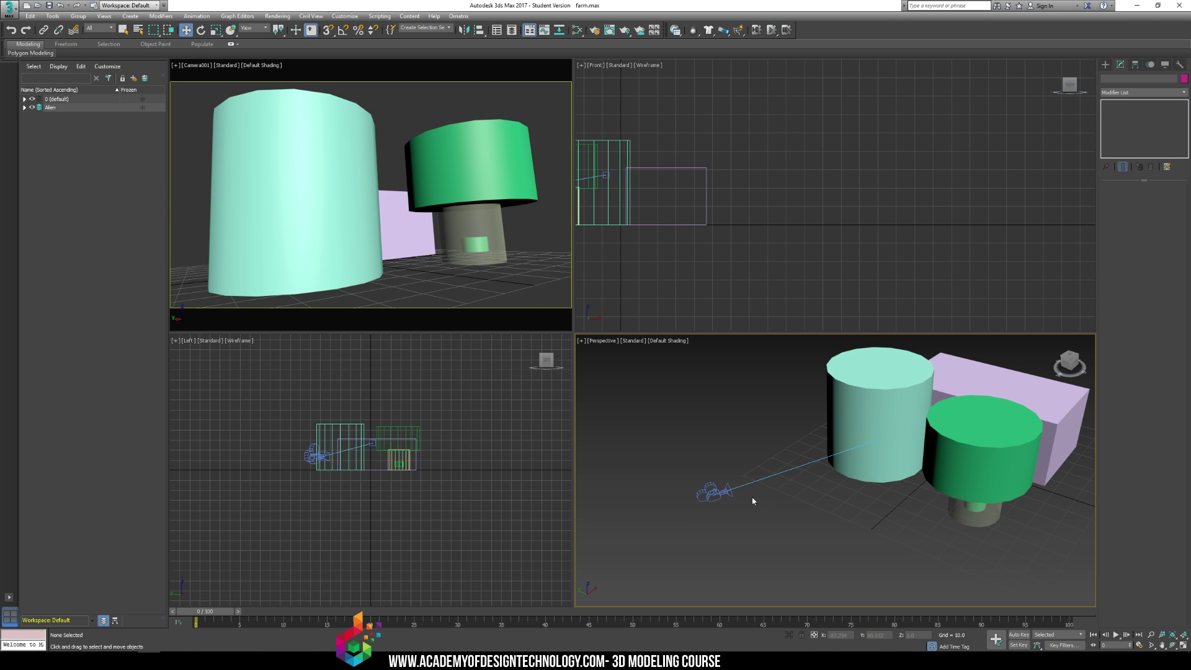
left_click(880, 434)
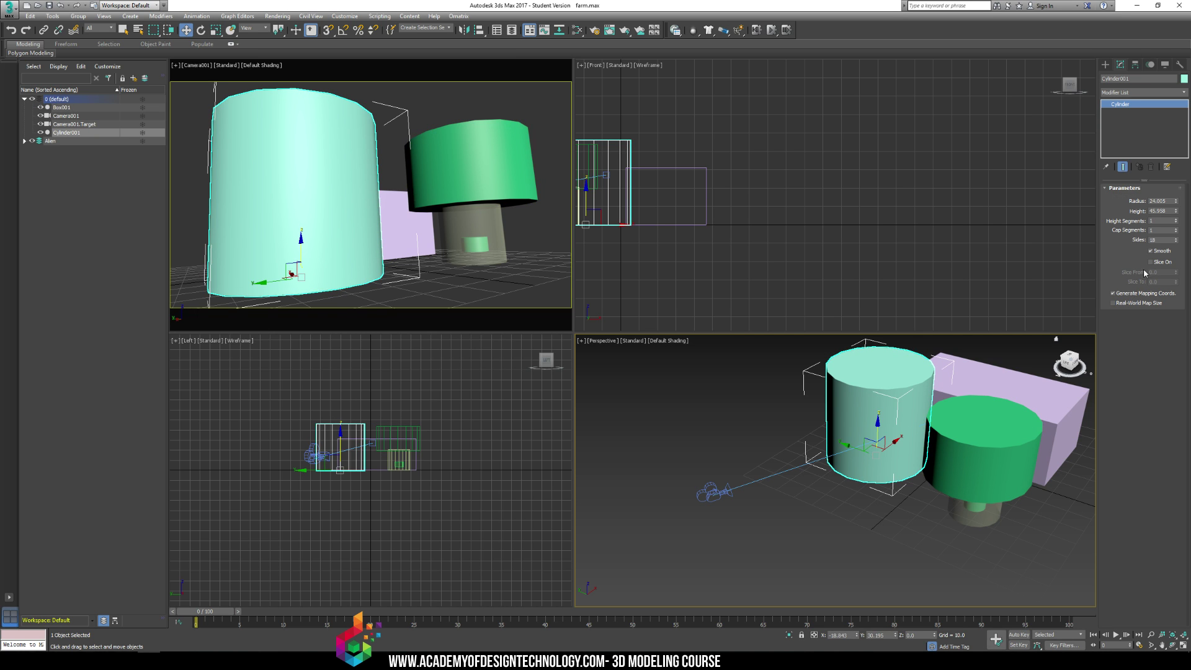
Create a Standard target spot light in the Perspective view, placed in front of the scene and aimed at the cylinders
left_click(1105, 66)
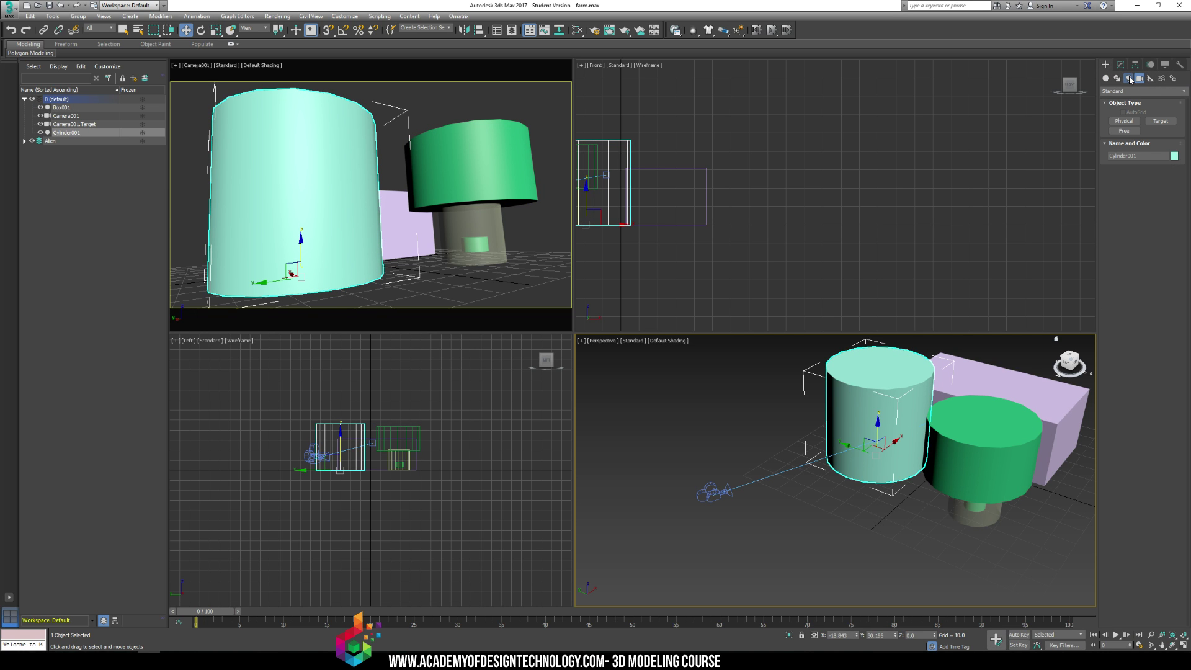
left_click(1128, 78)
left_click(1141, 91)
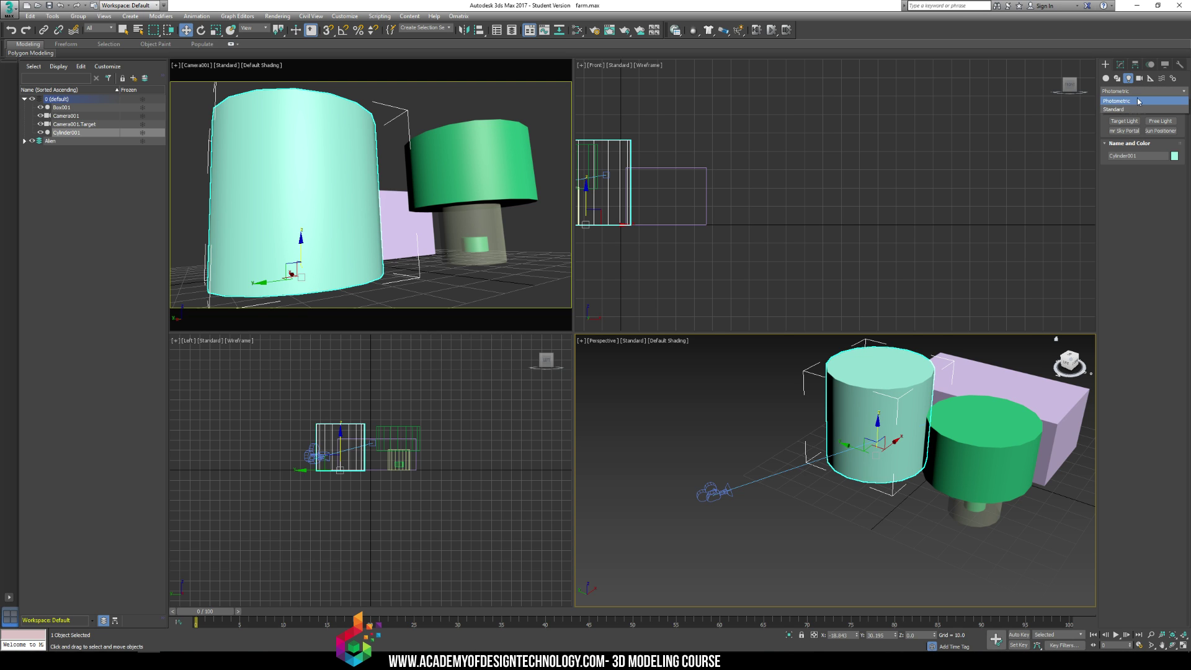
left_click(1128, 103)
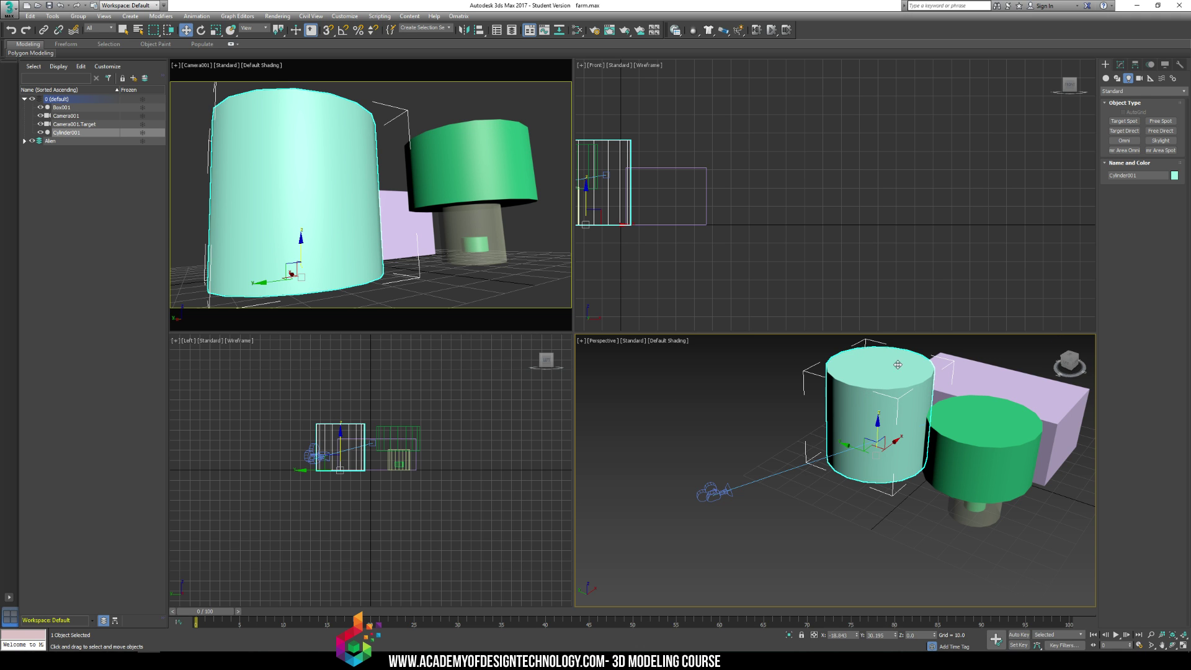
middle_click_drag(883, 360, 825, 421)
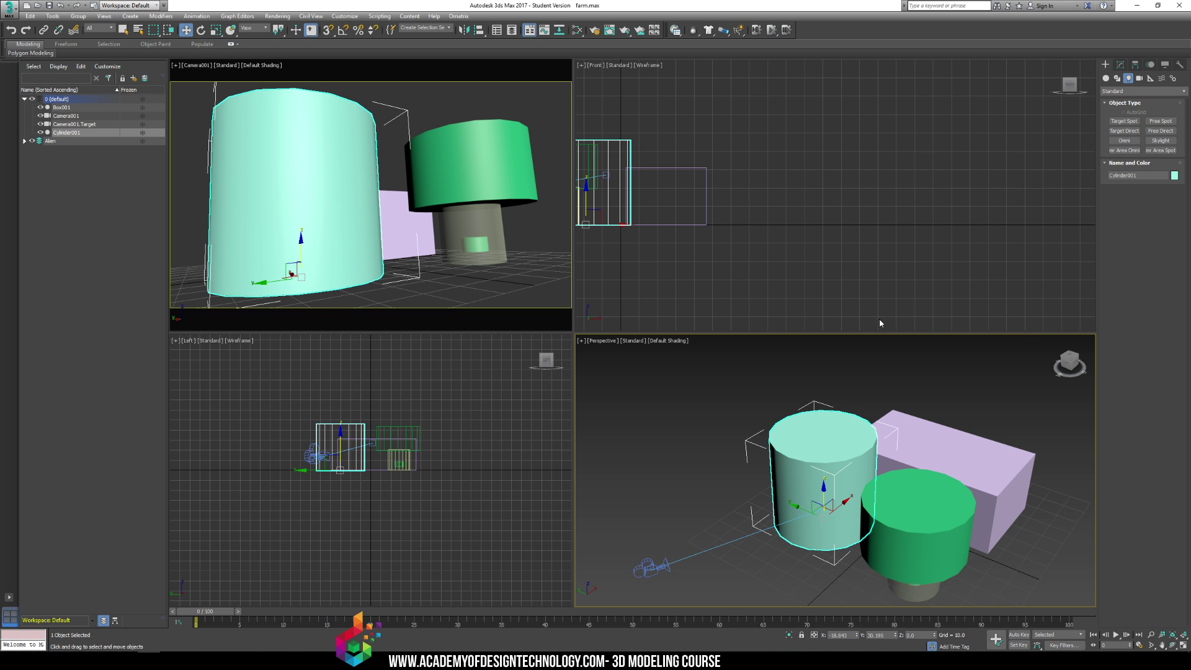
left_click(1120, 121)
scroll(793, 528, "down", 5)
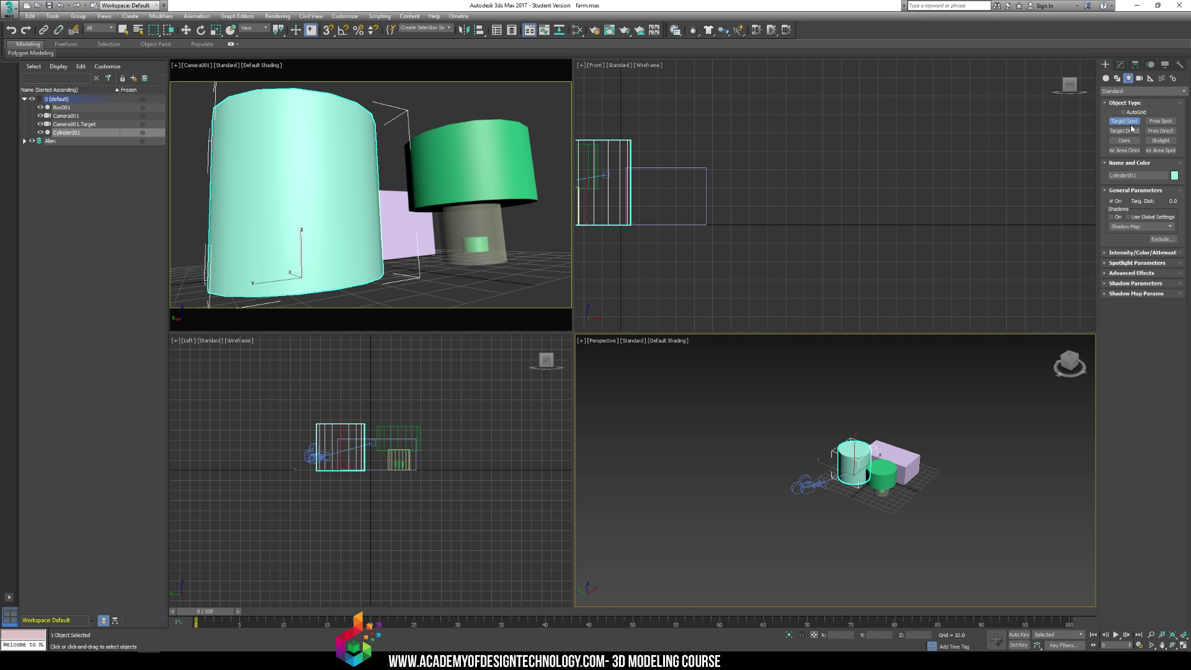
left_click_drag(766, 563, 862, 462)
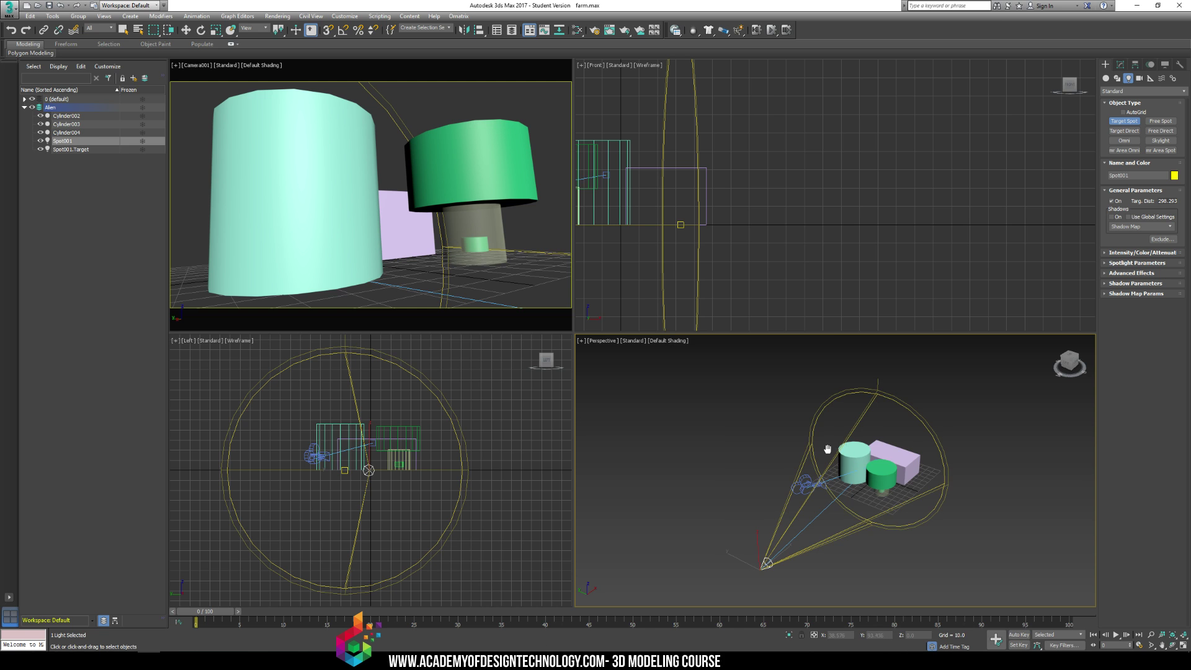
Switch the Perspective viewport to High Quality and orbit it to examine how the spot light illuminates the objects
scroll(824, 446, "up", 3)
middle_click_drag(835, 437, 663, 358, "alt")
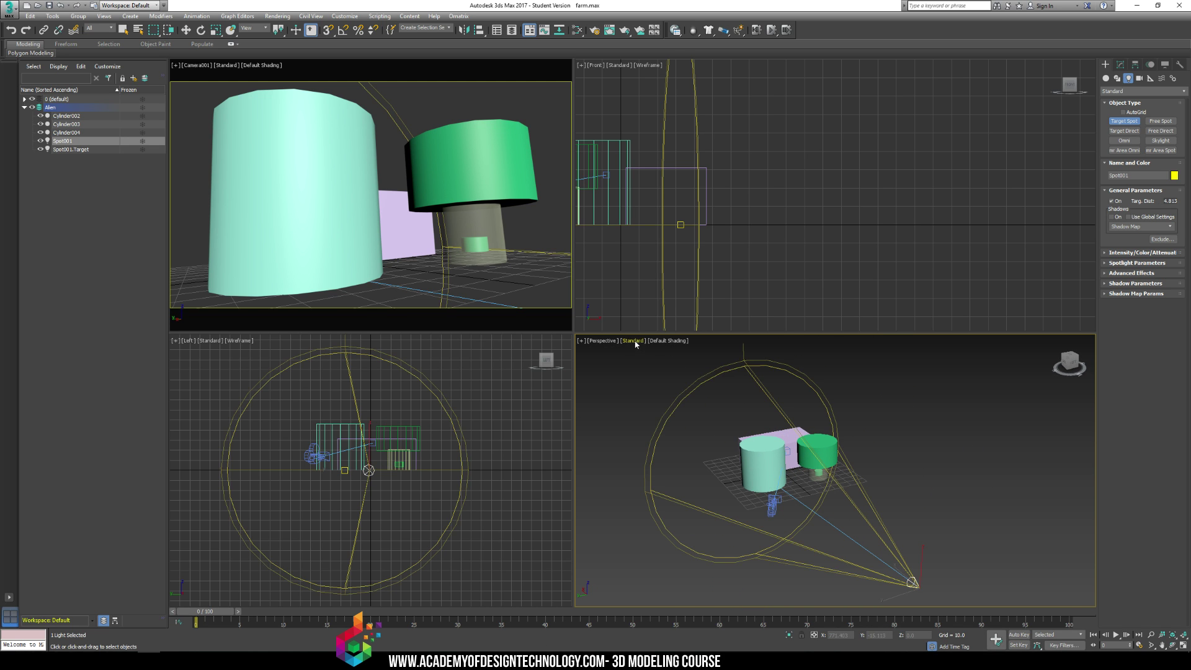
left_click(637, 344)
left_click(654, 348)
middle_click_drag(762, 415, 838, 449, "alt")
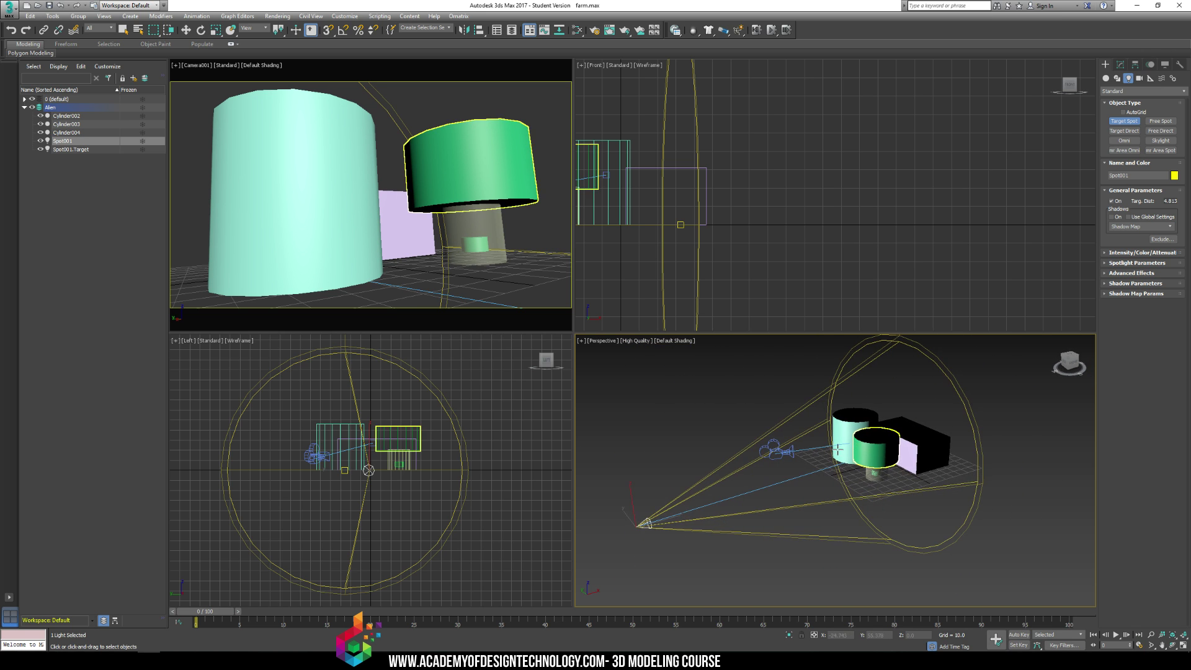
Finish creating lights, deselect the spot light, and render the Camera001 view to check the lighting, closing the rendered frame
right_click(495, 277)
key("w")
left_click(414, 281)
key("shift+q")
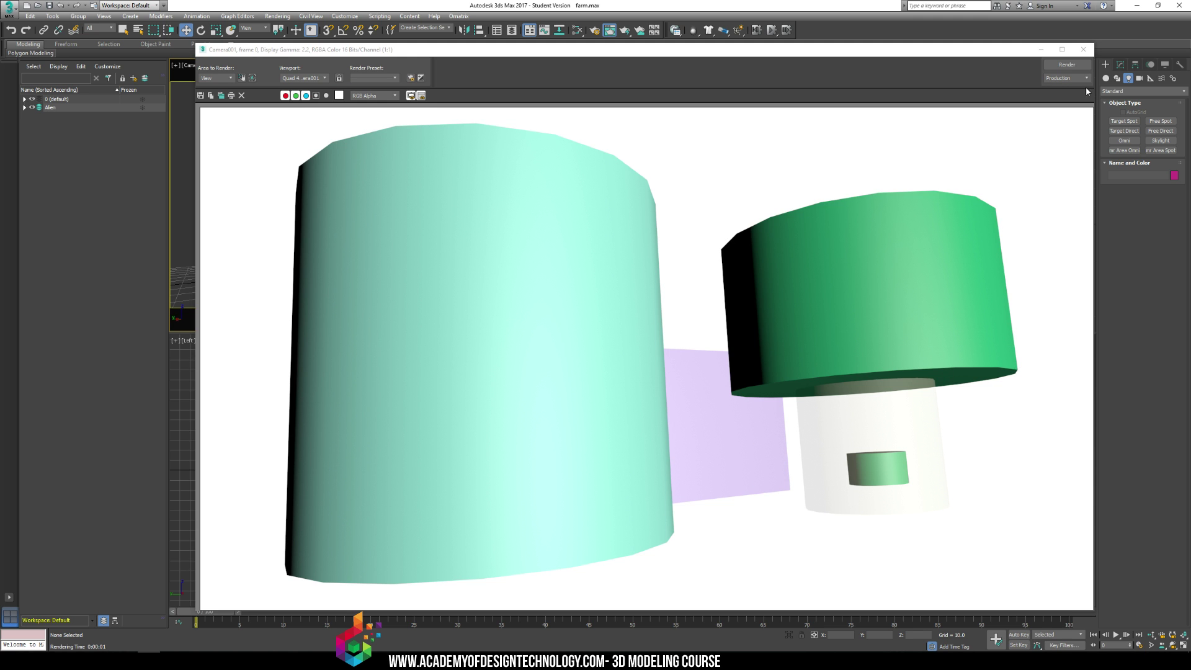
left_click(1083, 49)
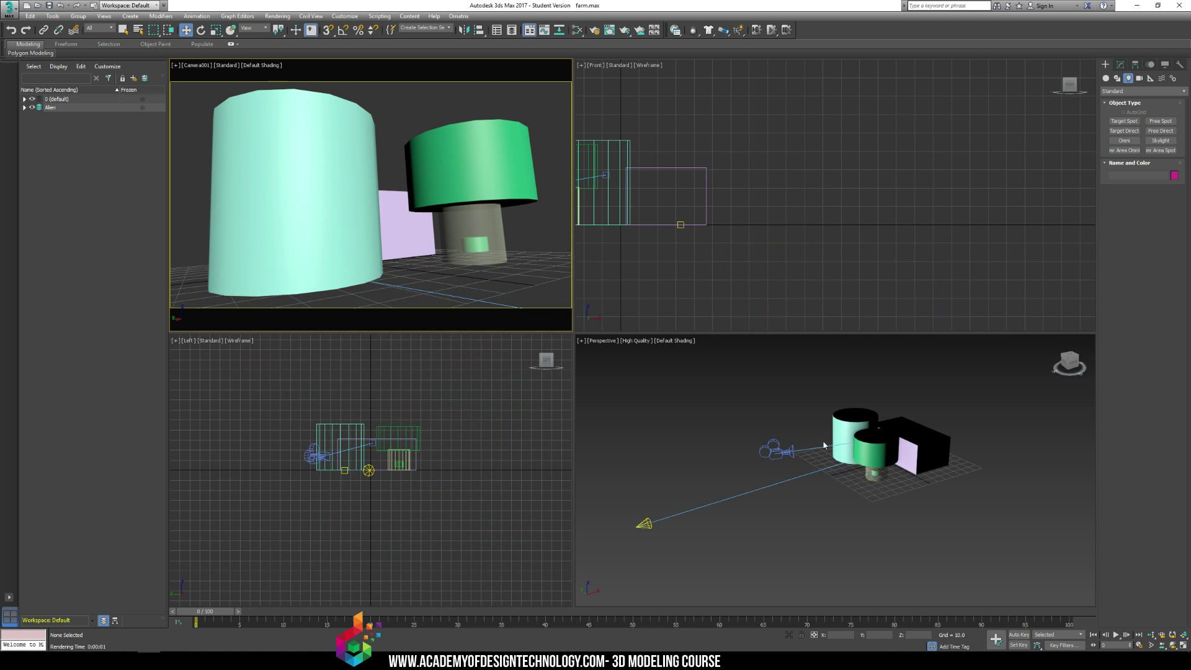
Set the environment background color to a dark blue with a blue value of 18, and check it in a Camera001 render
middle_click_drag(824, 445, 799, 441)
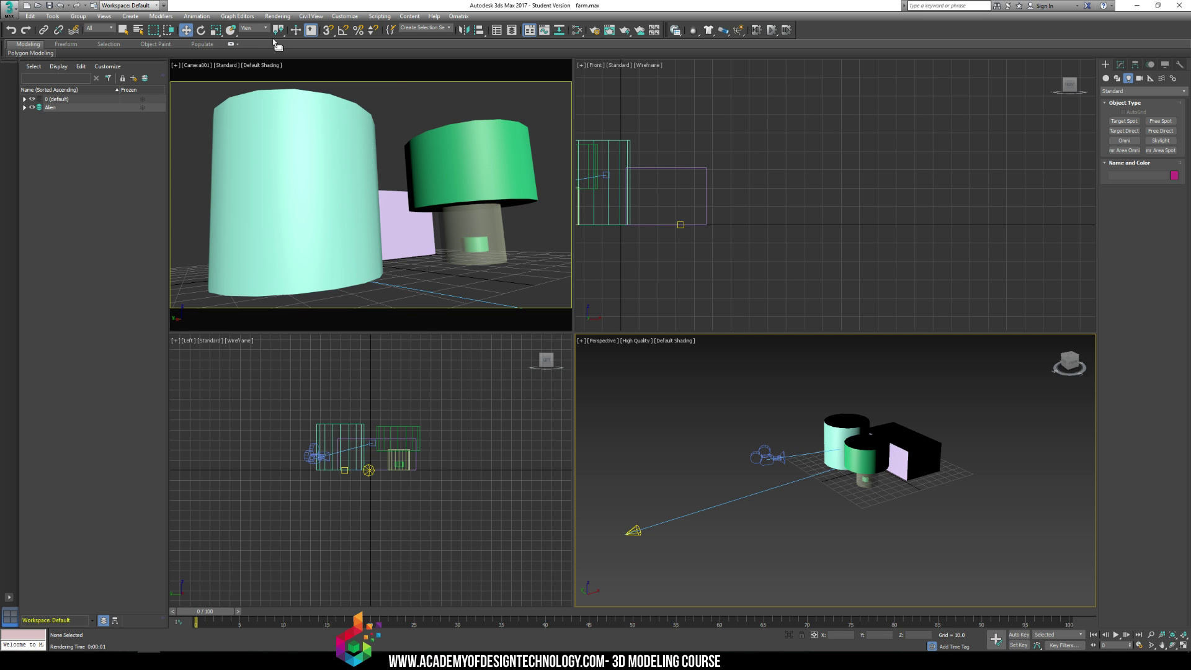
left_click(278, 16)
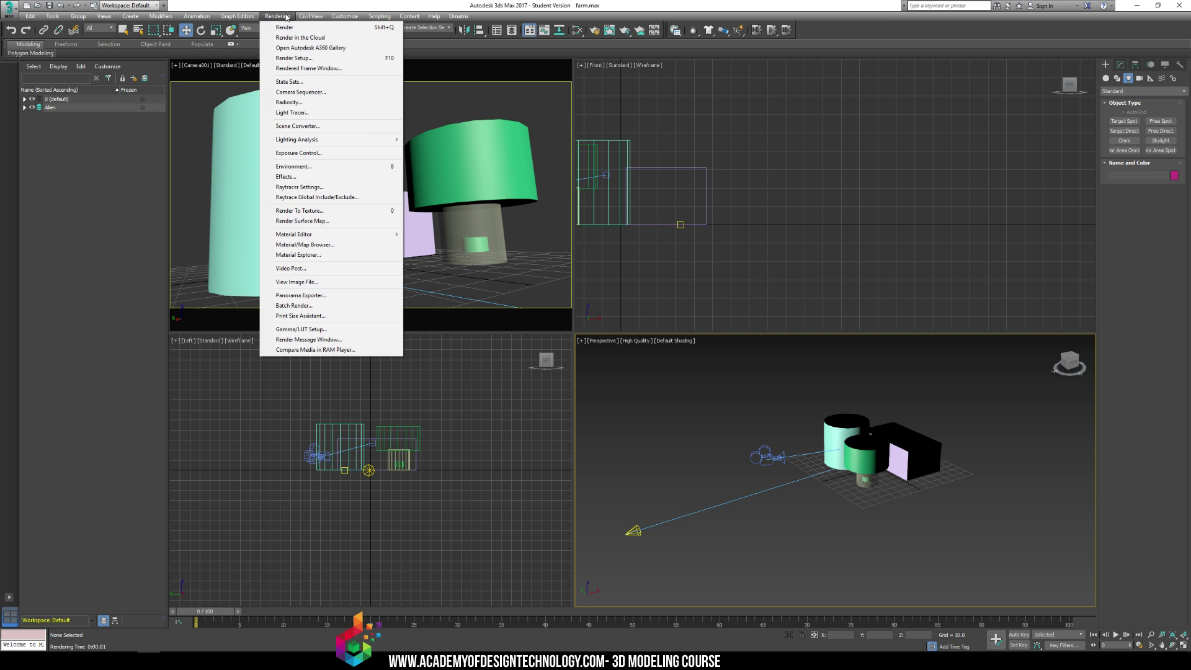
left_click(341, 167)
left_click(231, 118)
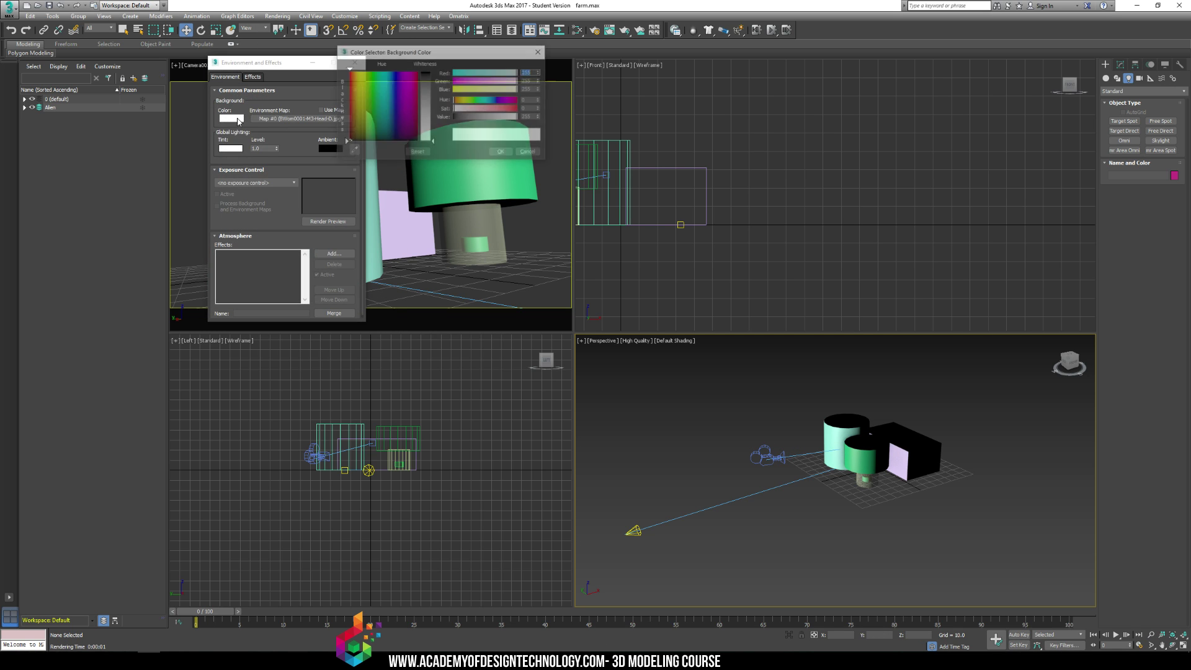
left_click_drag(424, 88, 456, 119)
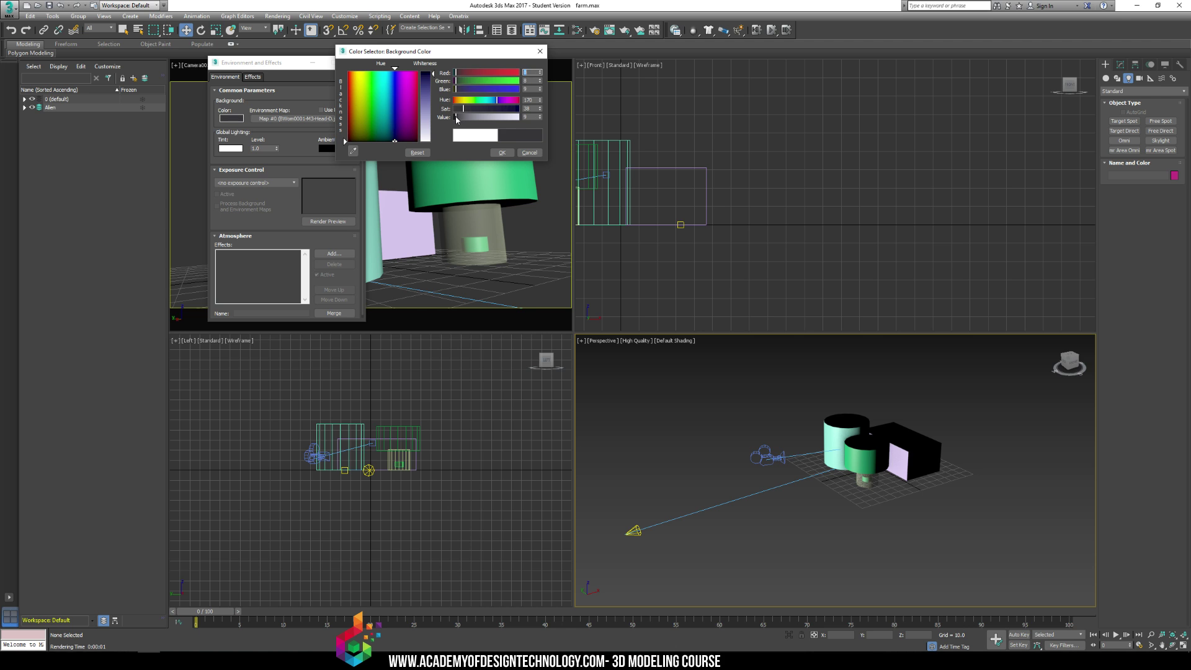
left_click(458, 91)
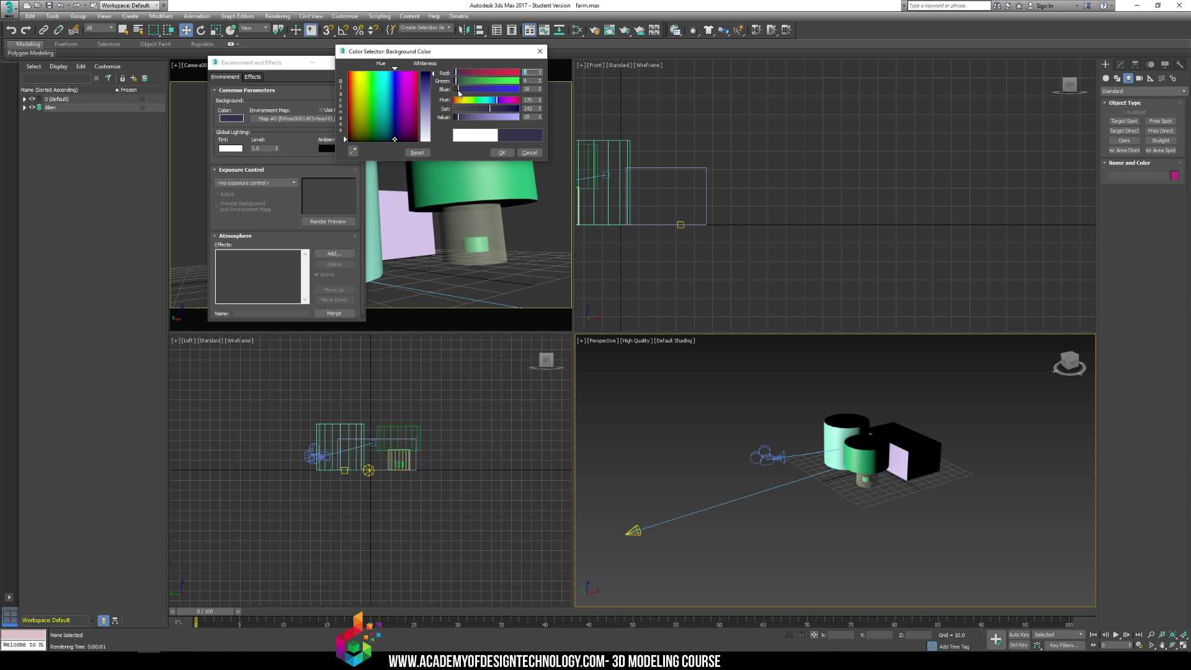
left_click(502, 152)
key("shift+q")
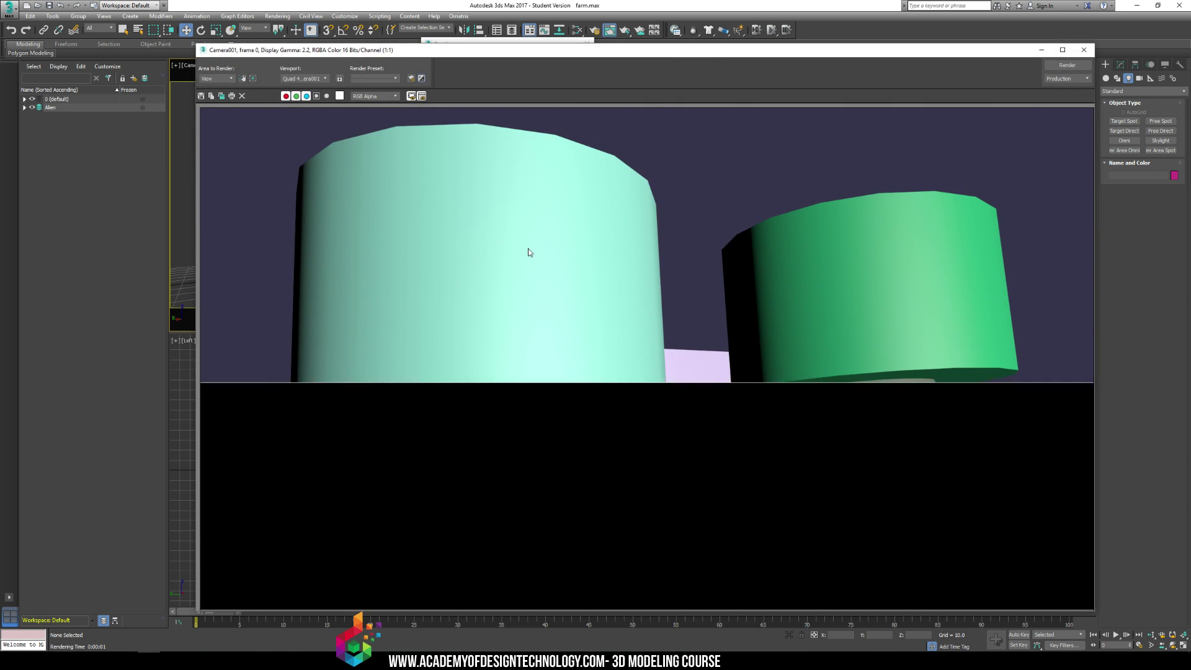
left_click(1086, 50)
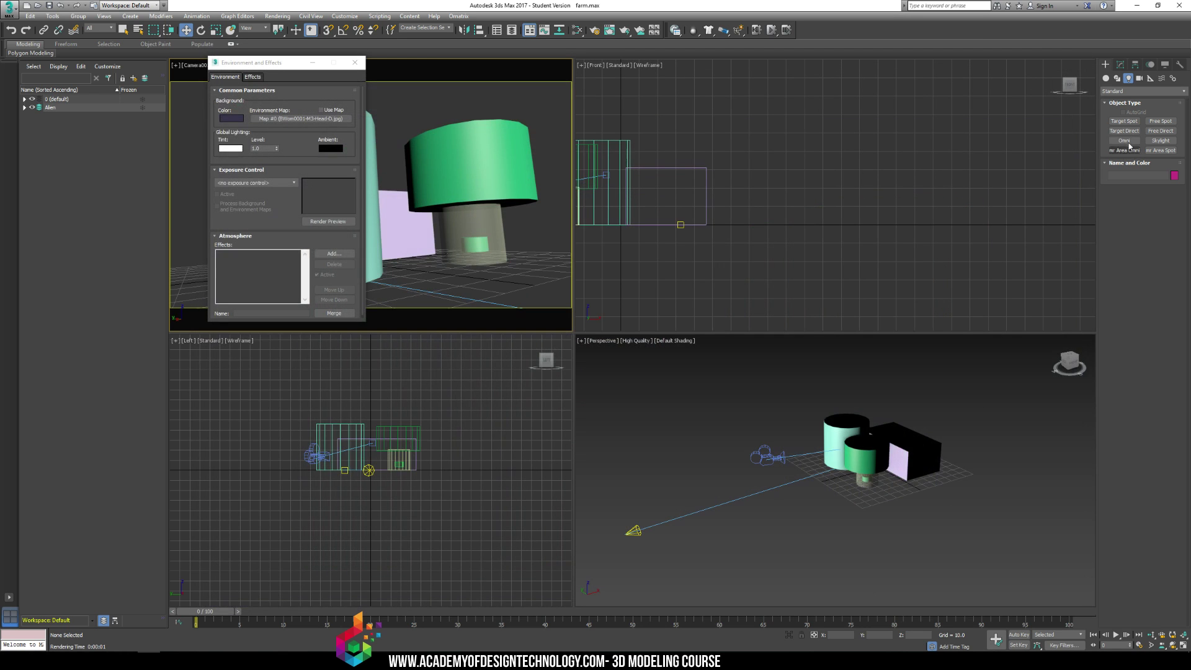
Draw a large ground plane beneath all the objects in a Top view and set its object color to green
left_click(1160, 160)
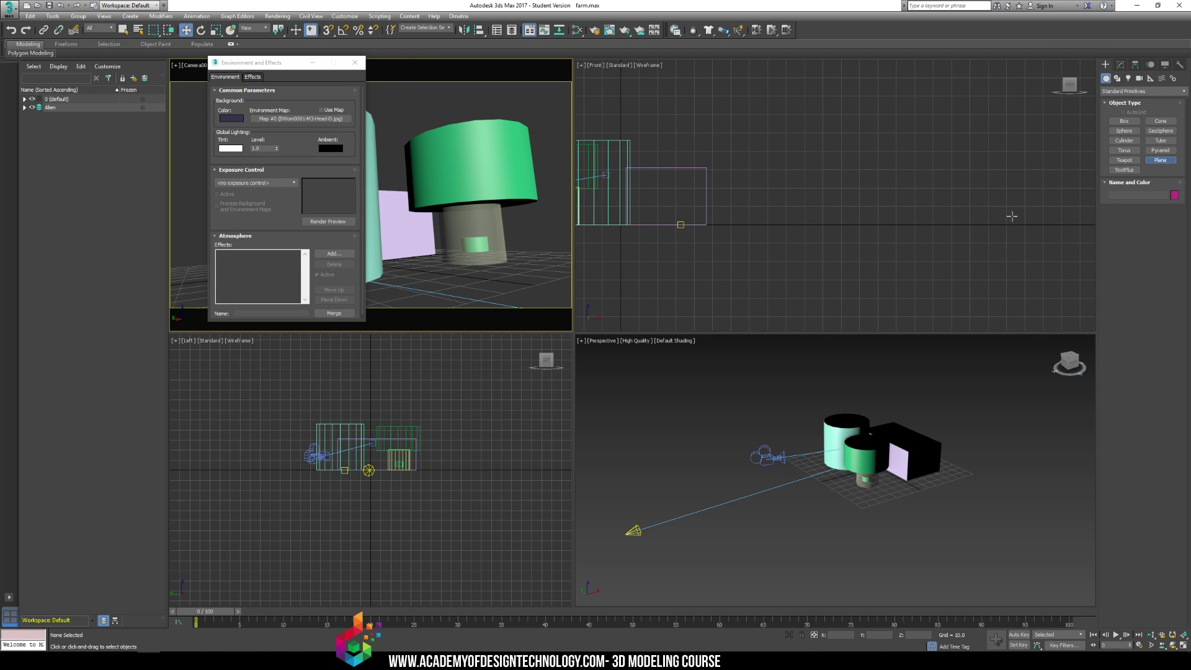
key("t")
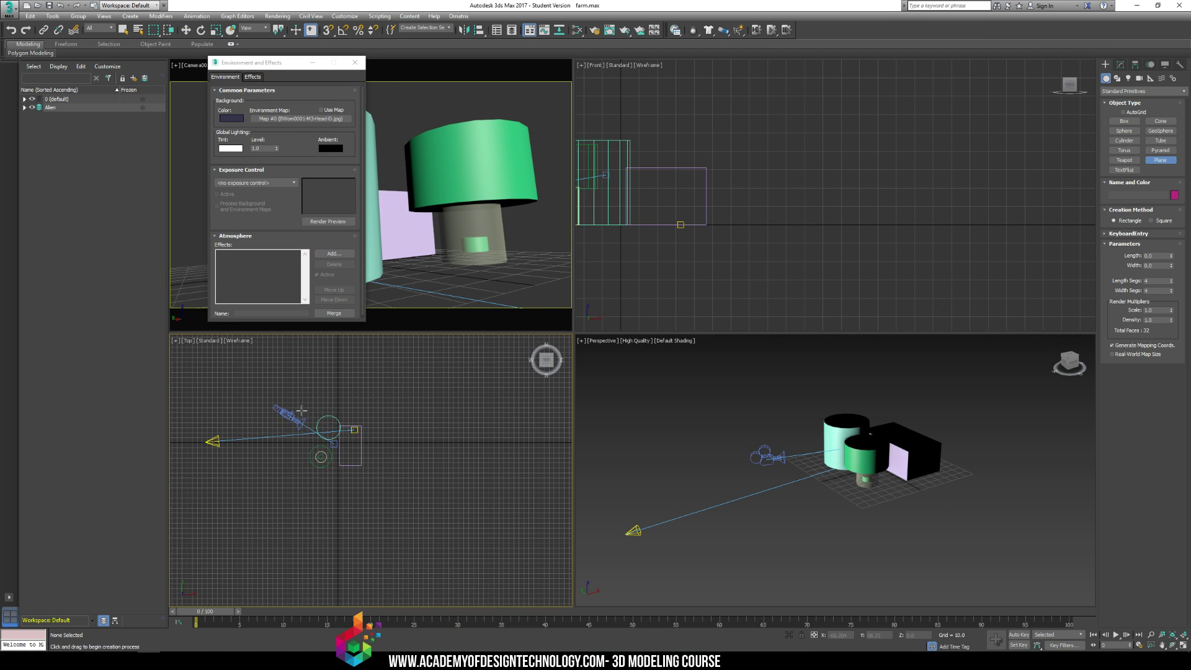
left_click_drag(231, 358, 432, 529)
key("w")
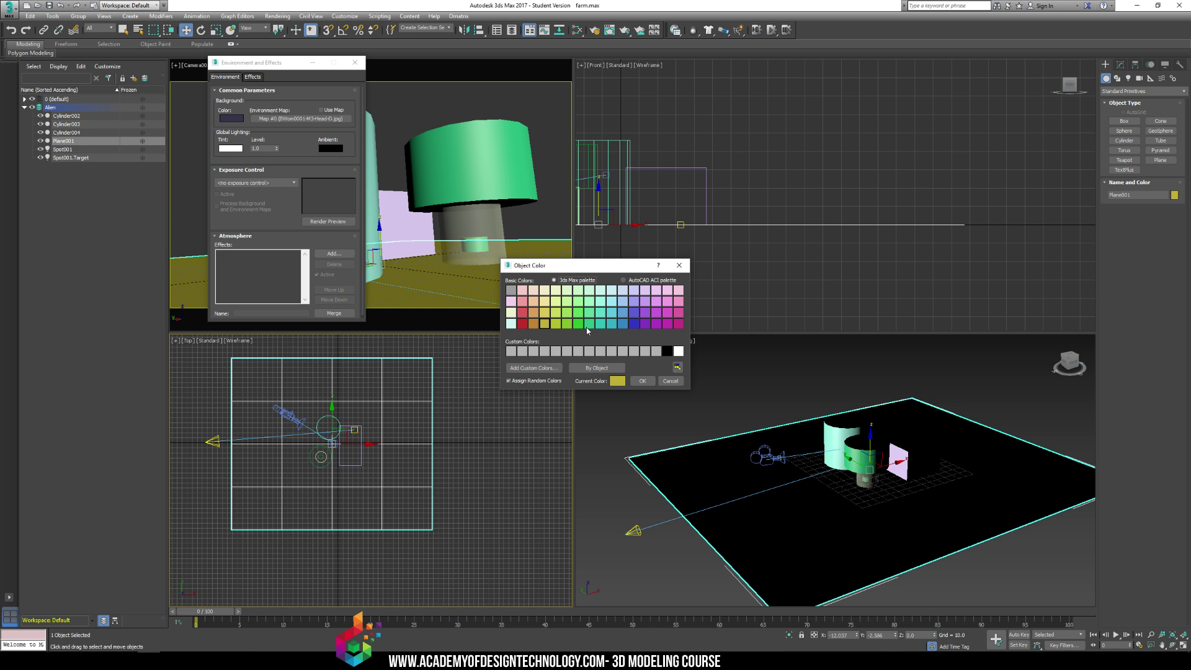
left_click(578, 323)
left_click(642, 381)
Deselect the ground plane and render the Camera001 view to see the plane under the spot light
left_click(537, 225)
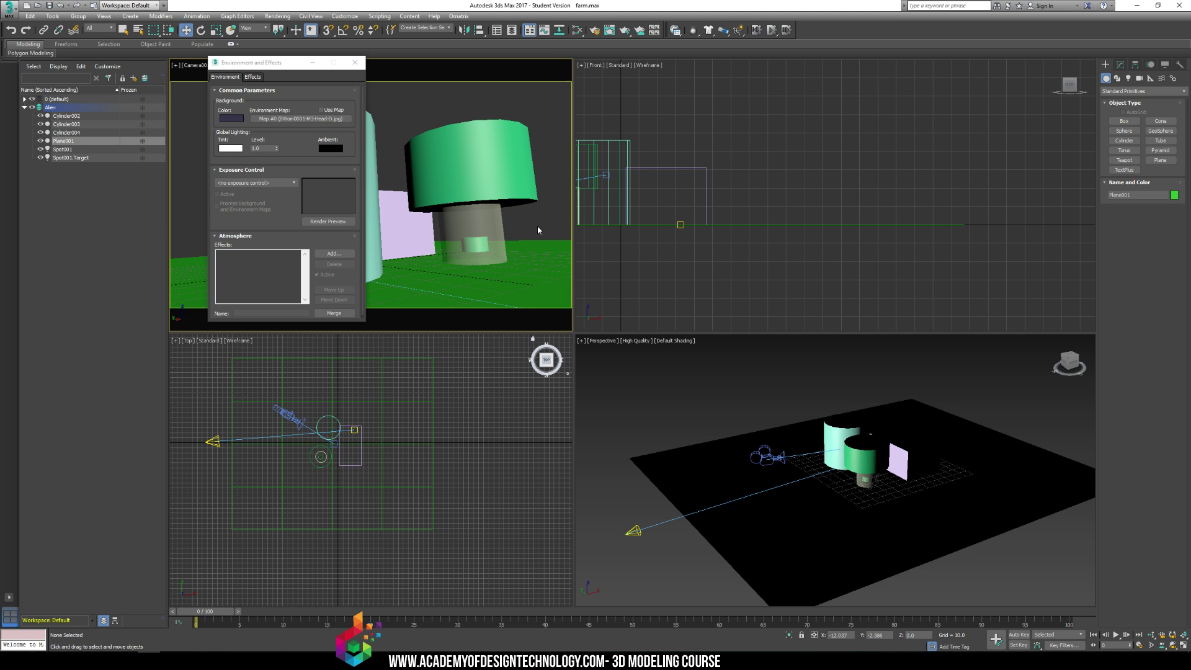
key("shift+q")
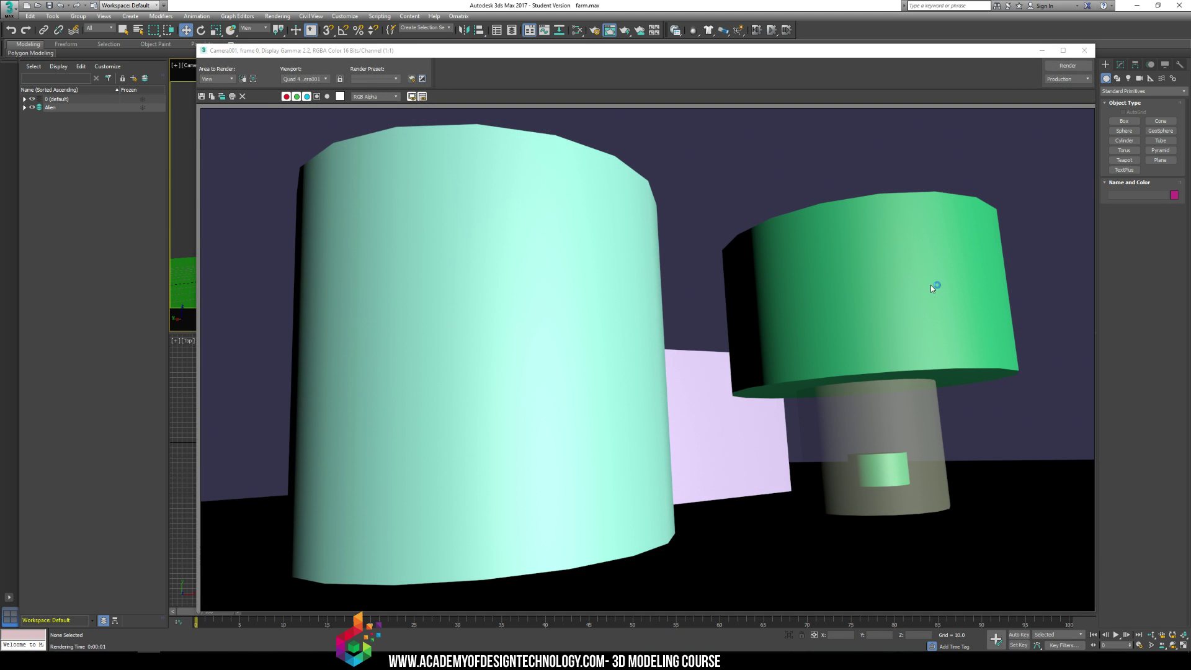
Close the rendered frame and the Environment and Effects window, and set the Camera001 view to High Quality shading
left_click(1084, 50)
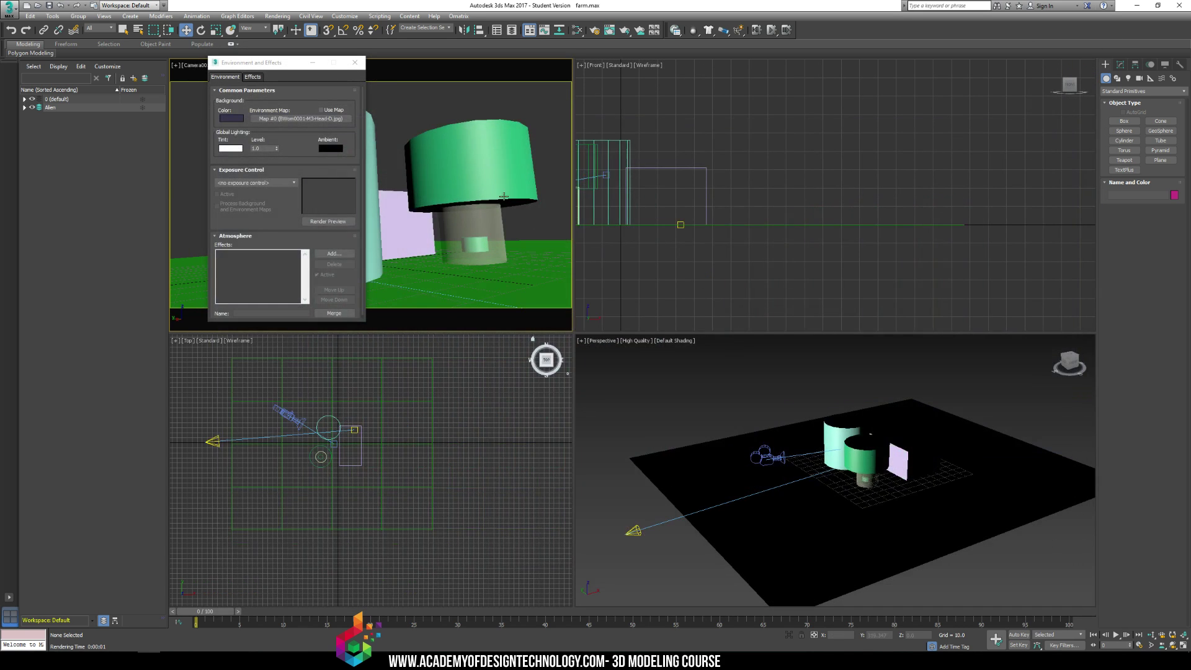
left_click(354, 62)
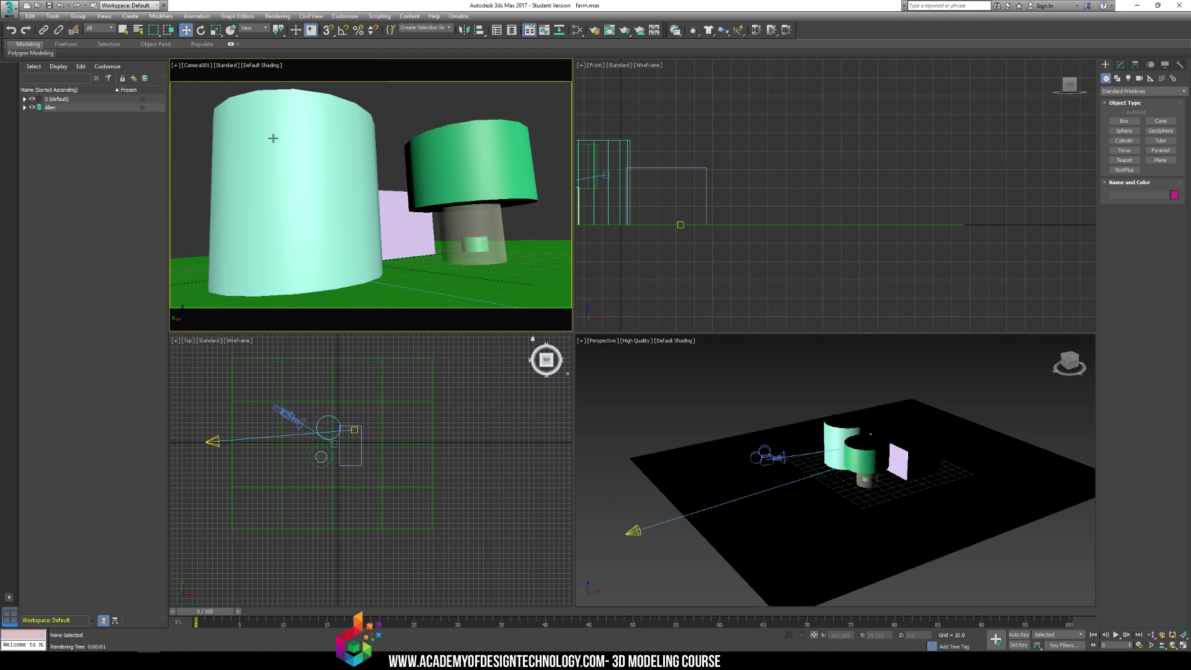
left_click(225, 65)
left_click(247, 74)
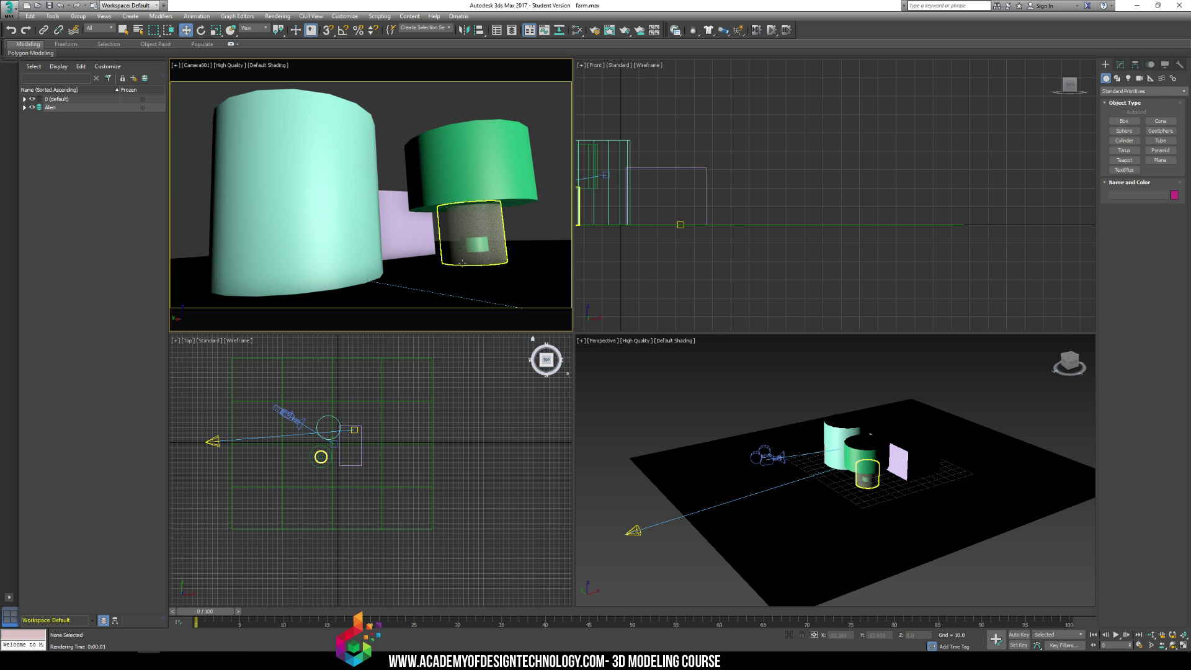
Raise the spot light slightly so it sits above the ground plane, and open its parameters for modification
left_click(632, 531)
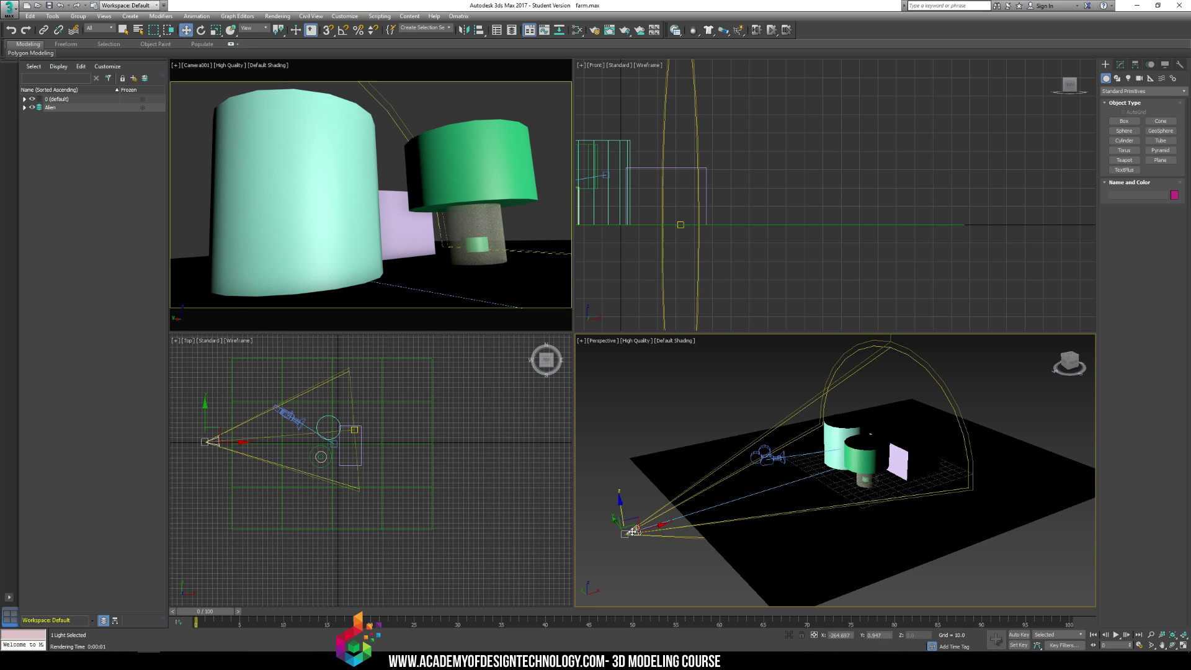
mouse_move(620, 505)
left_mouse_down()
mouse_move(619, 431)
mouse_move(616, 496)
mouse_move(611, 474)
mouse_move(605, 488)
mouse_move(618, 499)
left_mouse_up()
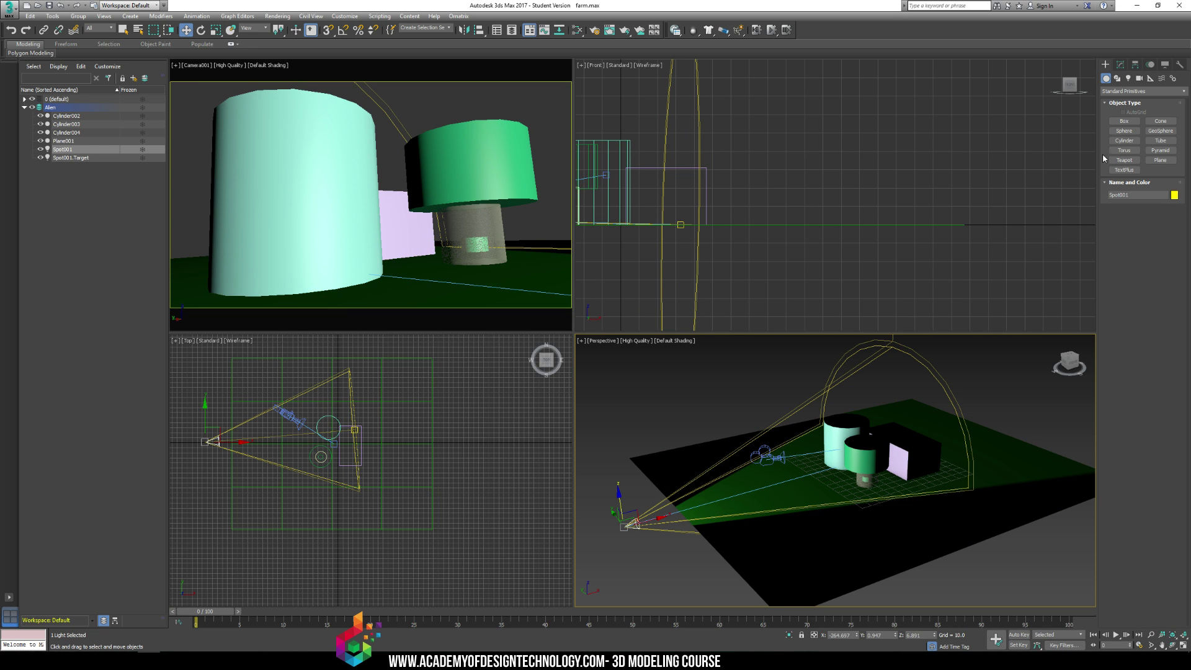
left_click(1123, 66)
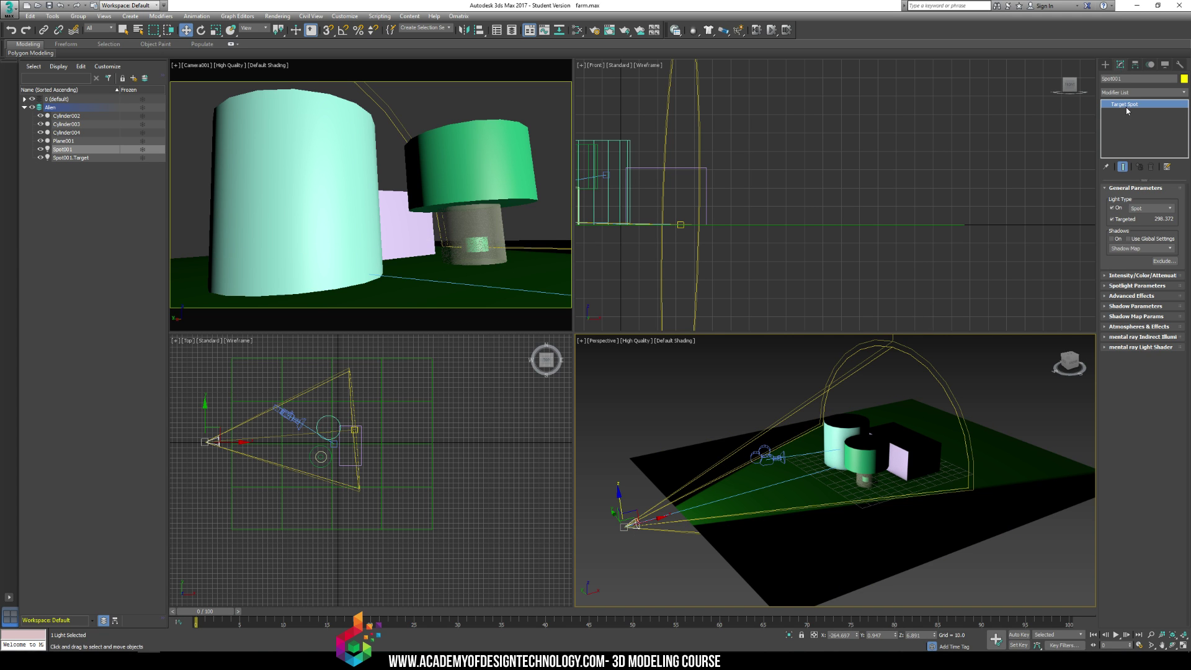
Try the Directional light type on the spot light and restore the Spot type
left_click(1162, 207)
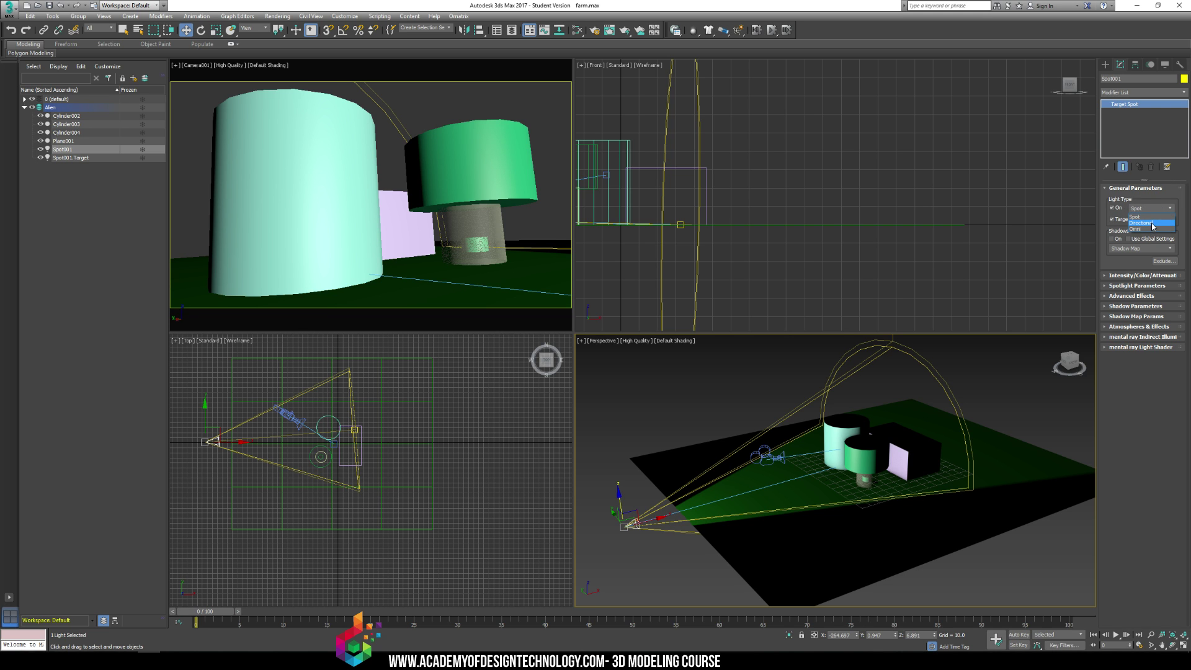
left_click(1151, 222)
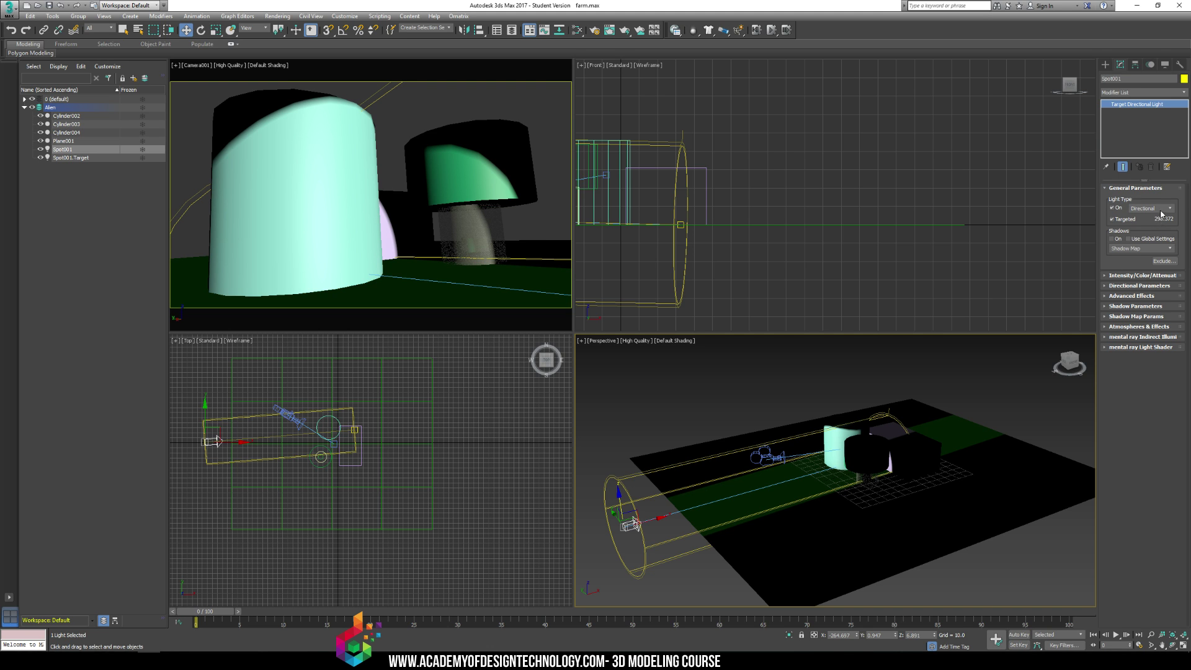
left_click(1162, 210)
left_click(1152, 214)
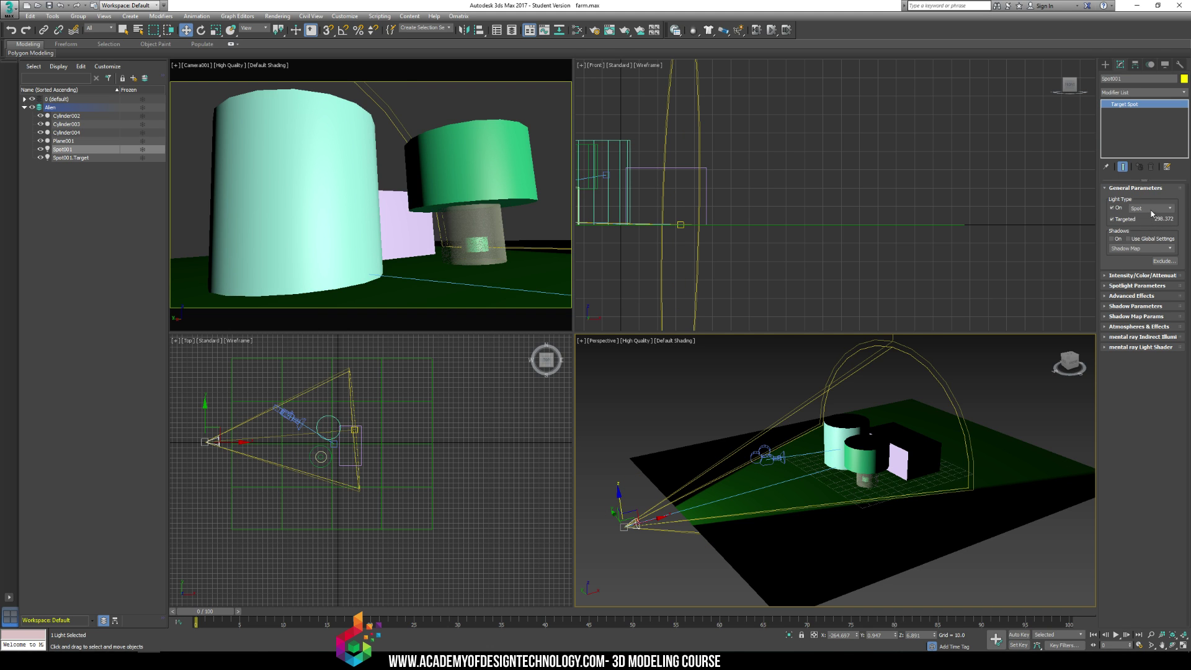
Change the light's type to Omni and deselect it
left_click(1151, 208)
left_click(1146, 230)
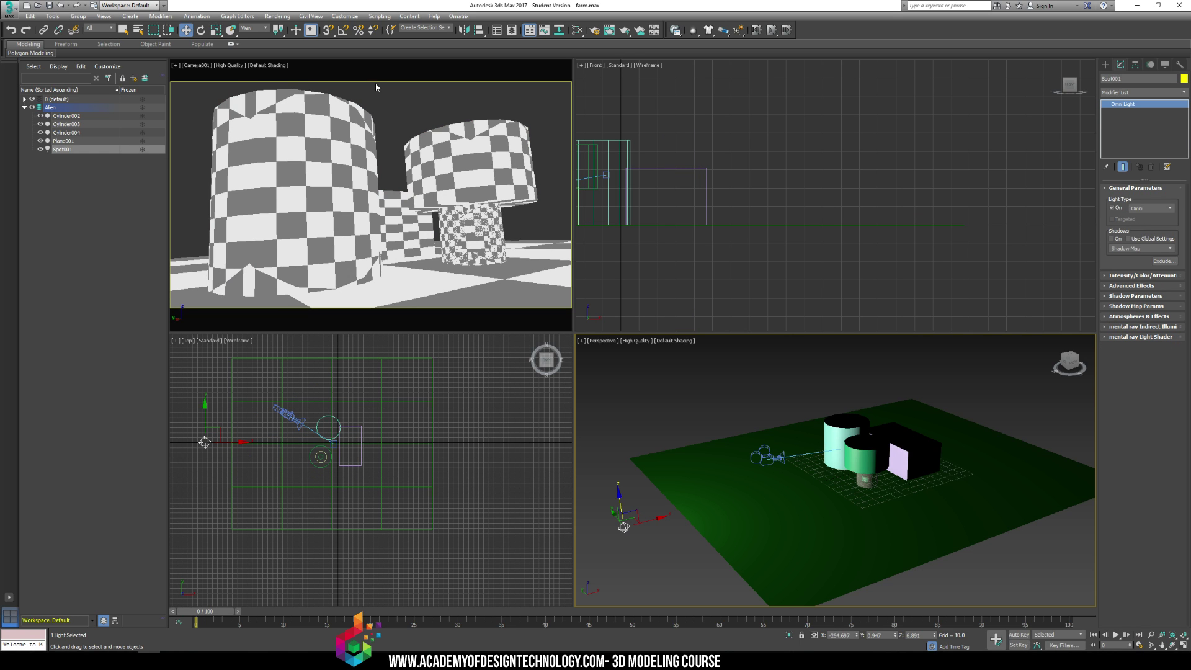
left_click(401, 103)
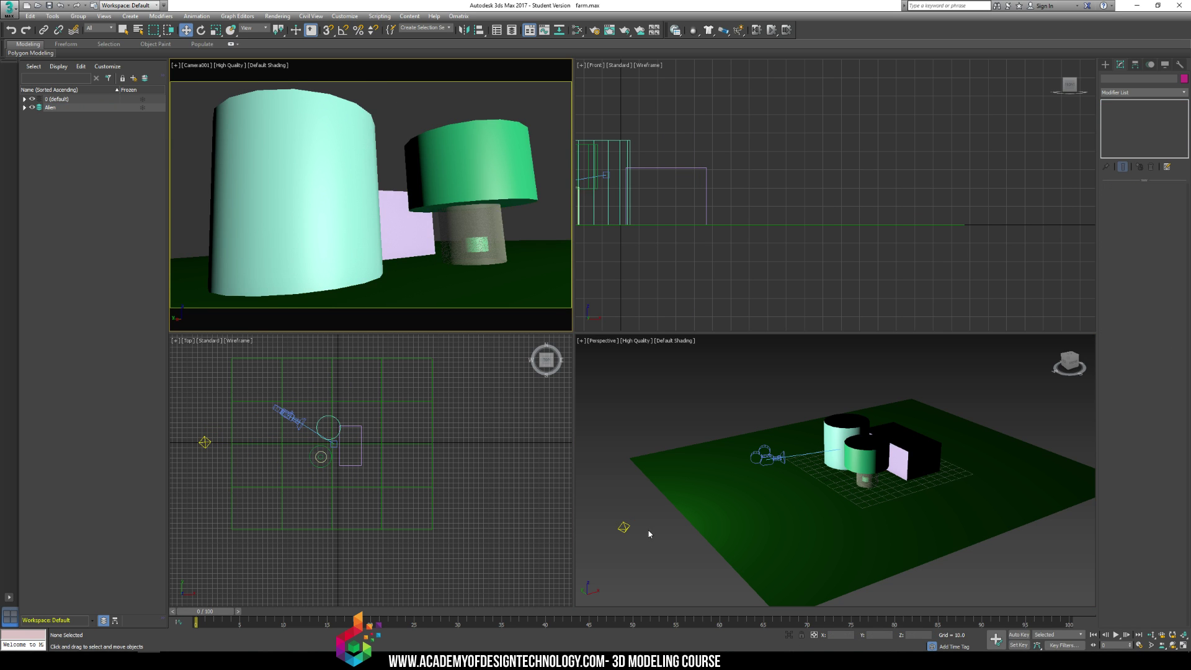
Move the omni light in under the green cap cylinder and check the lighting in a Camera001 render
left_click(624, 527)
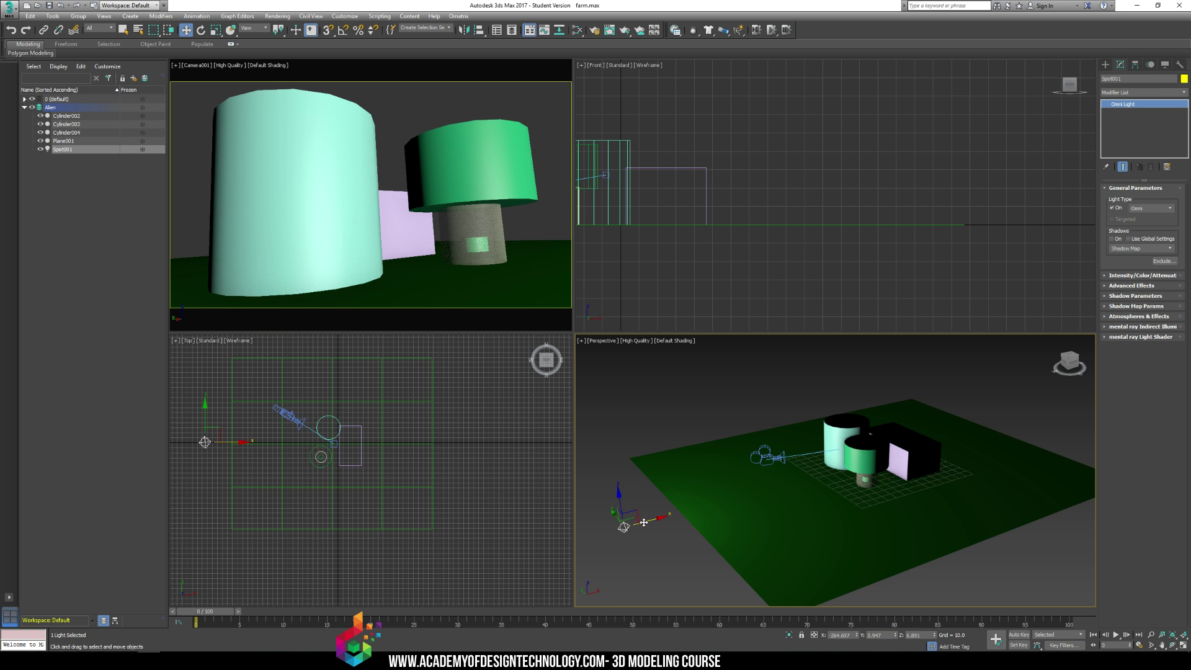
left_click_drag(651, 524, 842, 467)
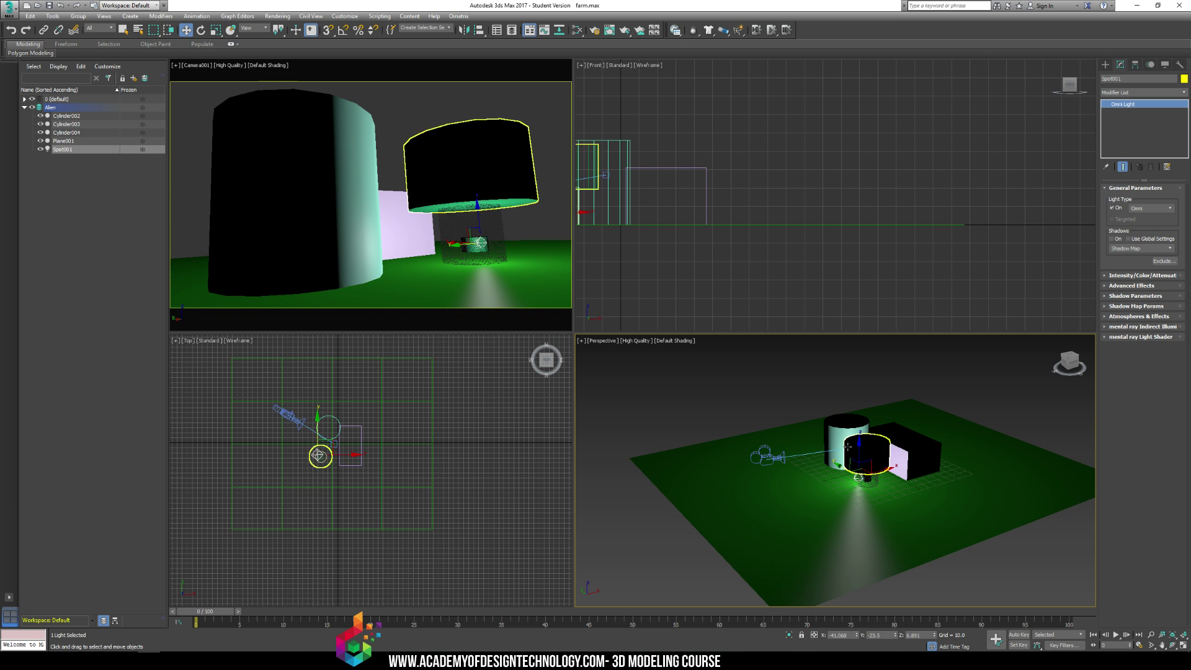
left_click(478, 106)
key("shift+q")
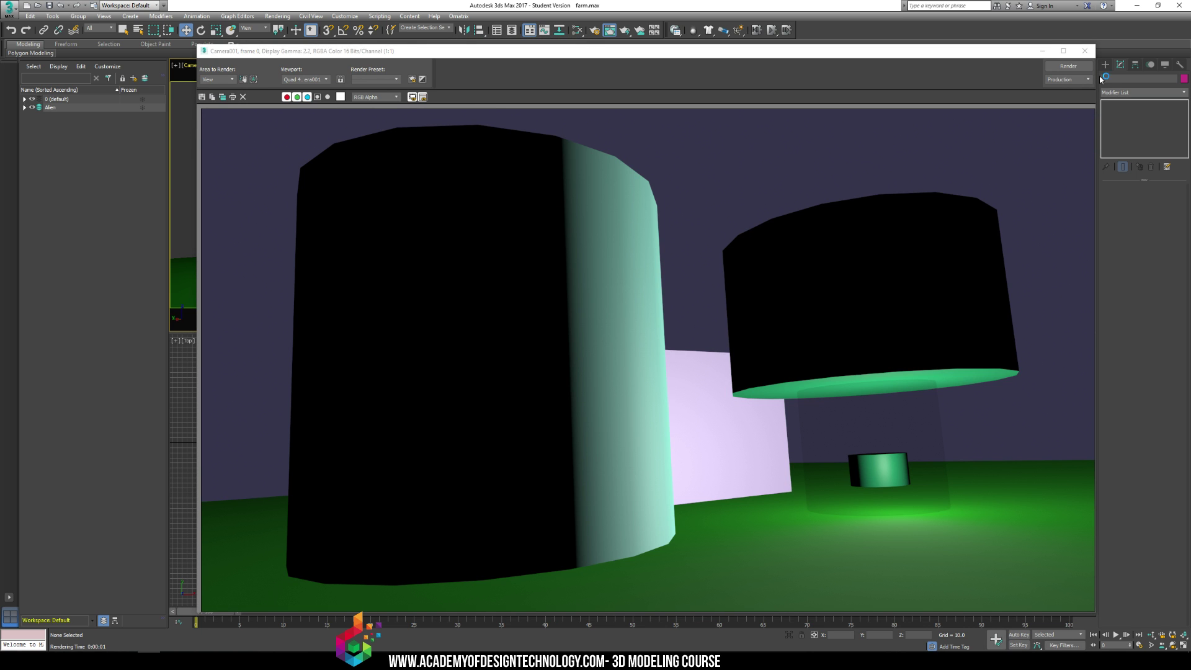
left_click(1085, 50)
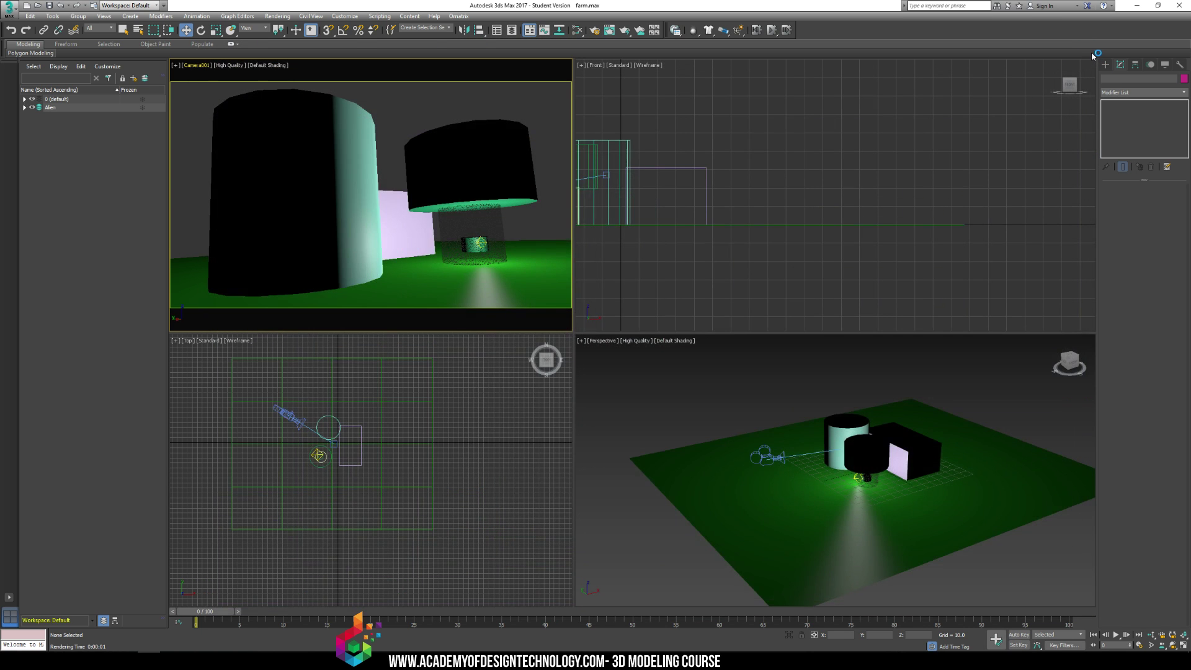
Raise the omni light within the transparent cylinder to just below the green cap
left_click(485, 238)
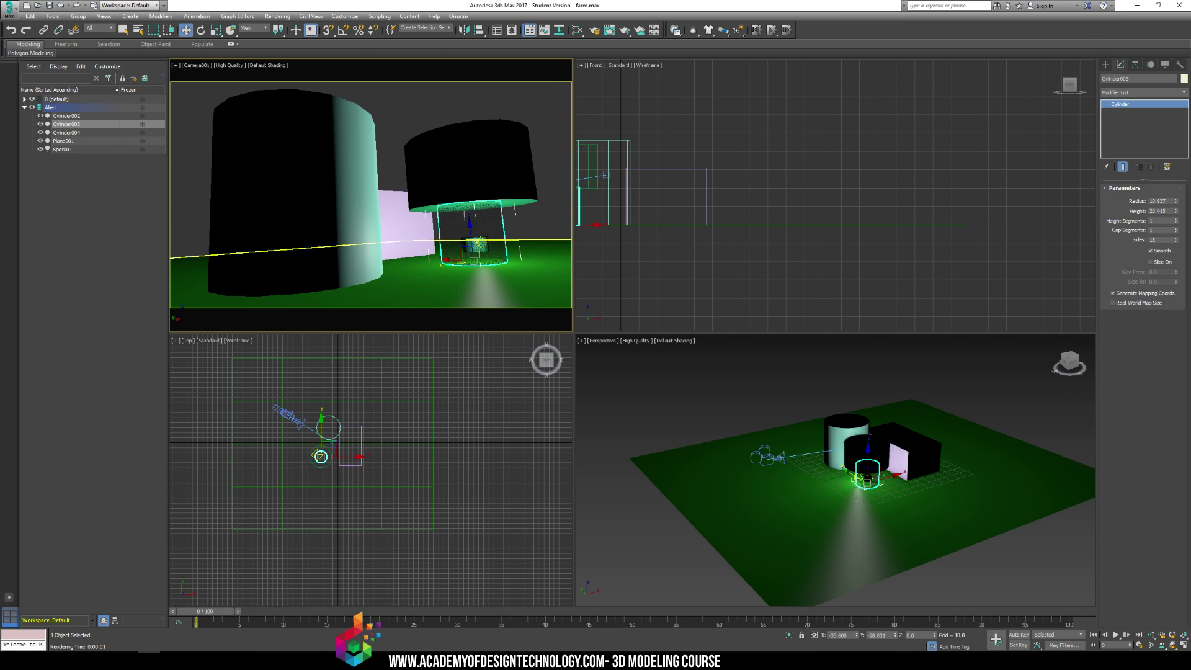
middle_click_drag(682, 217, 759, 219)
left_click(480, 242)
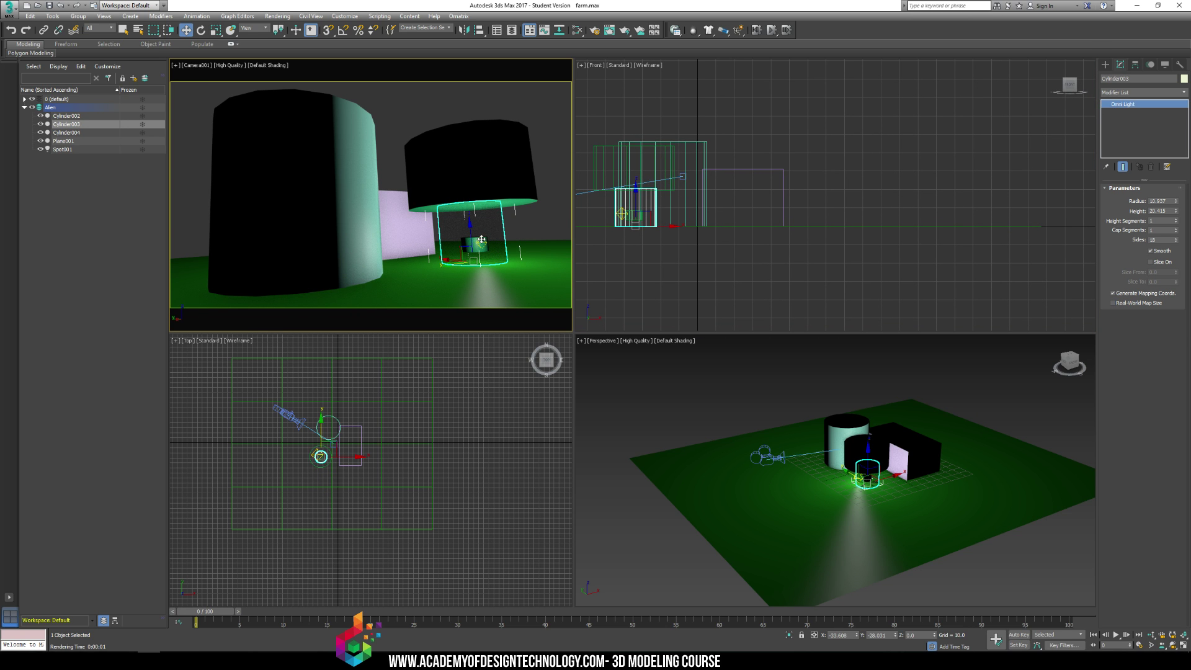
left_click_drag(481, 240, 438, 226)
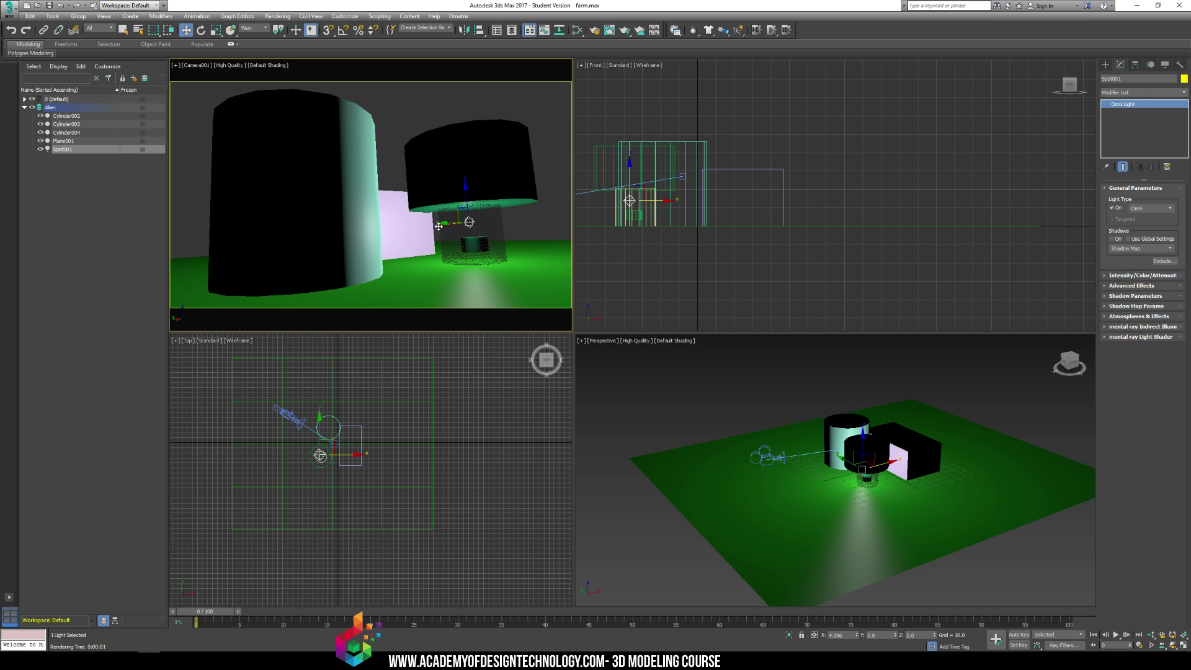
Set the transparent cylinder's object color to green, deselect it, and check it in a Camera001 render
left_click(493, 223)
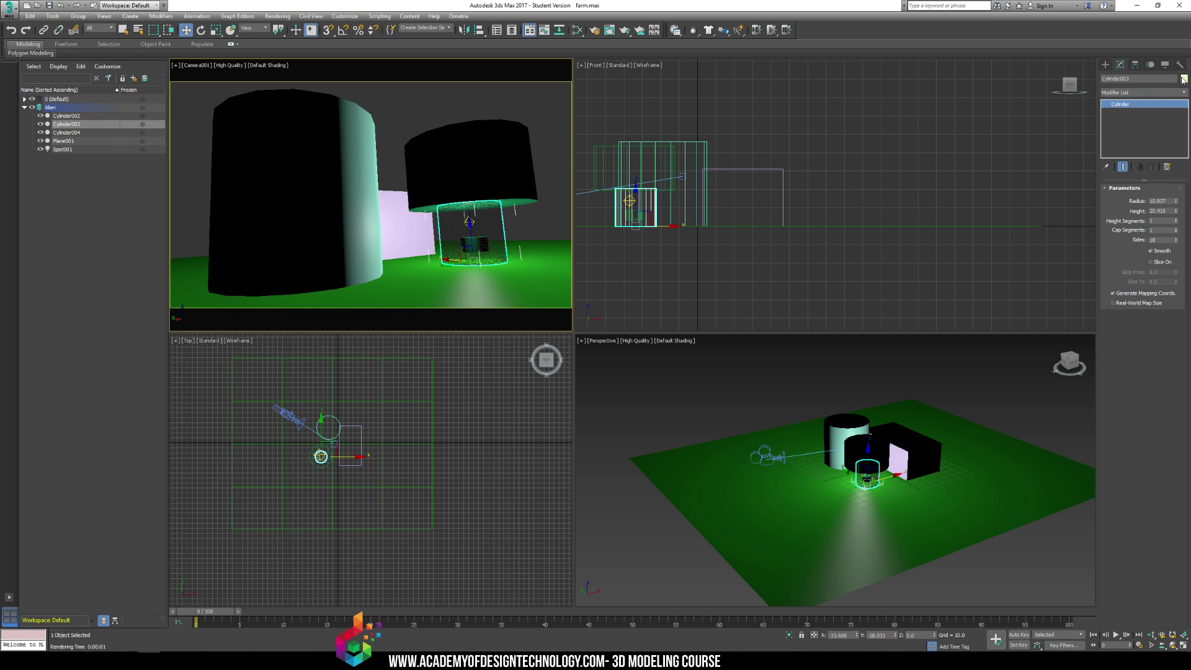
left_click(579, 324)
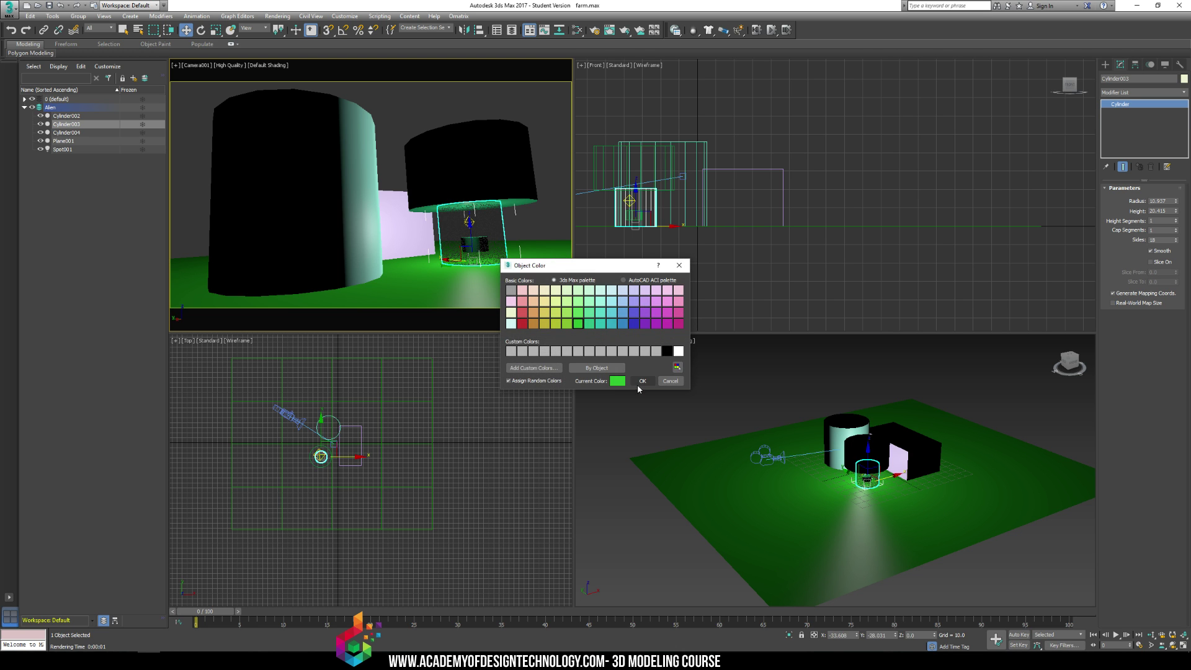
left_click(642, 381)
left_click(743, 355)
key("shift+q")
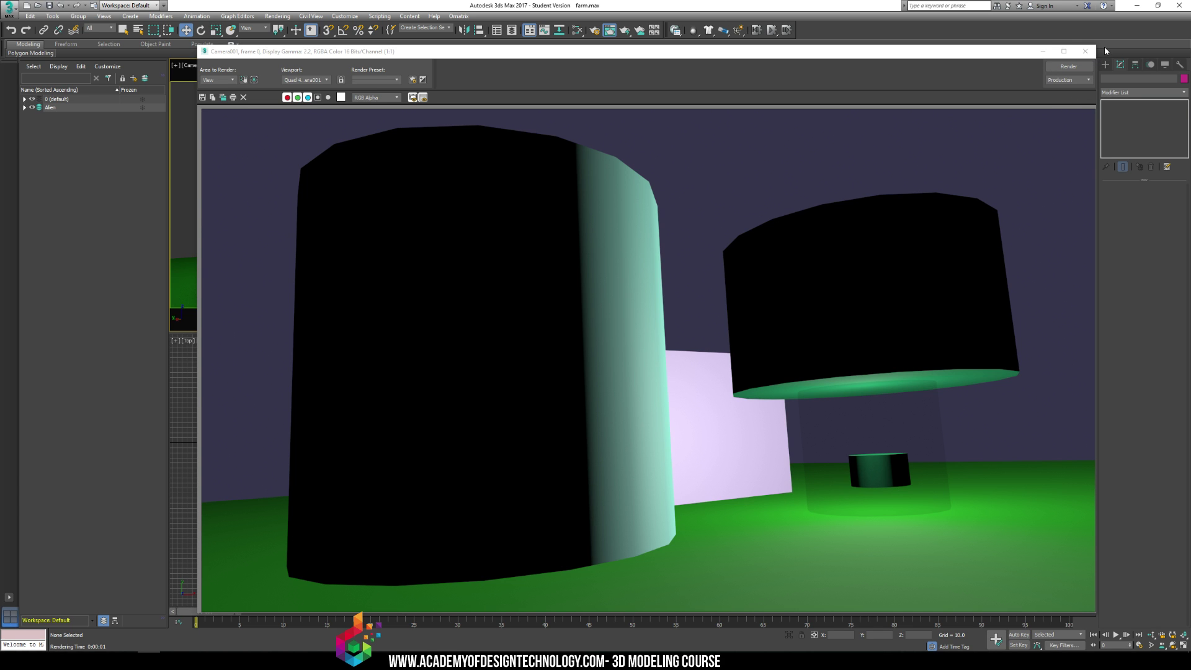
left_click(1085, 51)
left_click(865, 475)
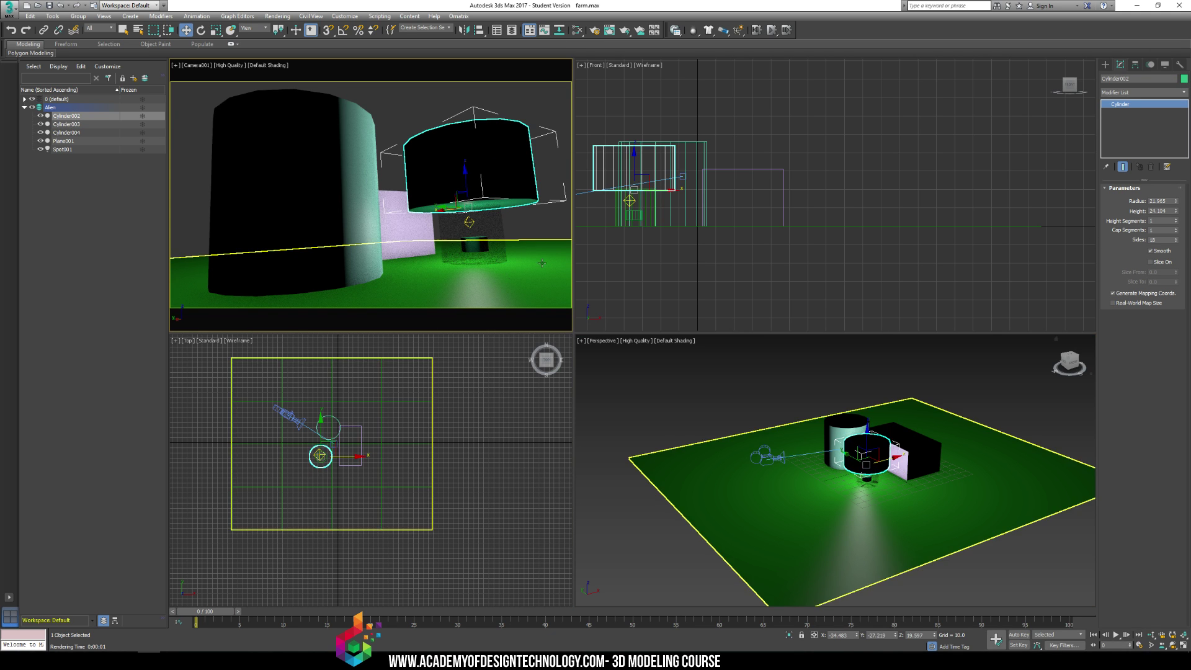
key("Delete")
key("ctrl+z")
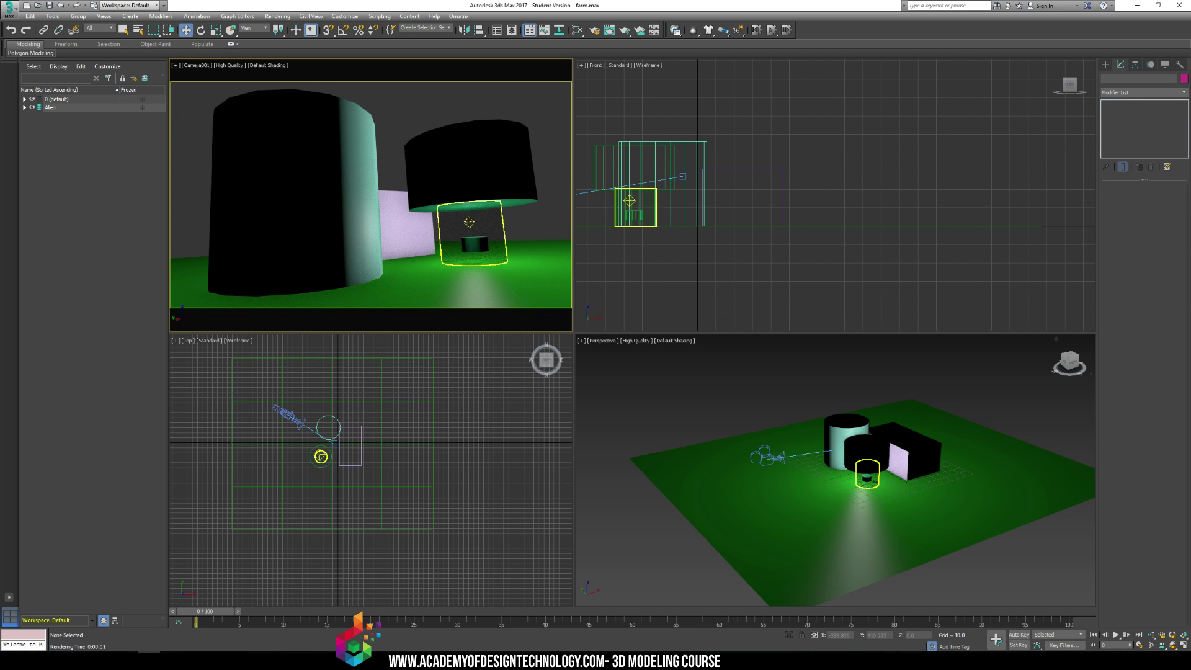
left_click(770, 438)
Clone the omni light as a copy straight up to a height of about 202, high above the objects
left_click(469, 221)
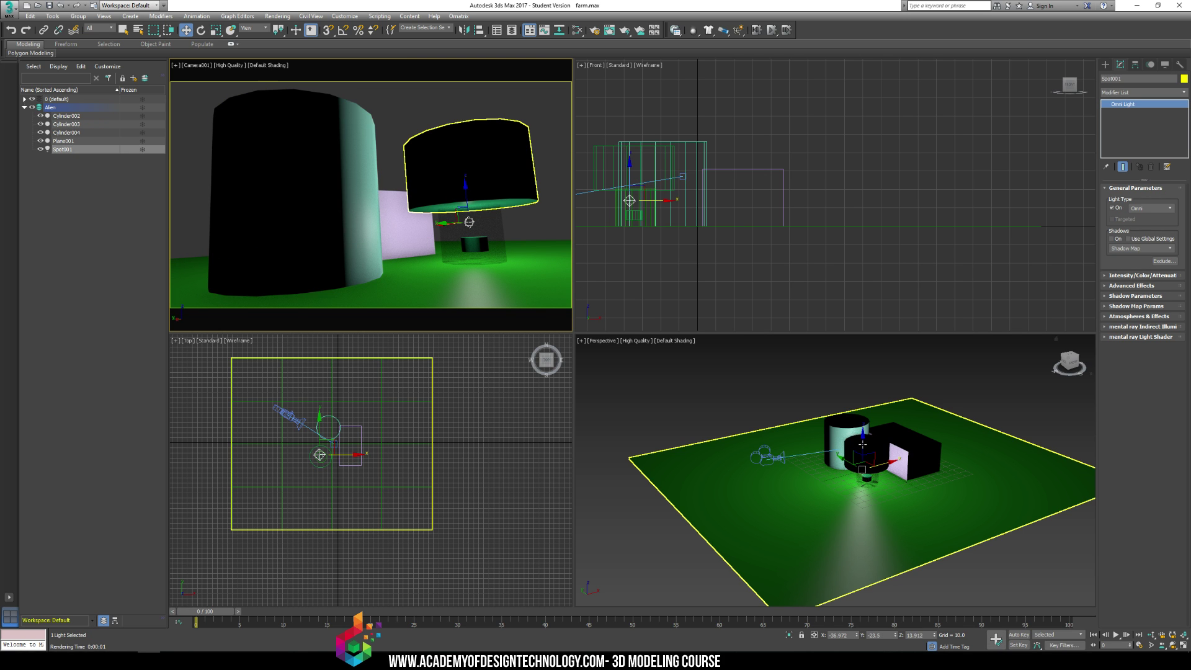
left_click_drag(863, 443, 864, 341, "shift")
left_click(596, 369)
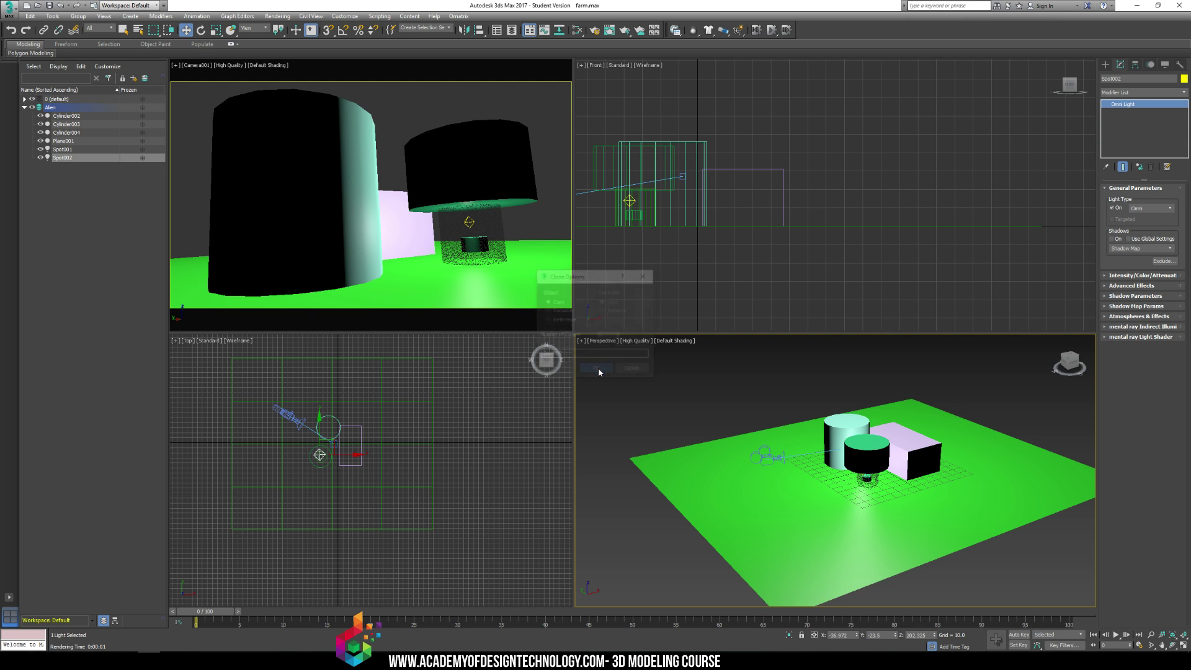
left_click(713, 410)
Select the cloned omni light above the scene and expand its intensity, color and attenuation parameters
scroll(797, 436, "down", 6)
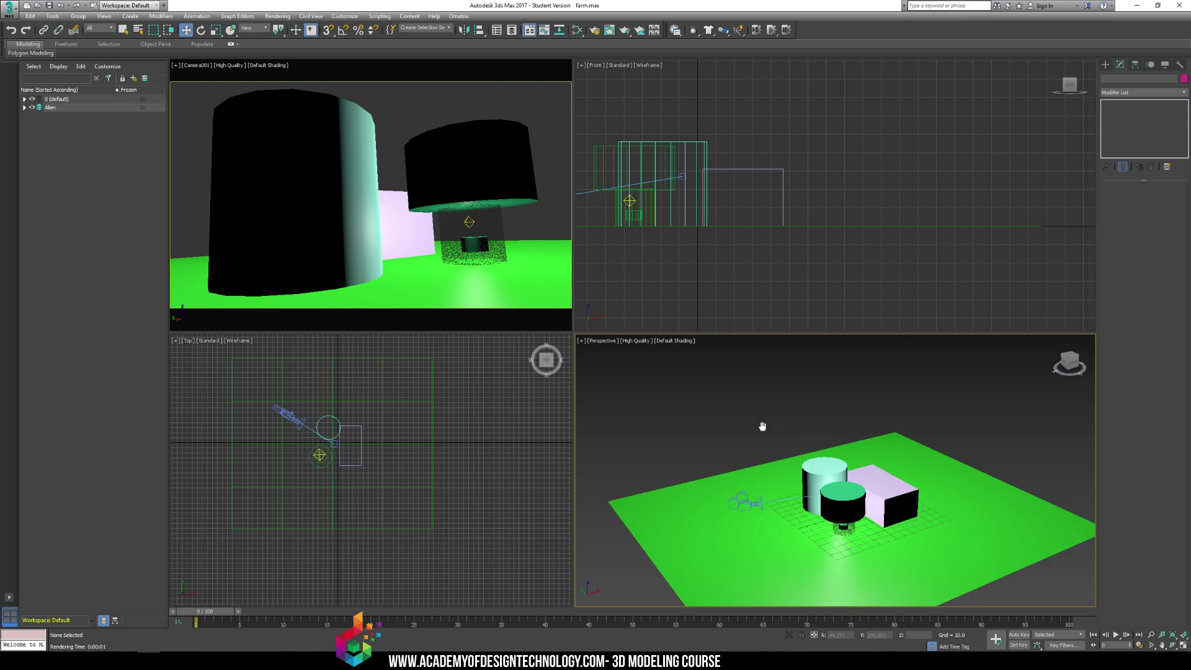
left_click(787, 436)
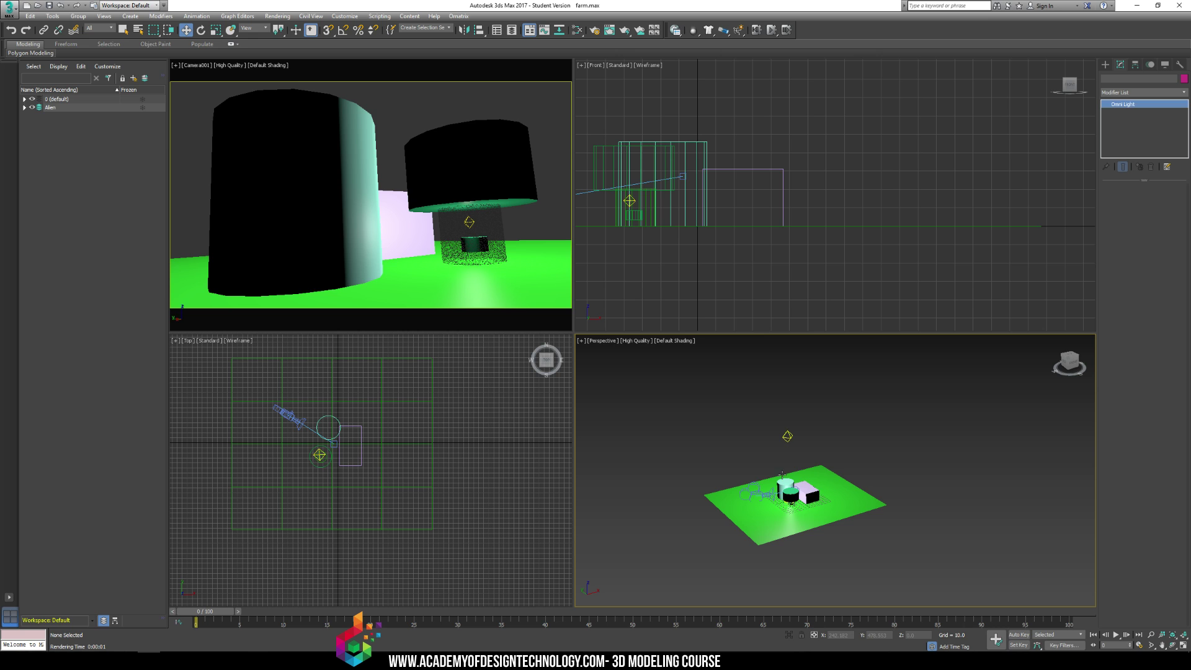
scroll(723, 545, "up", 3)
scroll(866, 501, "up", 2)
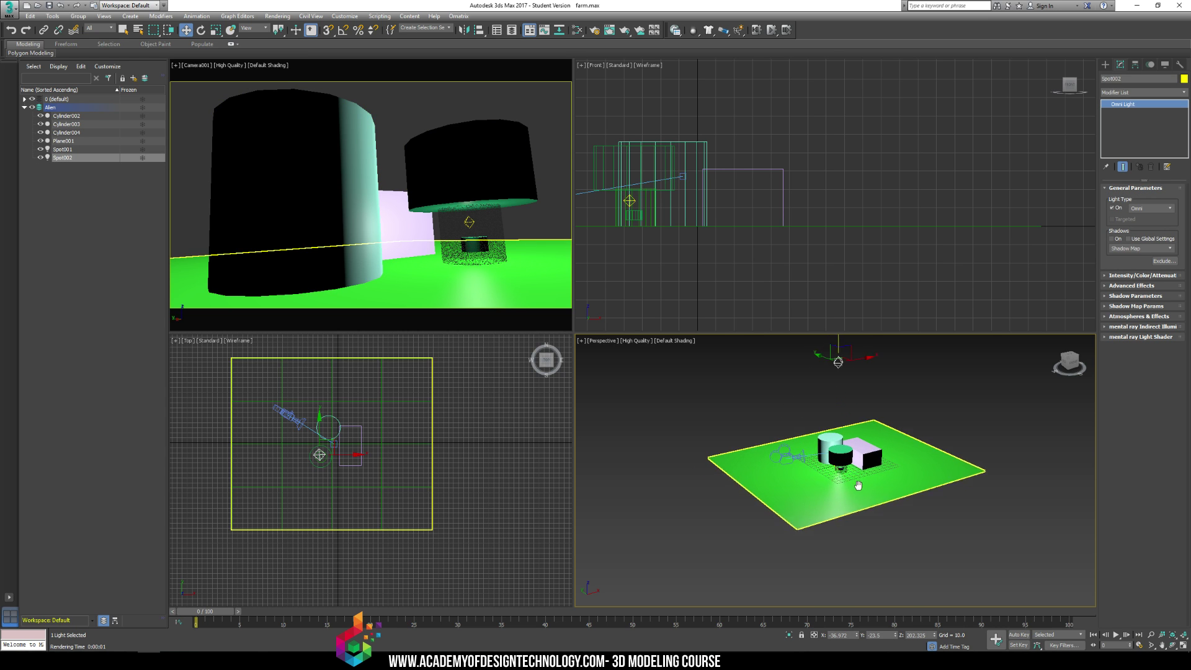
left_click(1120, 275)
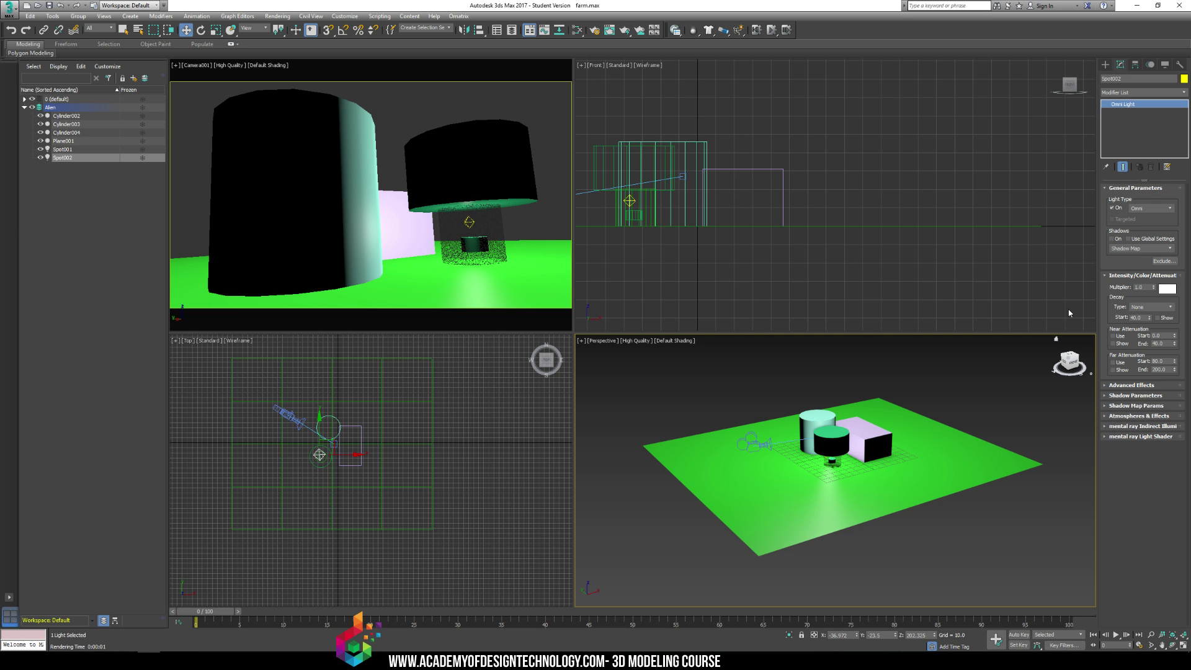
scroll(834, 460, "up", 3)
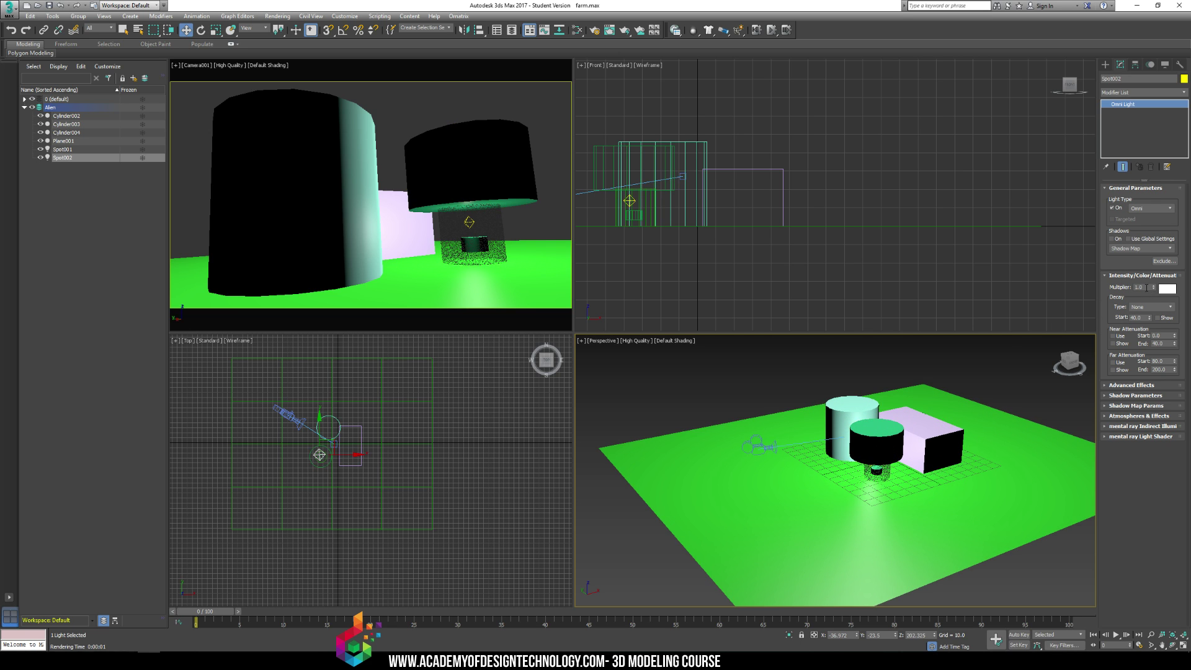
Try intensity multipliers of 100 and 1 on the lower omni light under the cap, and settle on 0.2
left_click(633, 201)
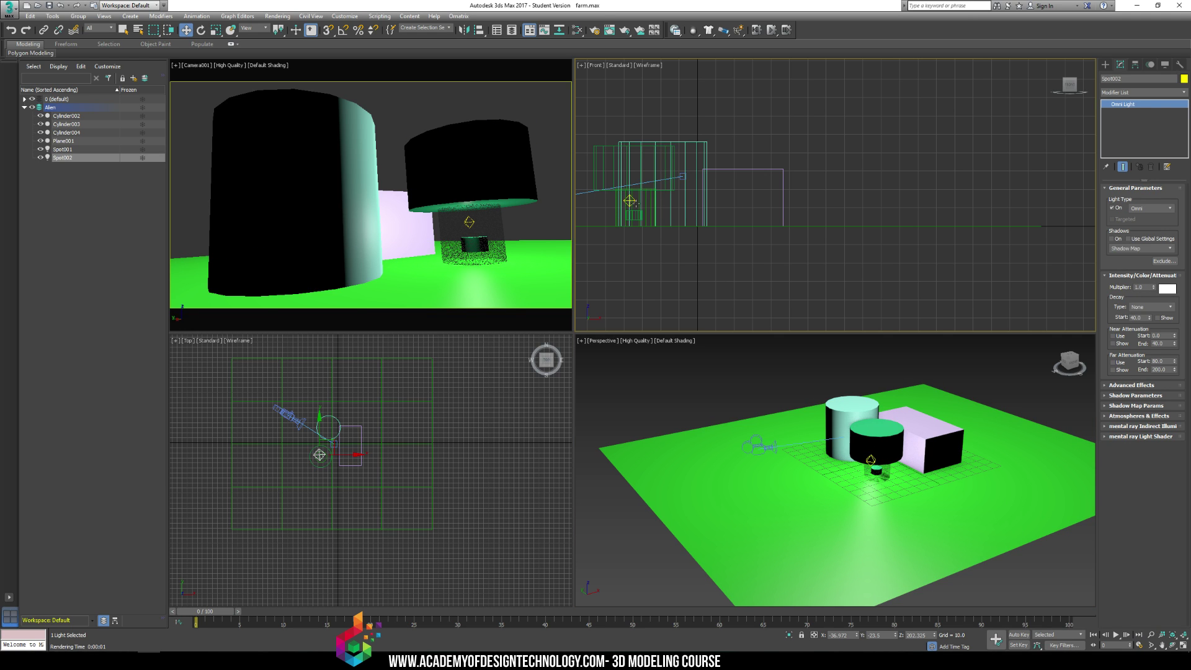
left_click(630, 201)
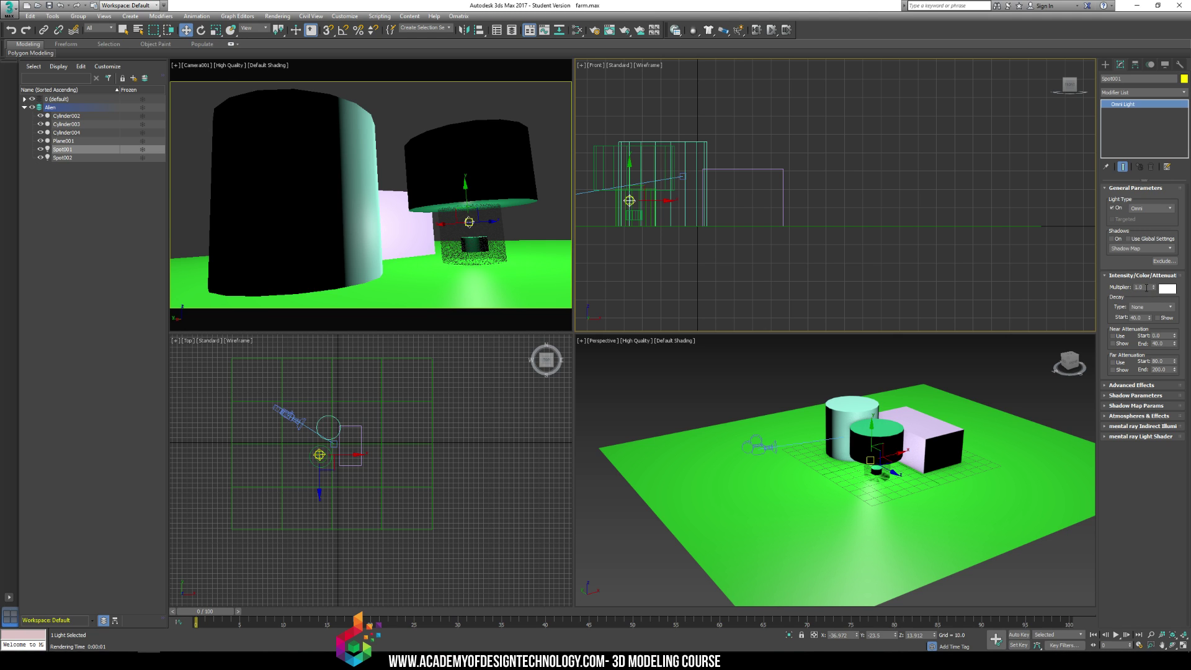
double_click(1139, 287)
type("100")
key("Return")
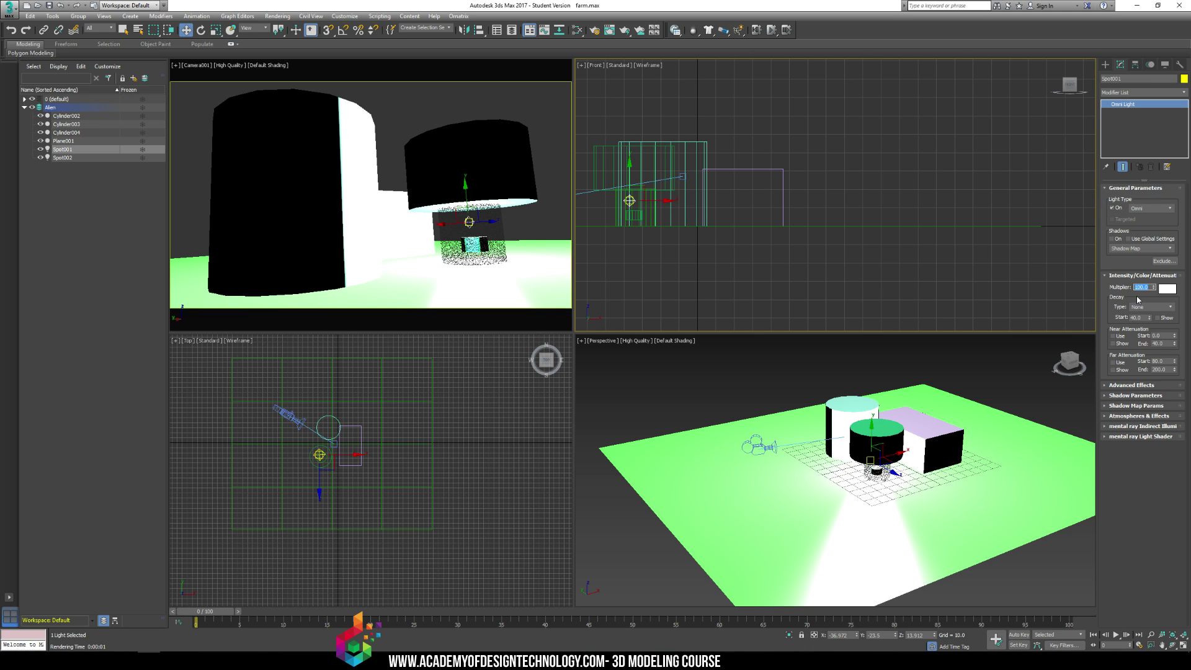
type("1")
key("Return")
type("0.2")
key("Return")
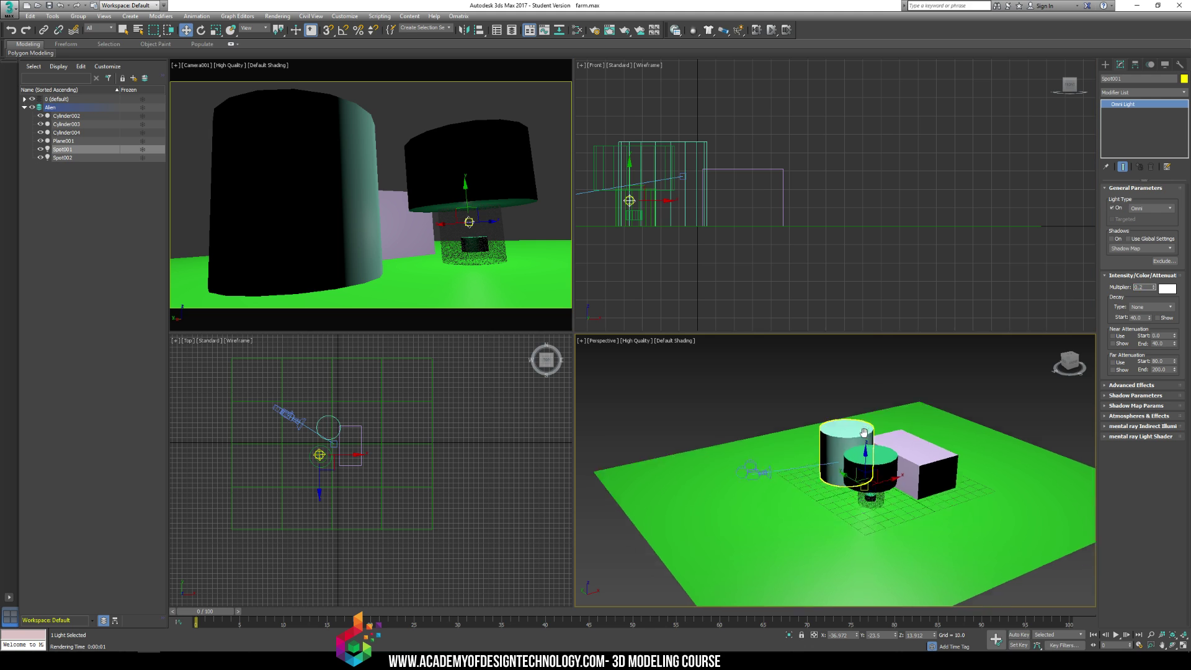
Set the upper omni light's multiplier to 0.5 and change its light color from the picker to bright sky blue
middle_click_drag(888, 338, 886, 431)
left_click(872, 343)
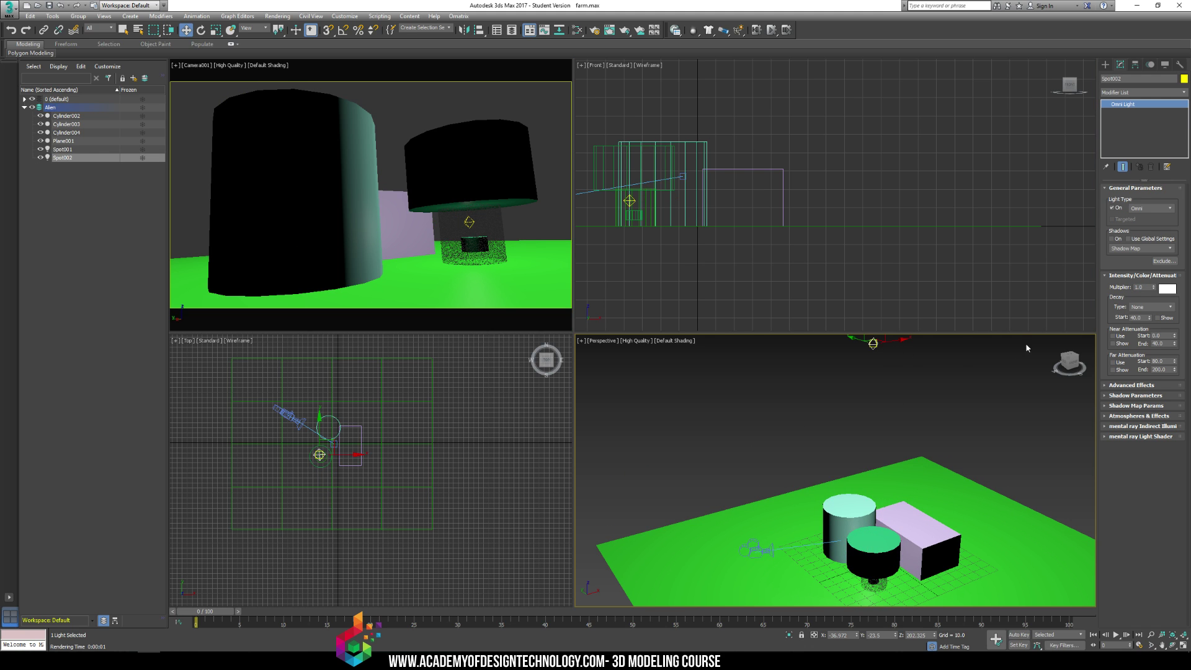
double_click(1141, 287)
type("0.5")
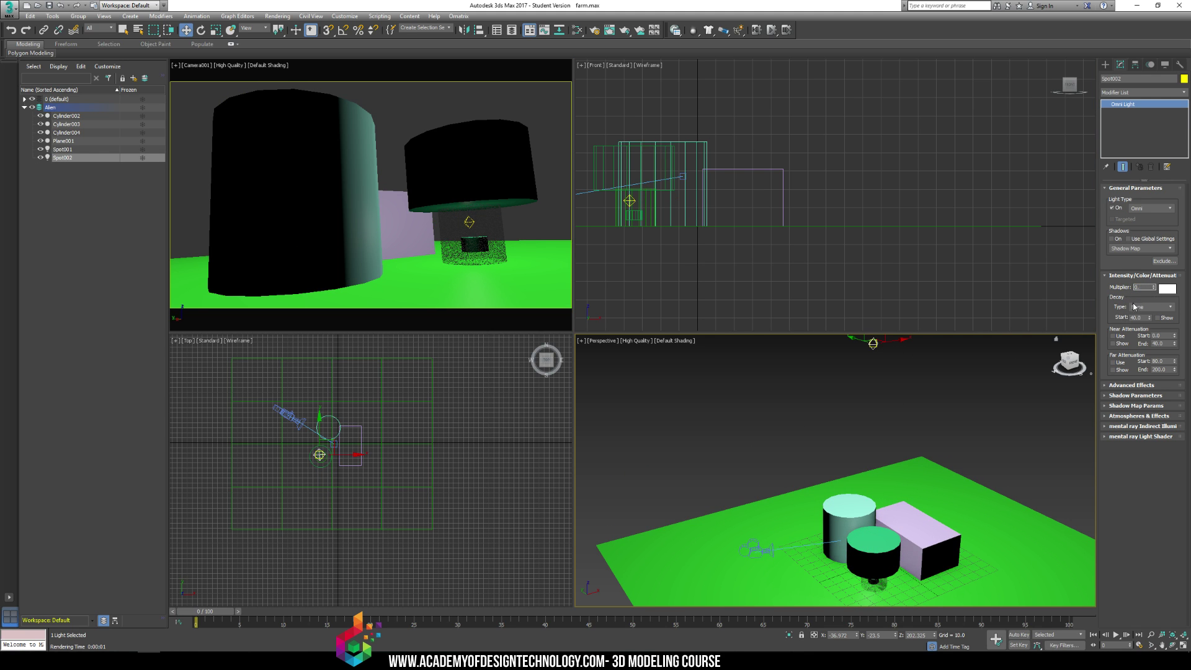
key("Return")
left_click(1167, 290)
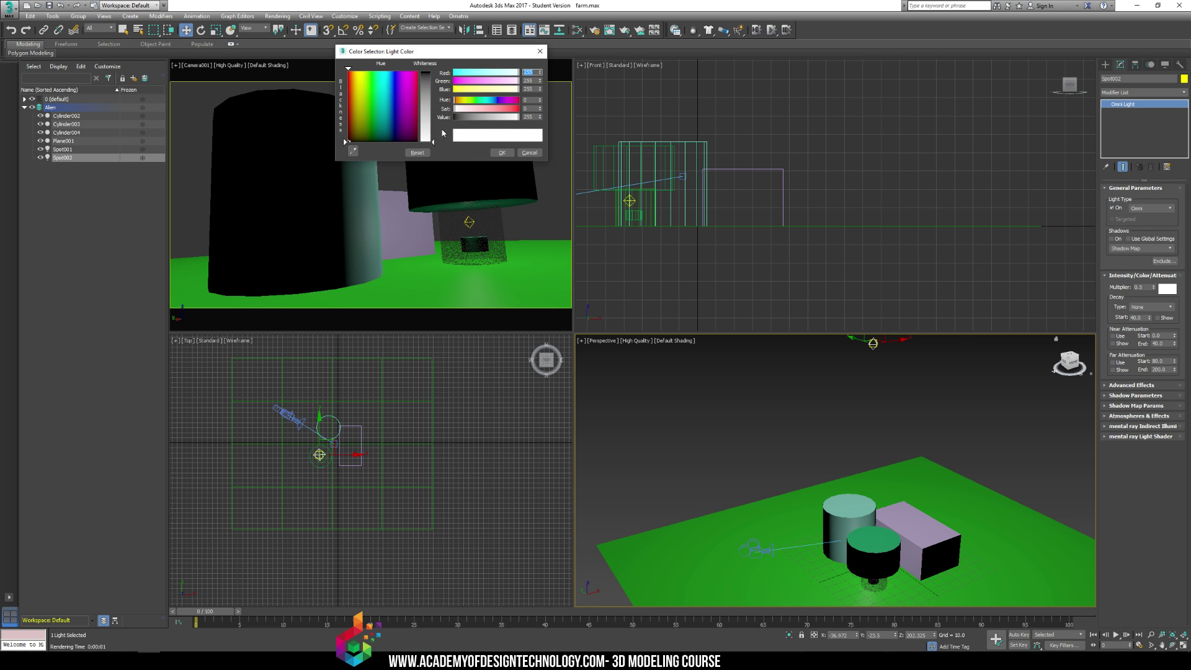
left_click_drag(393, 74, 389, 75)
left_click_drag(433, 142, 433, 72)
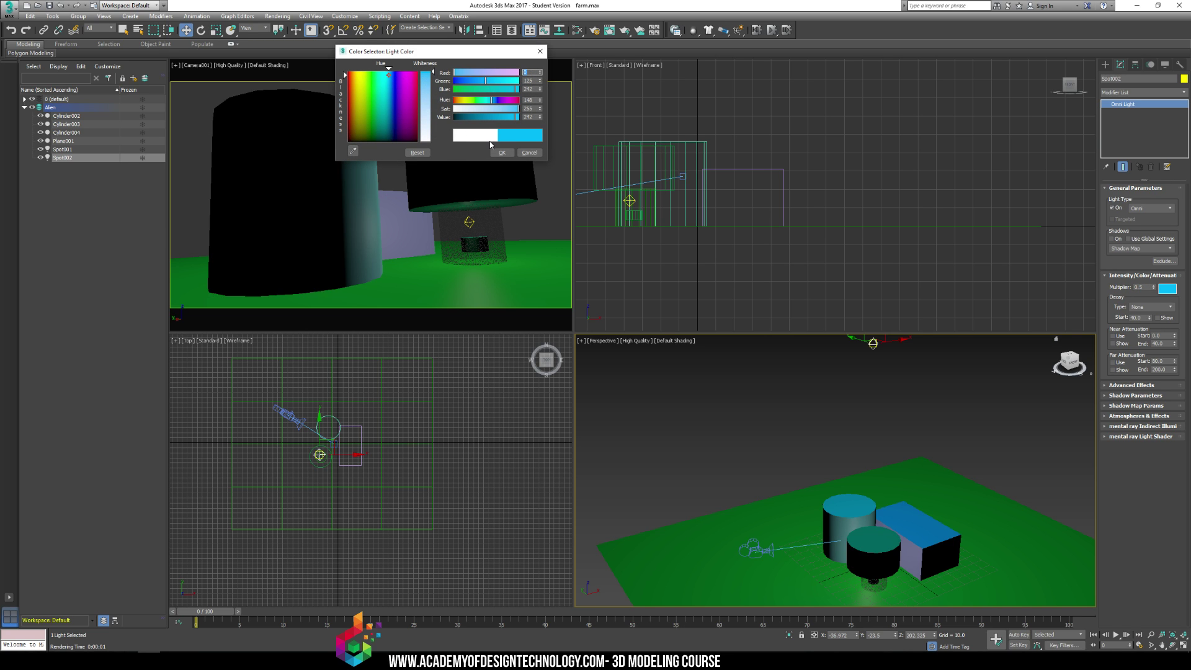
left_click(501, 153)
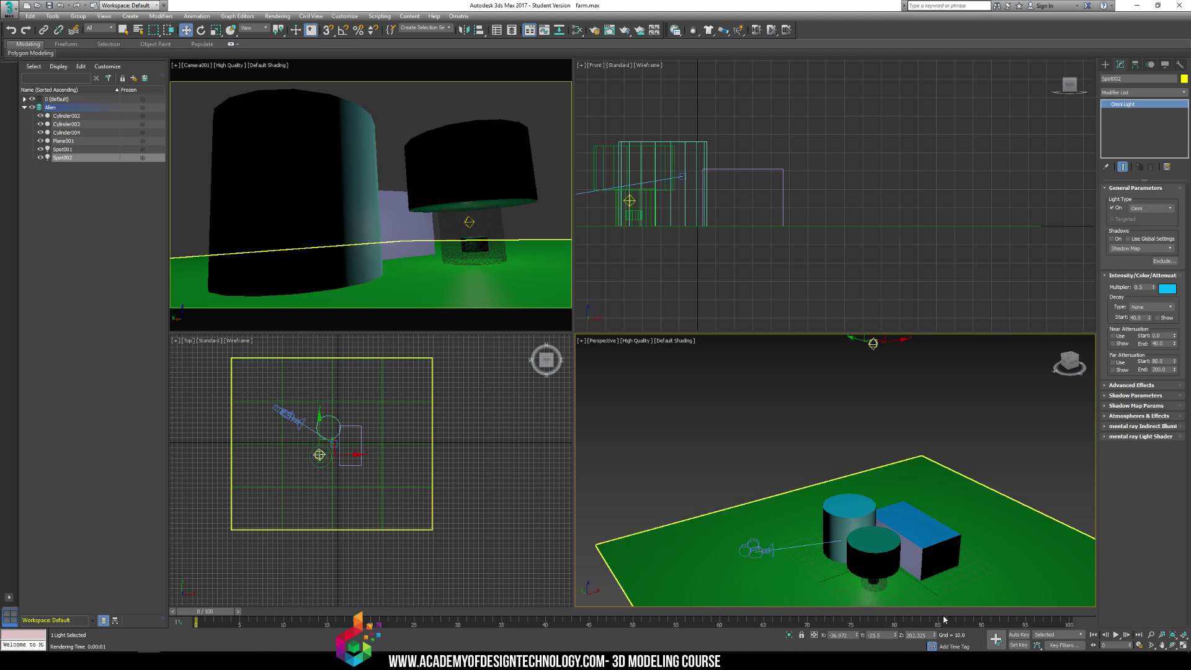
Change the lower omni light under the cap to a saturated lime green color and set its multiplier to 0.4
left_click(630, 200)
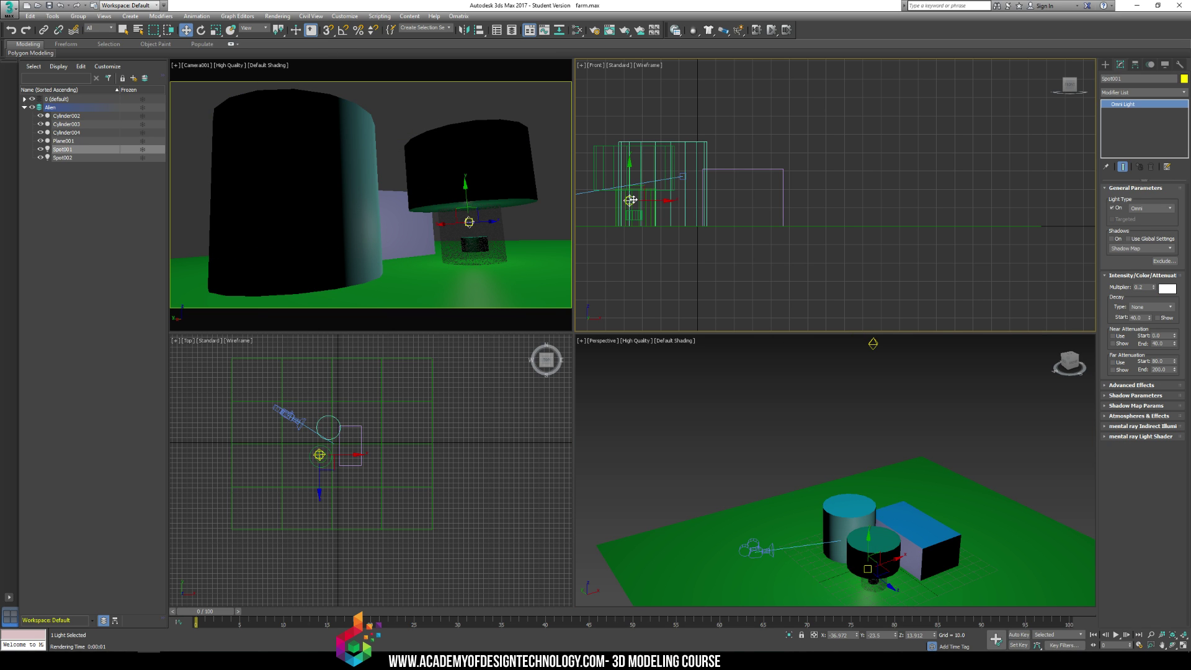
left_click(1162, 291)
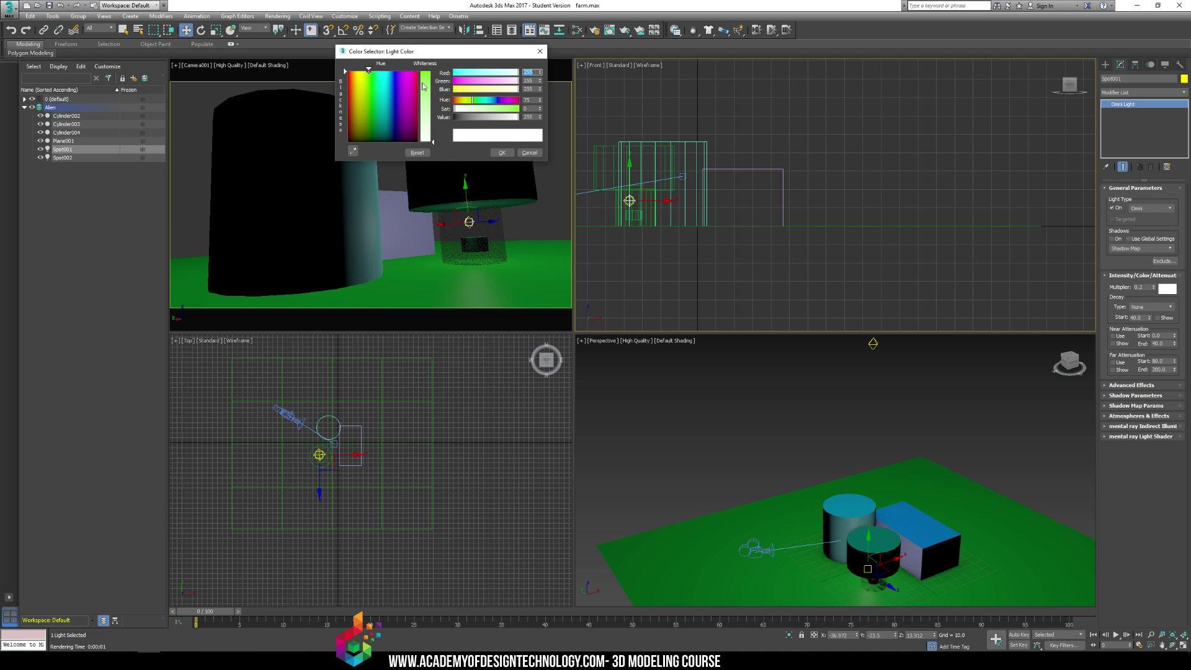
left_click_drag(423, 87, 425, 140)
left_click(502, 152)
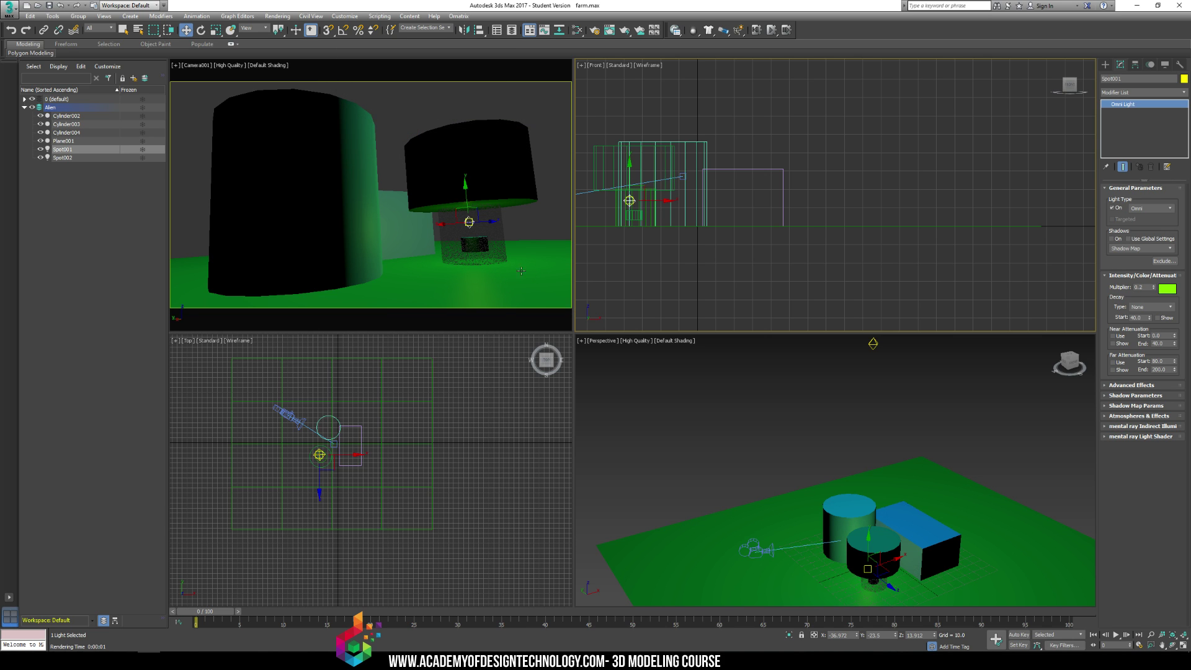
double_click(1146, 286)
type("0.4")
key("Return")
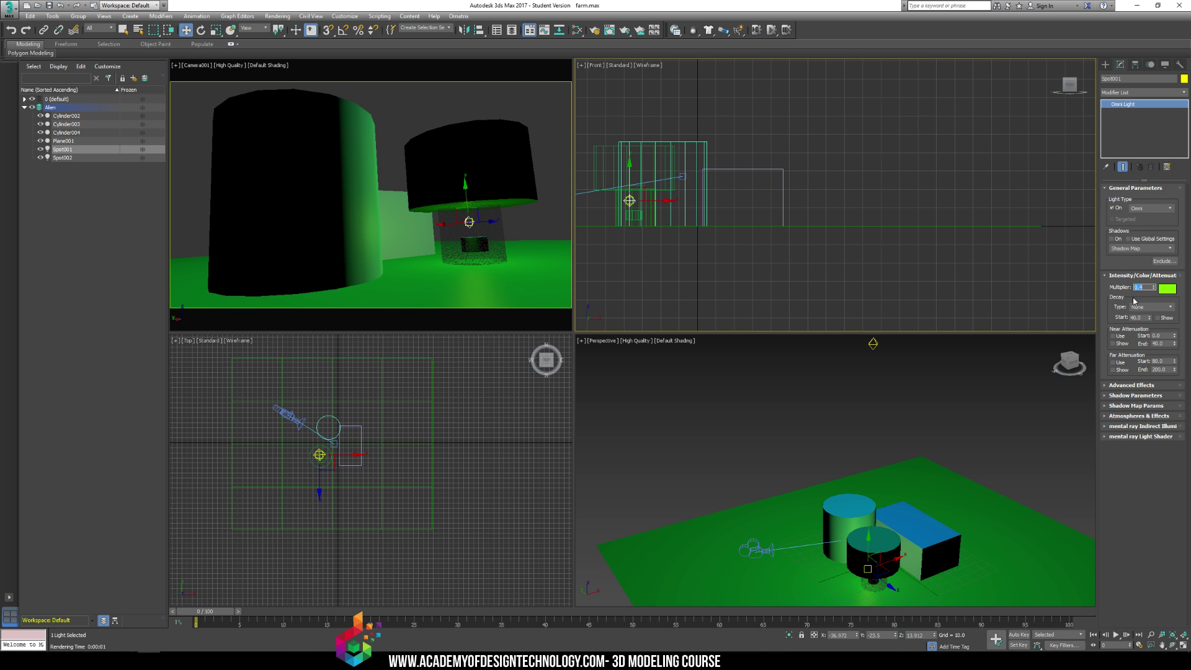
Set the blue omni light's multiplier to 0.7 and check the colored lighting in a Camera001 render
left_click(915, 444)
middle_click_drag(897, 478, 877, 540)
left_click(871, 385)
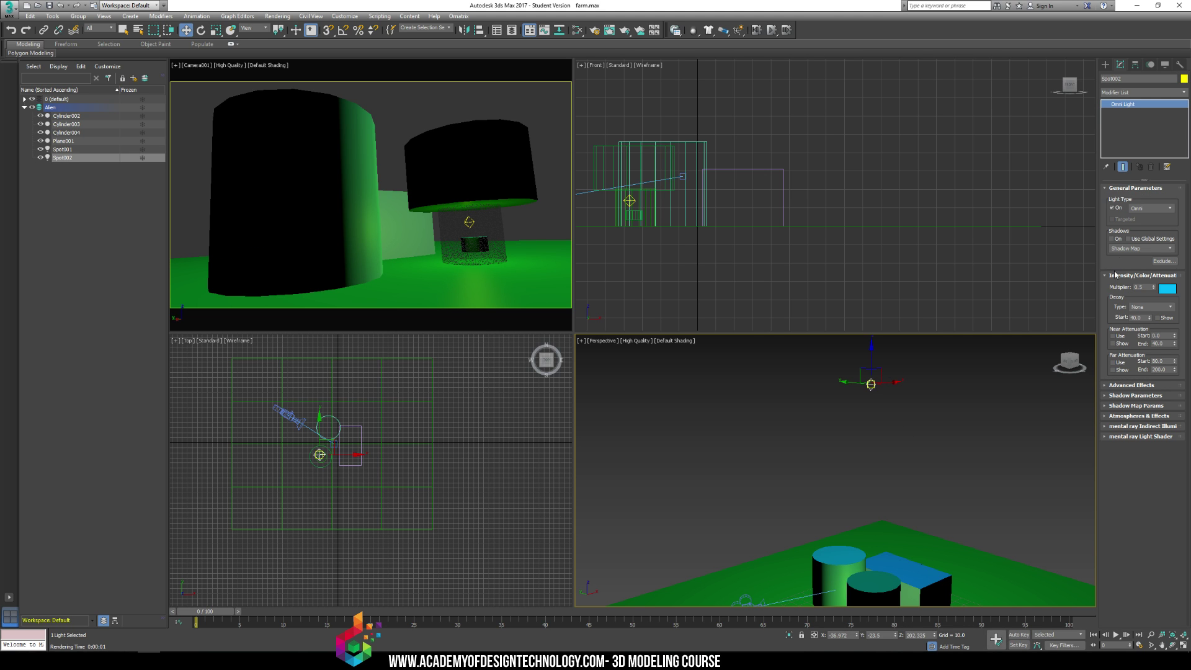
key("Return")
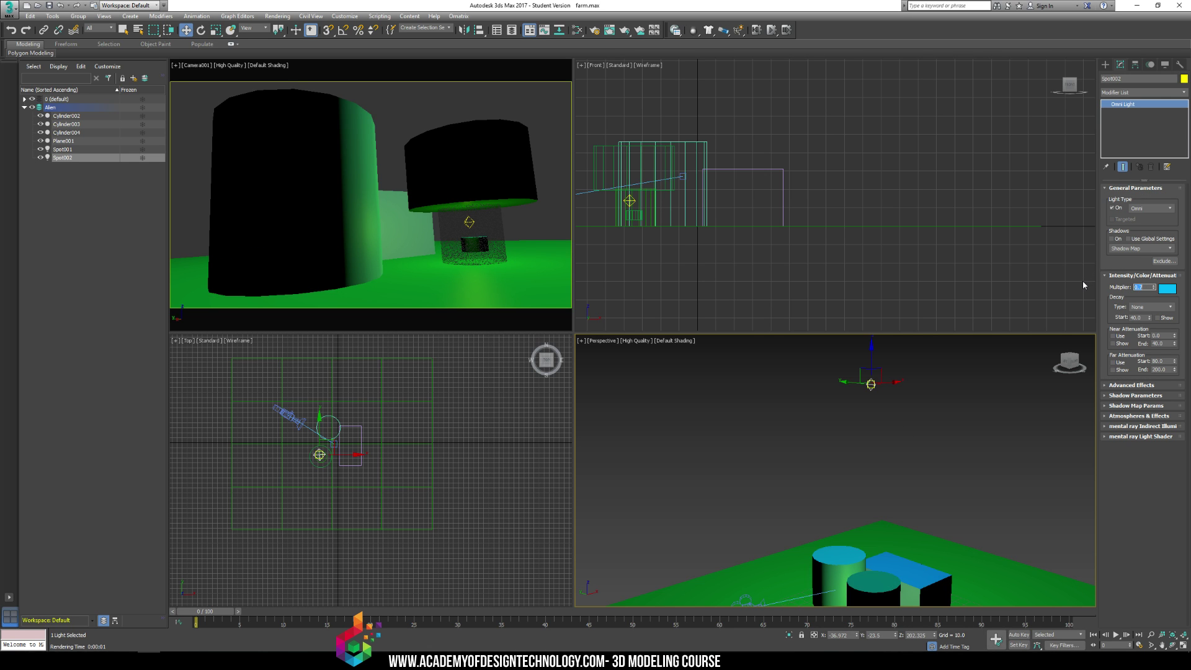
left_click(411, 126)
key("shift+q")
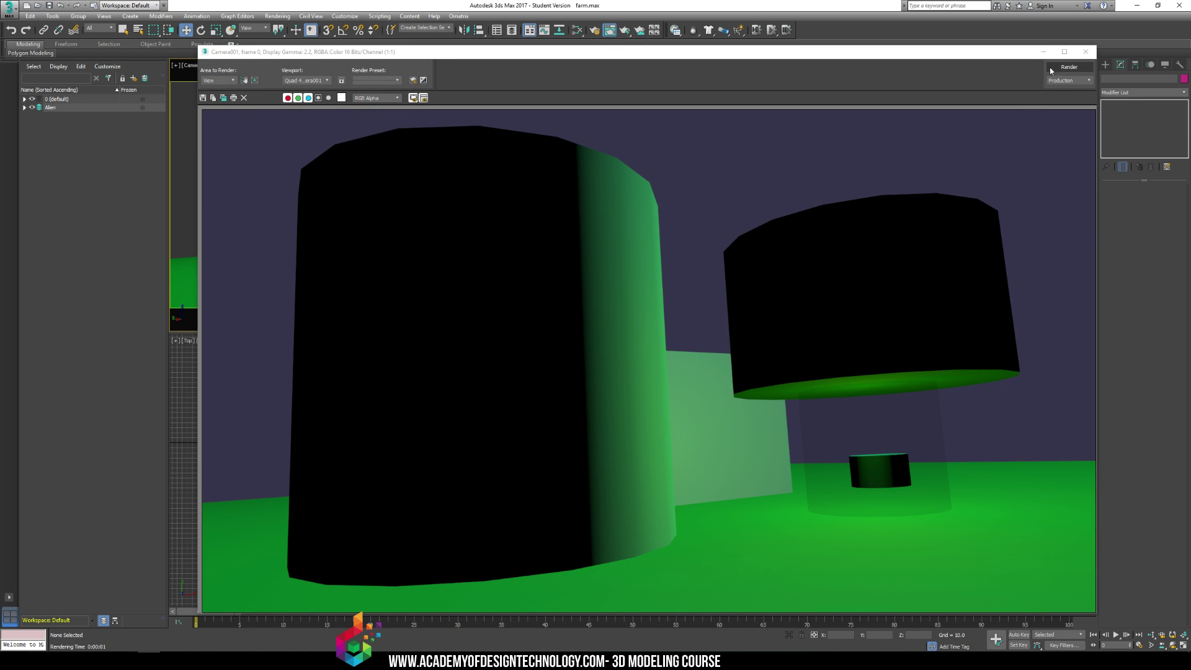
left_click(1085, 51)
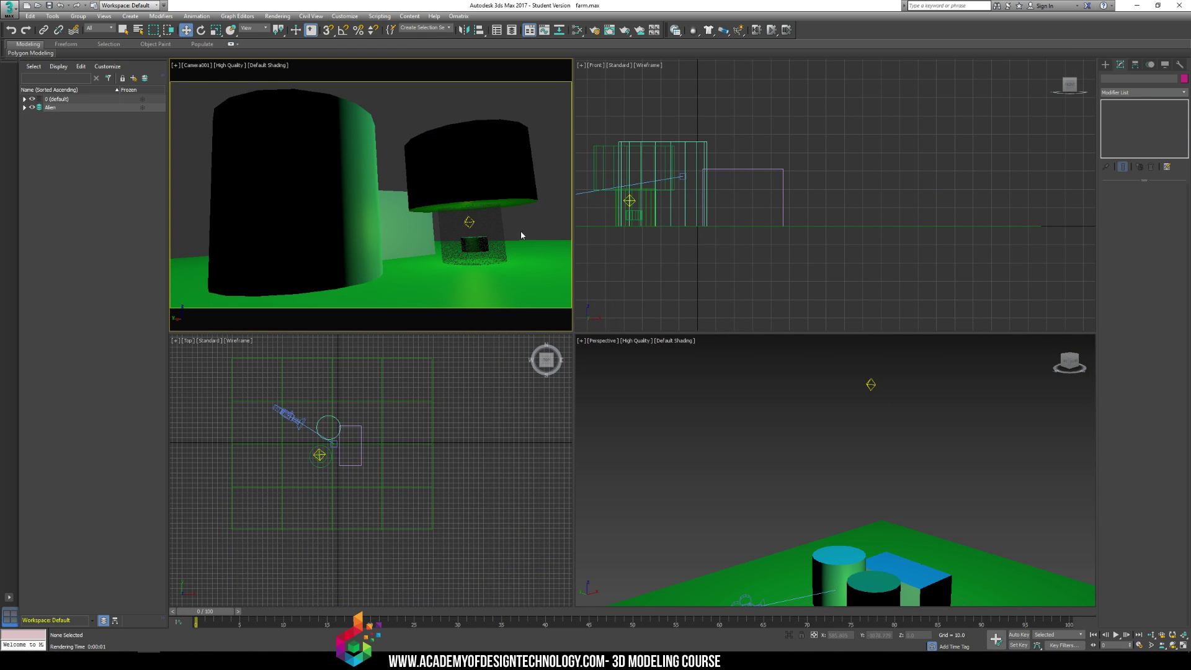
Turn on shadows for the blue omni light above the scene and check them in a Camera001 render
middle_click_drag(876, 444, 859, 471)
left_click(870, 402)
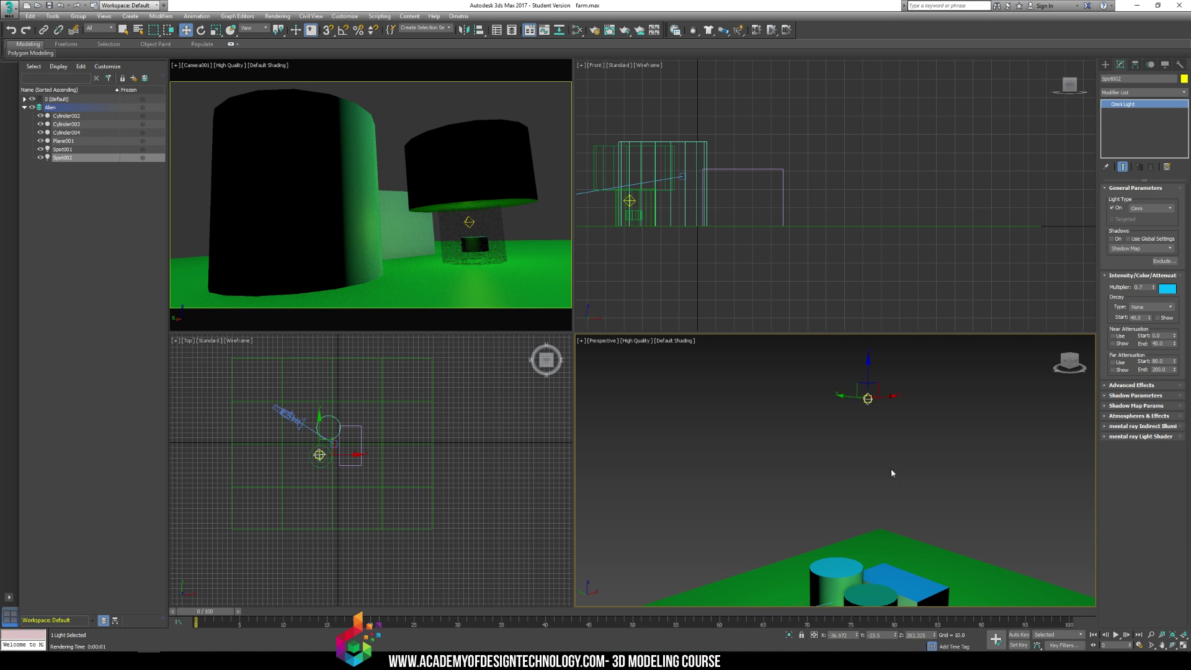
middle_click_drag(890, 467, 900, 429)
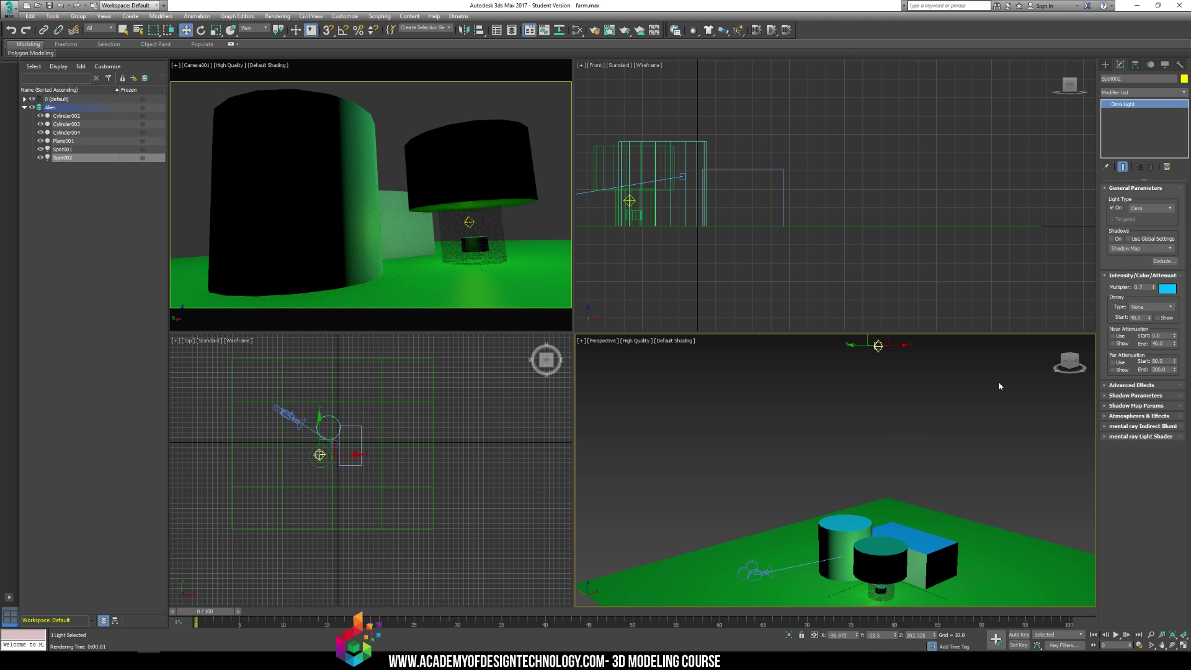
left_click(1116, 239)
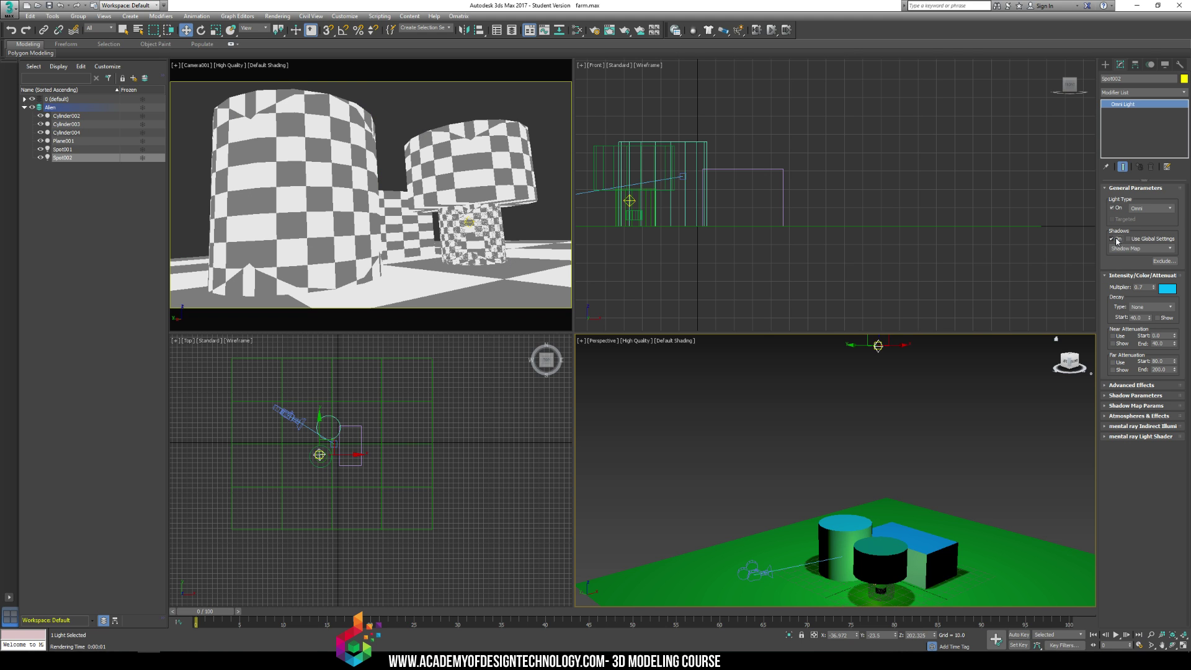
left_click(411, 109)
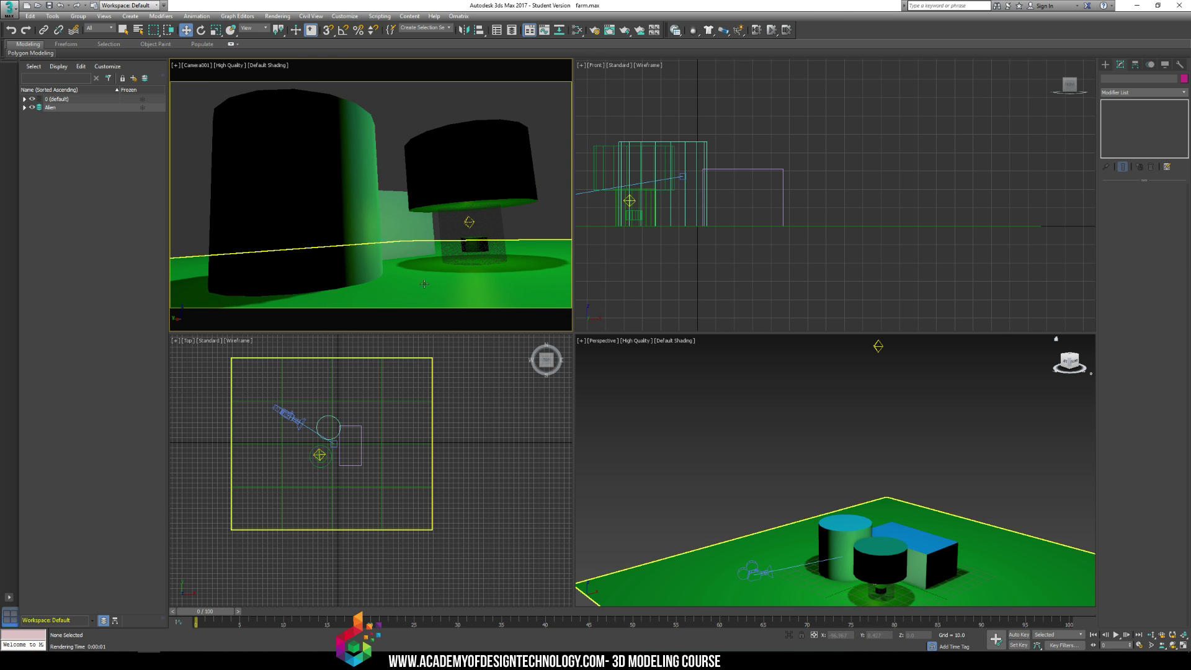
key("shift+q")
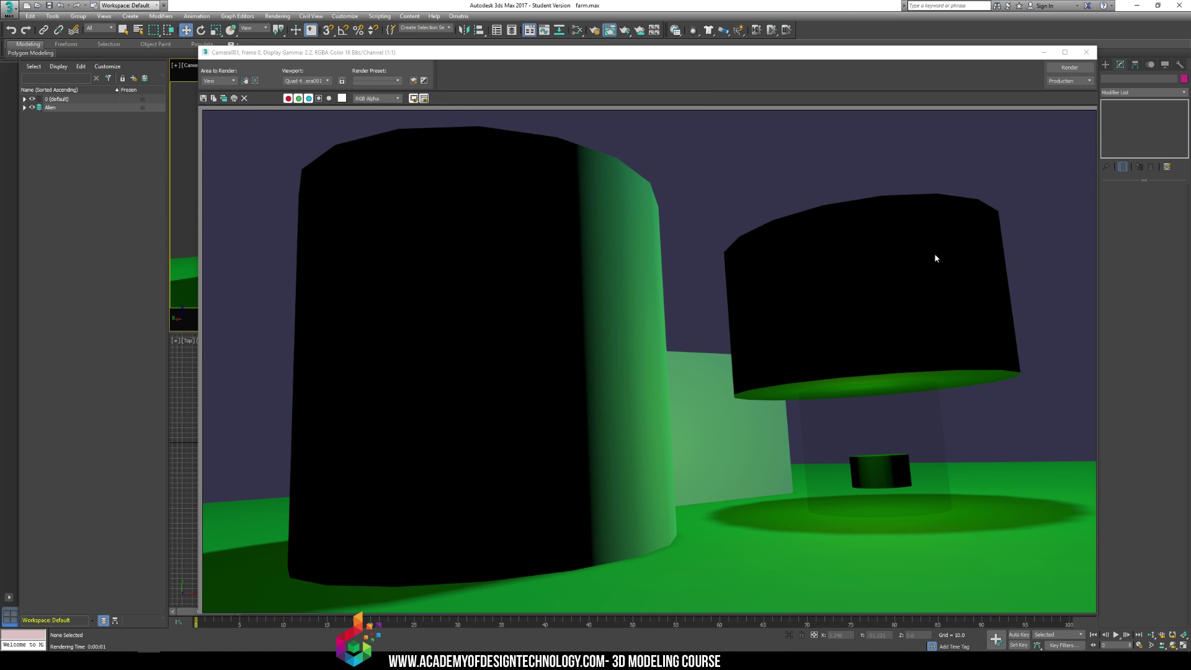
left_click(1086, 52)
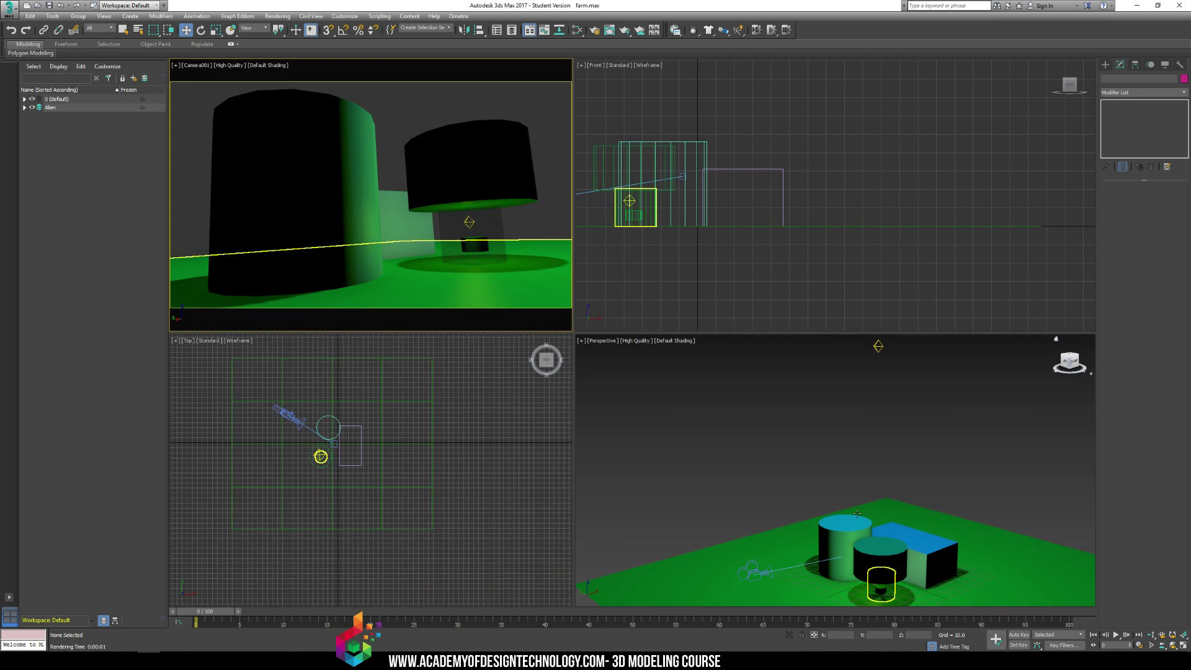
Try shadows on the green omni light under the cap and check the effect in a Camera001 render
left_click(471, 223)
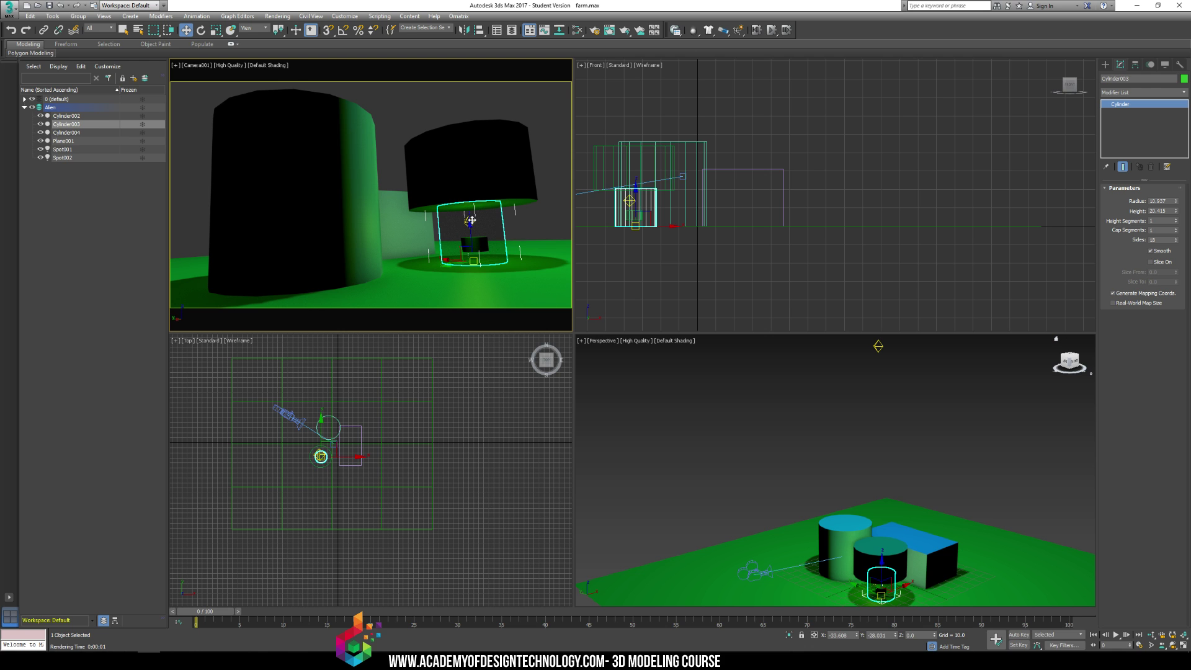
scroll(711, 209, "up", 5)
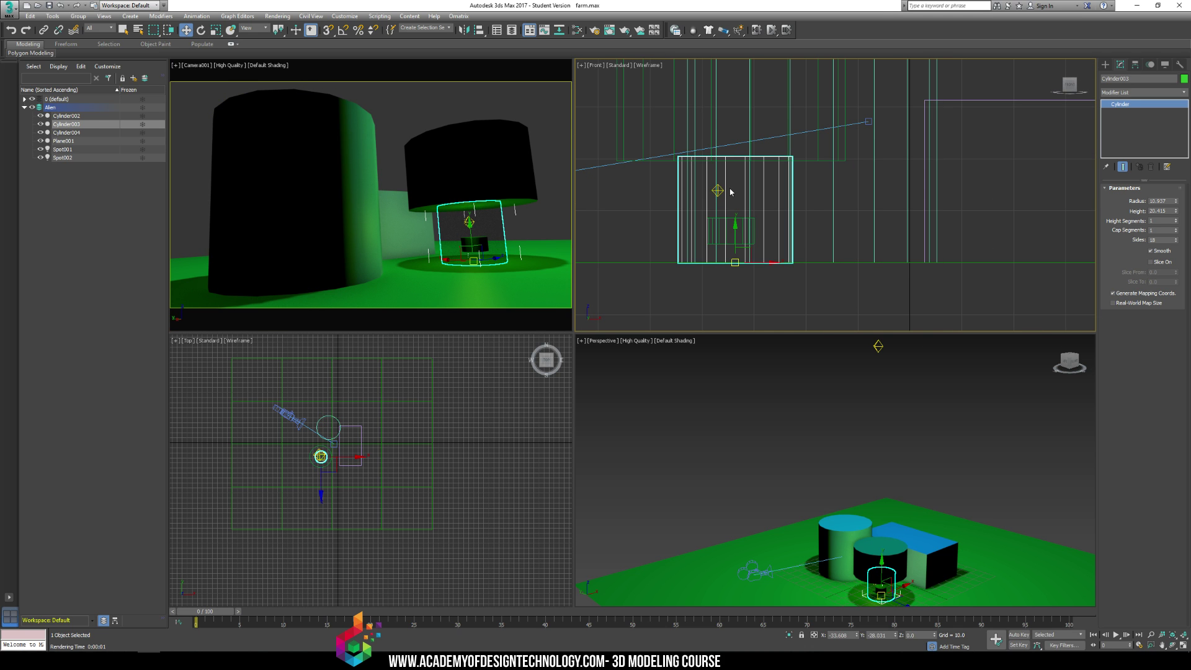
left_click(717, 191)
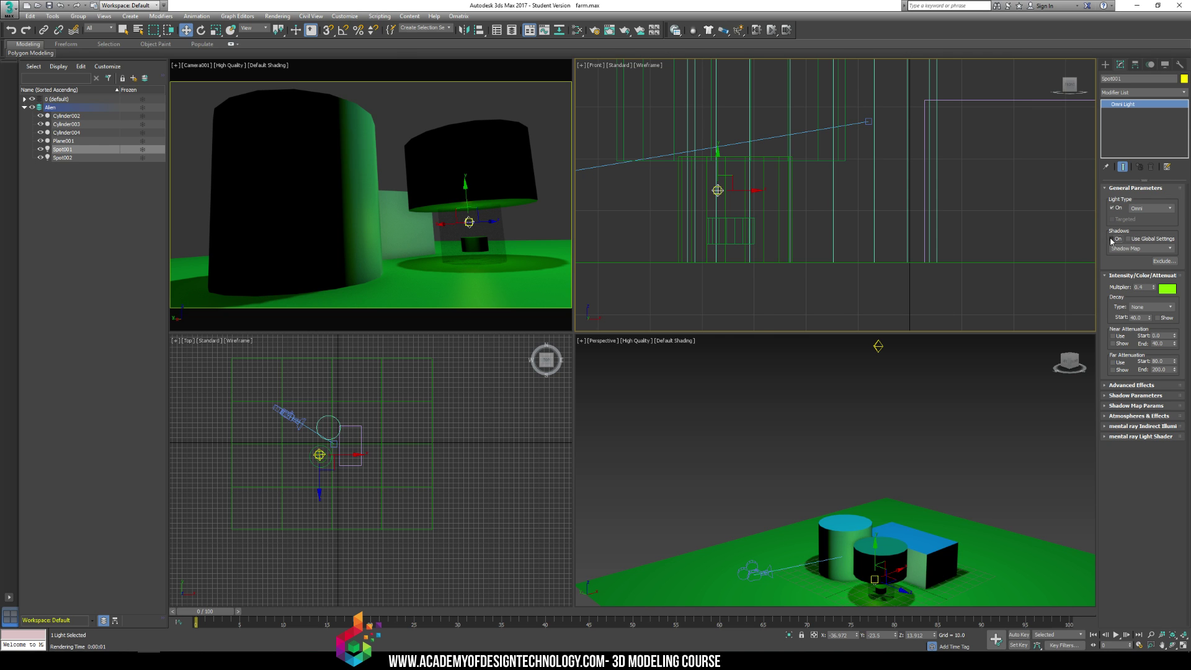
left_click(1111, 240)
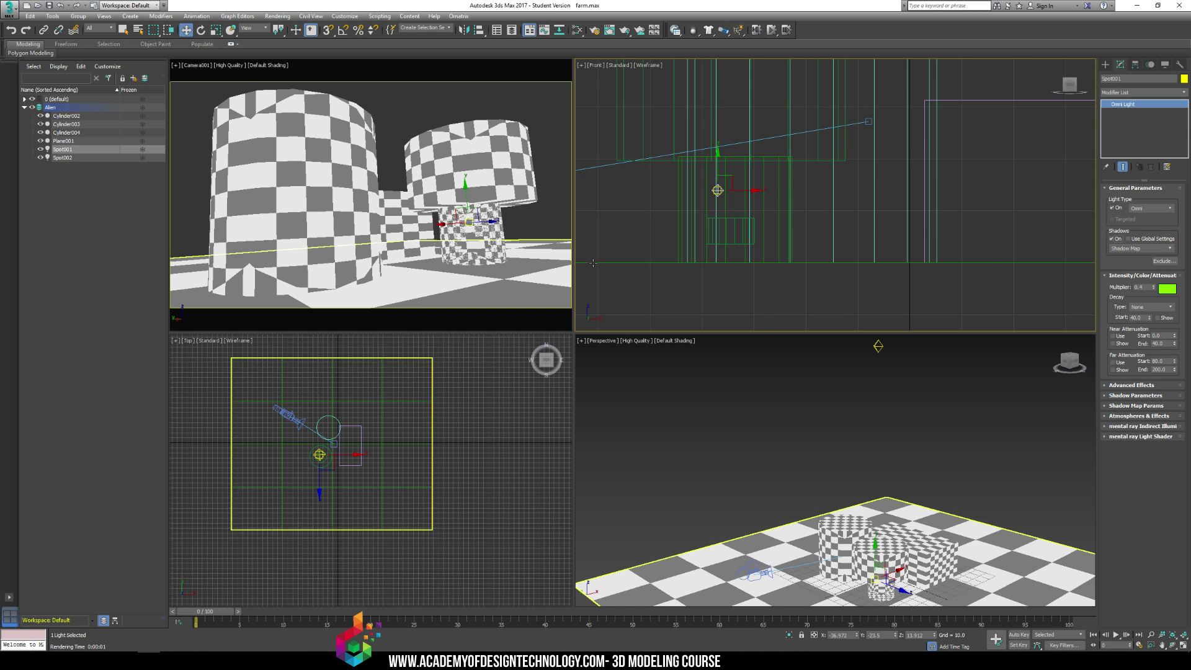
left_click(385, 102)
key("shift+q")
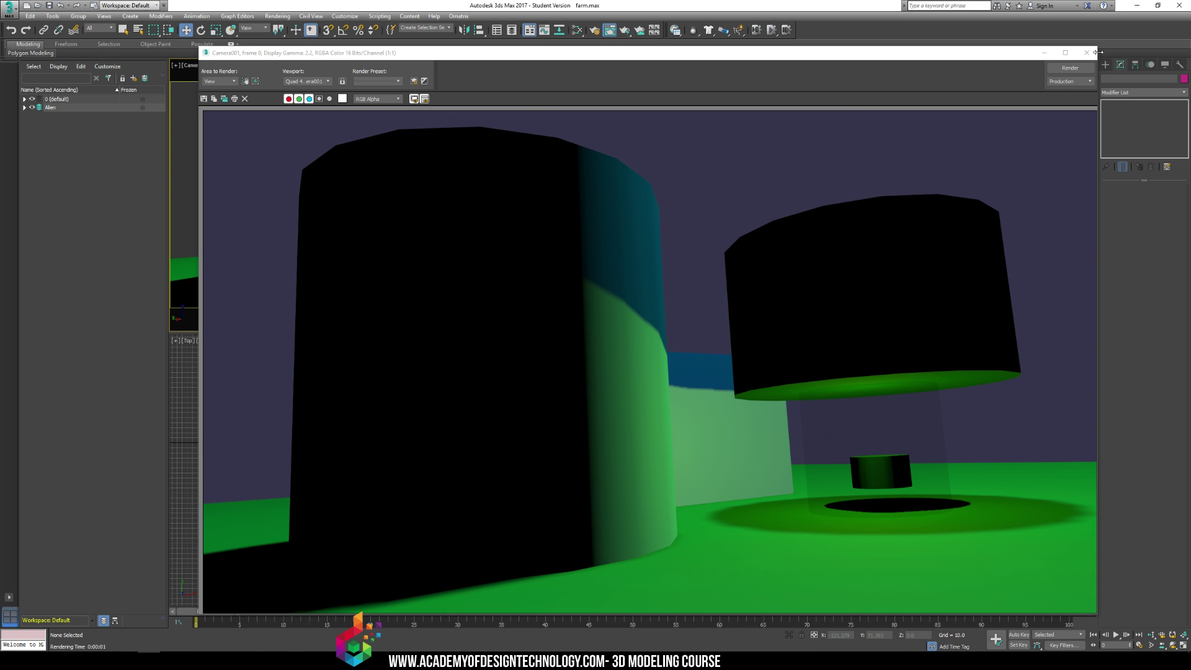
left_click(1086, 53)
Turn shadows back off for the green omni light under the cap
left_click(467, 221)
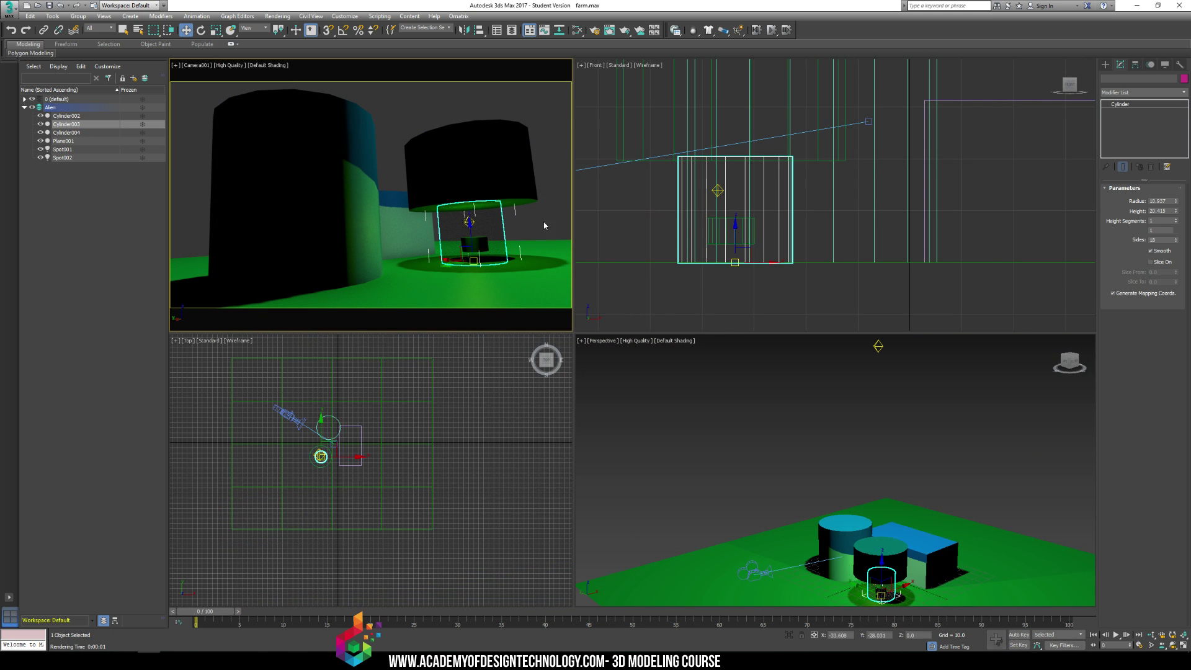
left_click(718, 190)
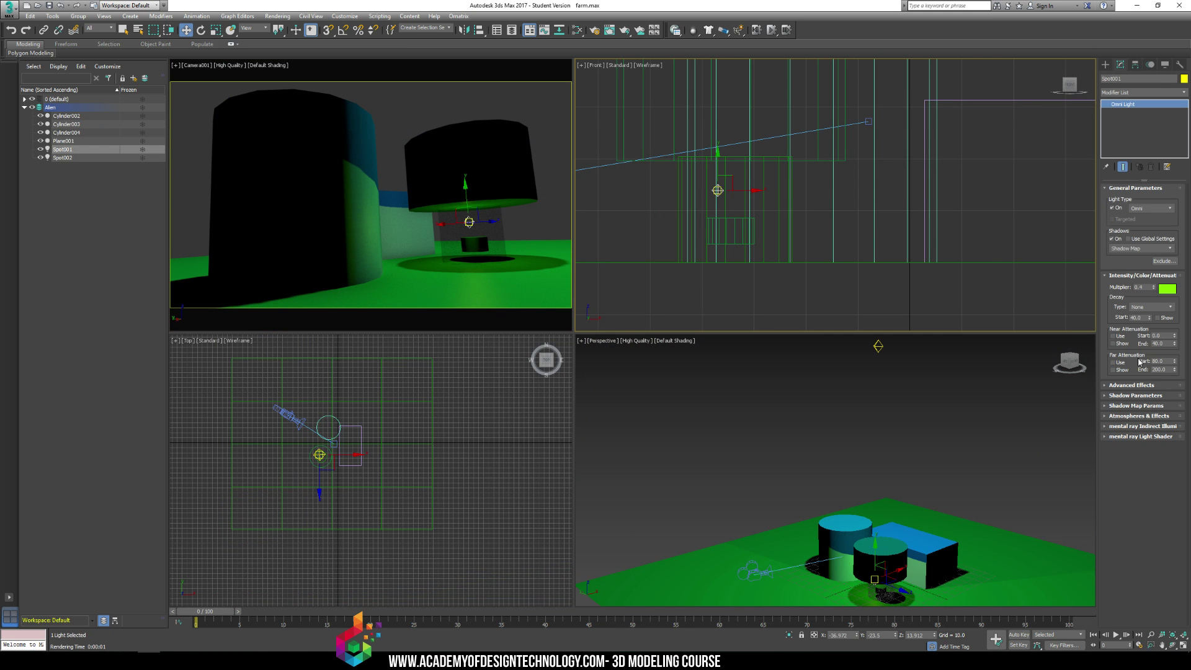
left_click(1111, 239)
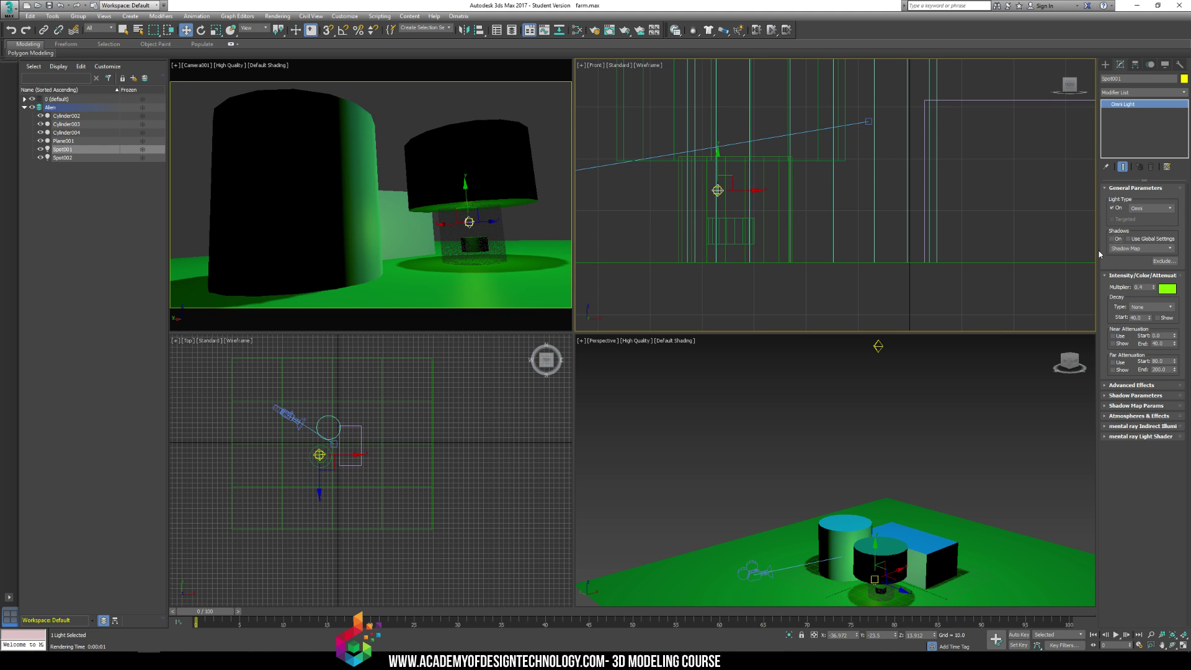
Switch the blue omni light's shadow type to Ox Deep Shadow Maps and check it in a Camera001 render
left_click(878, 345)
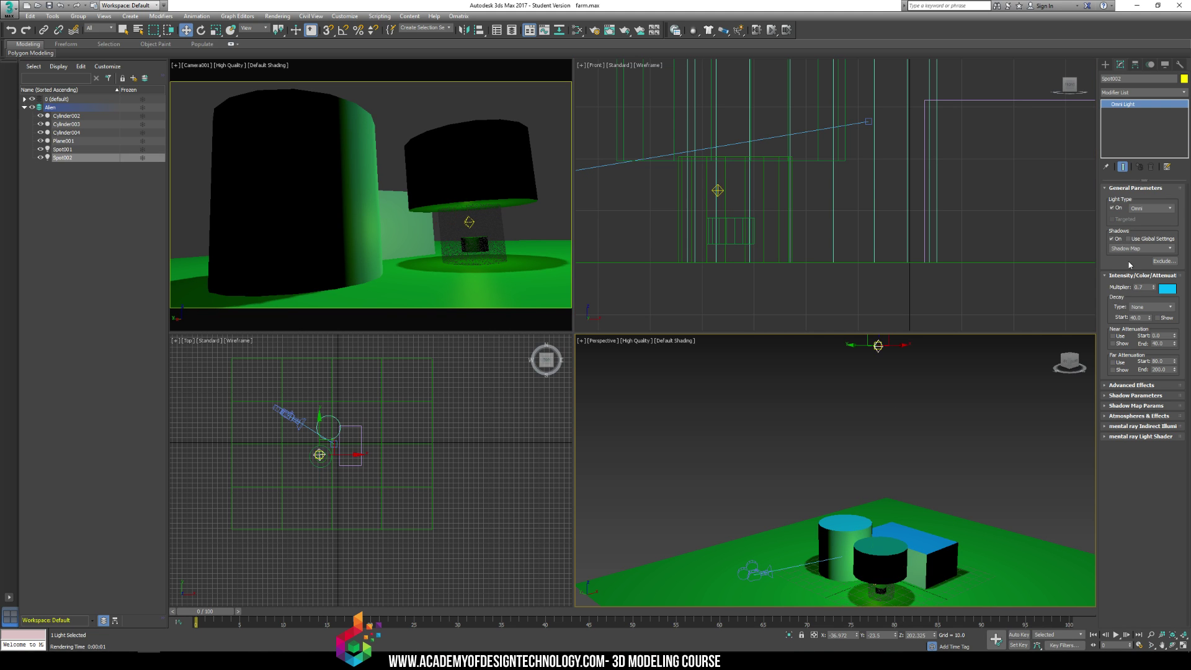
left_click(1143, 249)
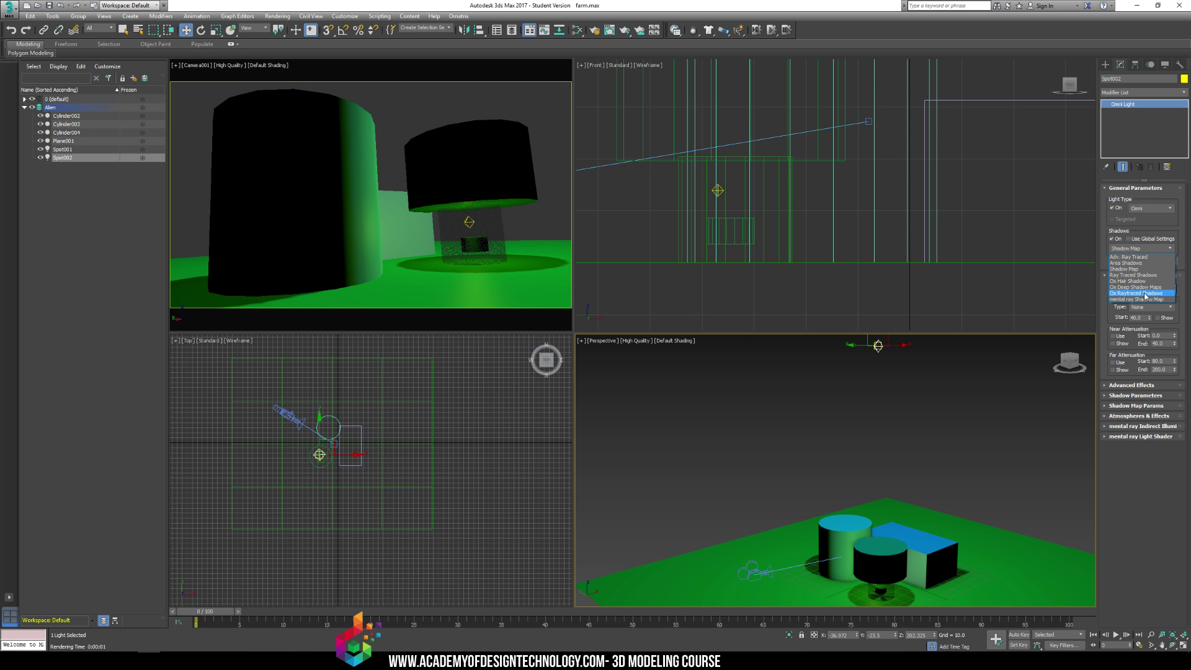
left_click(1145, 289)
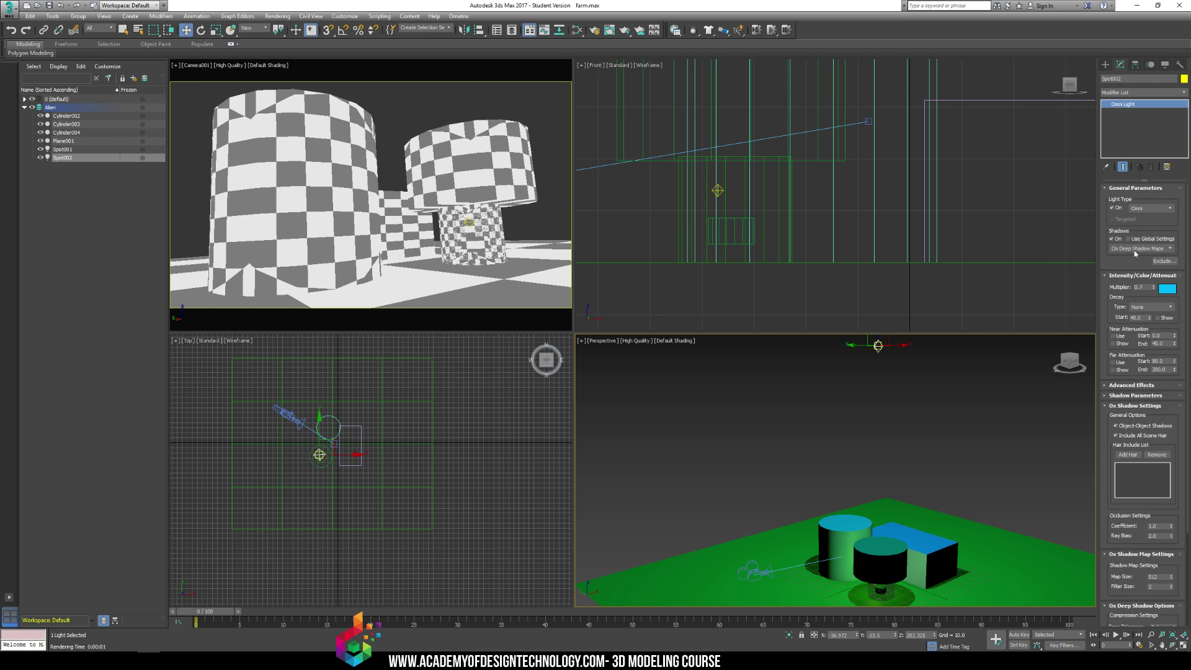
left_click(438, 105)
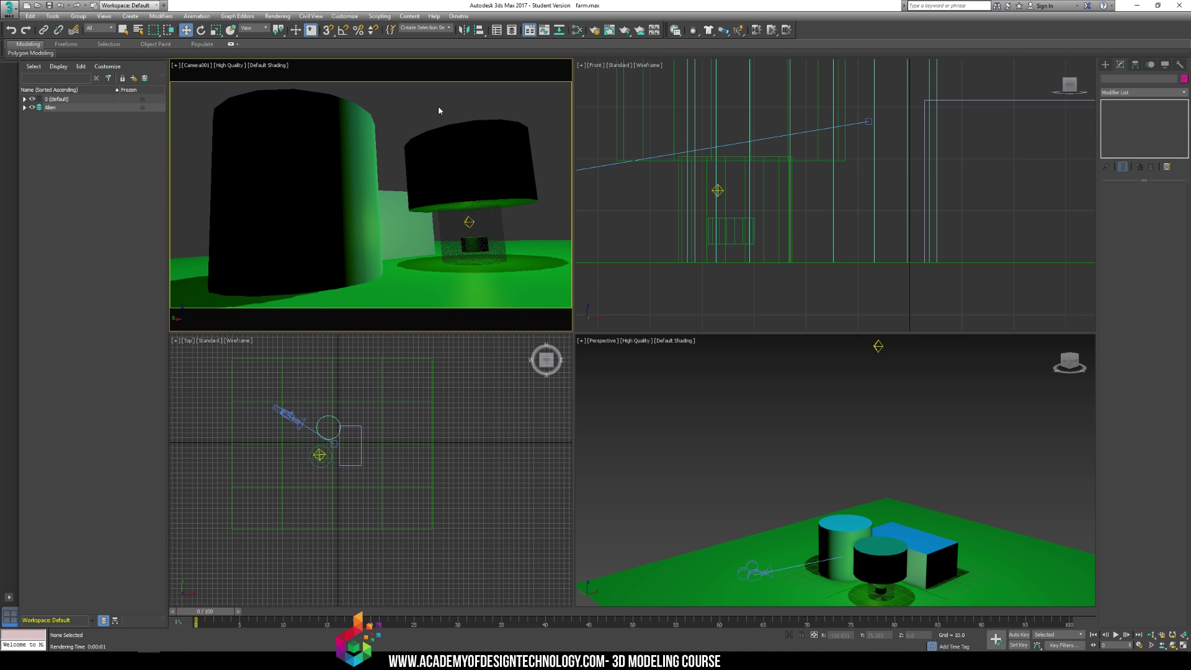
key("shift+q")
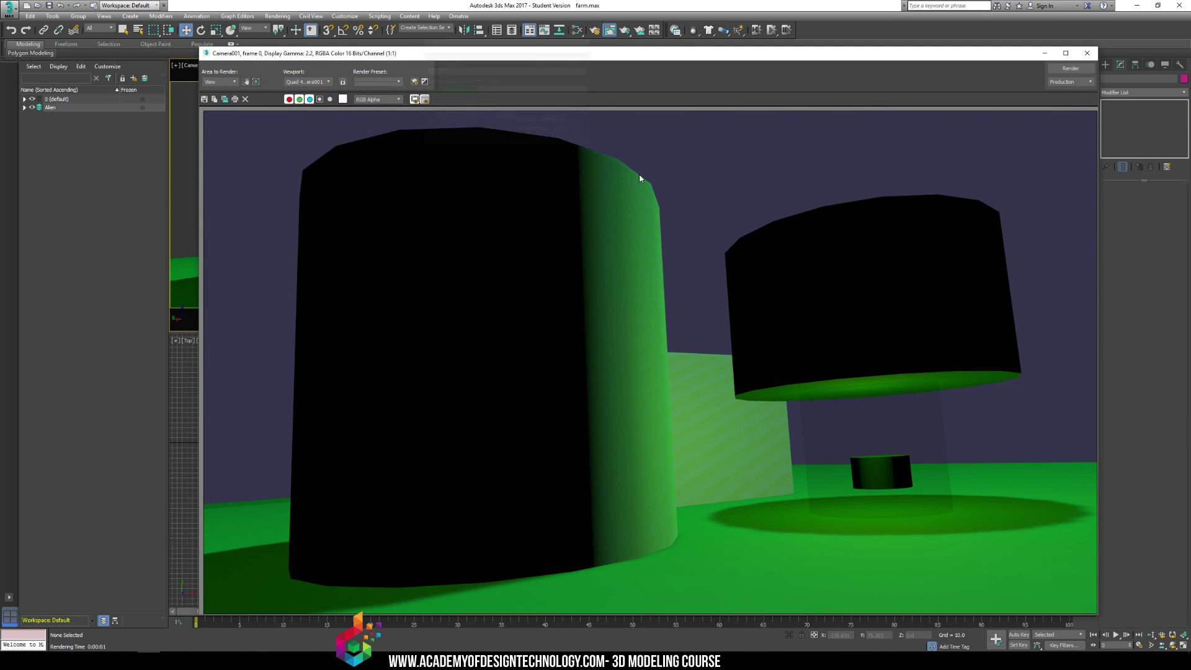
left_click(1087, 53)
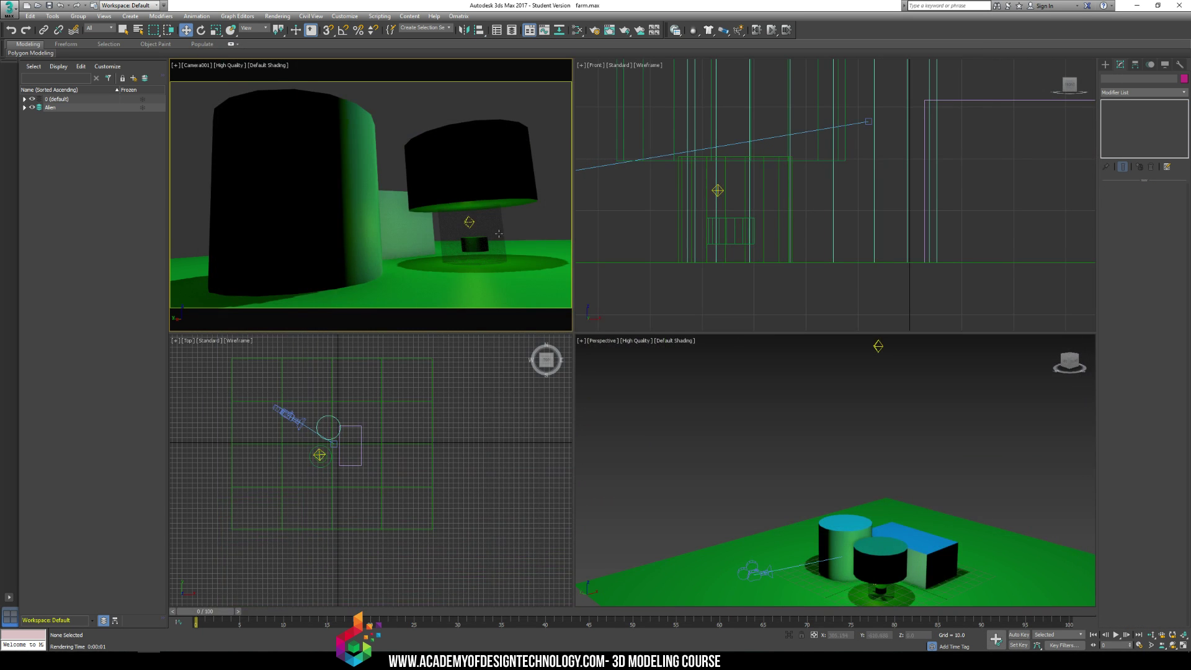
Set the shadow type of the blue omni light above the scene to Area Shadows
left_click(472, 222)
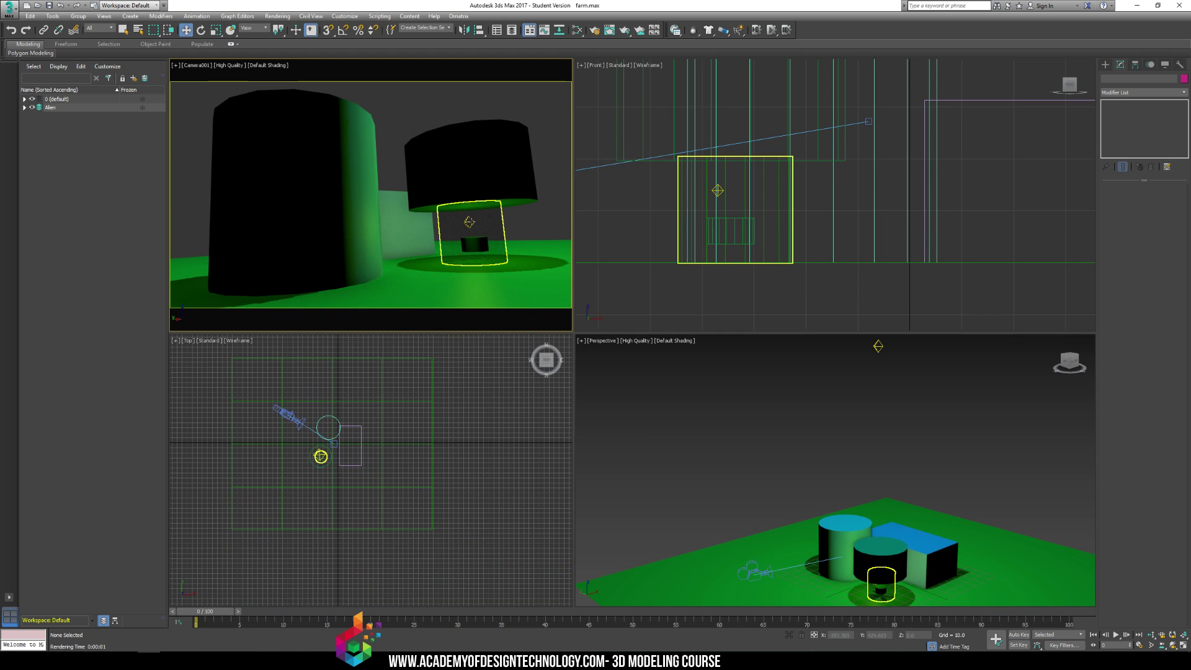
left_click(718, 191)
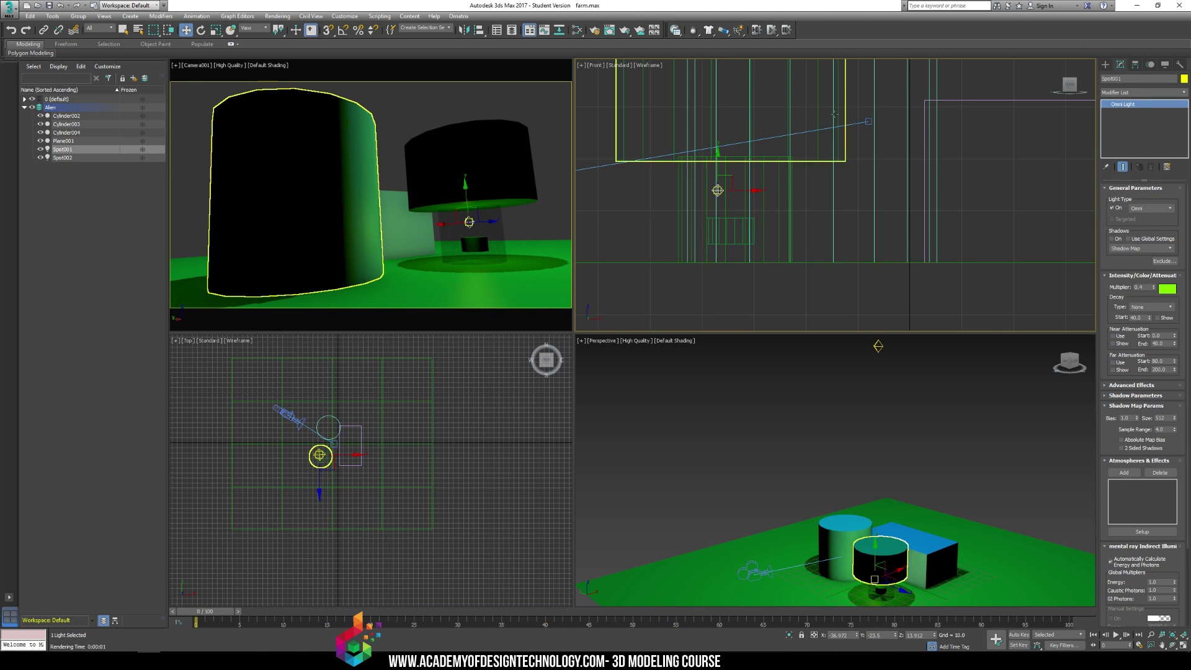
scroll(780, 133, "down", 4)
middle_click_drag(781, 133, 773, 180)
middle_click_drag(735, 131, 739, 173)
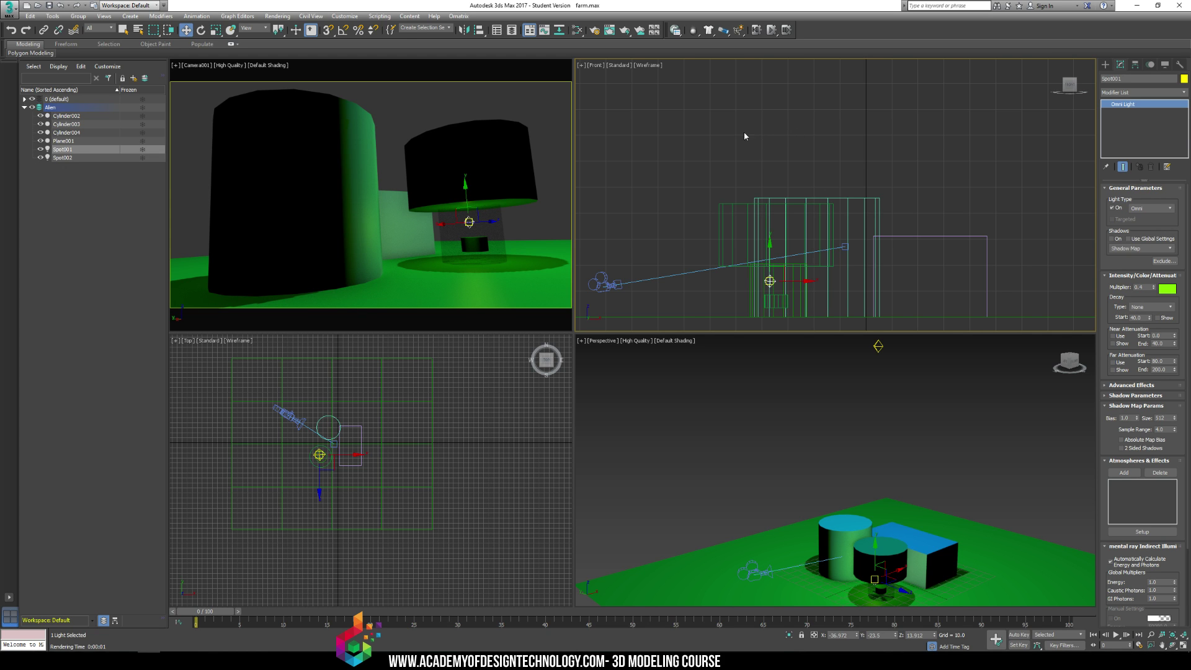
middle_click_drag(745, 136, 735, 196)
scroll(742, 186, "down", 4)
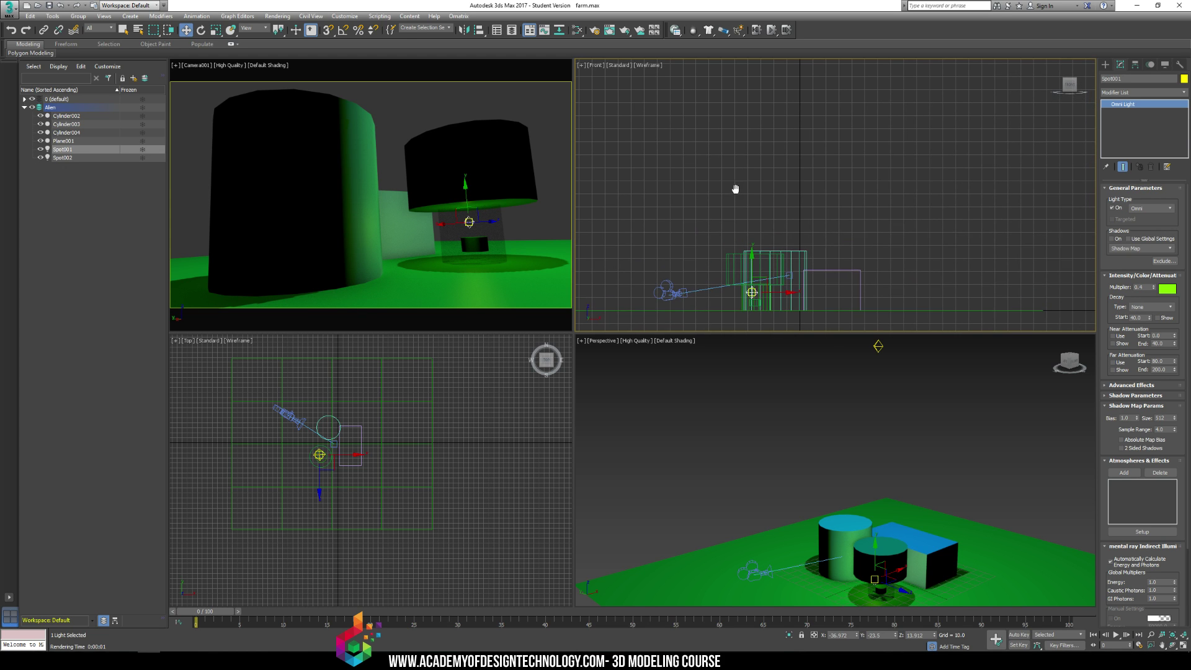
left_click(883, 353)
left_click(877, 346)
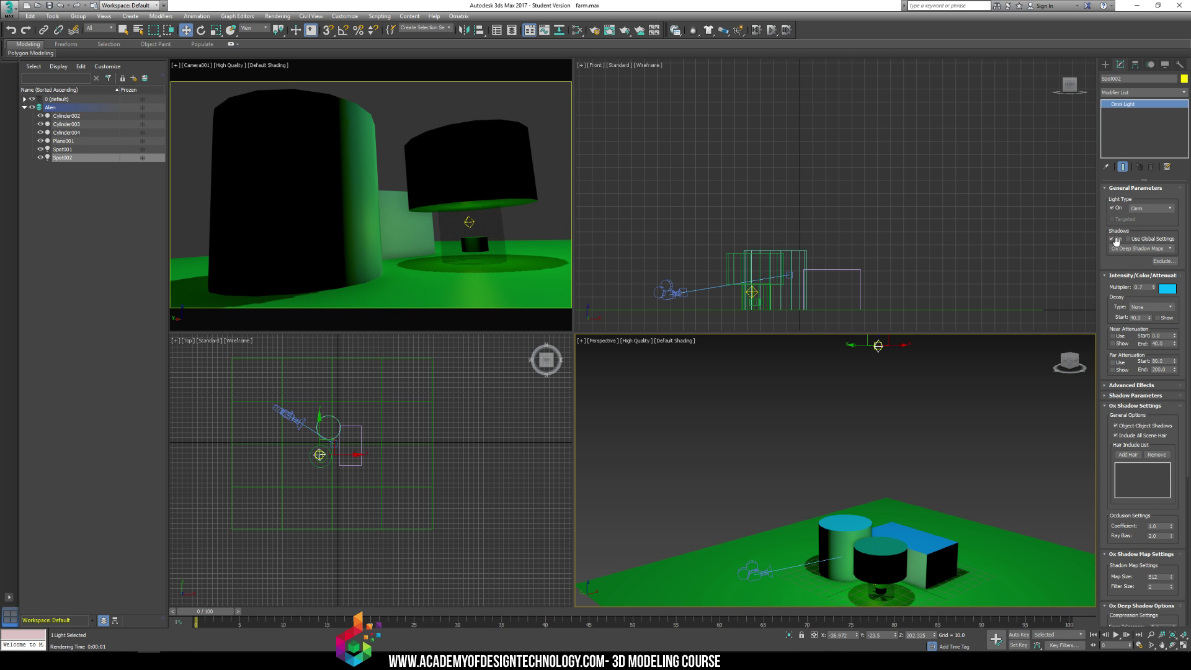
left_click(1138, 249)
left_click(1125, 263)
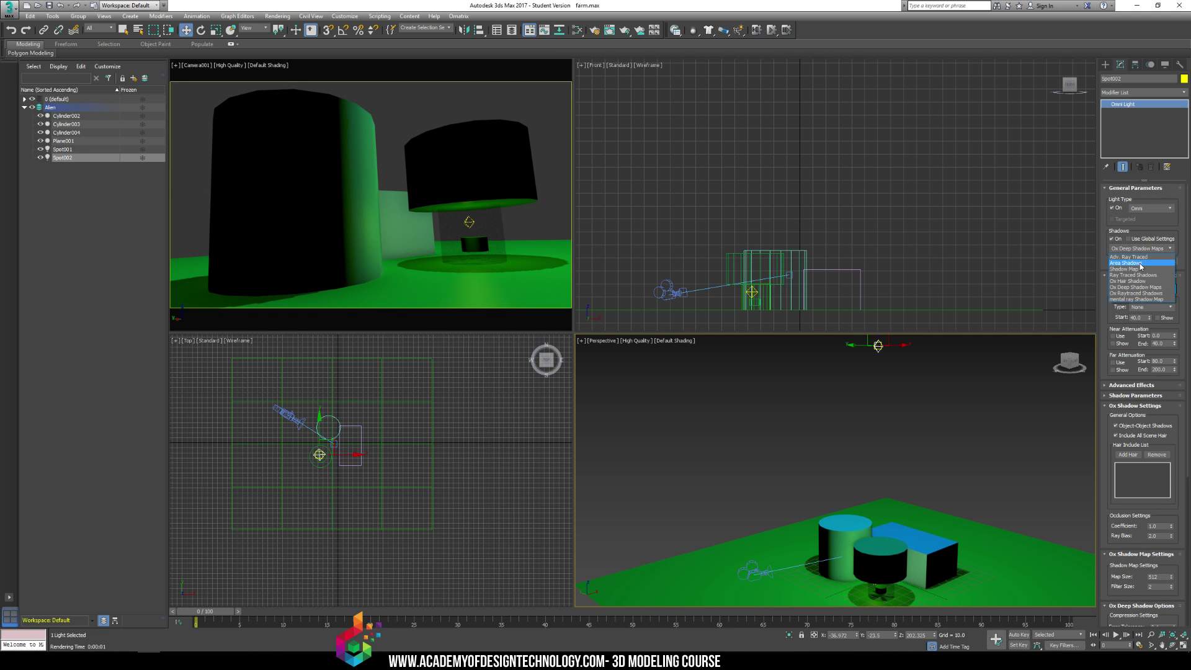
Review the decay types and Advanced Effects settings of the blue omni light from a closer perspective view
middle_click_drag(964, 500, 912, 471)
scroll(874, 464, "up", 3)
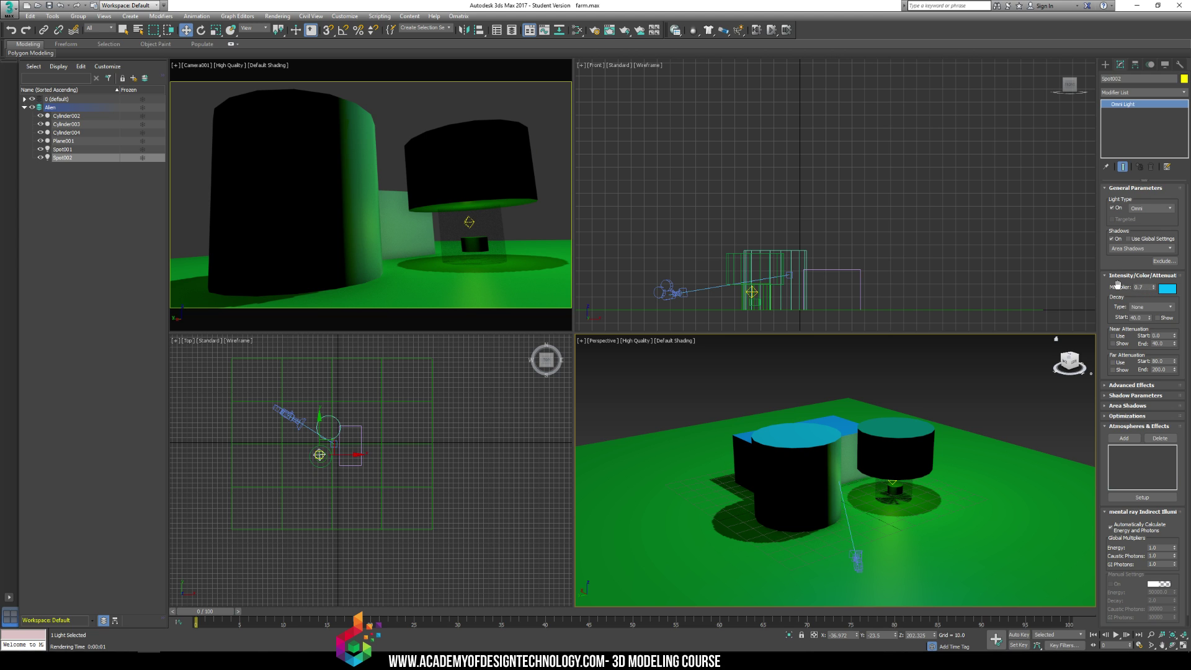
left_click(1156, 308)
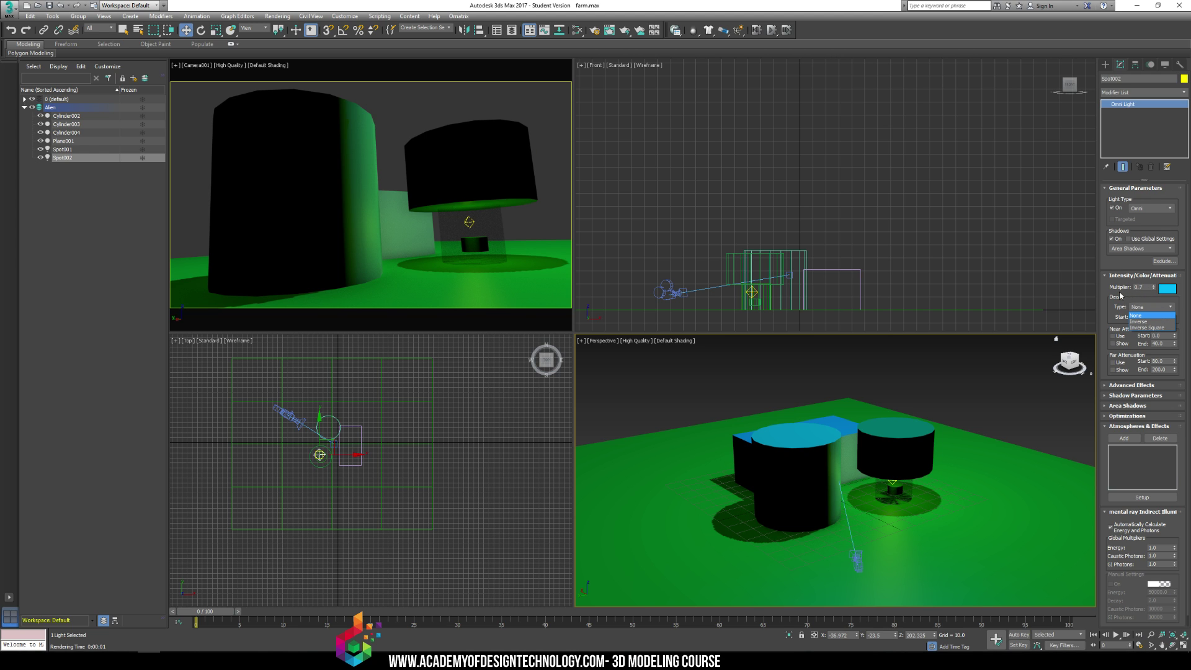
left_click(1103, 321)
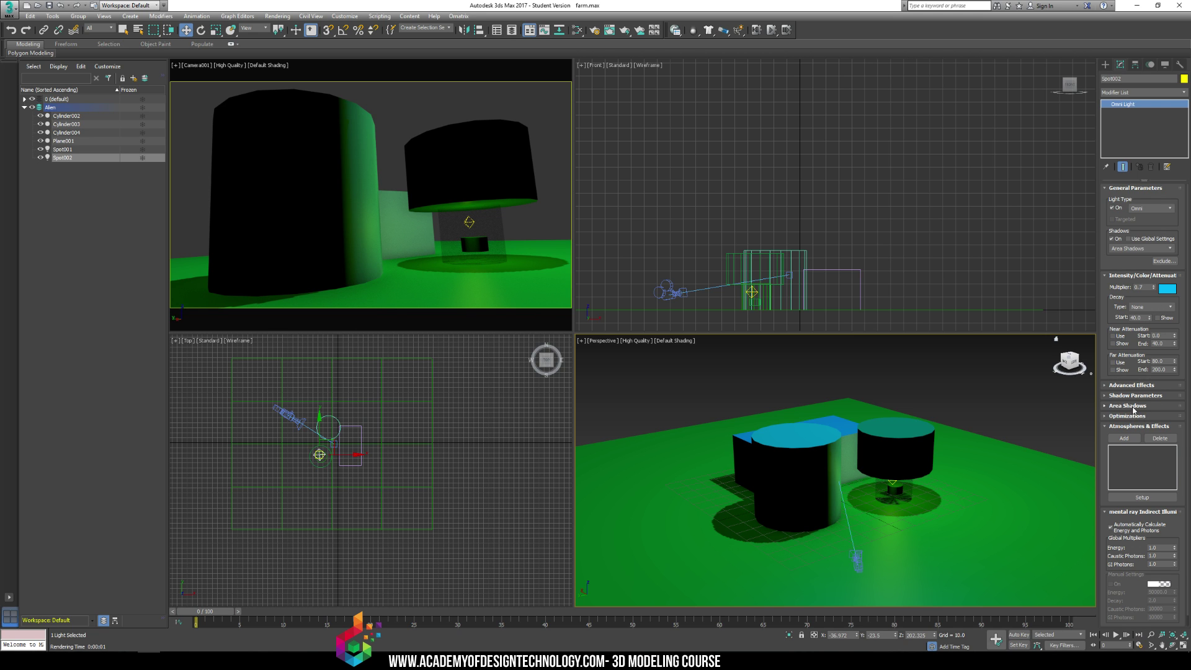
left_click(1116, 385)
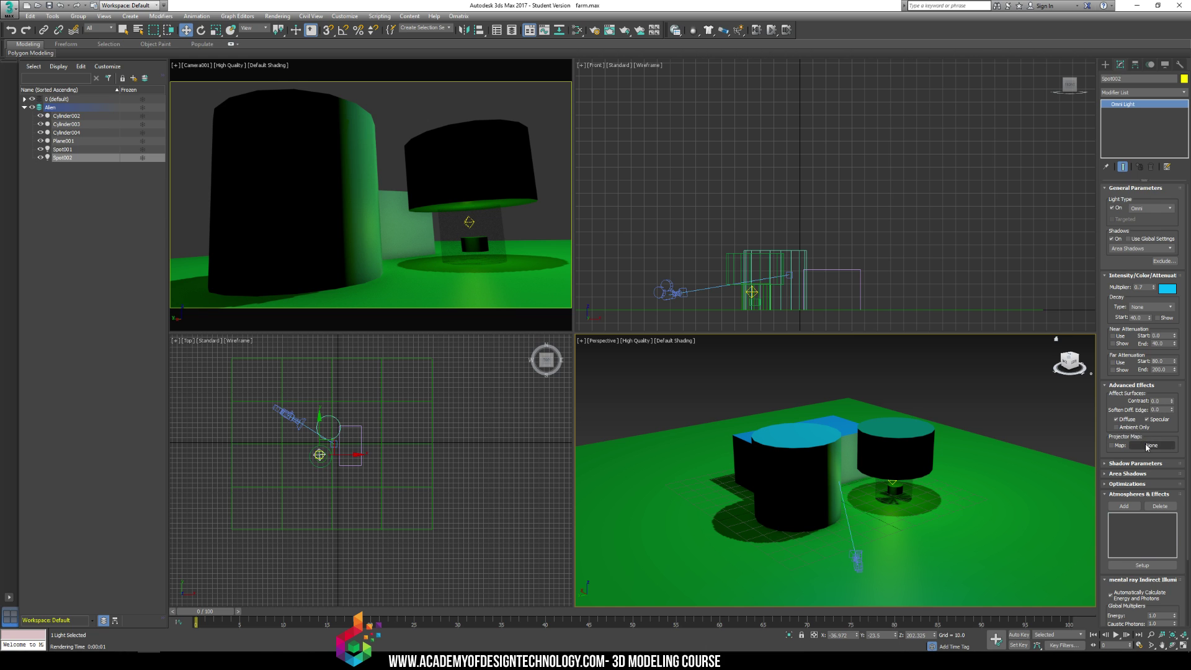
left_click(1117, 385)
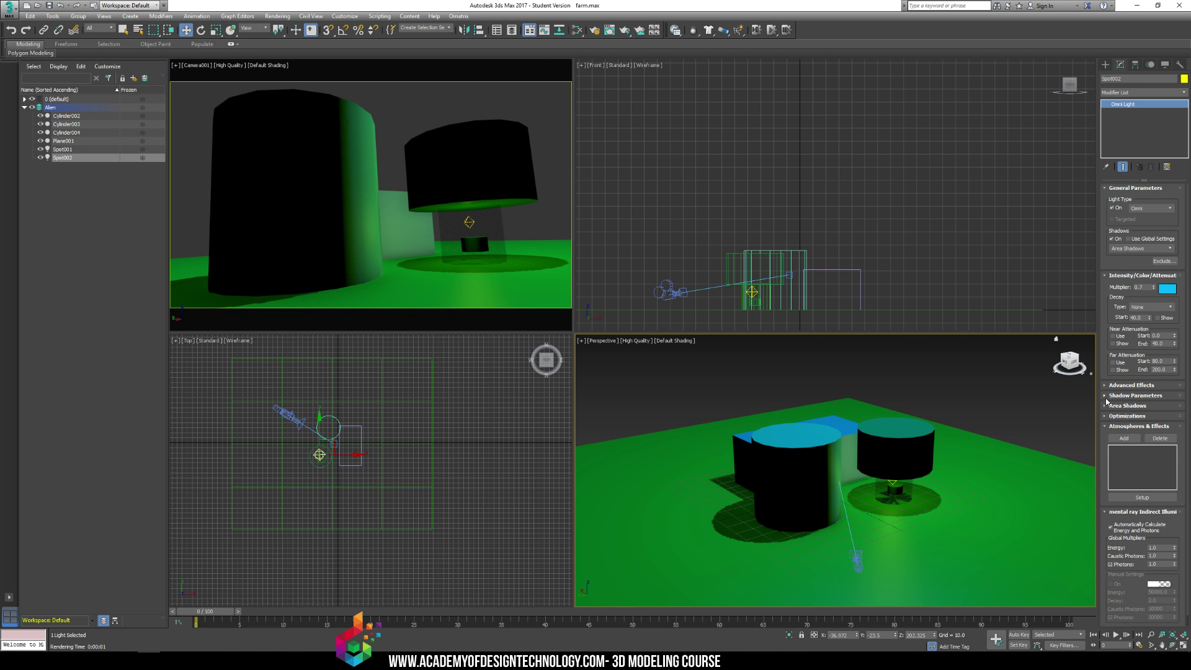
Lower the blue omni light's object shadow density below 1 and check the shadows in a Camera001 render
left_click(1107, 397)
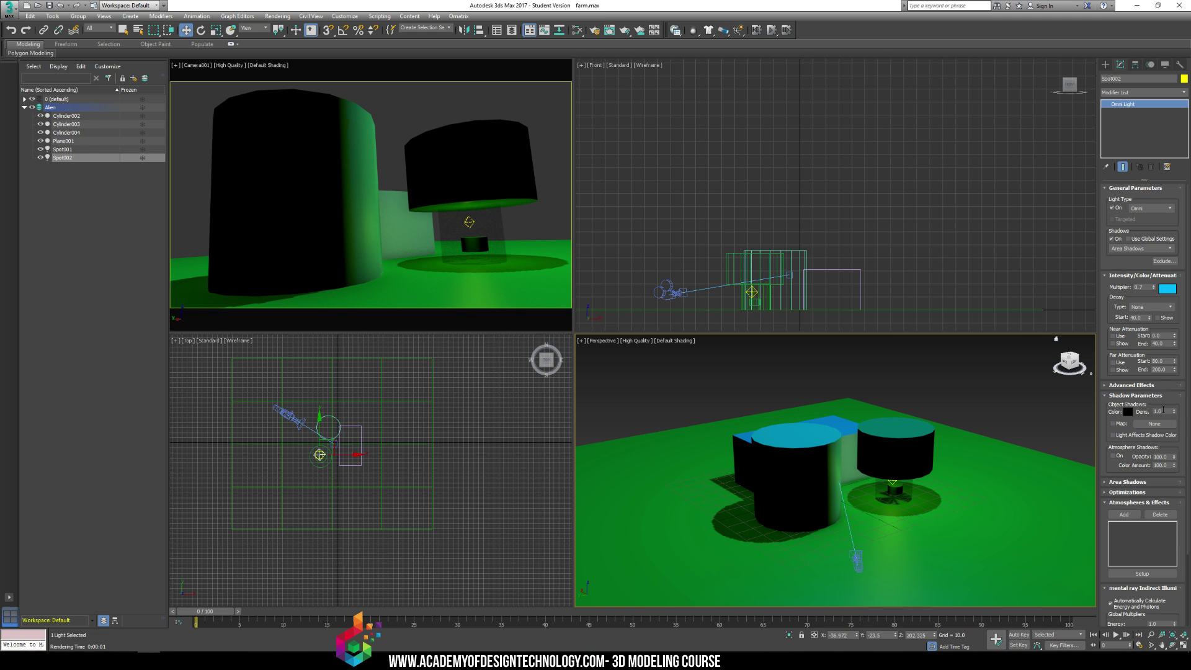
double_click(1162, 409)
type("0.")
left_click(453, 106)
key("shift+q")
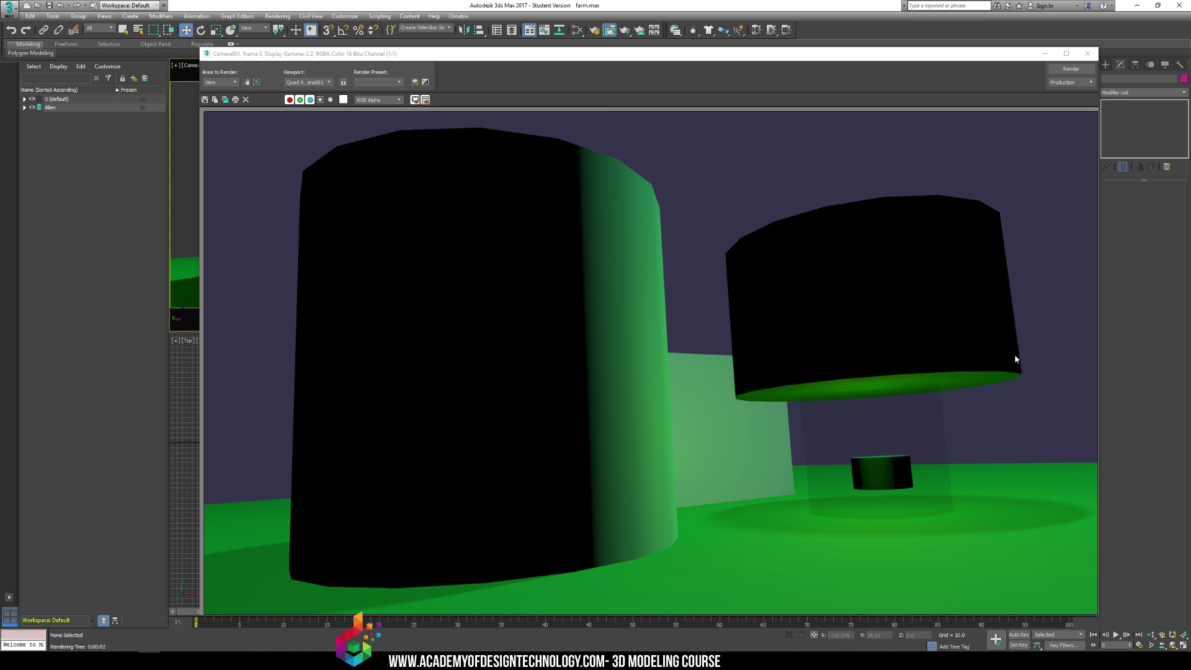
left_click(1087, 54)
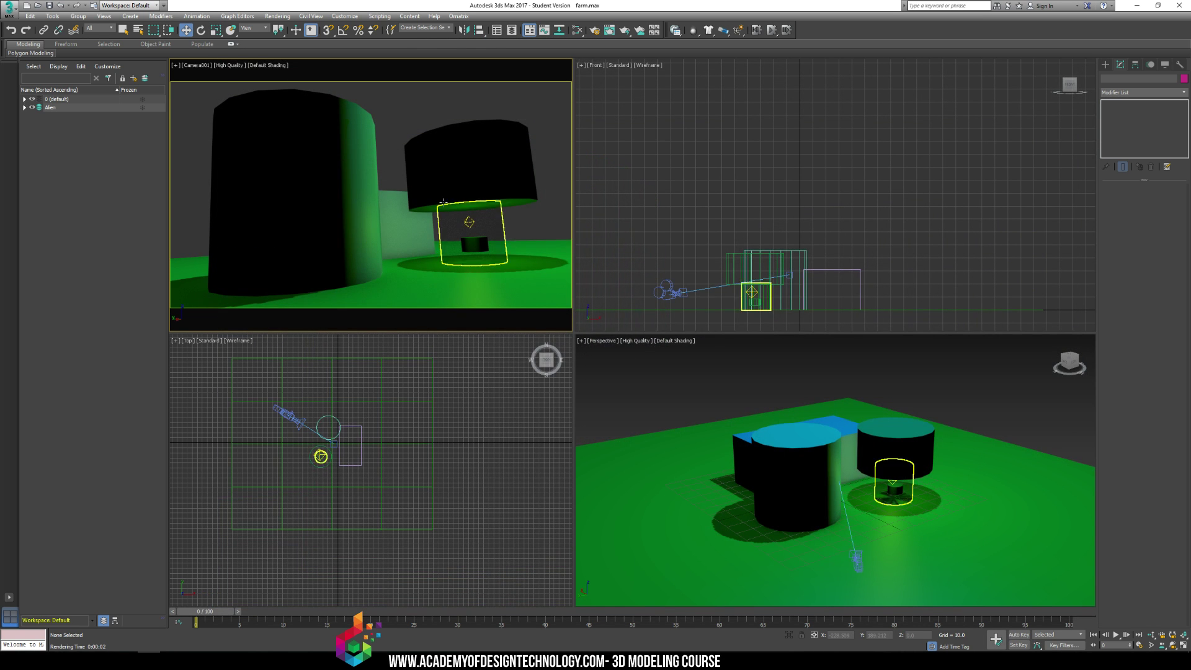
Try deleting the green omni light under the cap and undo the deletion
left_click(471, 223)
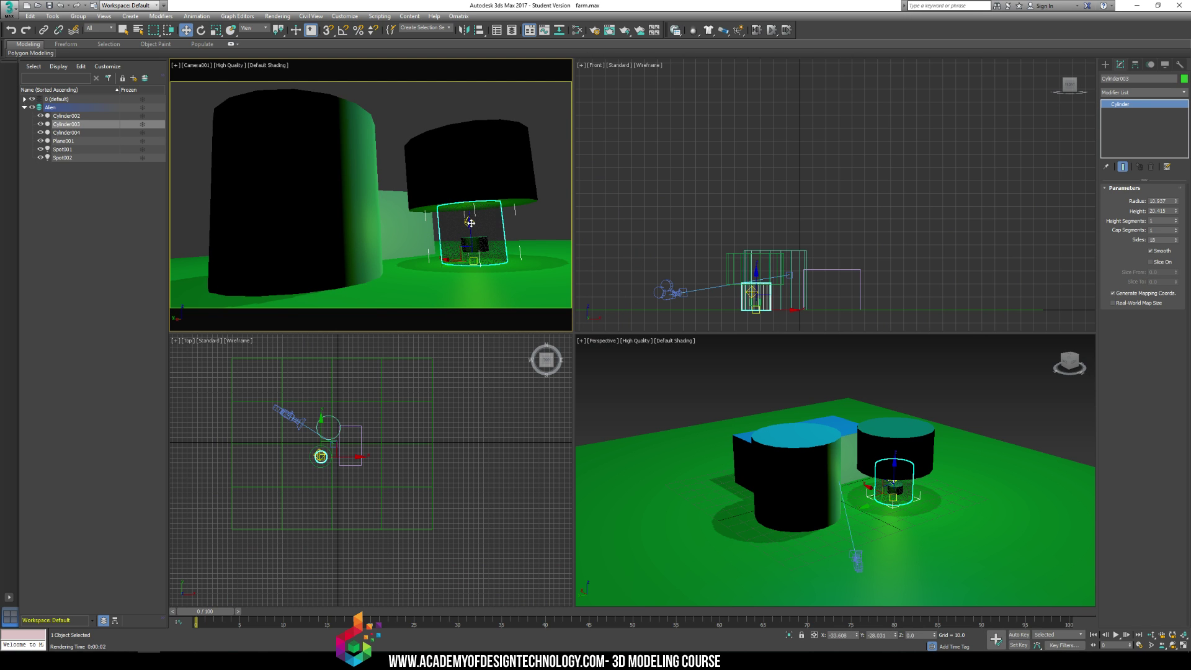
left_click(470, 223)
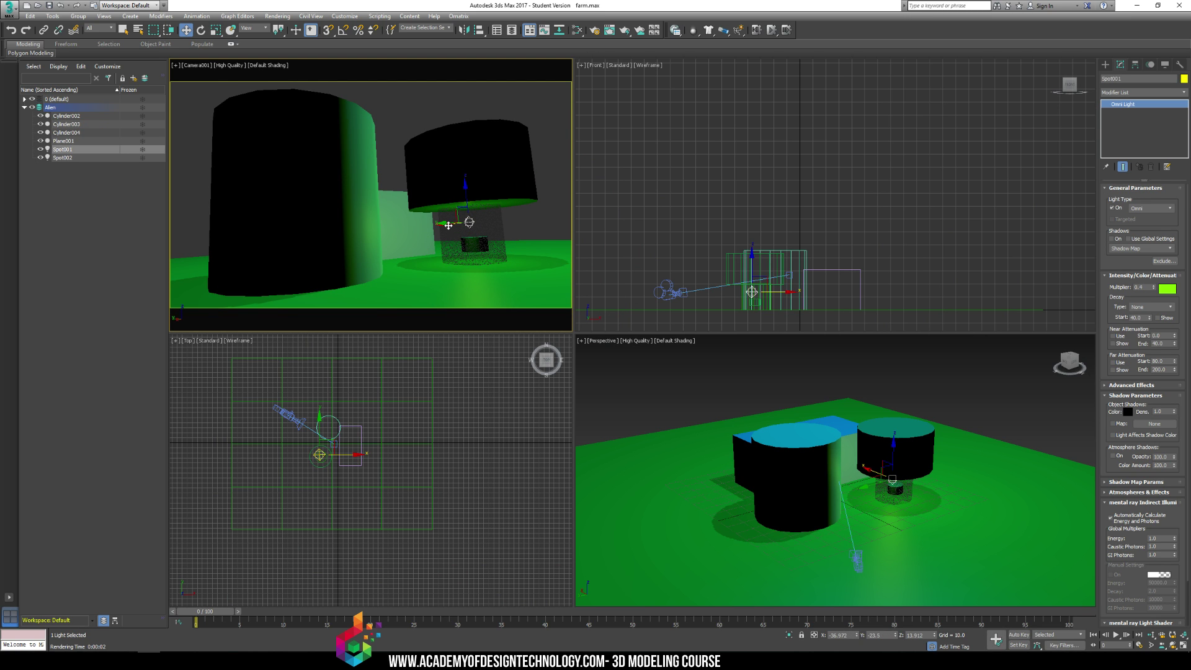
key("Delete")
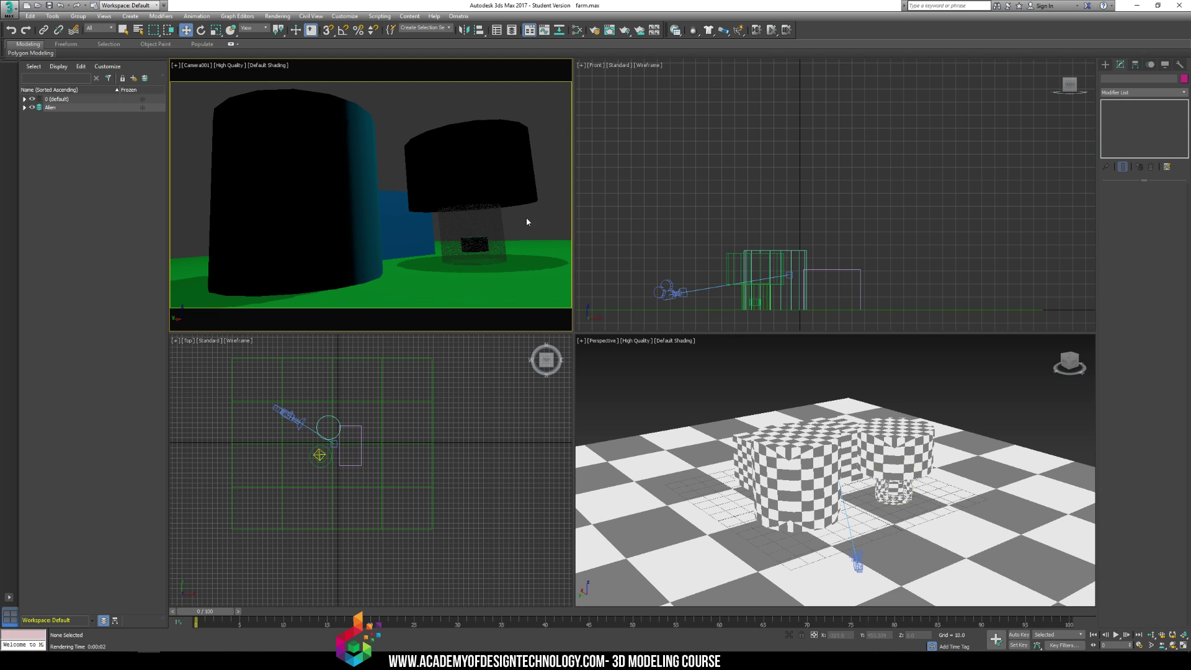
key("ctrl+z")
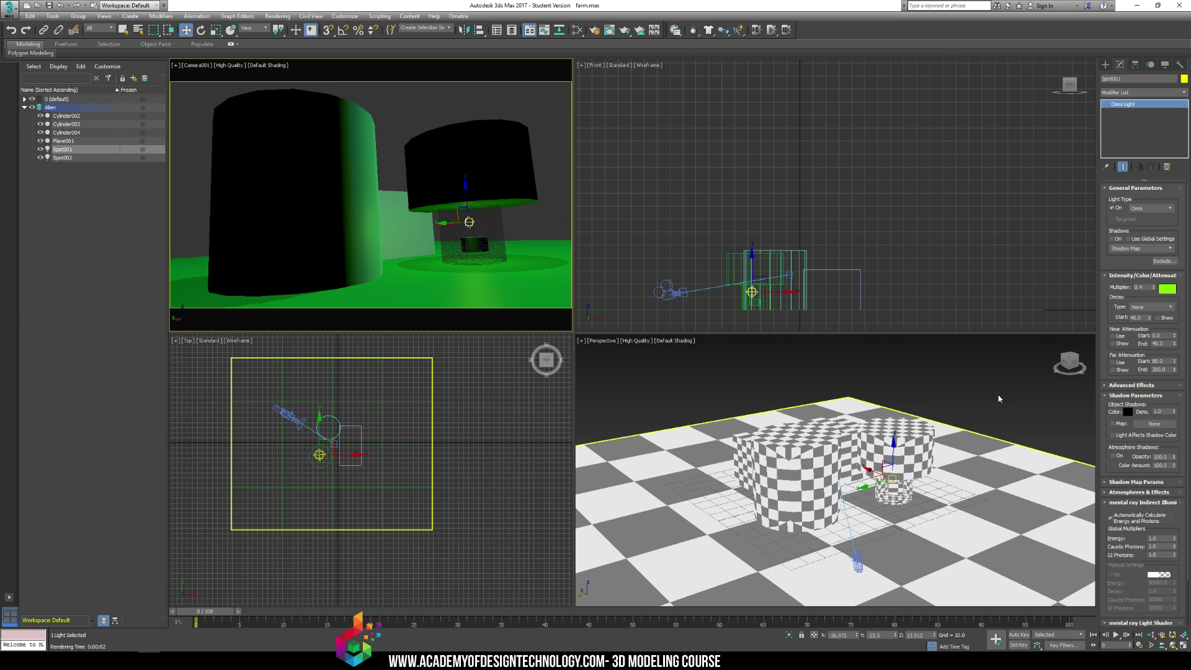
left_click(998, 410)
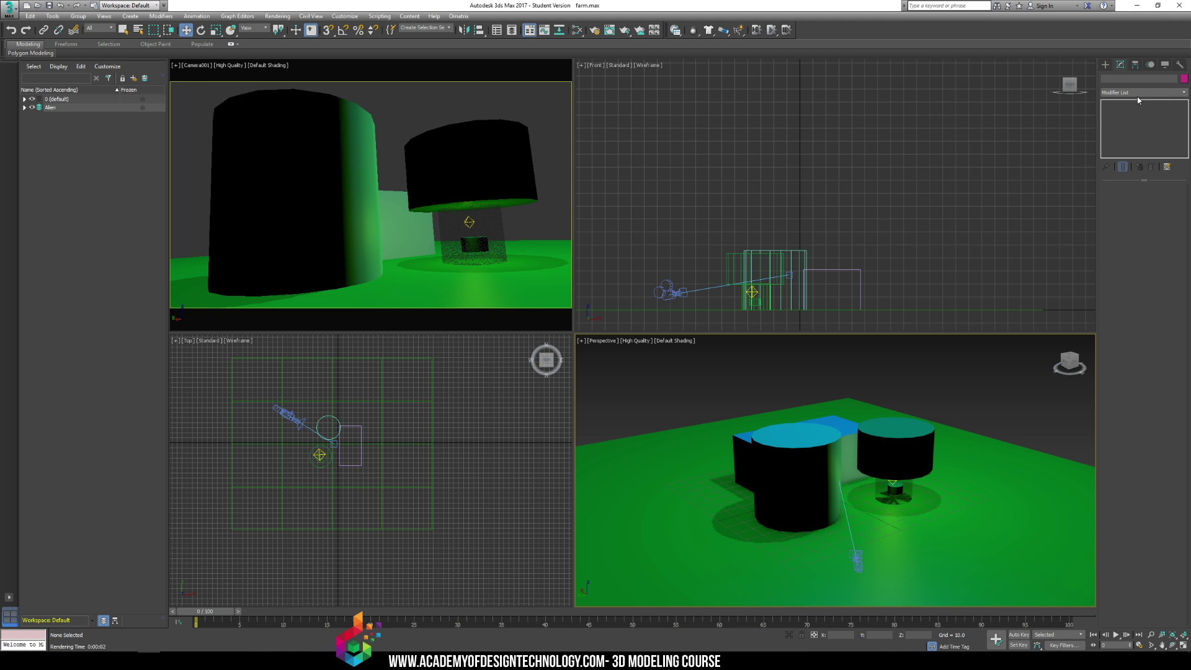
Create a target spot light aimed at the primitives from outside the plane and move it around toward the camera's side
left_click(1105, 64)
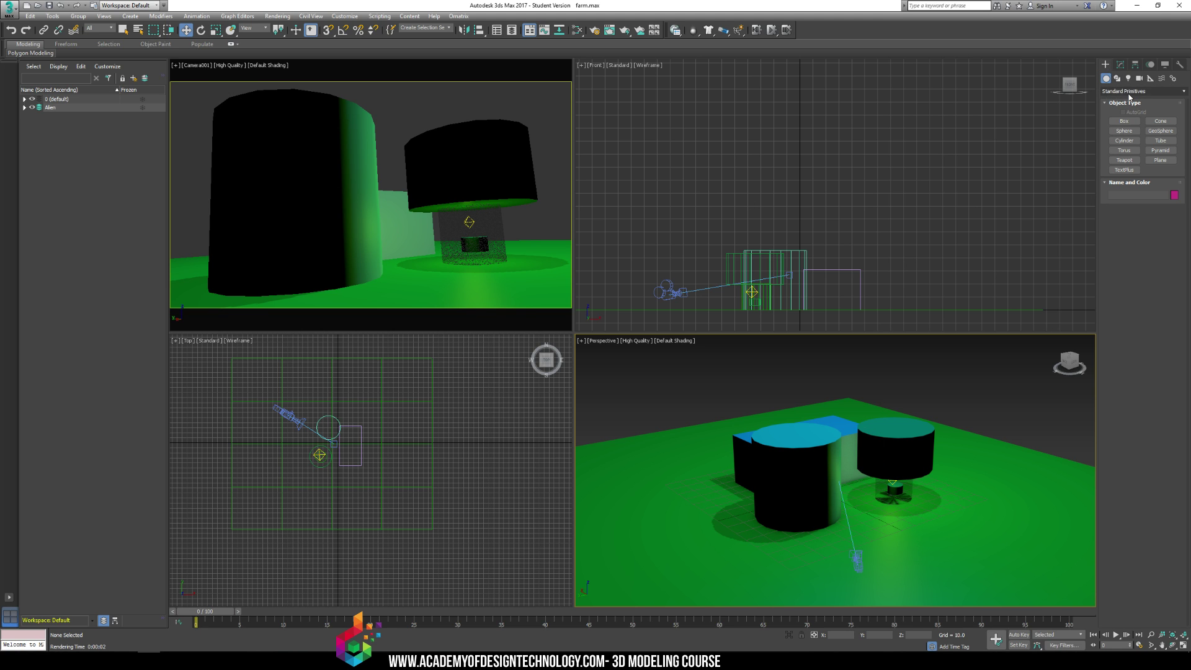
left_click(1127, 78)
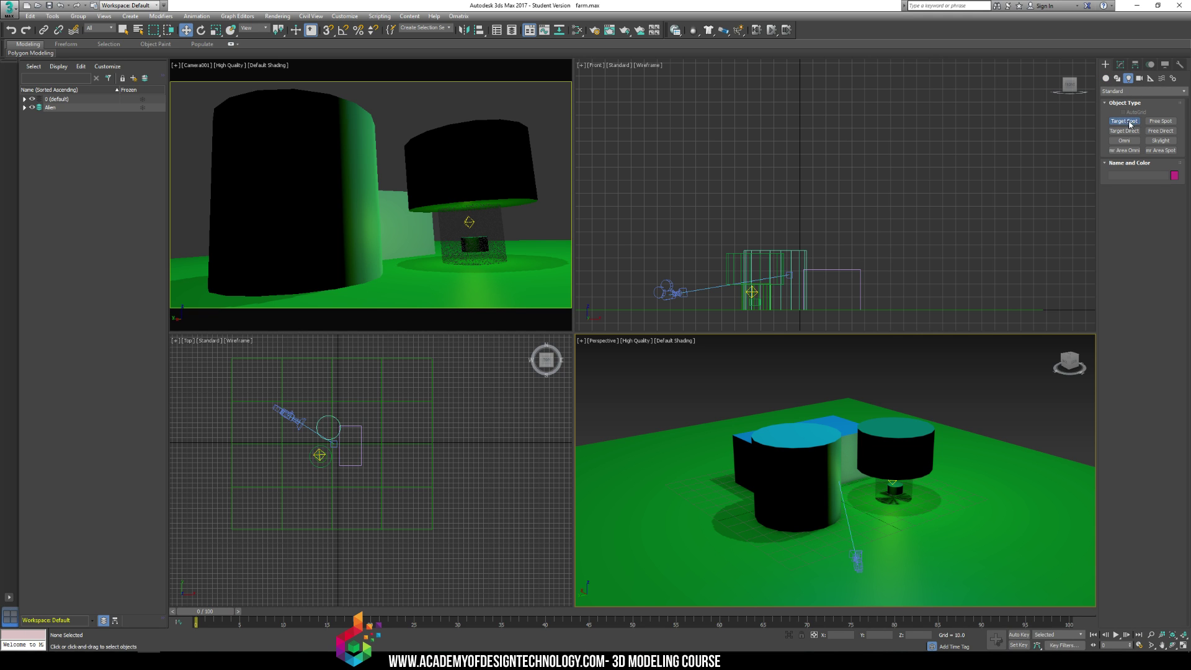
left_click(1124, 121)
middle_click_drag(689, 535, 634, 516)
scroll(695, 507, "down", 5)
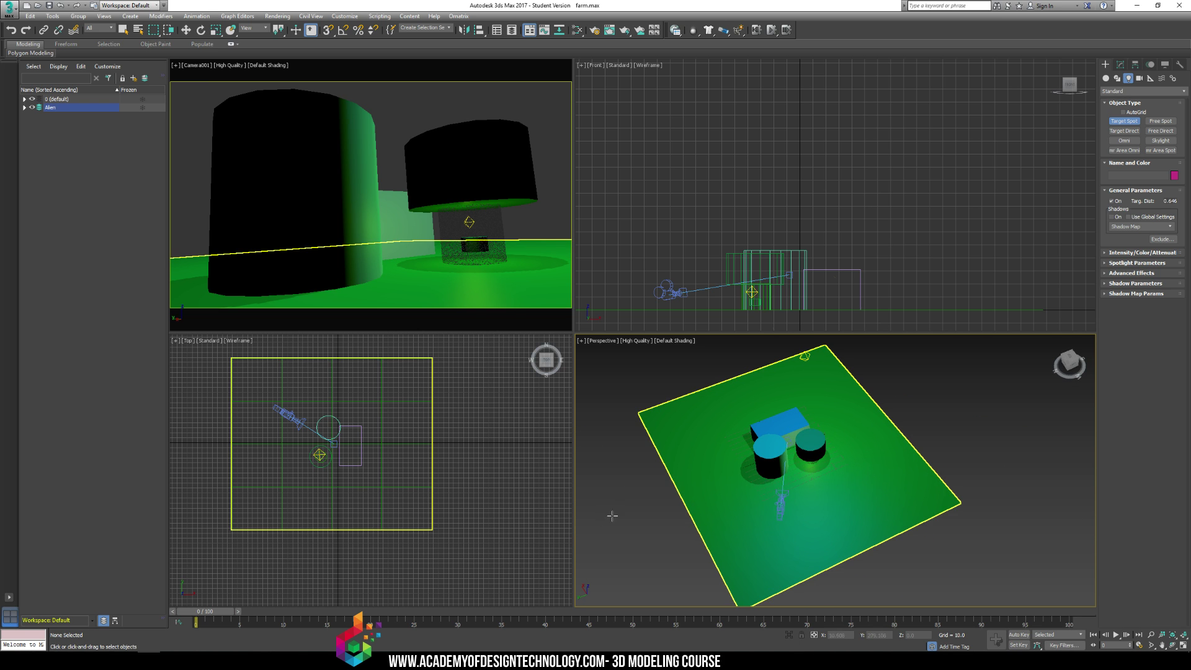
left_click_drag(610, 515, 787, 447)
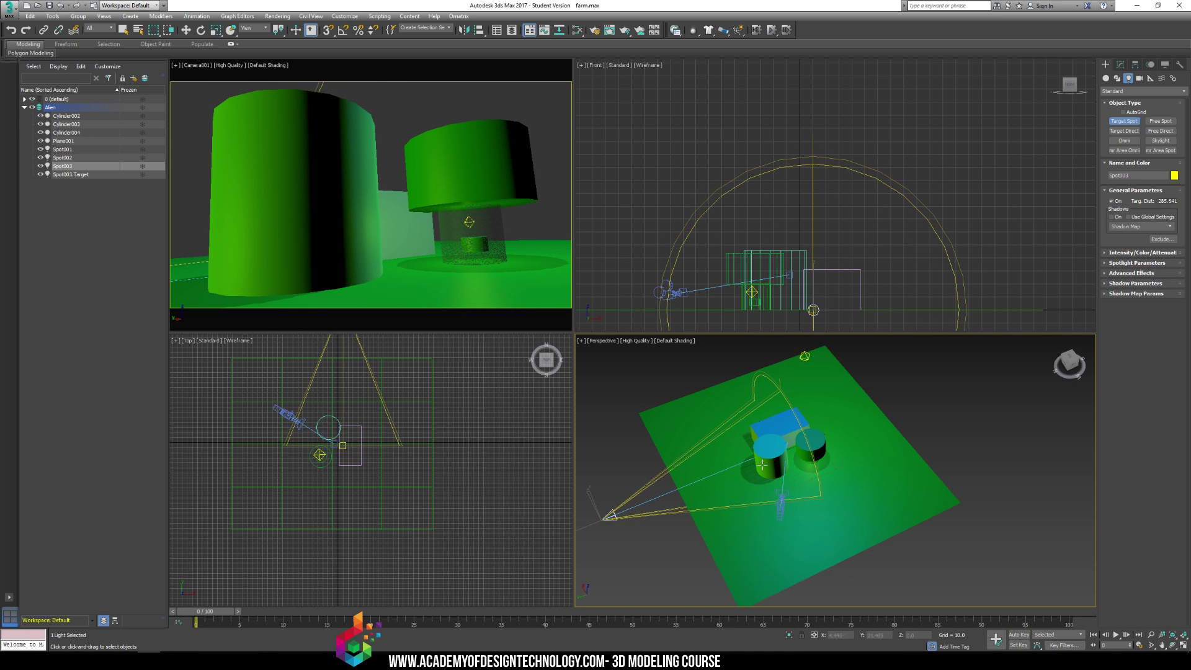
right_click(668, 549)
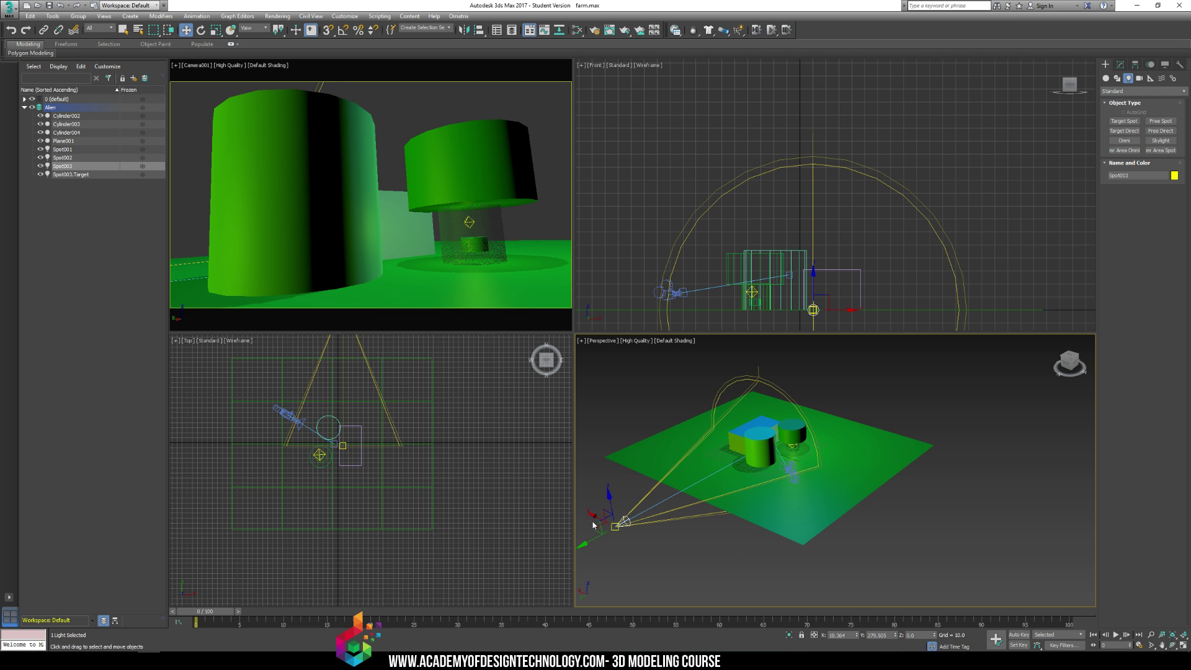
left_click_drag(604, 523, 749, 569)
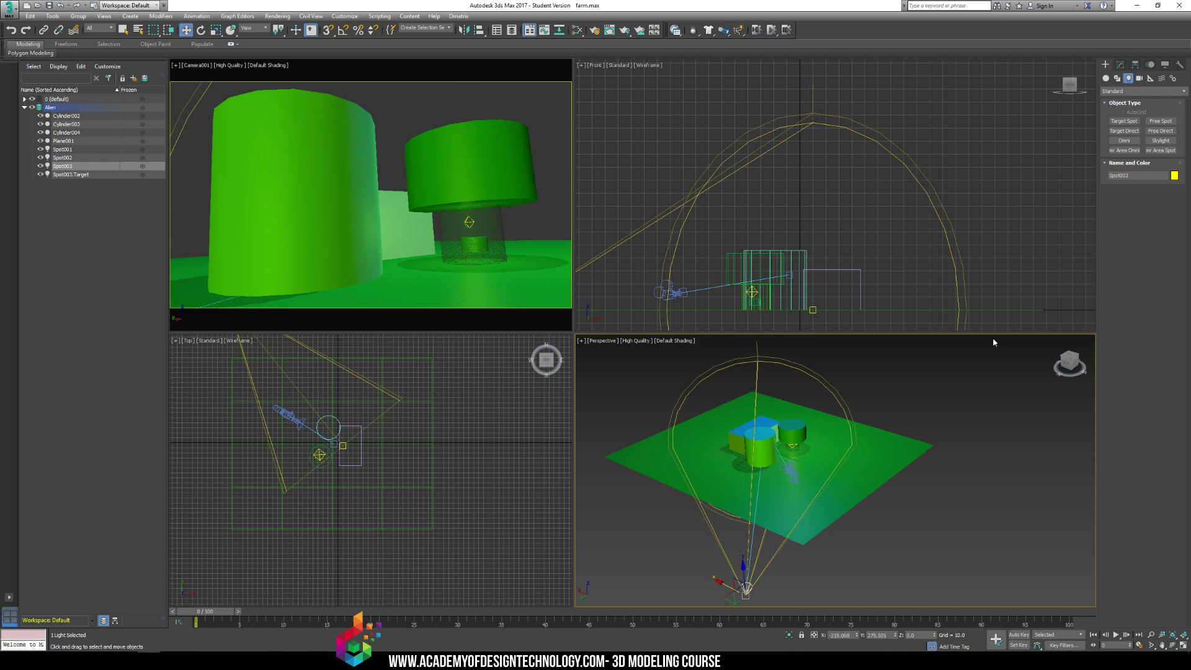
Change the new target spot light's color to a pale cyan
left_click(1119, 65)
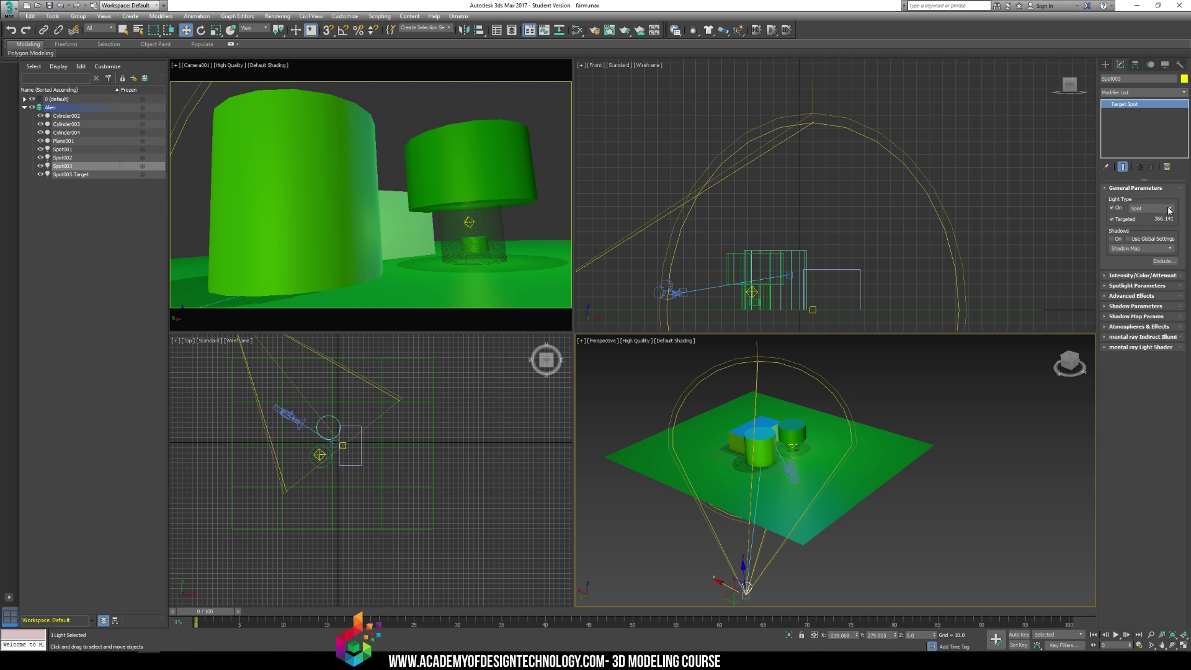
left_click(1110, 275)
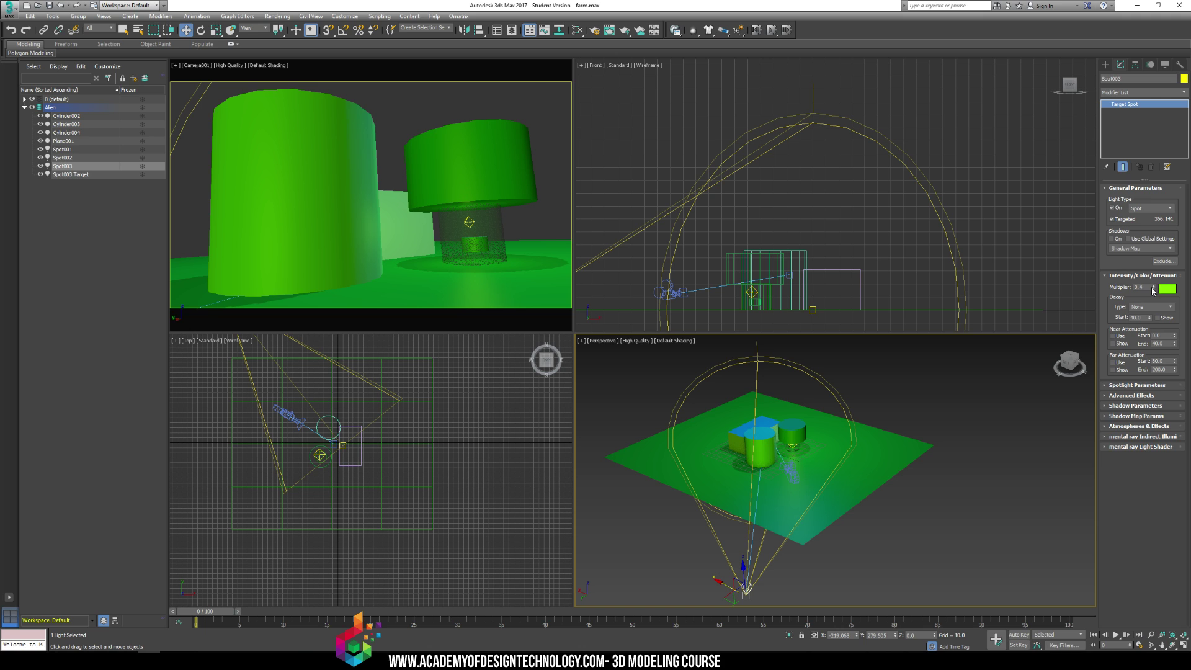
left_click(1167, 289)
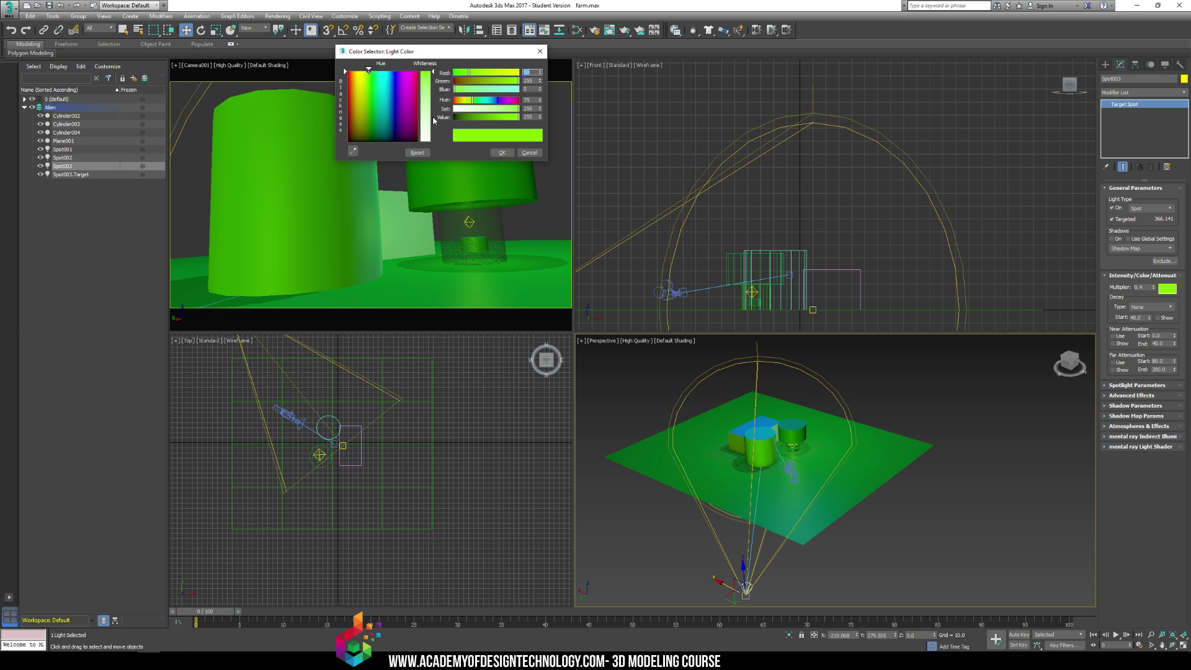
left_click_drag(433, 121, 477, 76)
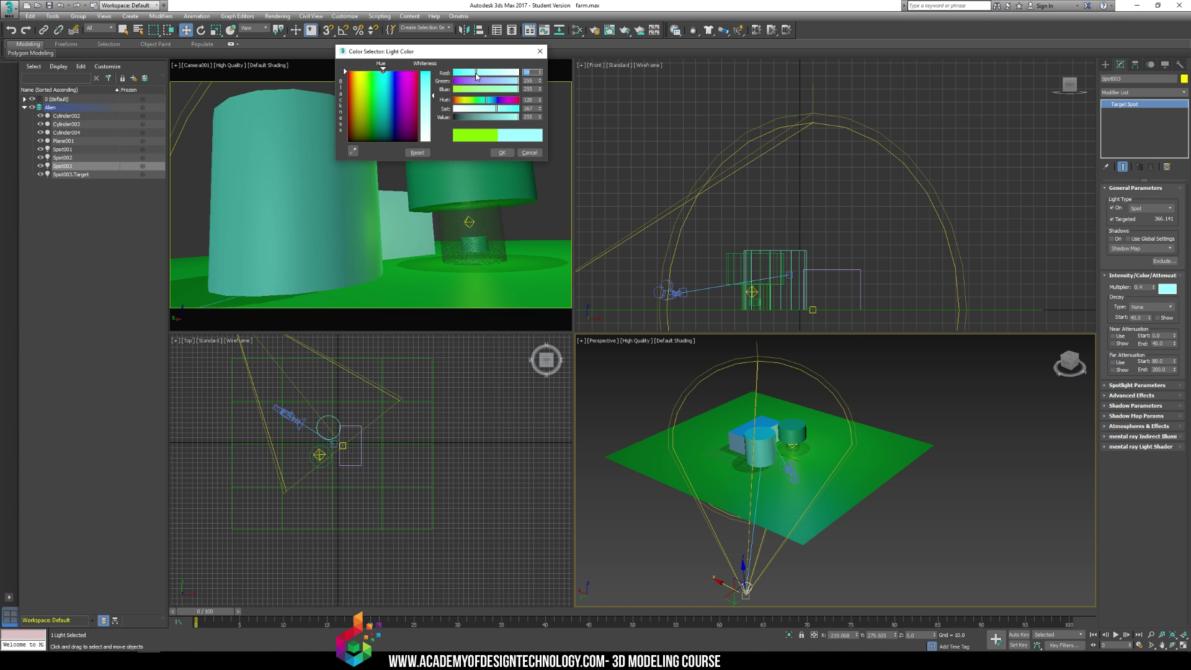
left_click(502, 152)
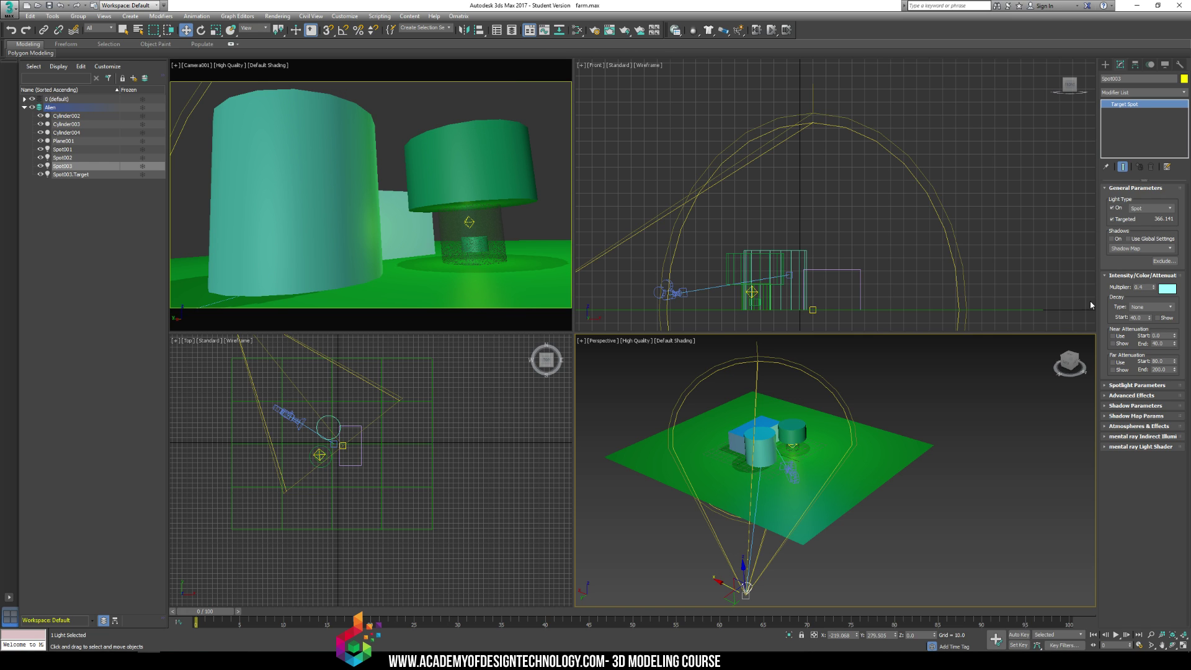
Set the target spot light's multiplier to 0.05 and check the lighting in a Camera001 render
double_click(1145, 286)
type("0.")
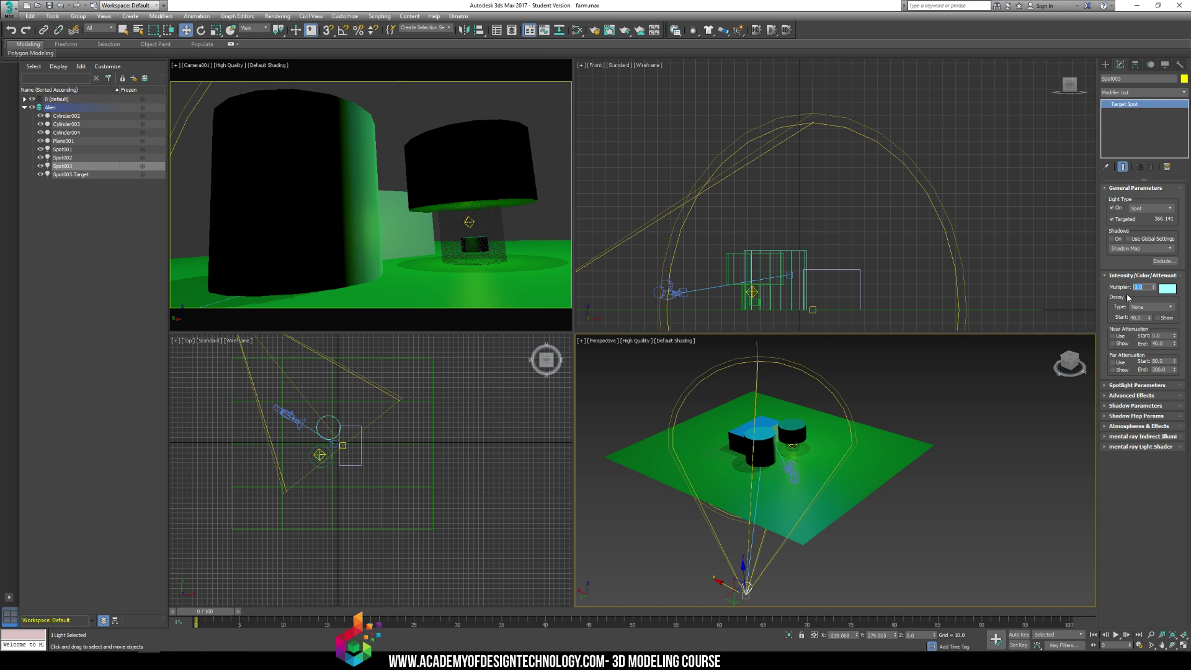
type("1")
key("Return")
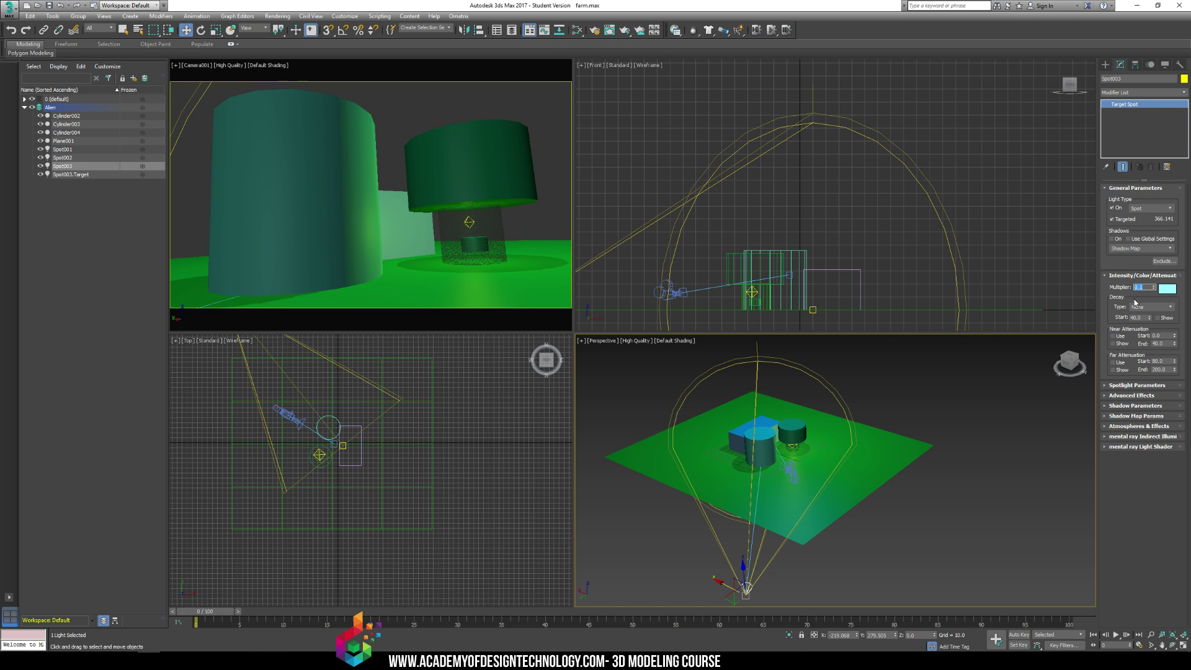
type("0.05")
key("Return")
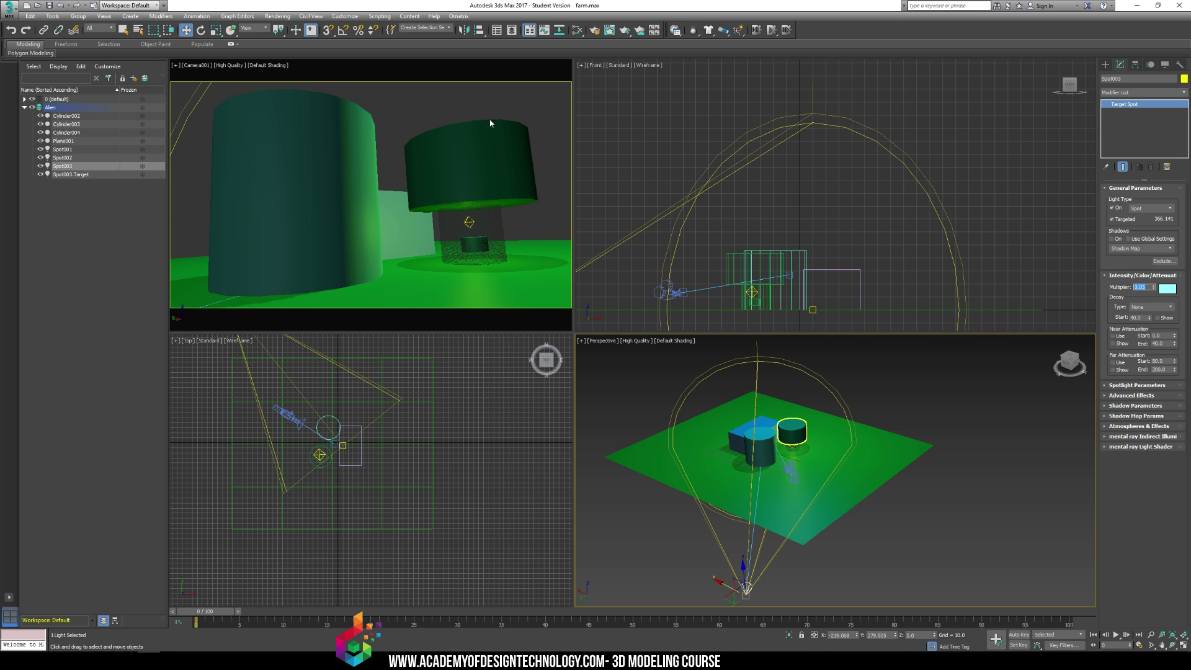
left_click(463, 103)
key("shift+q")
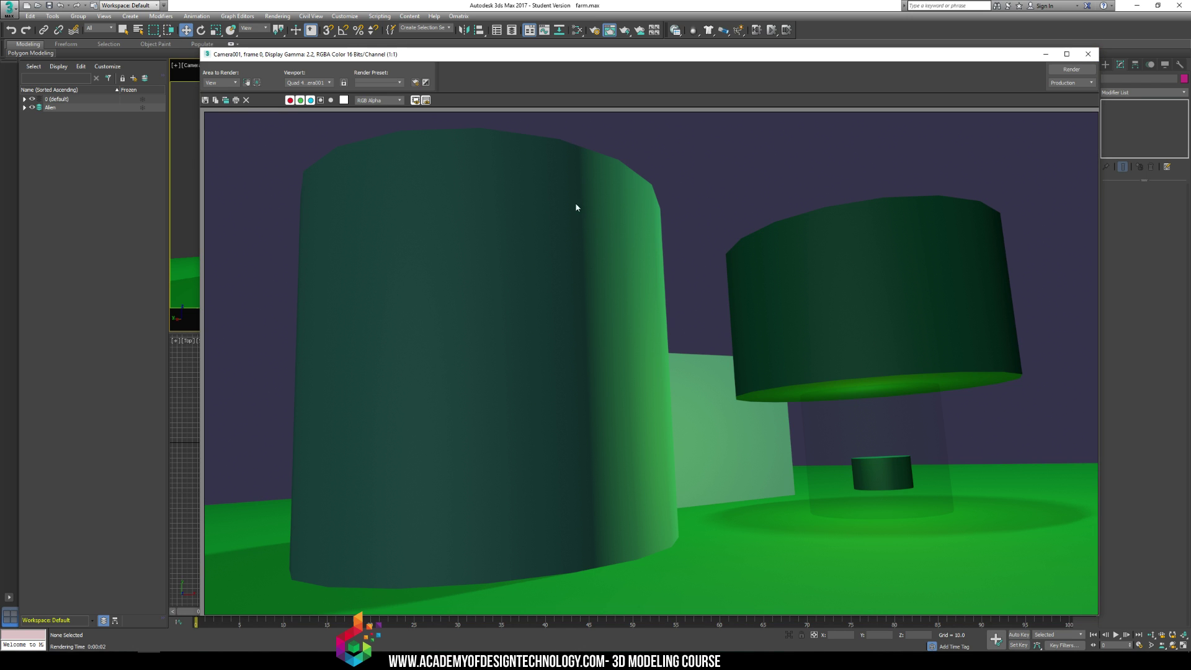
left_click(1095, 56)
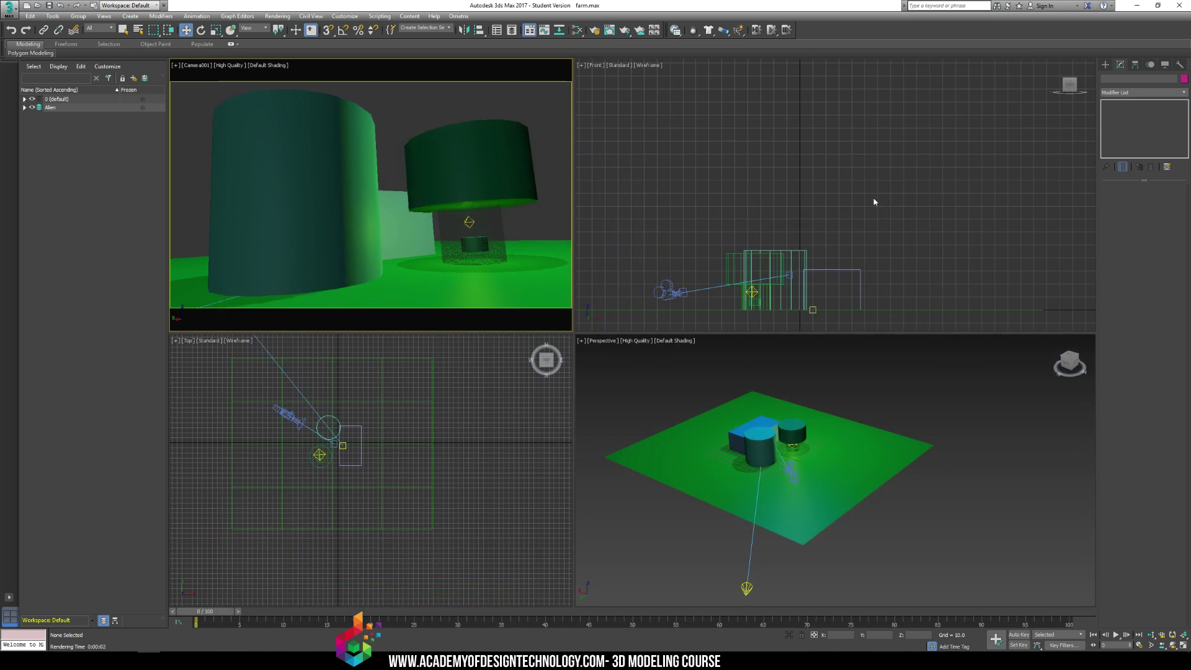
Put the three lights and the spot light's target on a new layer named Lights
left_click(746, 587)
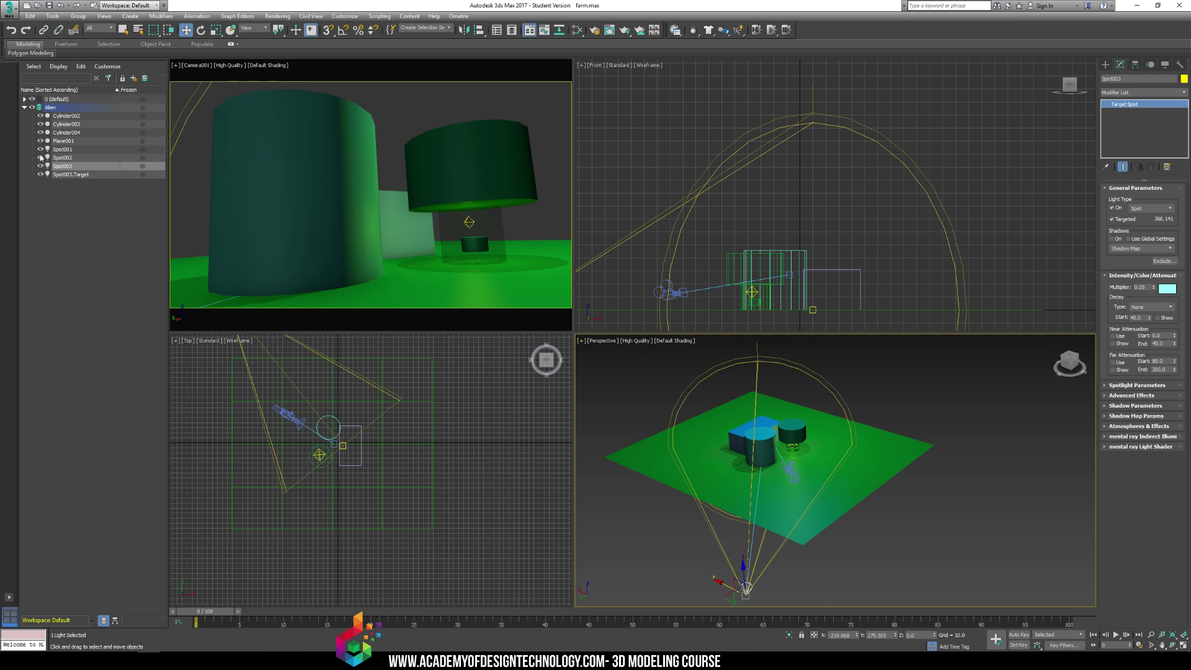
left_click(83, 153, "shift")
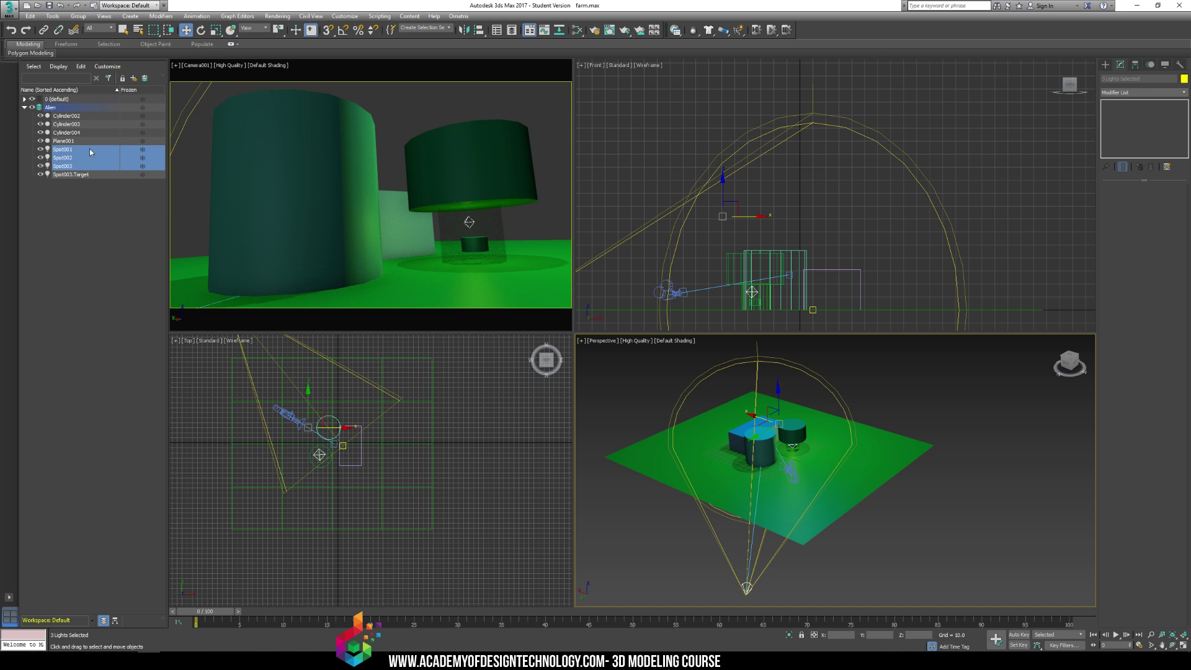
left_click(70, 175)
left_click(69, 151, "shift")
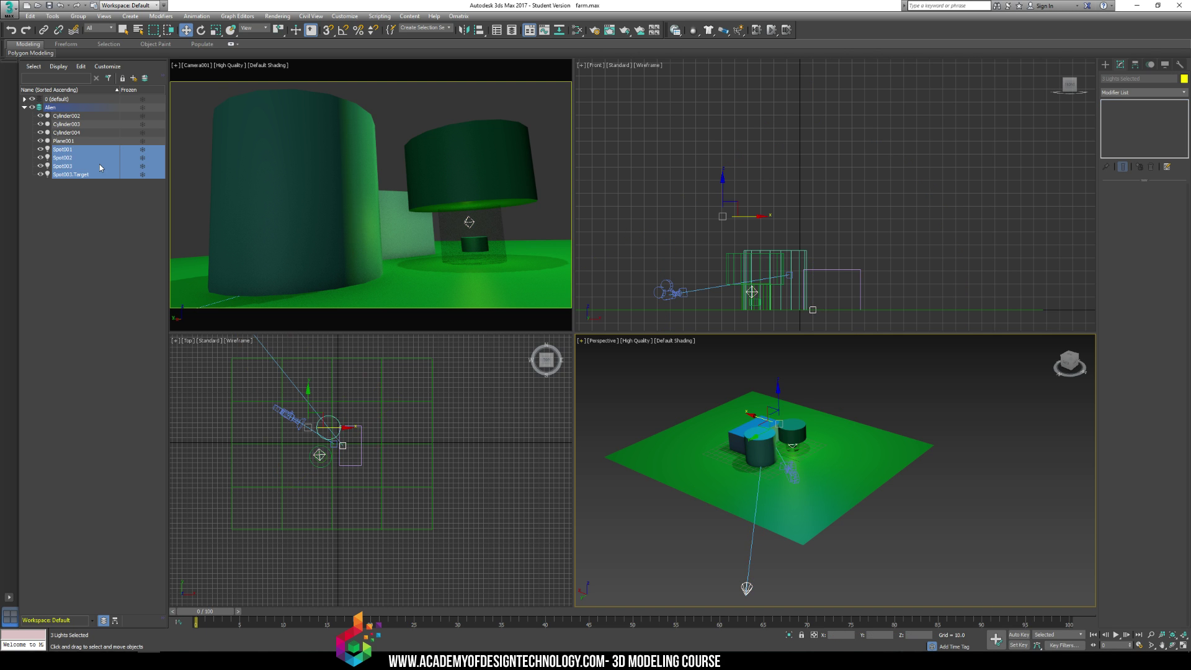
left_click(134, 78)
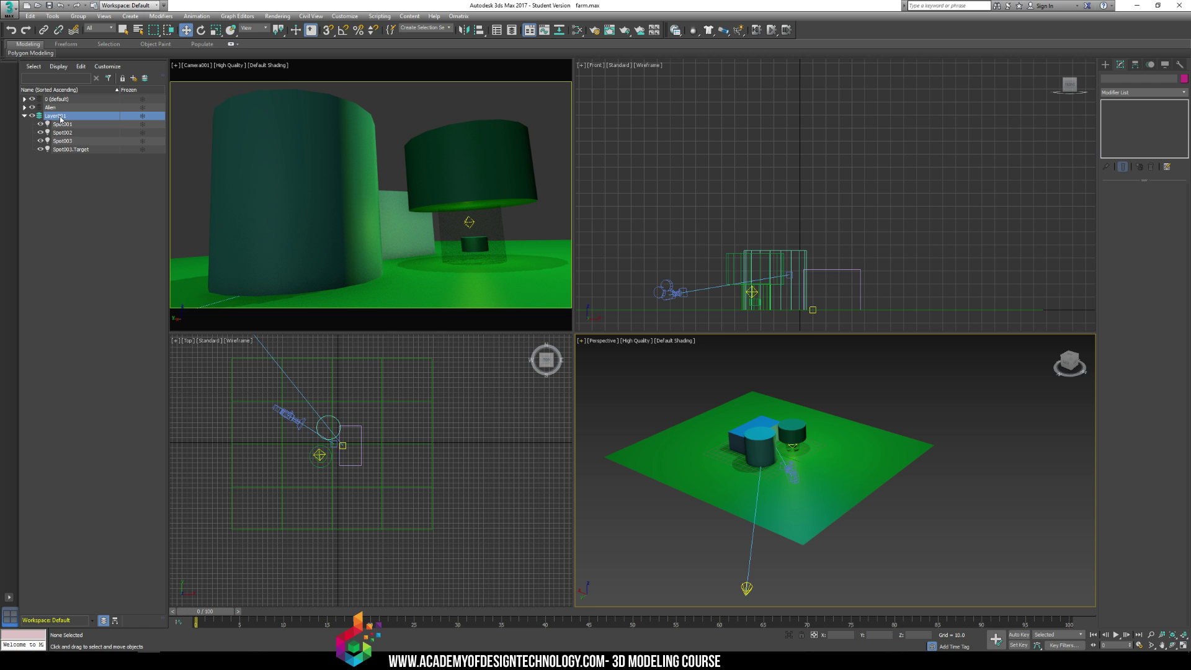
left_click(62, 116)
type("Lights")
key("Return")
Rename the green omni light under the cap as TractorBeam_Light
left_click(62, 124)
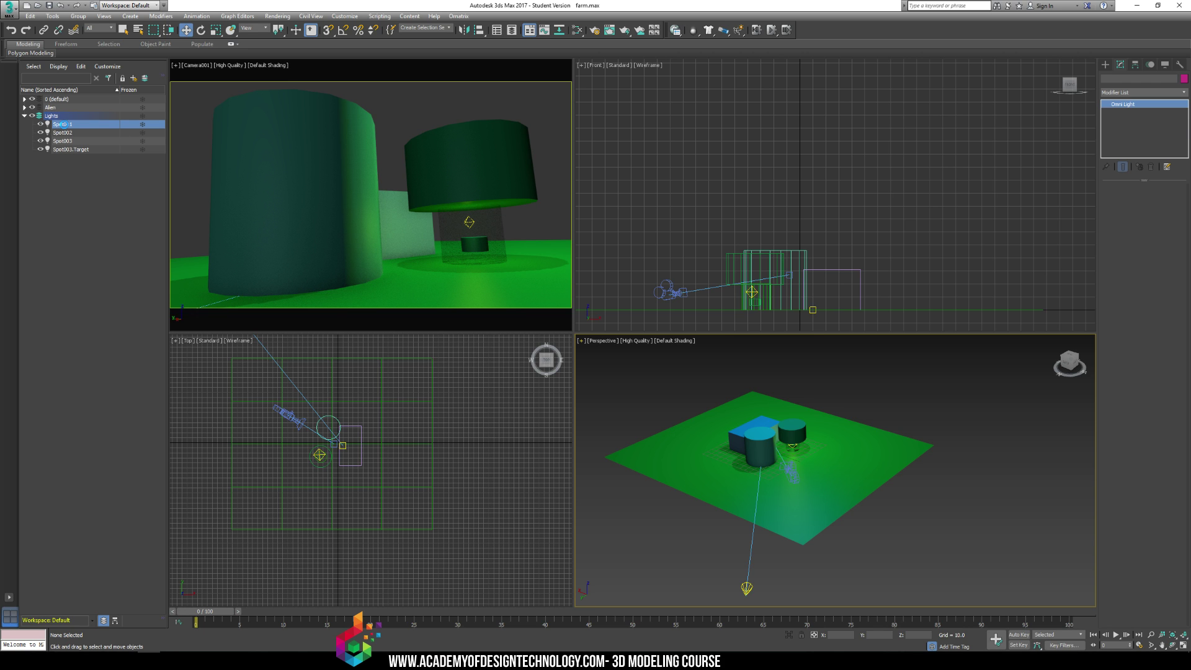
left_click(1120, 78)
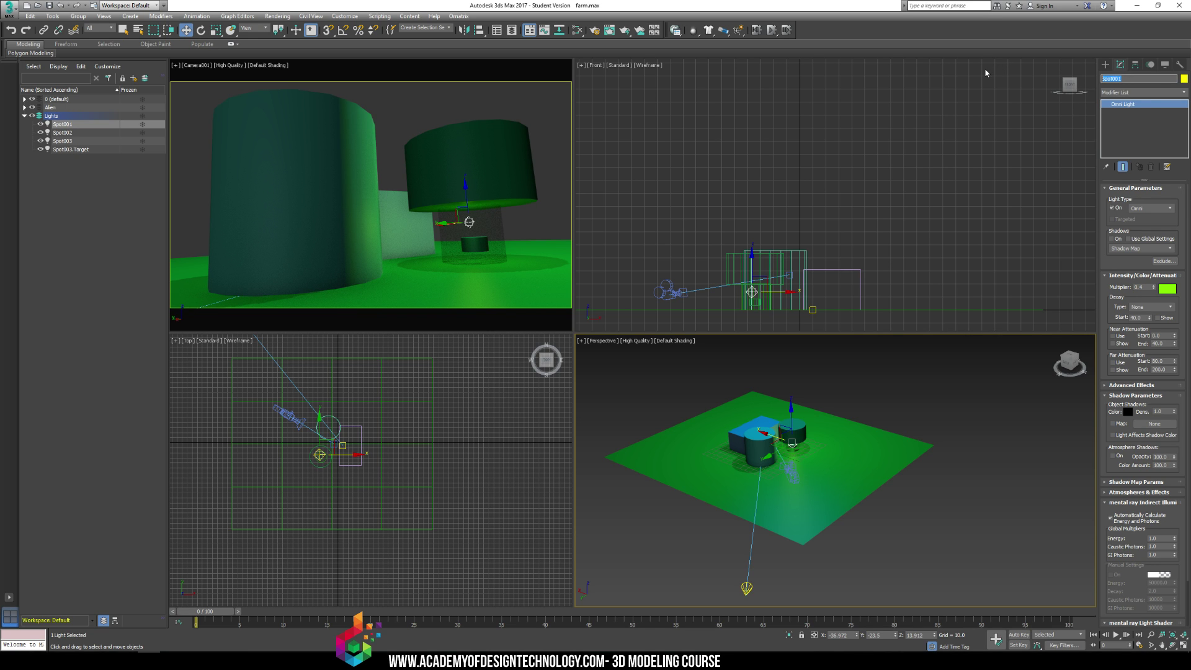
type("TractorBeam_Light")
key("Return")
left_click(38, 126)
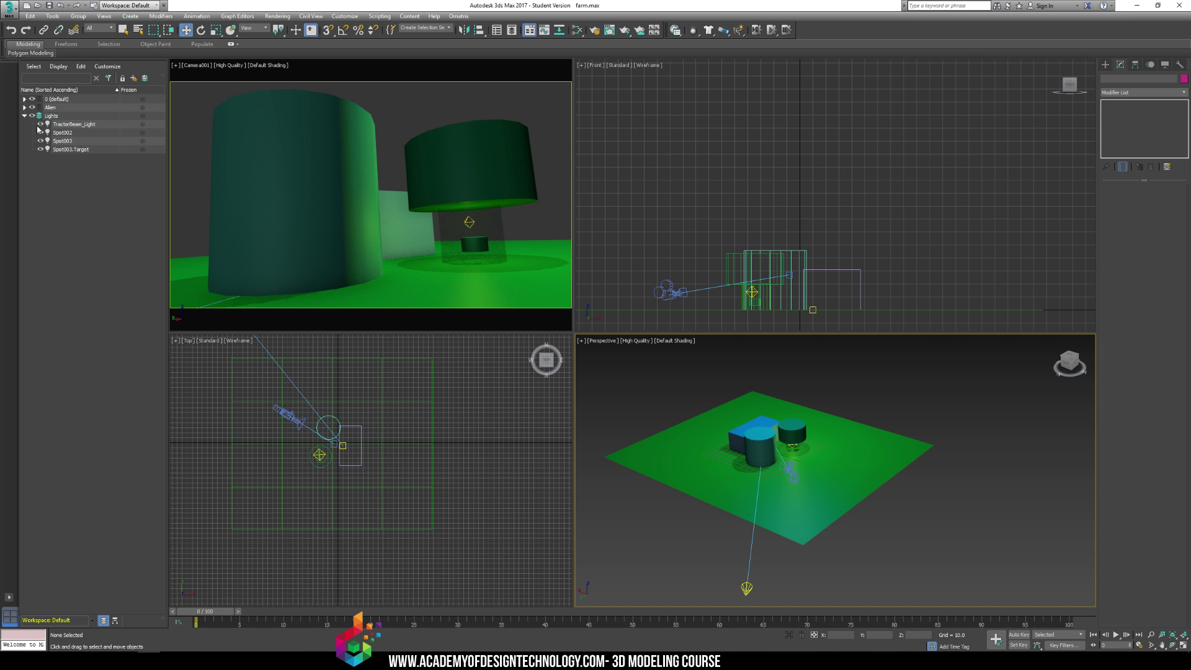
Raise the TractorBeam_Light's multiplier to about 1.17
left_click(65, 126)
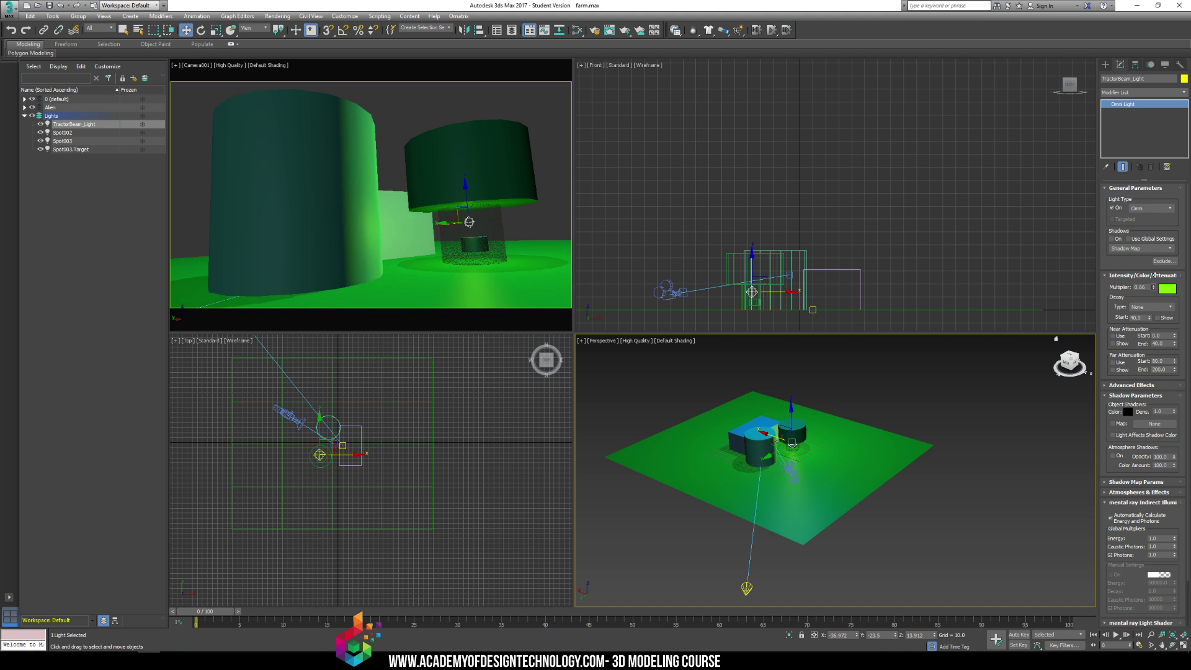
left_click_drag(1155, 276, 1153, 249)
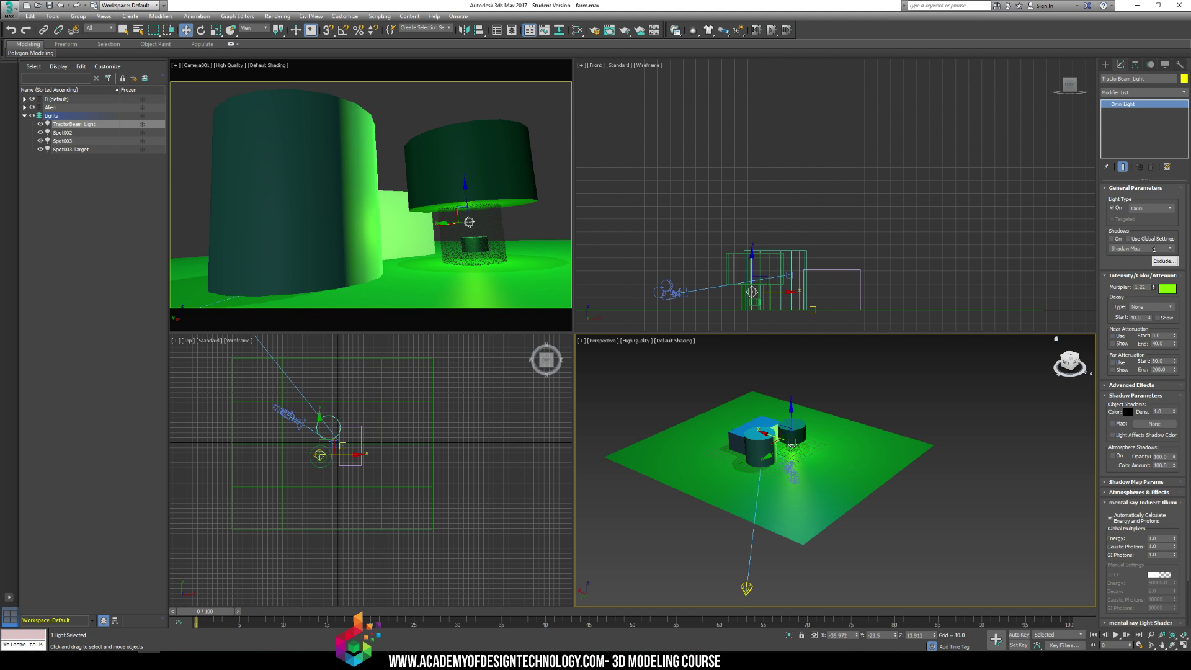
left_click(864, 159)
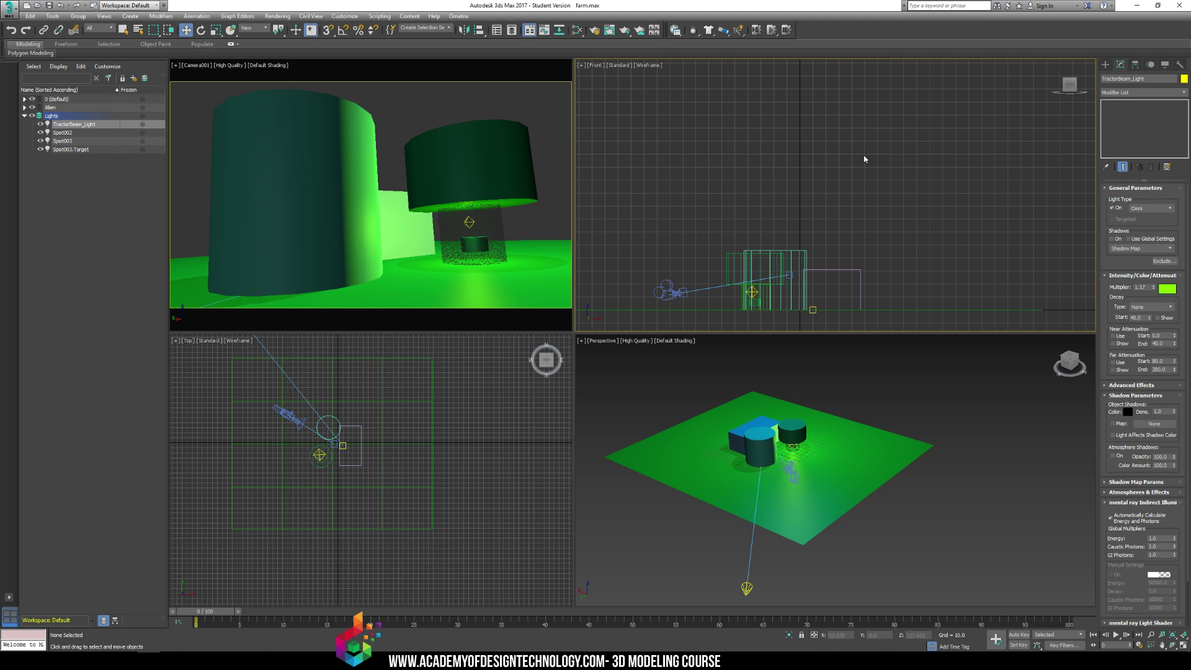
Turn off casting and receiving shadows in the object properties of the translucent cylinder under the cap
left_click(493, 224)
right_click(492, 222)
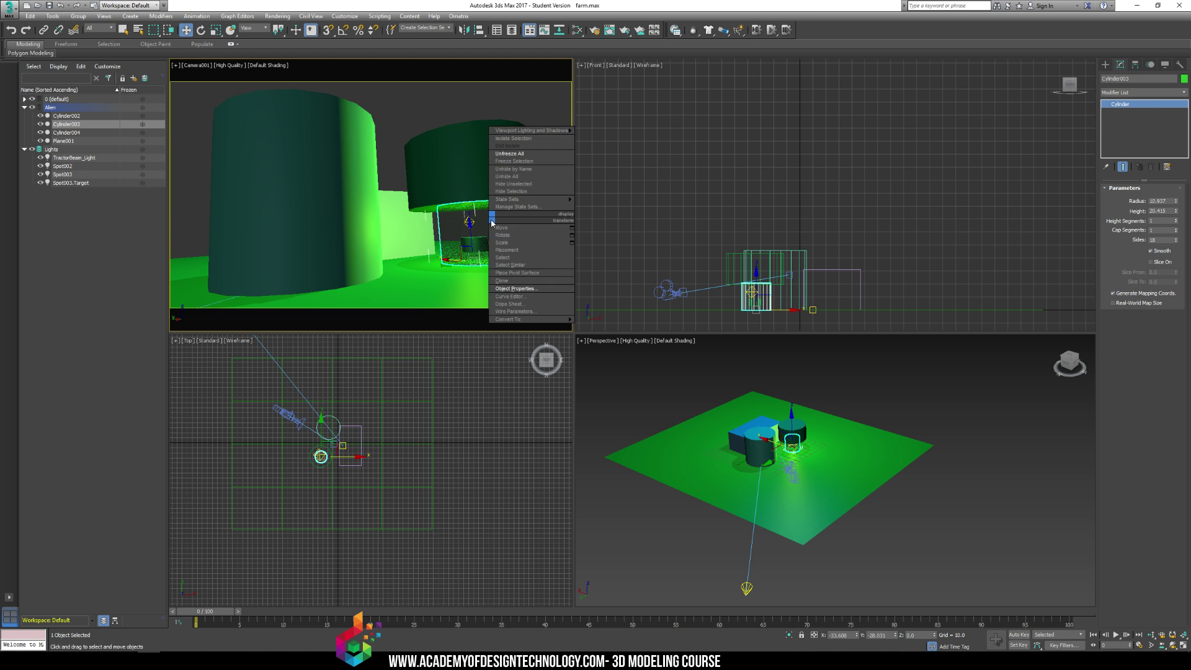
left_click(515, 288)
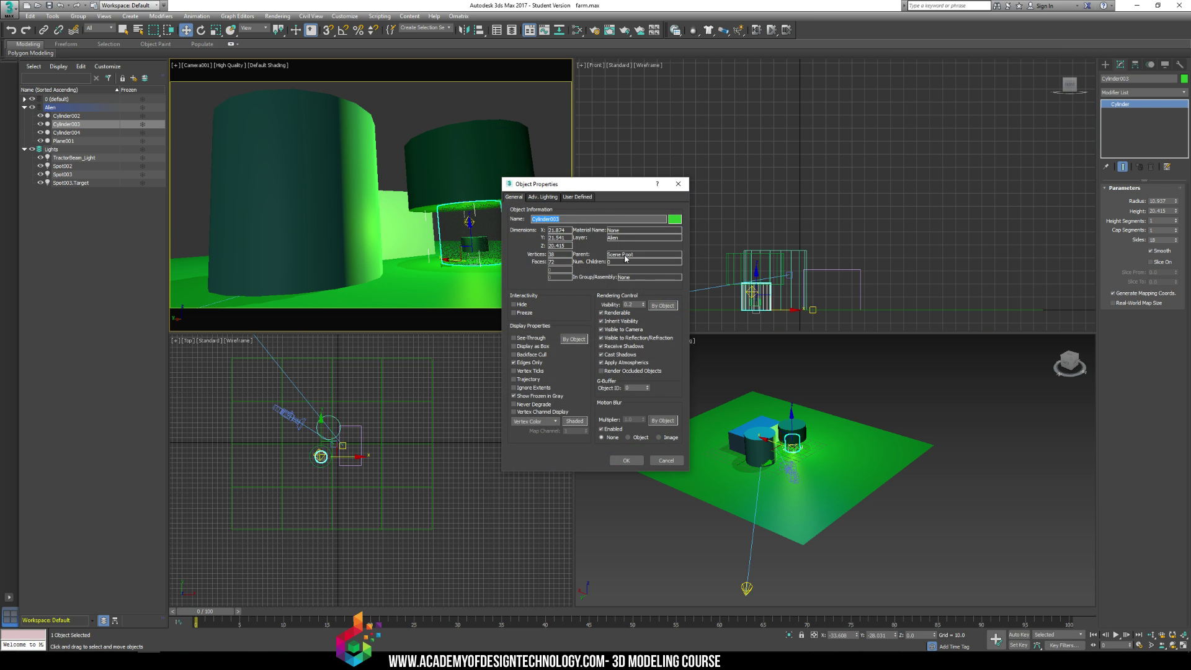
left_click(577, 197)
left_click(514, 197)
left_click_drag(549, 183, 660, 94)
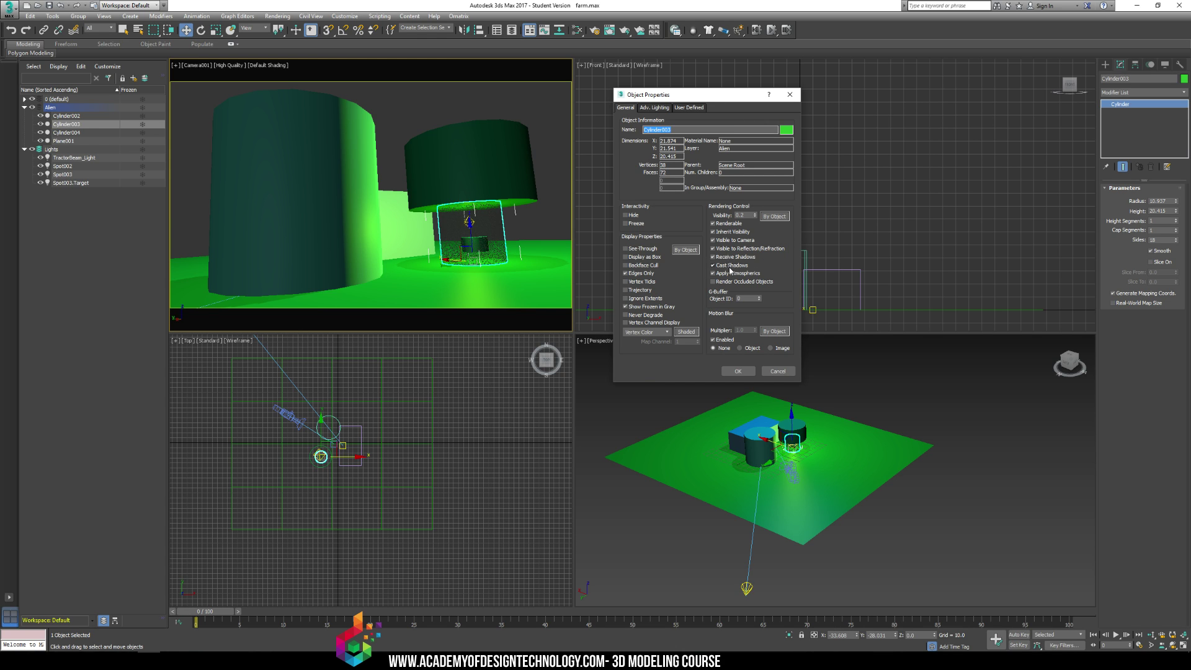
left_click(729, 266)
left_click(736, 259)
left_click(738, 371)
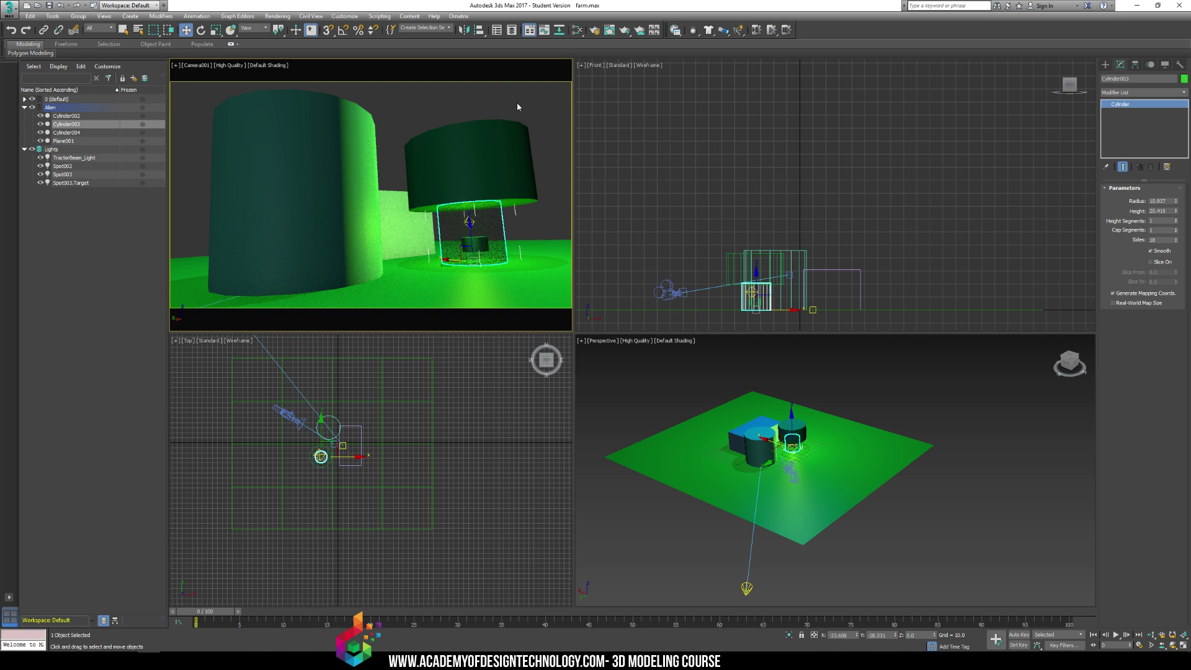
Render the Camera001 view to check the lighting and close the rendered frame
left_click(513, 98)
key("shift+q")
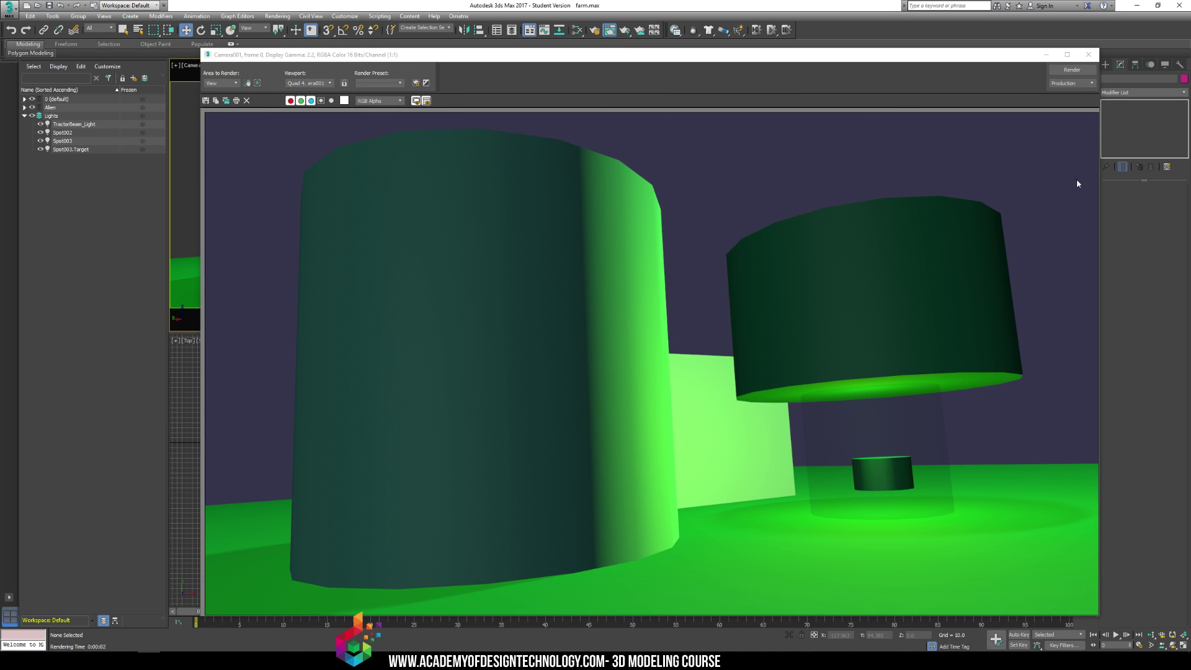
left_click(1088, 54)
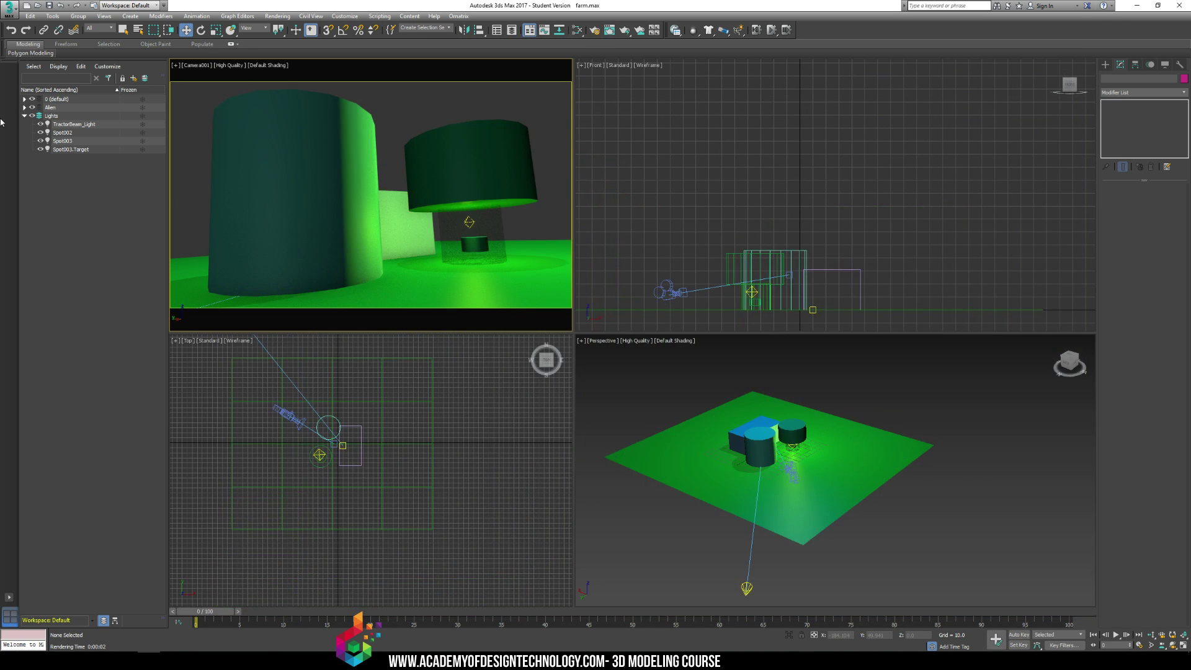
Hide the Lights layer and switch the Alien layer's visibility off and back on
left_click(32, 116)
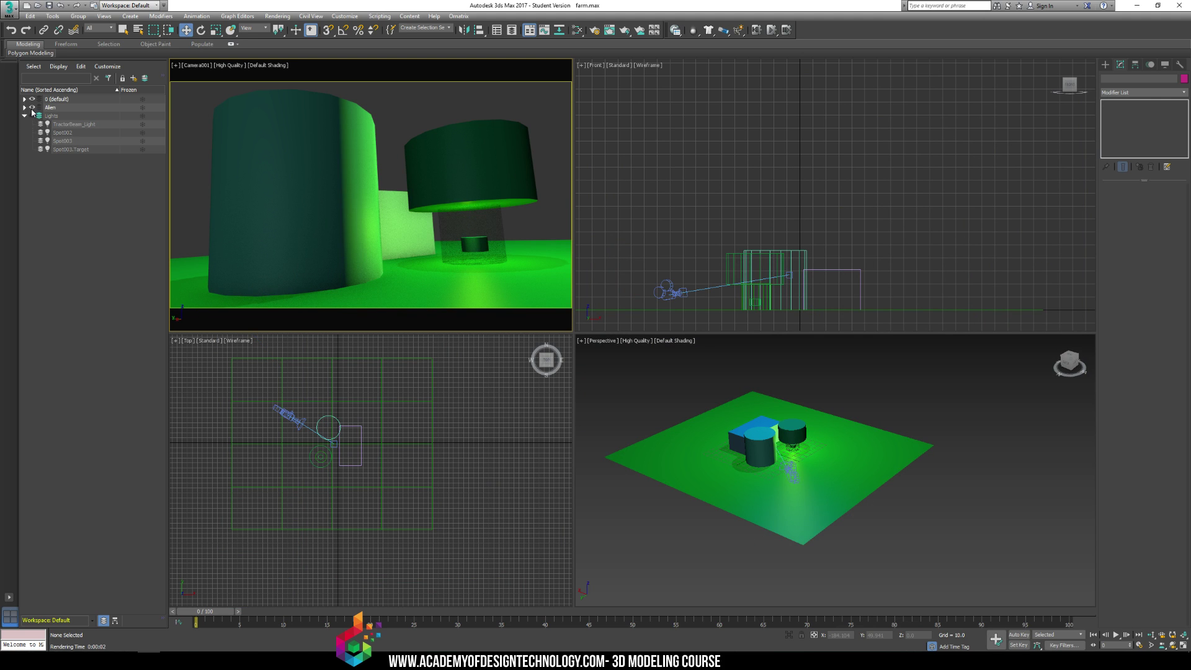
left_click(31, 108)
left_click(32, 108)
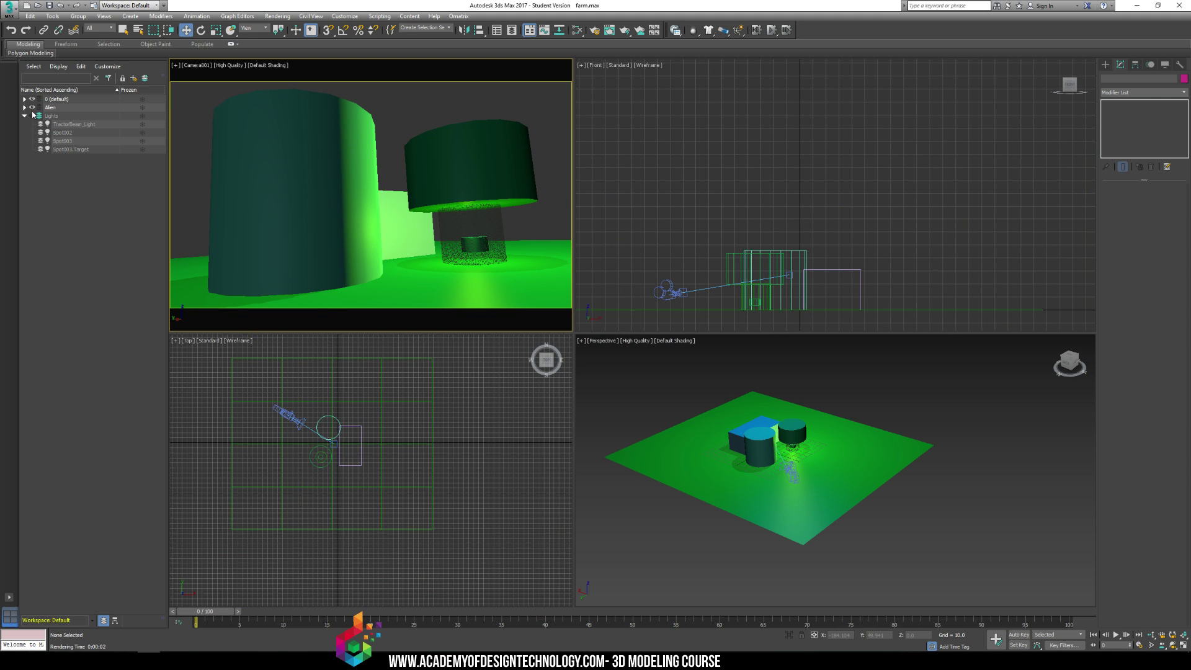
Put the large cylinder and the box on a new layer named Buildings and test its visibility by hiding and showing it
left_click(345, 193)
left_click(409, 224, "ctrl")
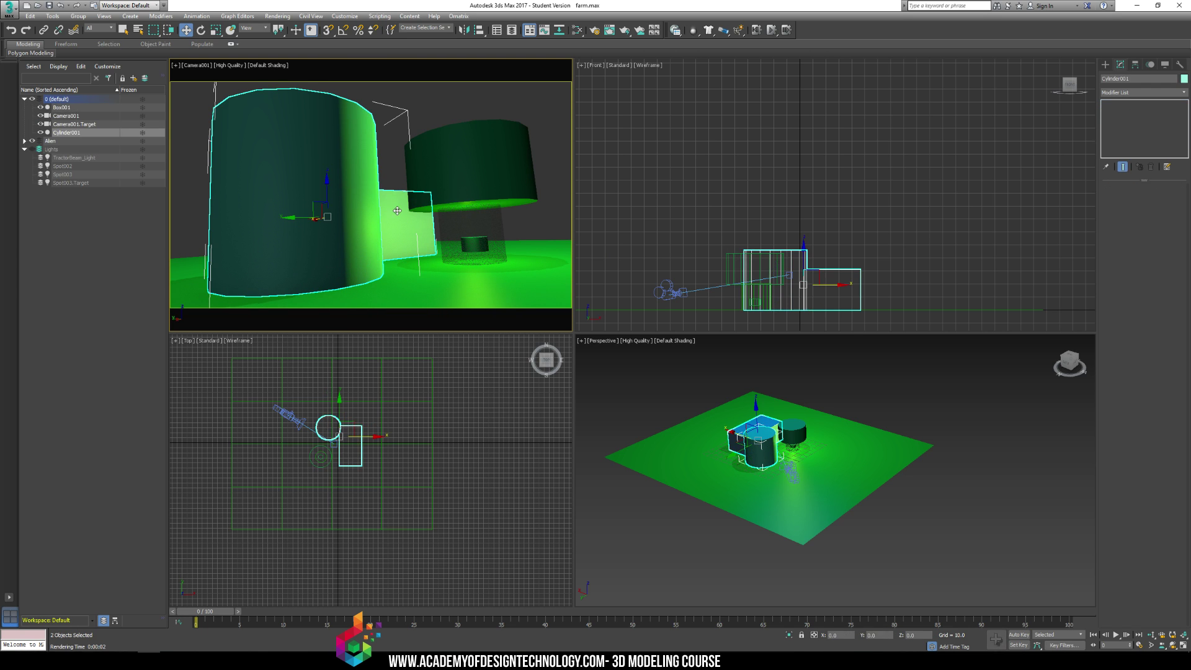
left_click(134, 79)
double_click(54, 116)
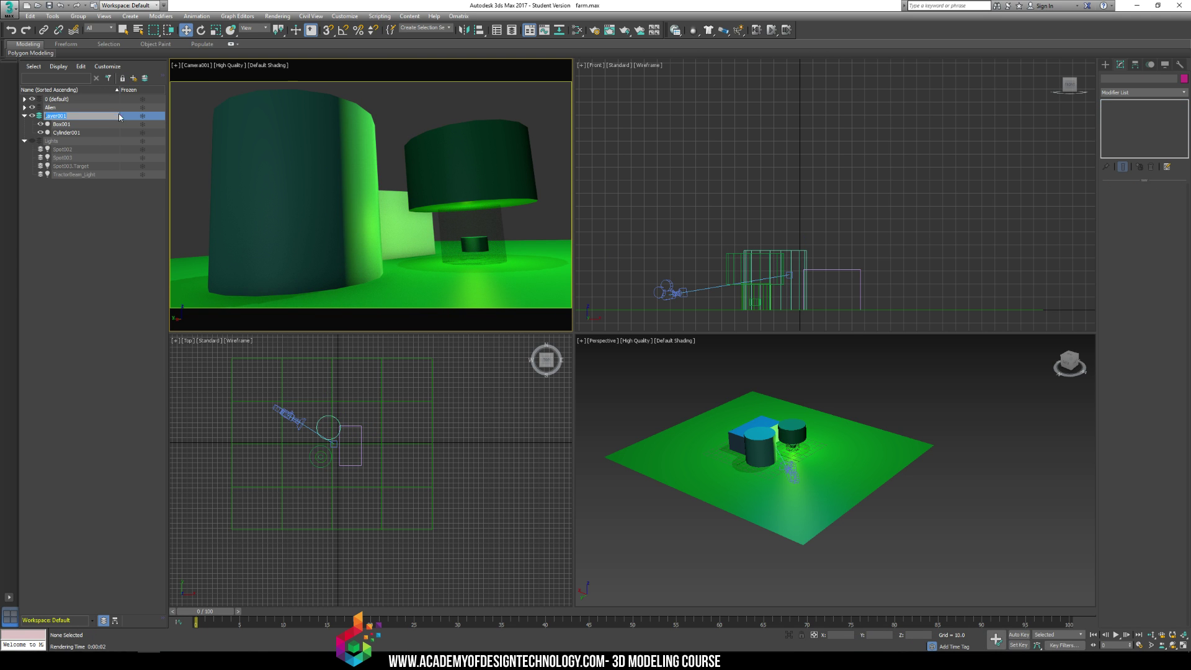
type("Buildings")
key("Return")
left_click(32, 116)
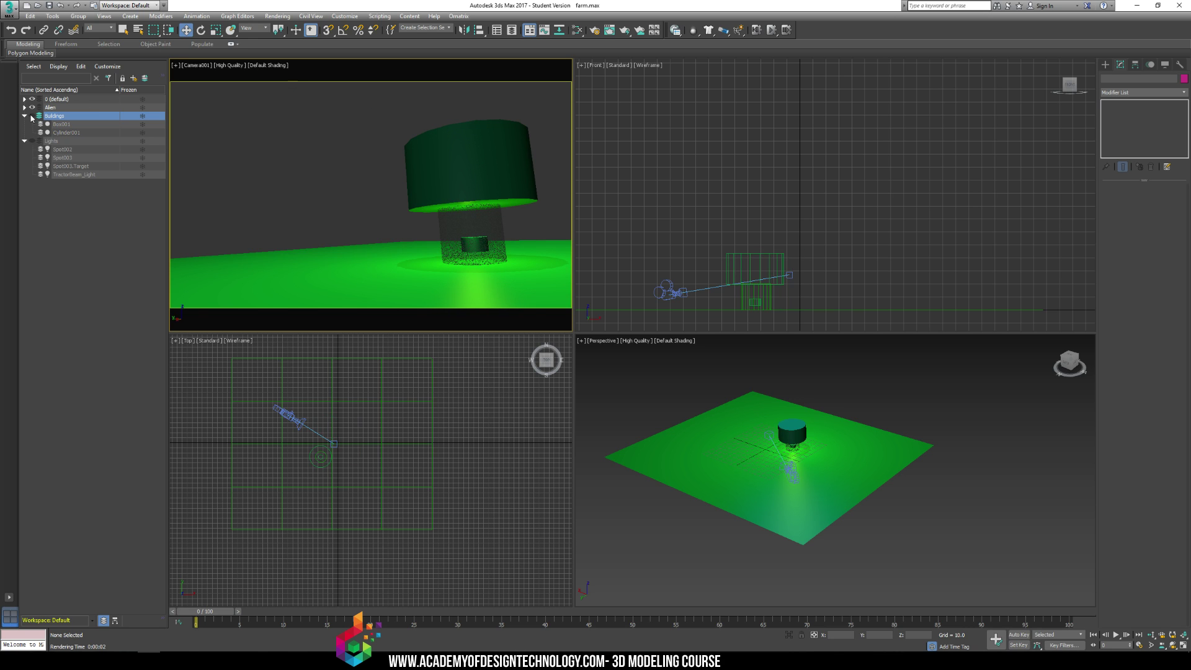
left_click(32, 116)
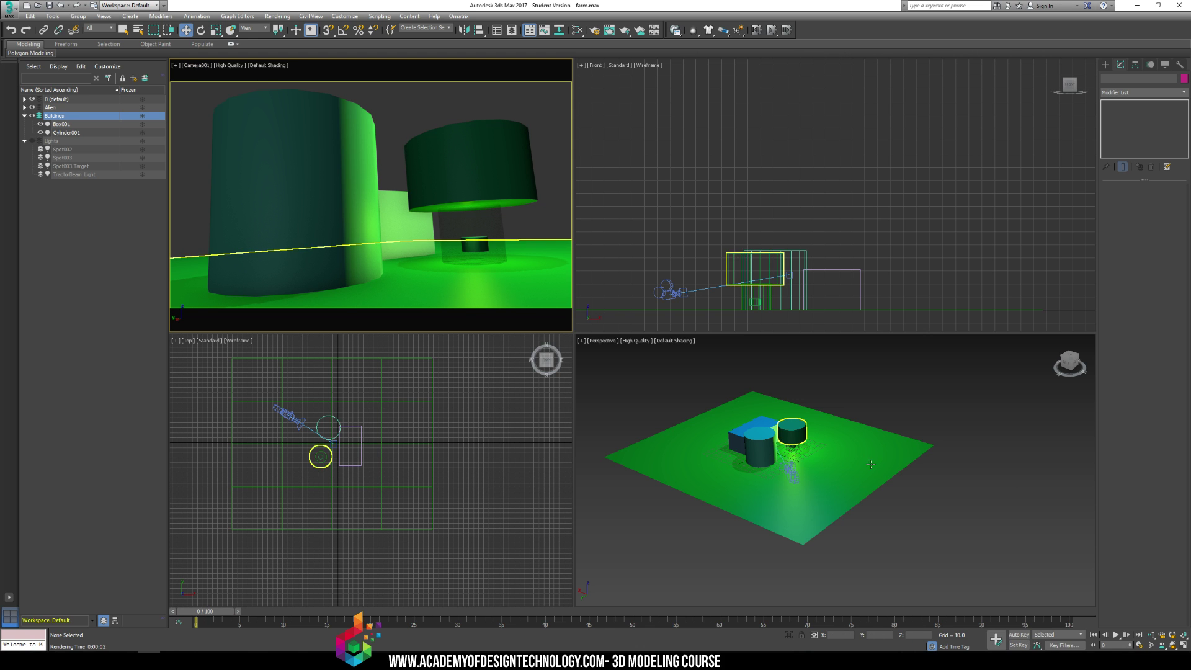
Examine the large building cylinder and the translucent beam cylinder from several angles in the Perspective view
middle_click_drag(900, 479, 831, 488, "alt")
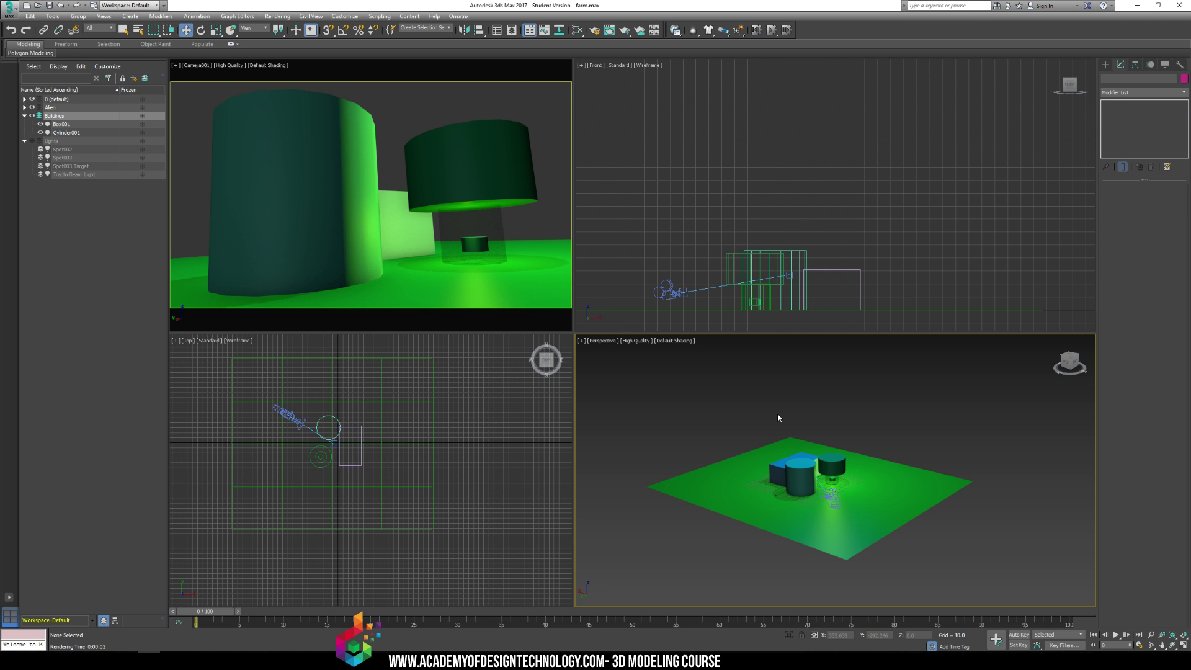
scroll(805, 446, "up", 3)
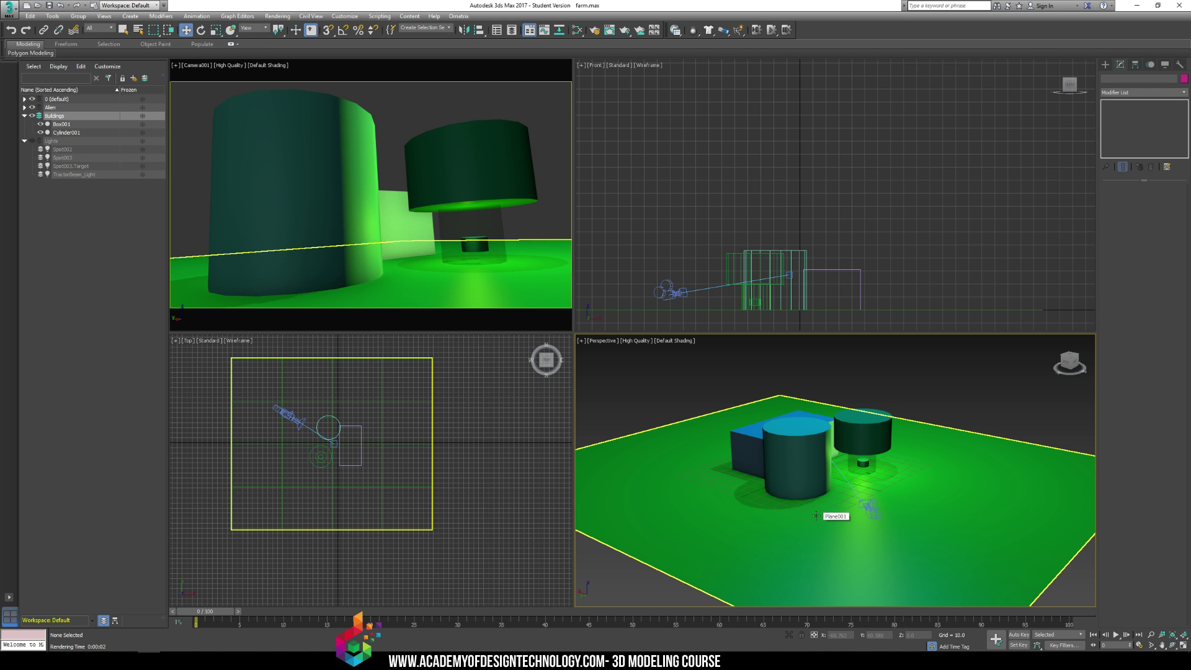
left_click(796, 493)
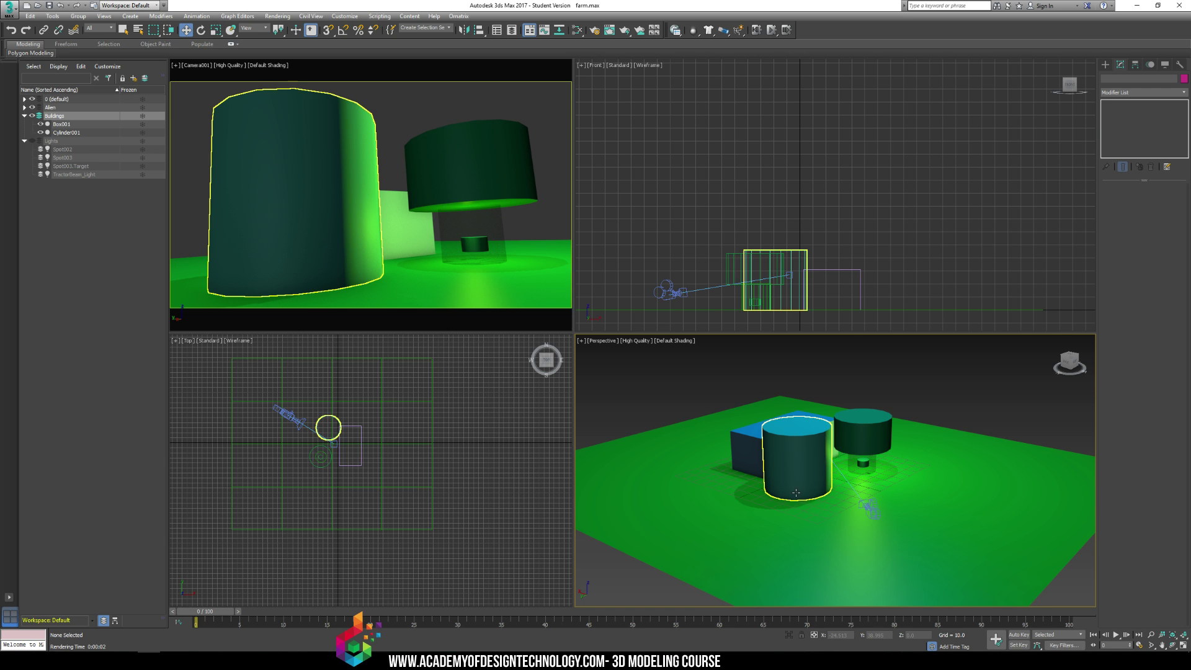
left_click(809, 459)
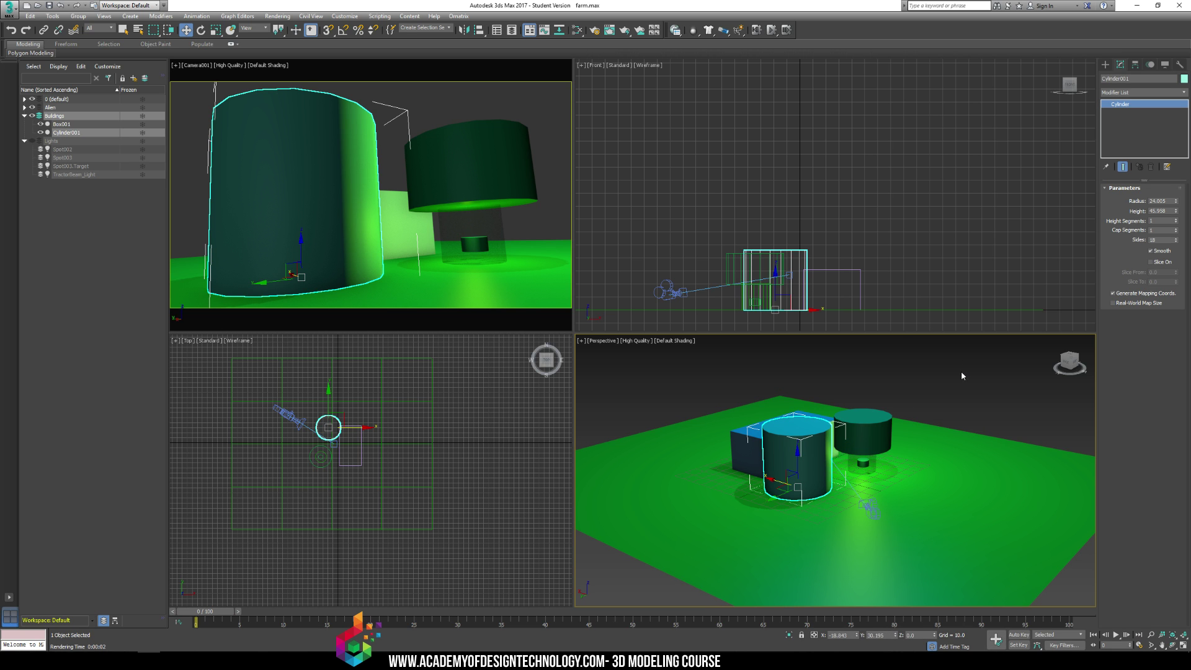
middle_click_drag(871, 448, 683, 452, "alt")
scroll(831, 449, "up", 5)
middle_click_drag(785, 464, 839, 429)
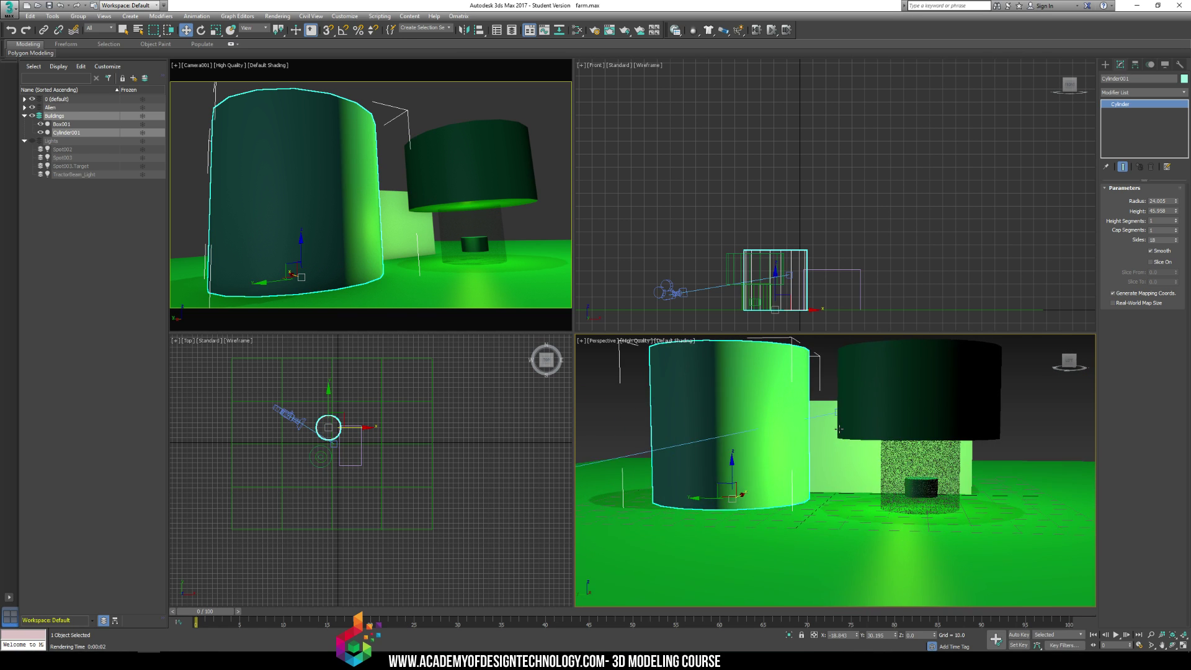
left_click(923, 471)
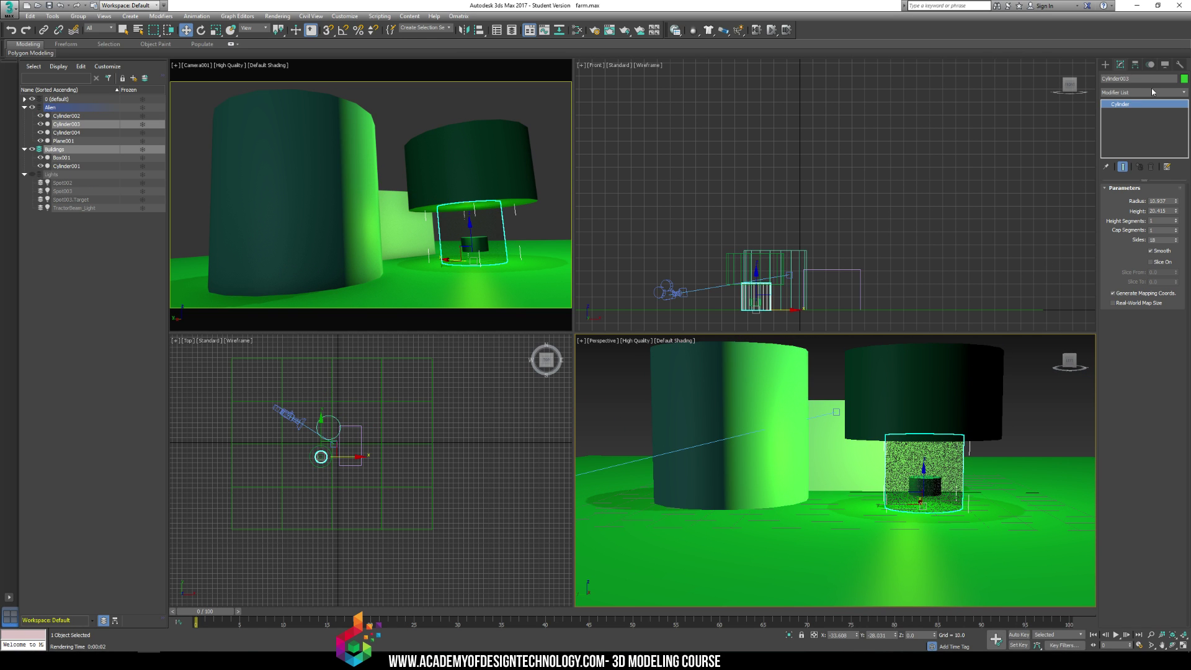
middle_click_drag(839, 393, 900, 419, "alt")
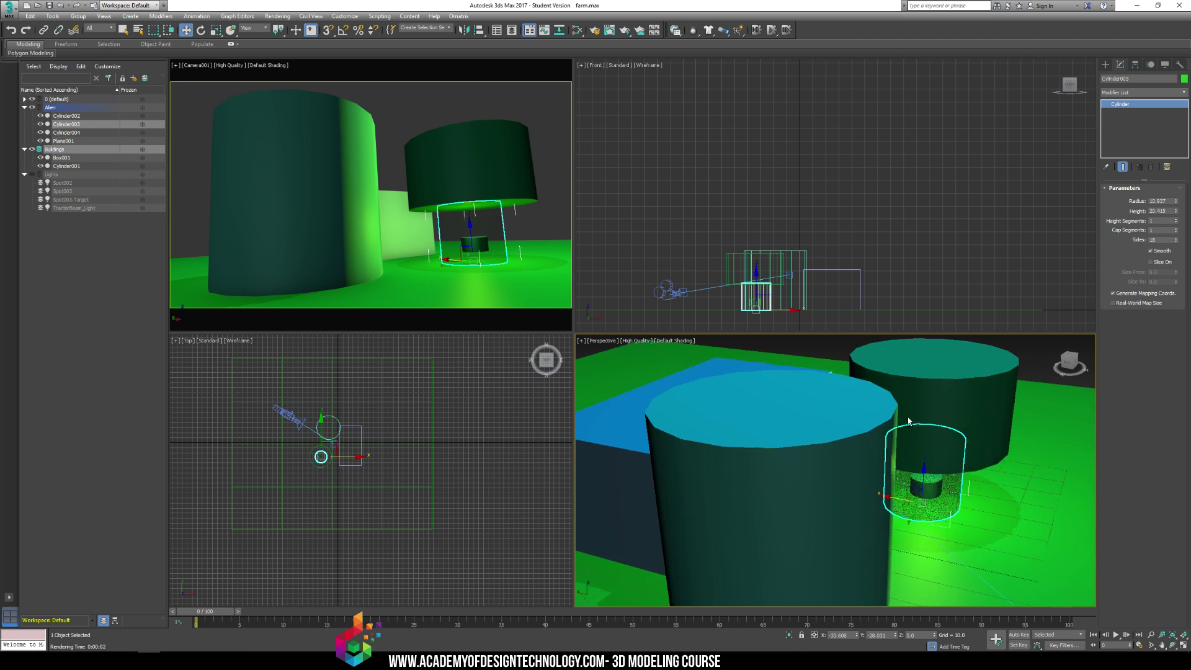